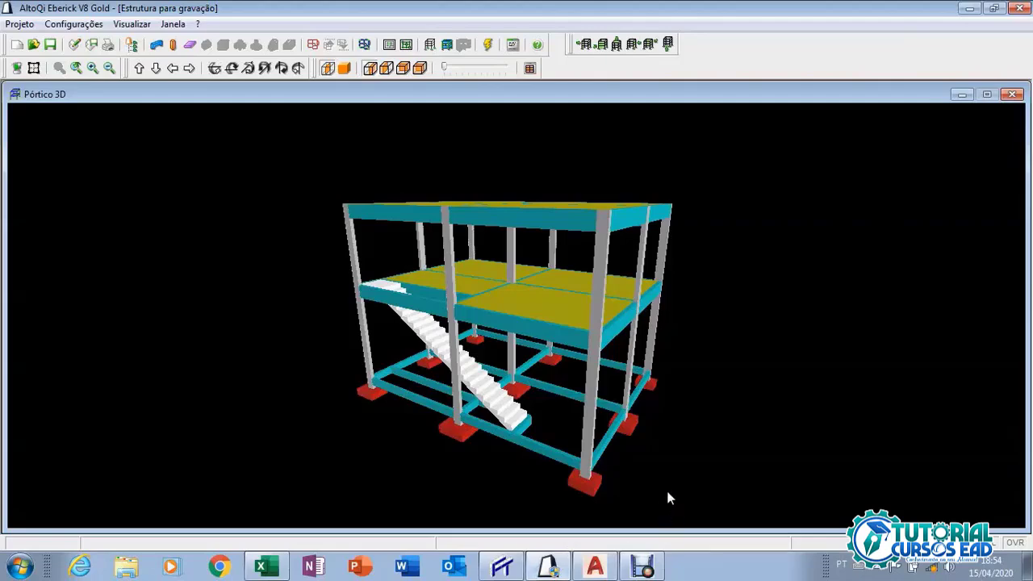
pyautogui.scroll(5, 539, 229)
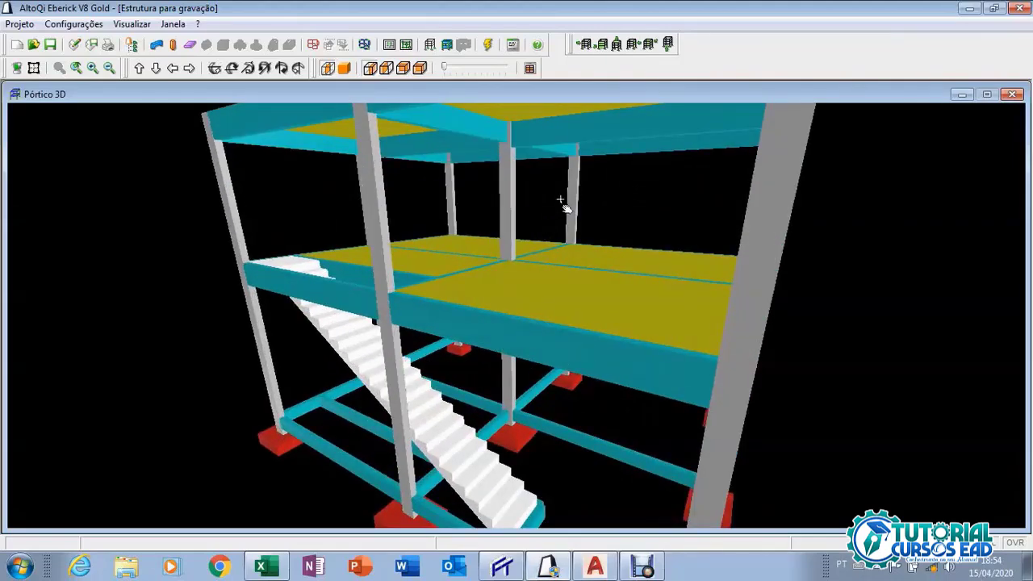
pyautogui.scroll(3, 537, 218)
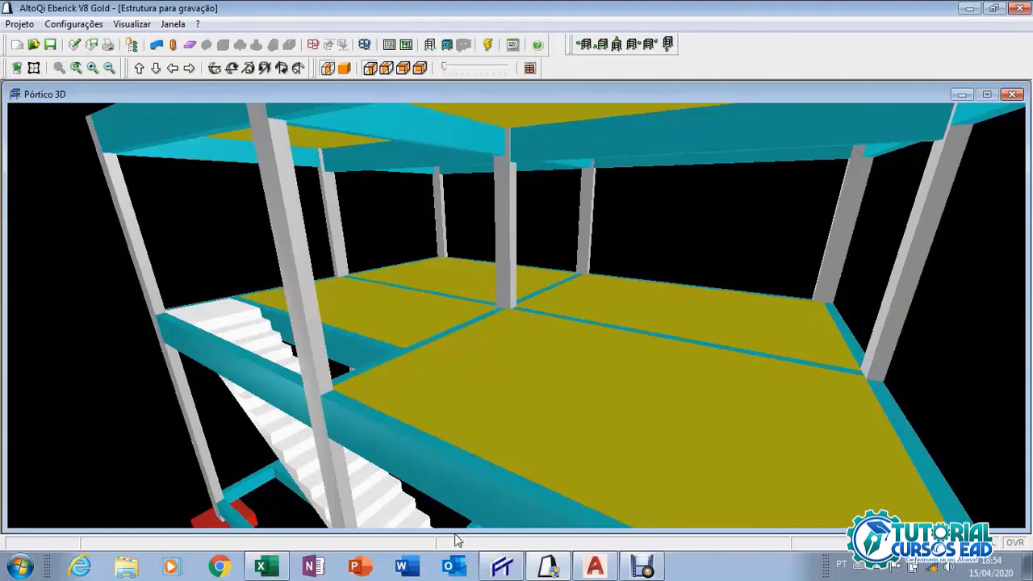
# Switch to the continuous beam workbook in Excel and examine its input data, output data and verification sections.
pyautogui.click(285, 569)
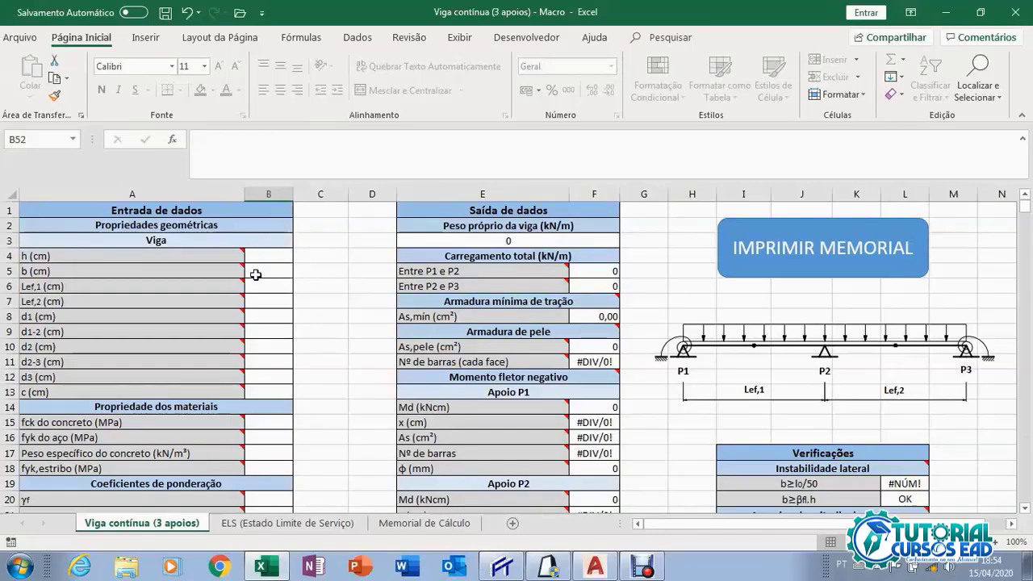
pyautogui.scroll(-8, 255, 275)
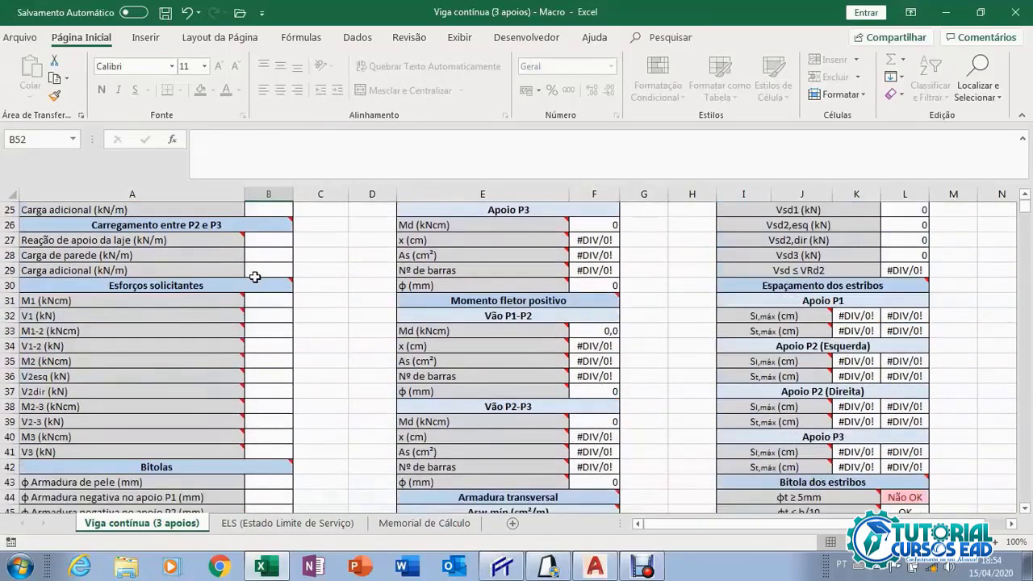
pyautogui.scroll(-8, 255, 277)
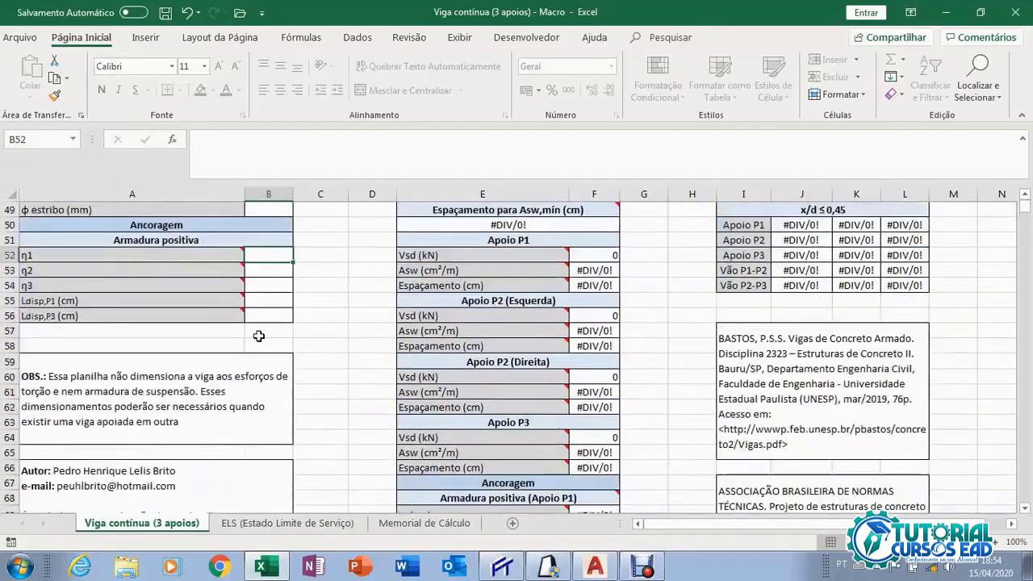
pyautogui.scroll(15, 258, 336)
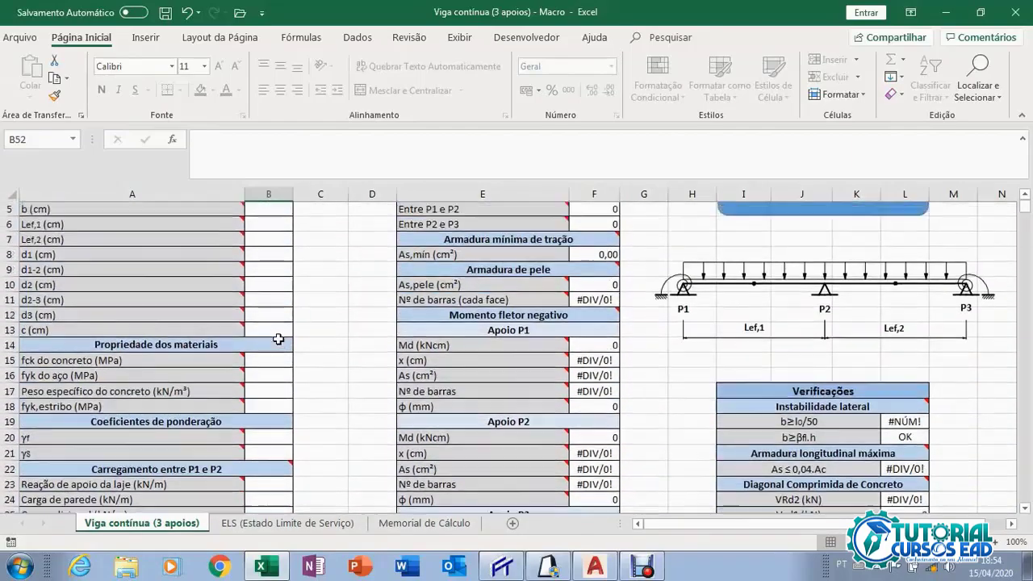
pyautogui.scroll(2, 277, 339)
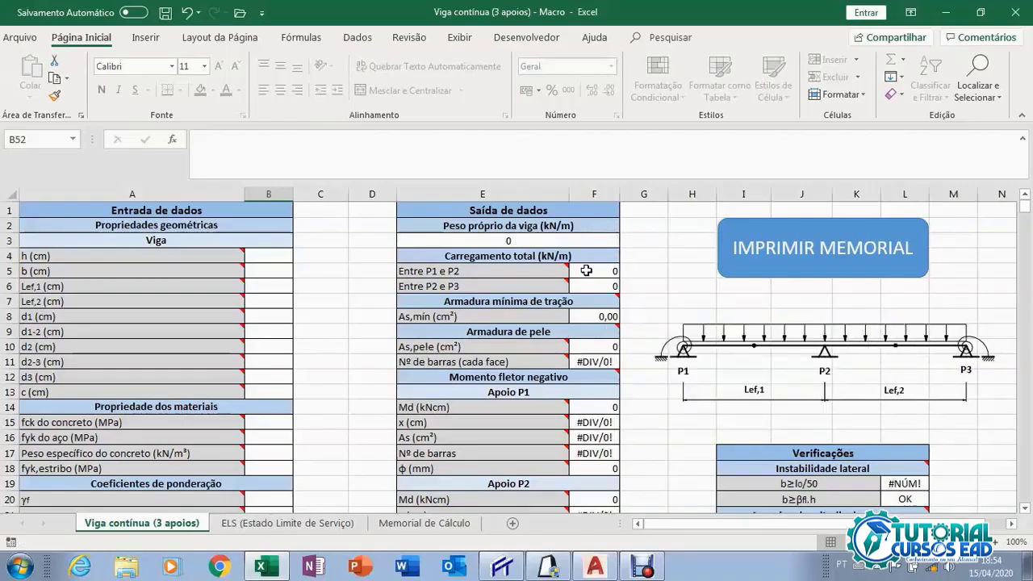
pyautogui.scroll(-19, 586, 271)
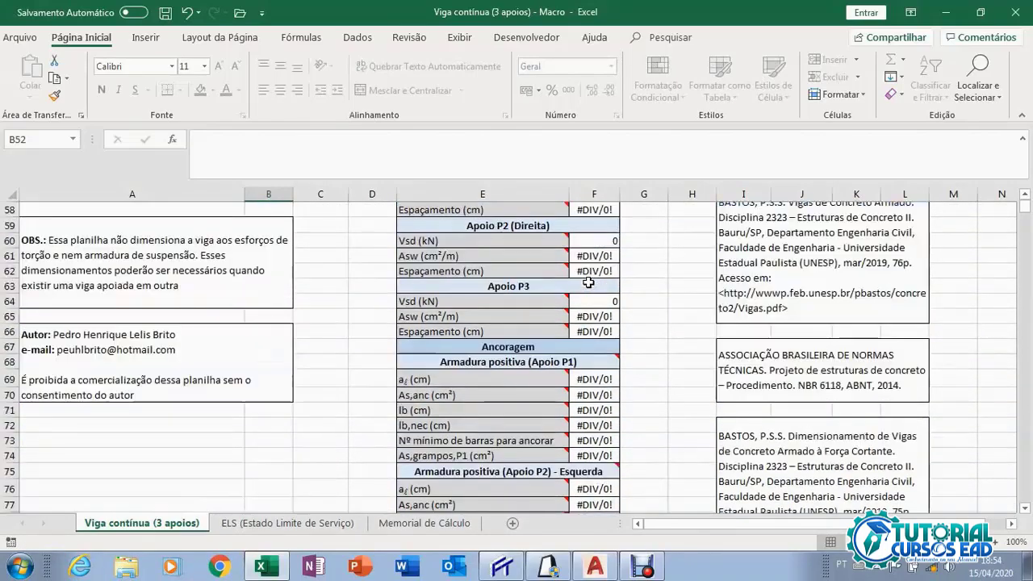
pyautogui.scroll(-8, 588, 281)
pyautogui.scroll(10, 597, 291)
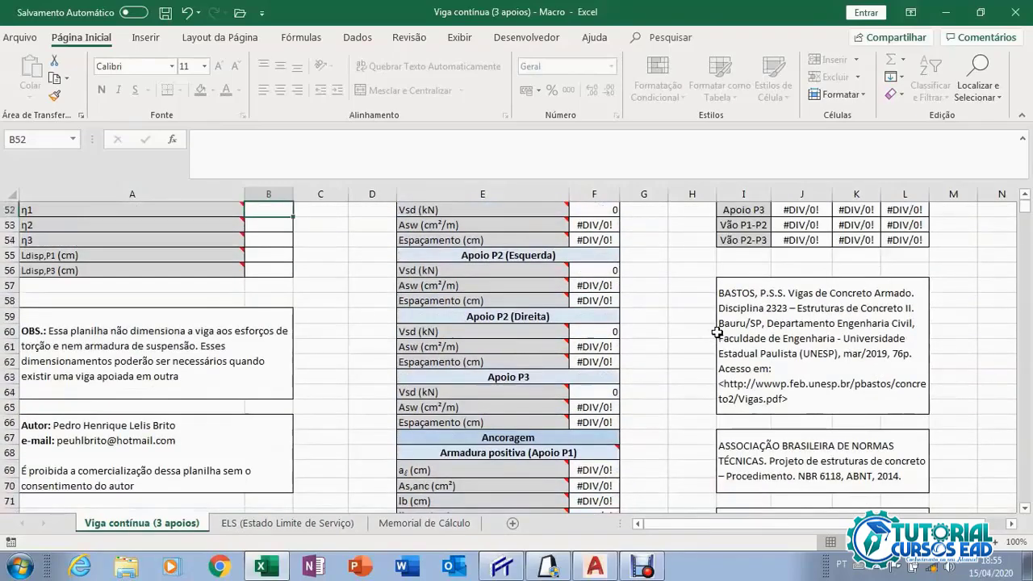
pyautogui.scroll(15, 717, 332)
pyautogui.scroll(-15, 925, 360)
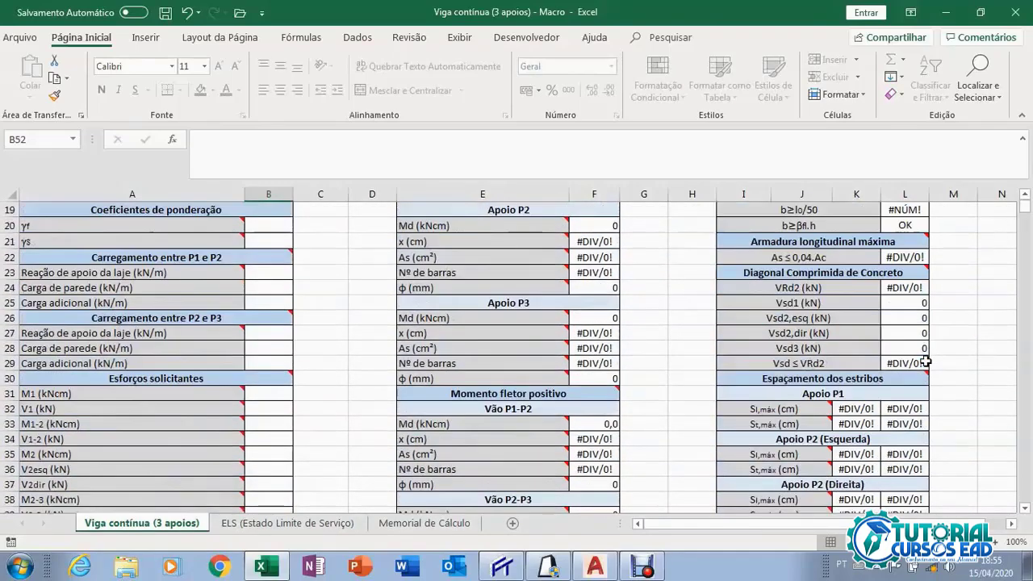
pyautogui.scroll(-2, 926, 361)
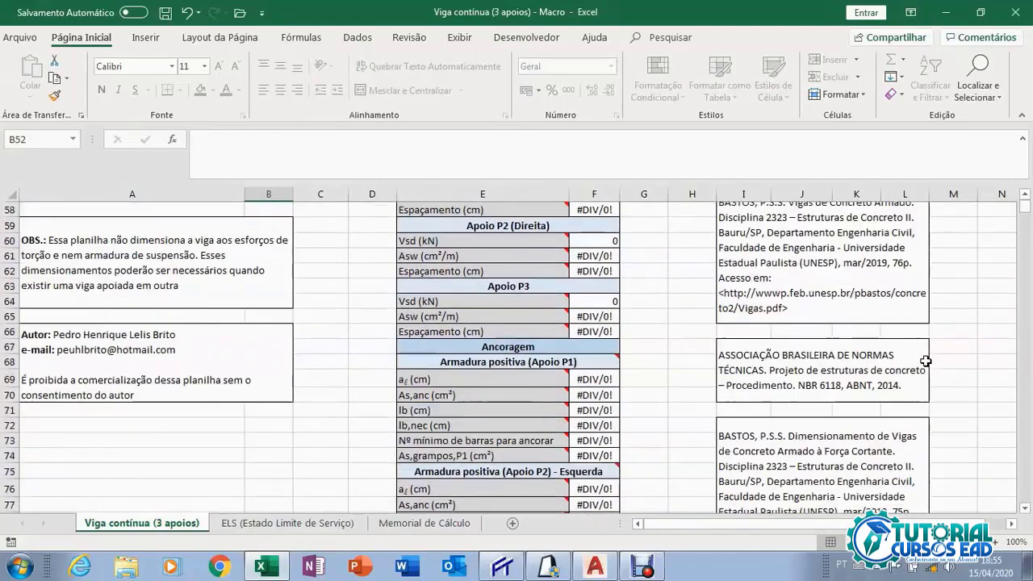
pyautogui.scroll(10, 836, 373)
pyautogui.scroll(9, 412, 347)
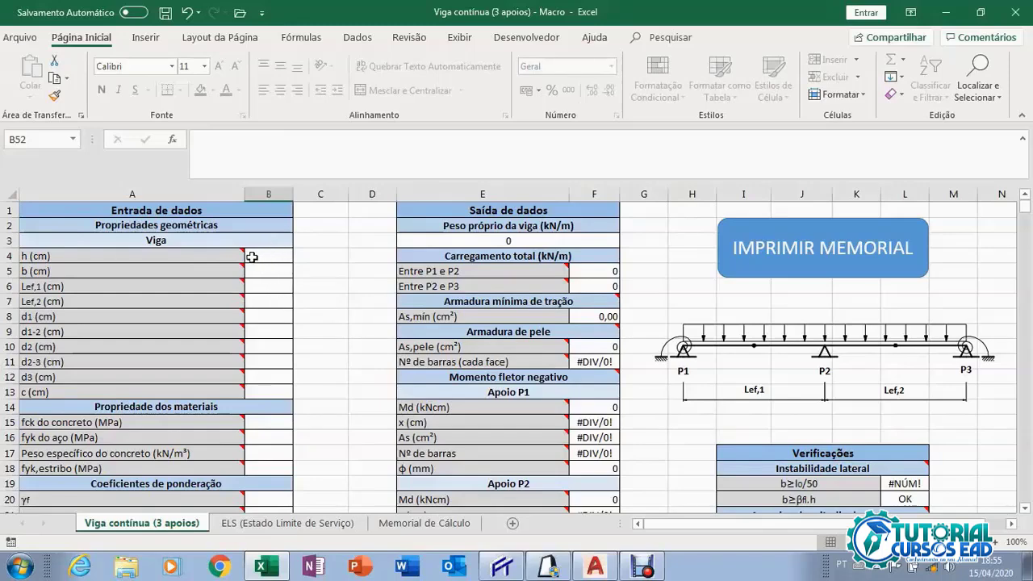
# Enter the beam's cross-section dimensions: height h of 60 cm and width b of 15 cm.
pyautogui.moveTo(232, 257)
pyautogui.click(276, 257)
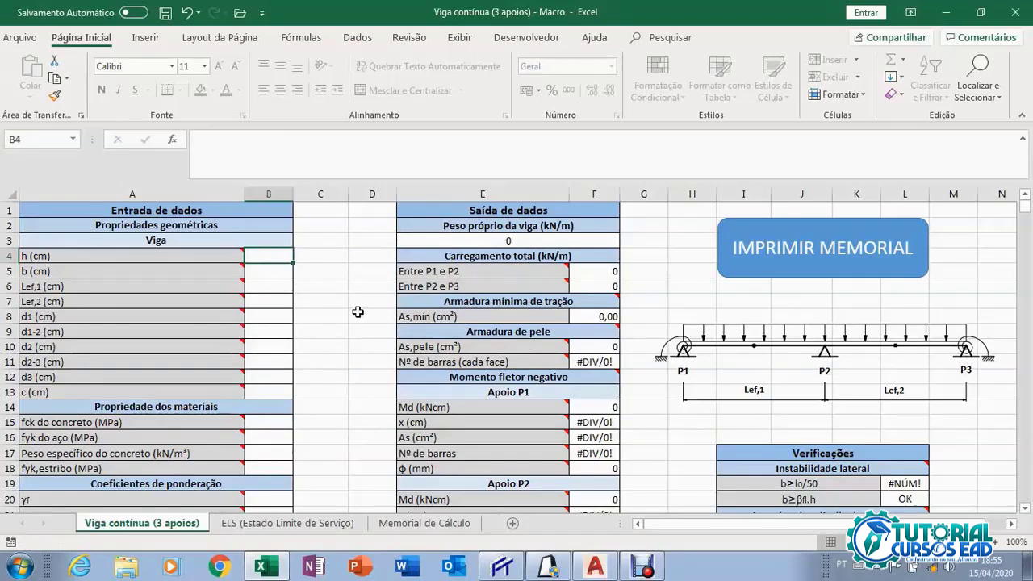
pyautogui.write('60')
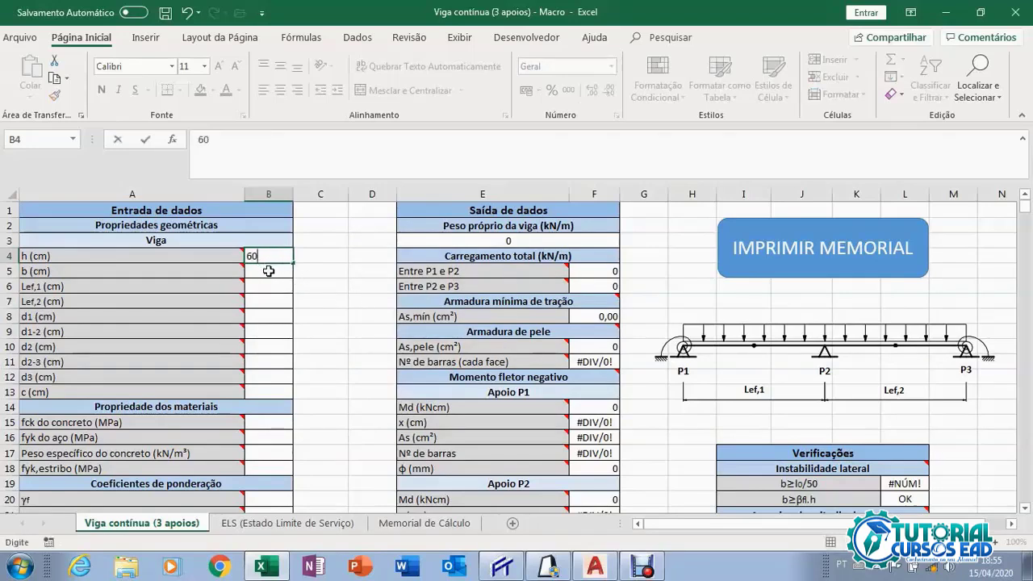
pyautogui.press('Return')
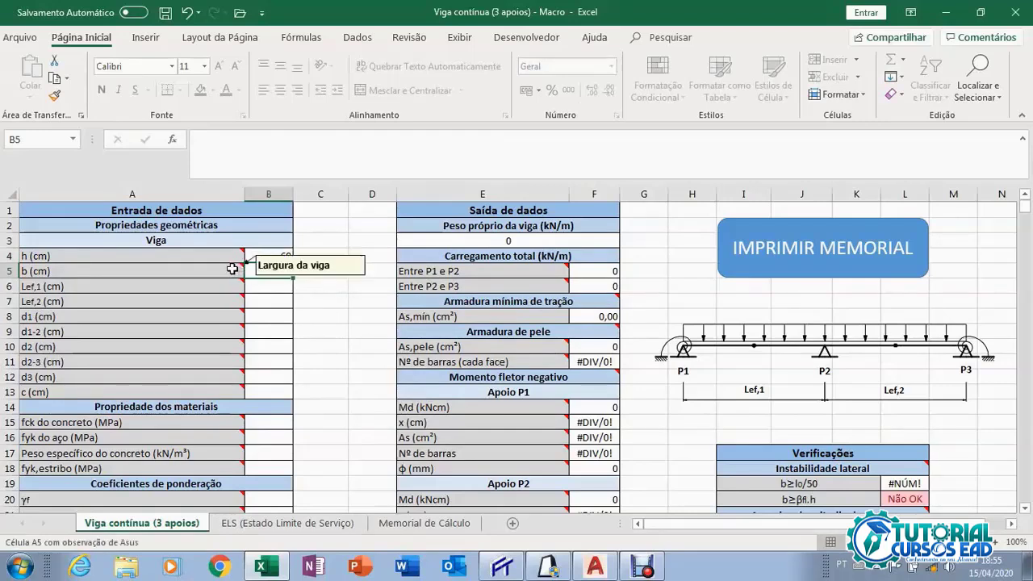
pyautogui.write('15')
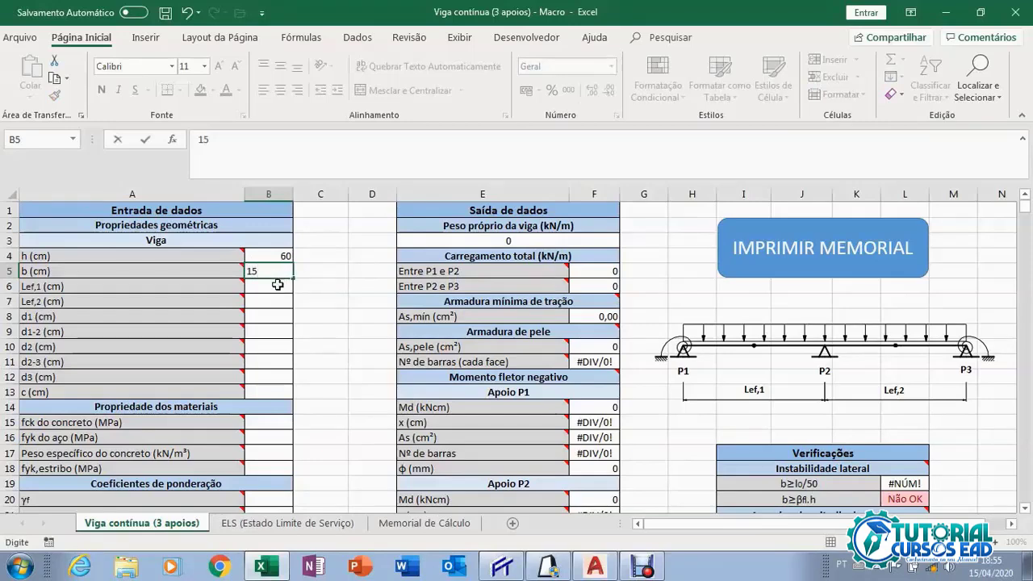
pyautogui.press('Return')
pyautogui.click(278, 306)
pyautogui.click(269, 284)
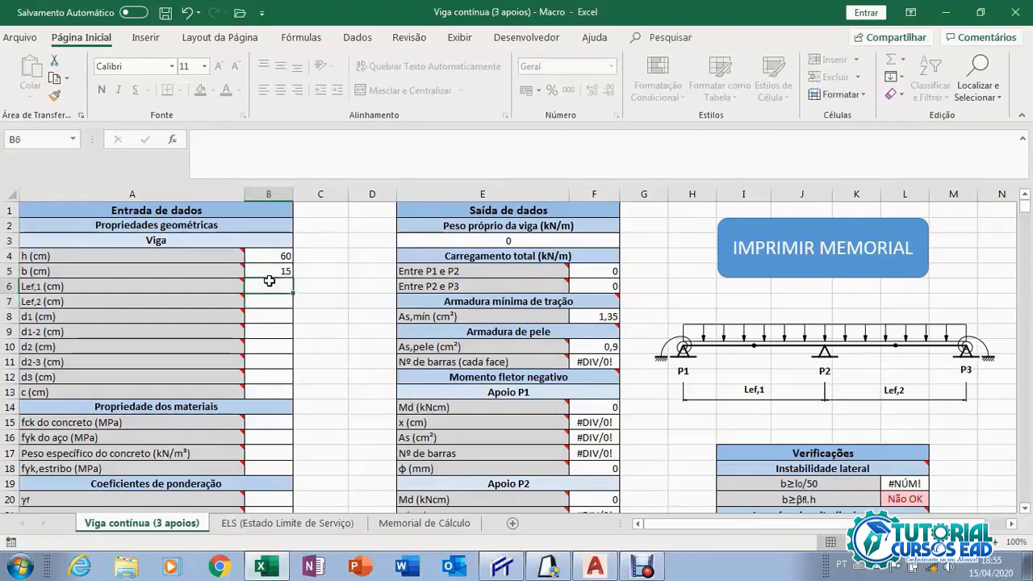
pyautogui.press('Down')
pyautogui.click(267, 286)
pyautogui.click(269, 299)
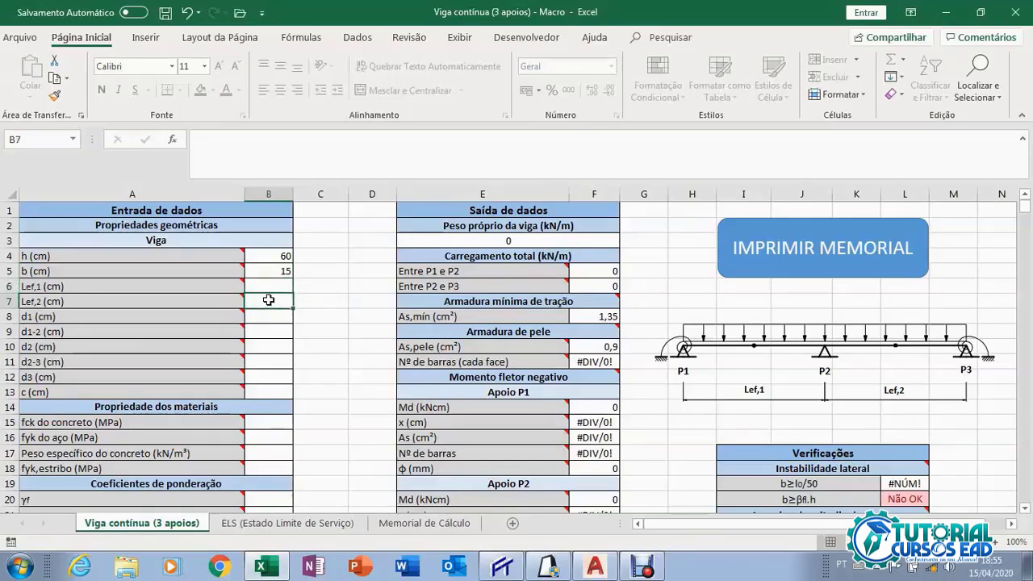
pyautogui.click(263, 288)
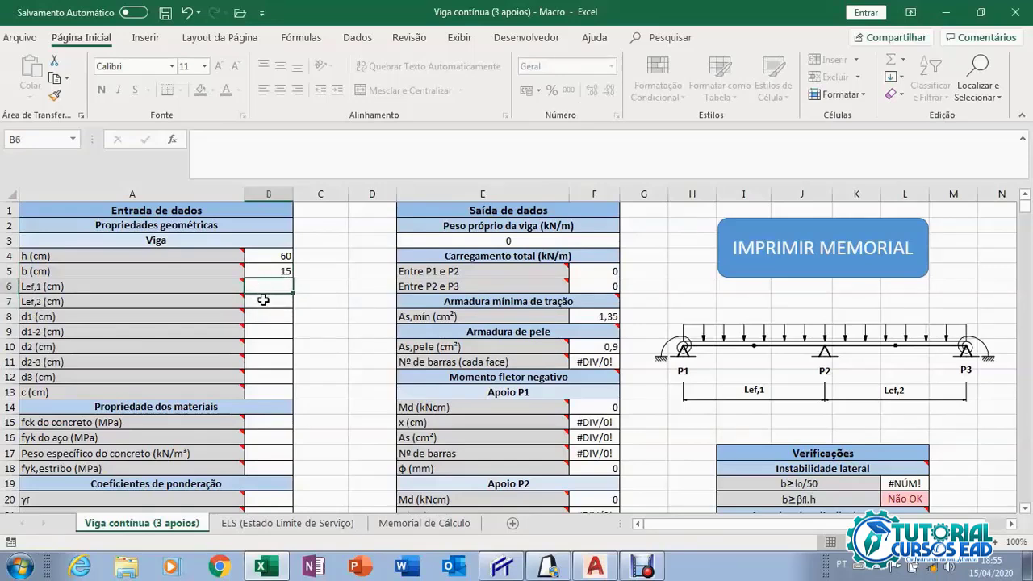
pyautogui.click(263, 299)
pyautogui.click(270, 288)
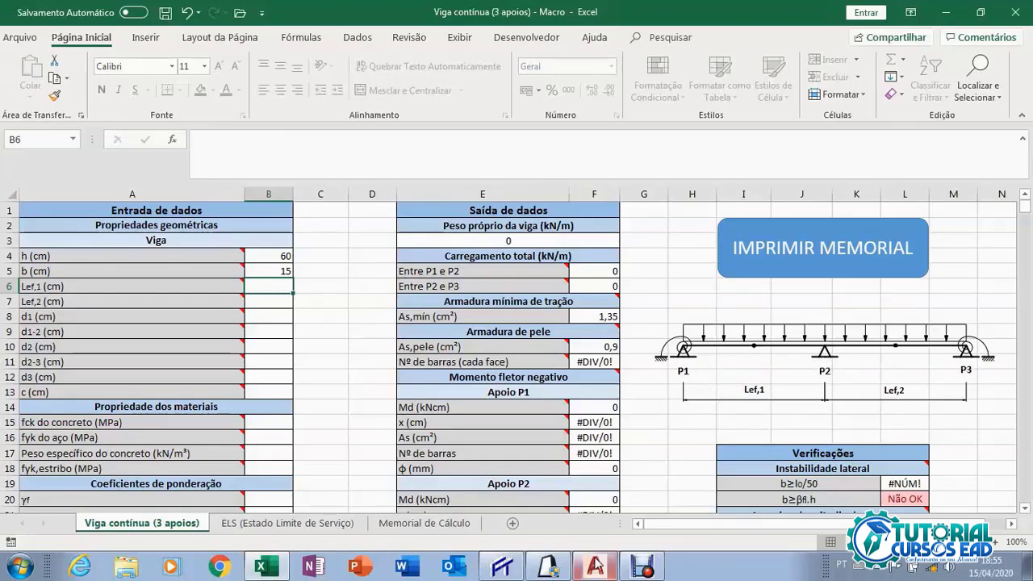
pyautogui.click(283, 302)
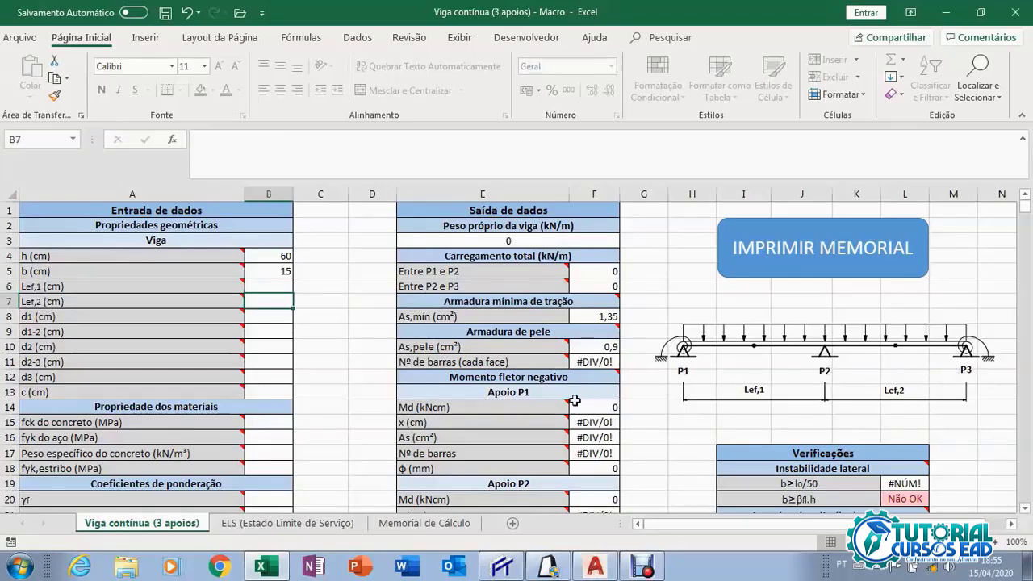
# Set both effective spans of the beam, Lef,1 and Lef,2, to 493 cm.
pyautogui.click(272, 286)
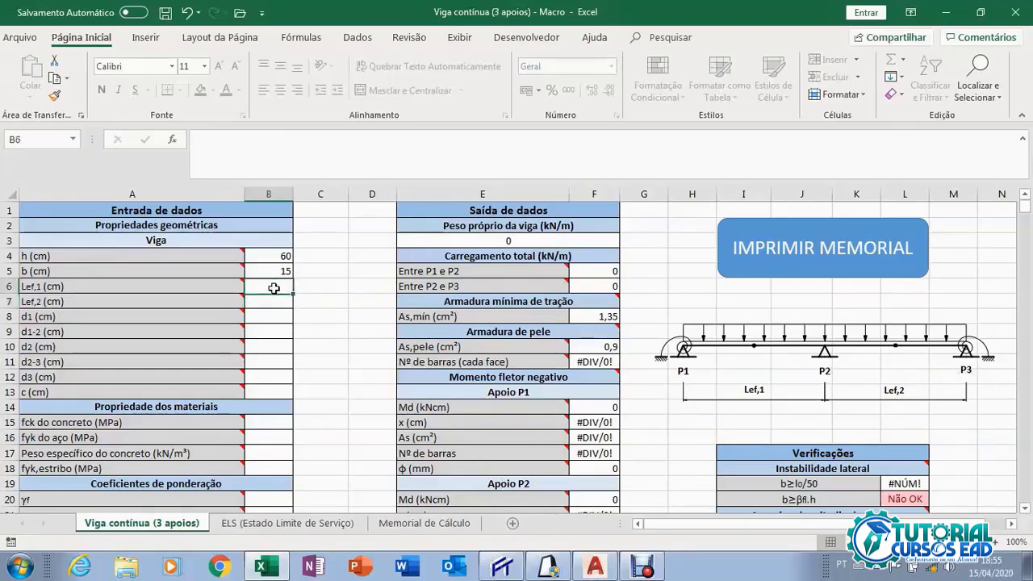
pyautogui.write('49')
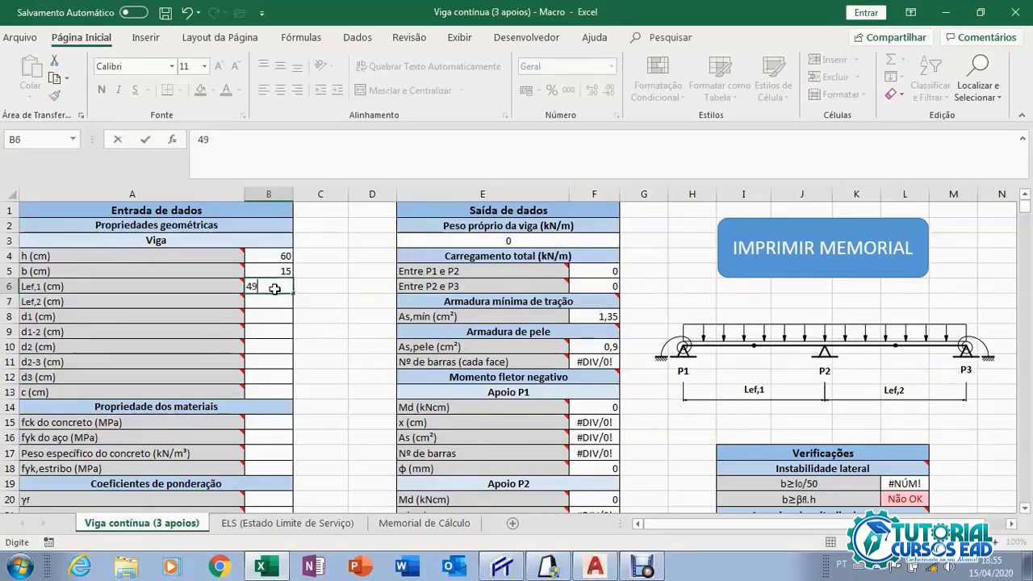
pyautogui.write('3')
pyautogui.click(278, 302)
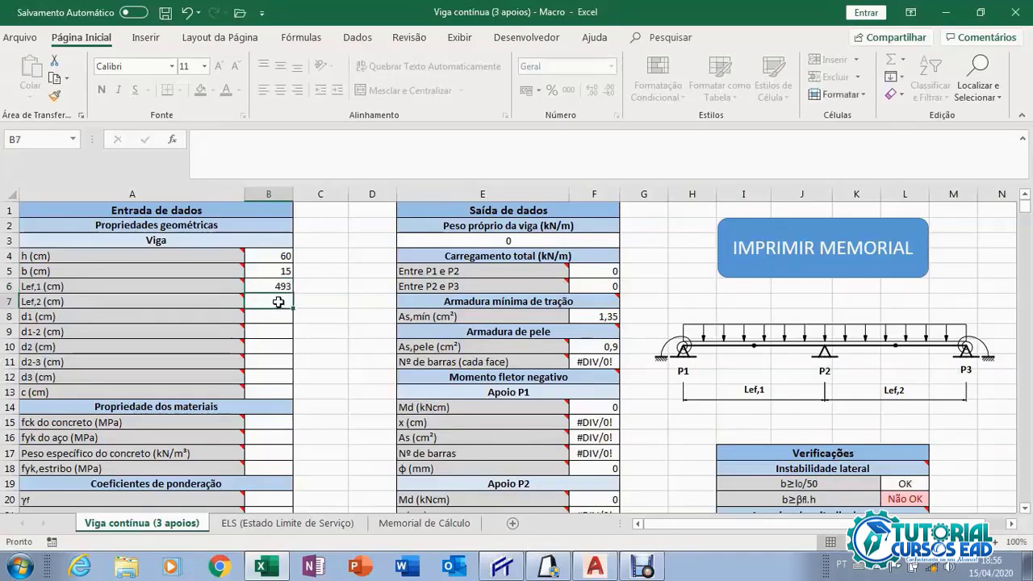
pyautogui.write('49')
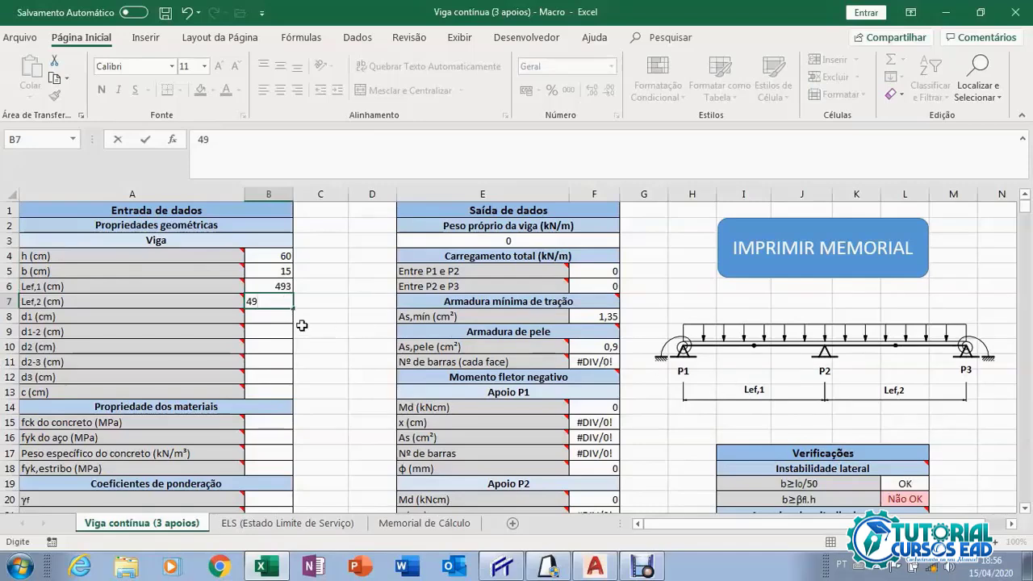
pyautogui.write('3')
pyautogui.click(265, 318)
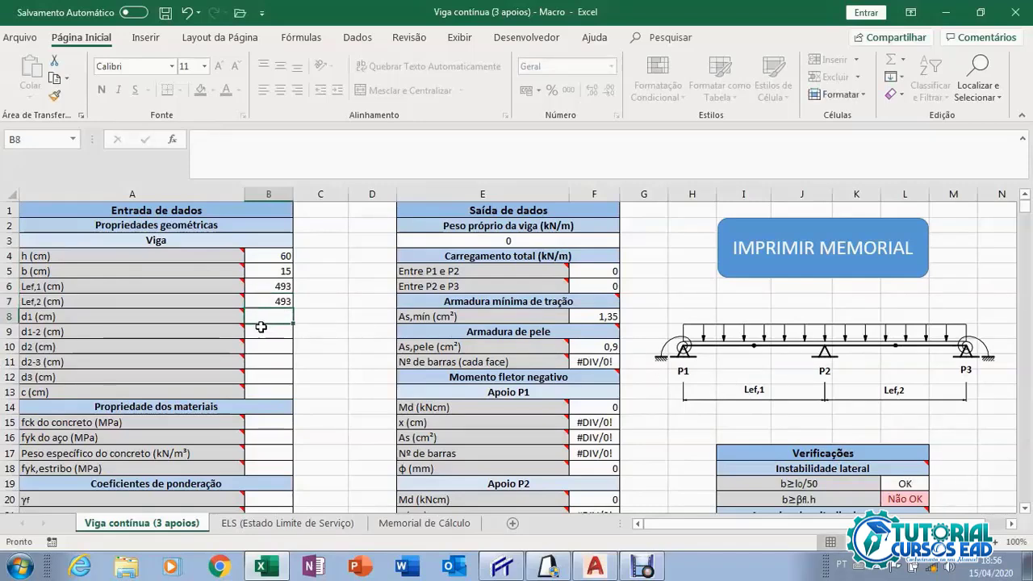
# Read the effective depth notes for d1 and d1-2, and examine the top and bottom bars of the beam cross-section in AutoCAD.
pyautogui.moveTo(227, 316)
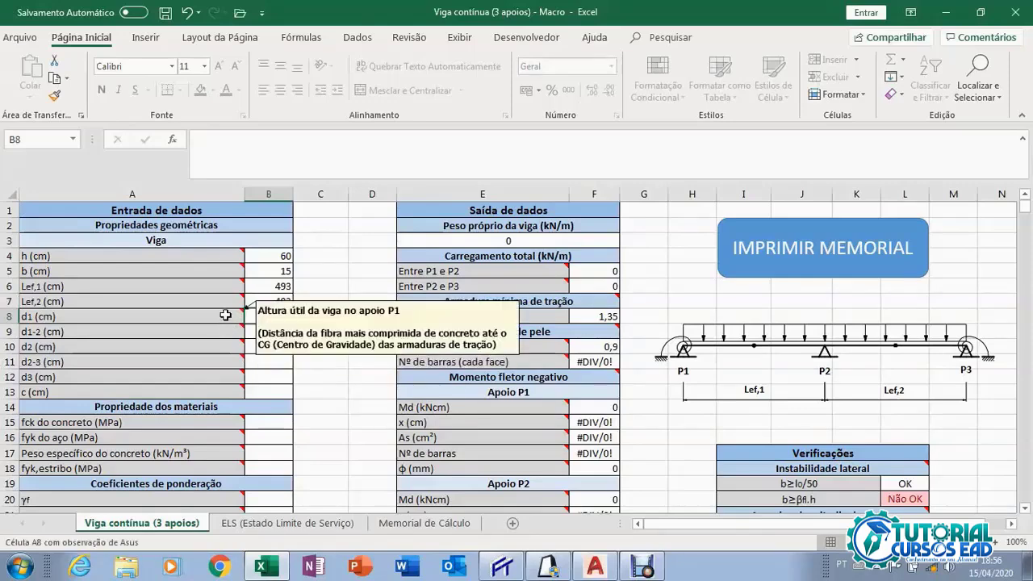
pyautogui.moveTo(218, 336)
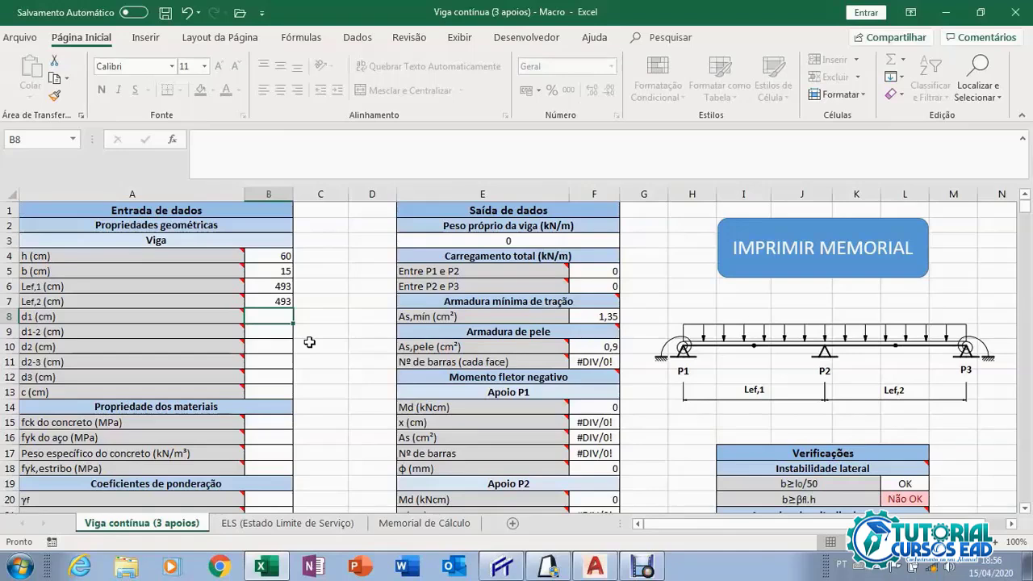
pyautogui.click(595, 567)
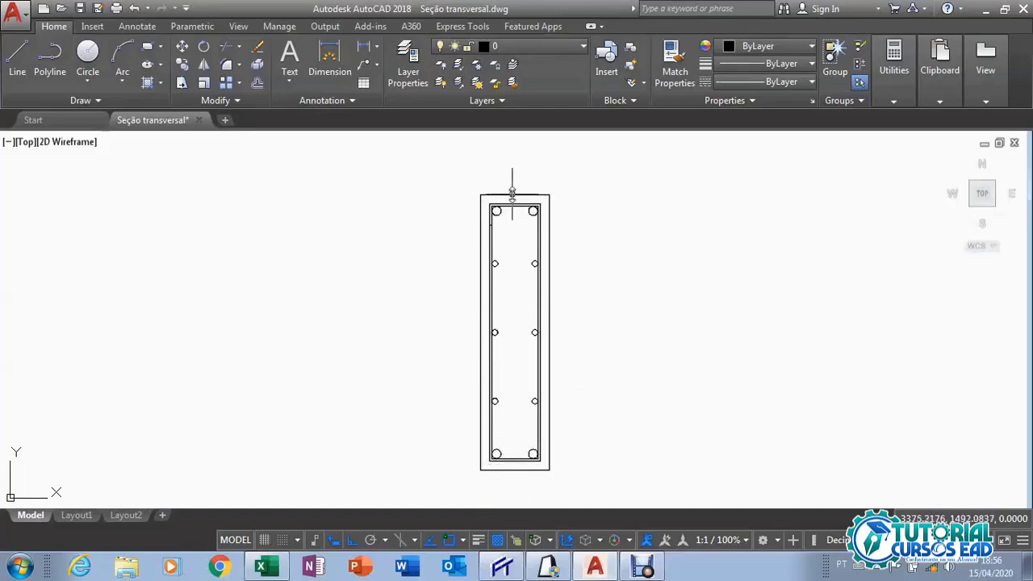
pyautogui.scroll(2, 515, 194)
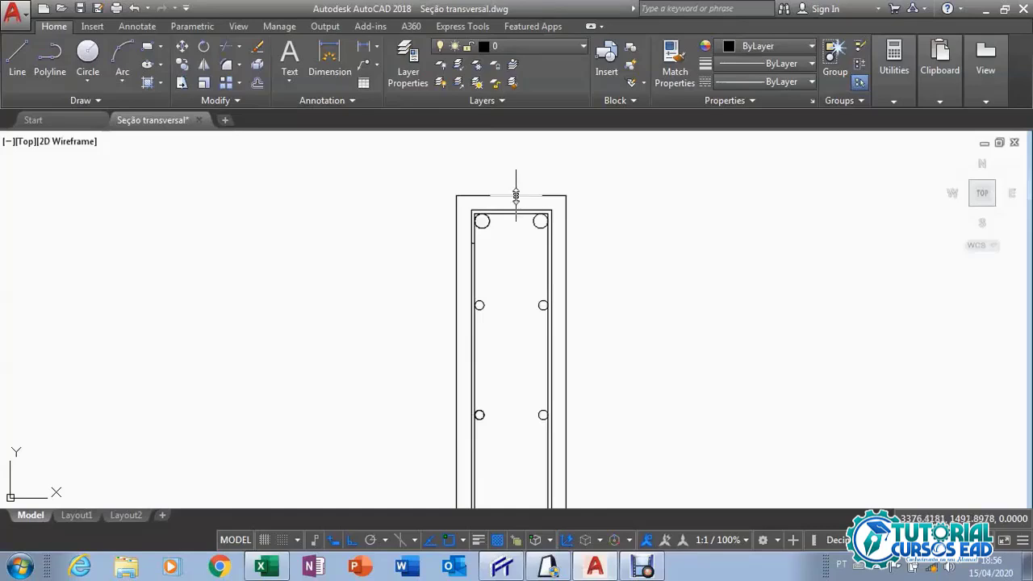
pyautogui.scroll(-2, 519, 205)
pyautogui.moveTo(521, 230); pyautogui.dragTo(512, 168)
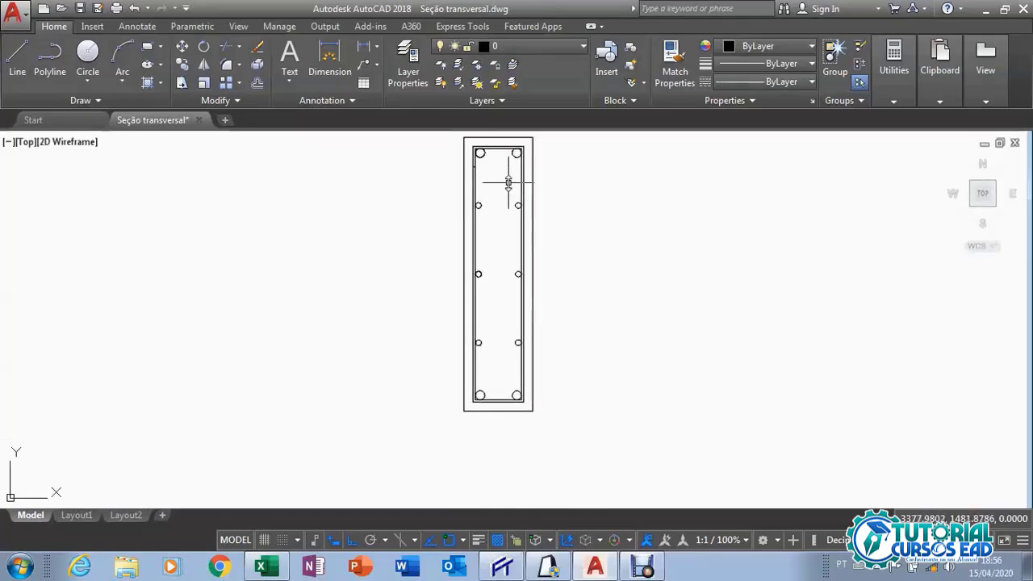
pyautogui.scroll(4, 500, 393)
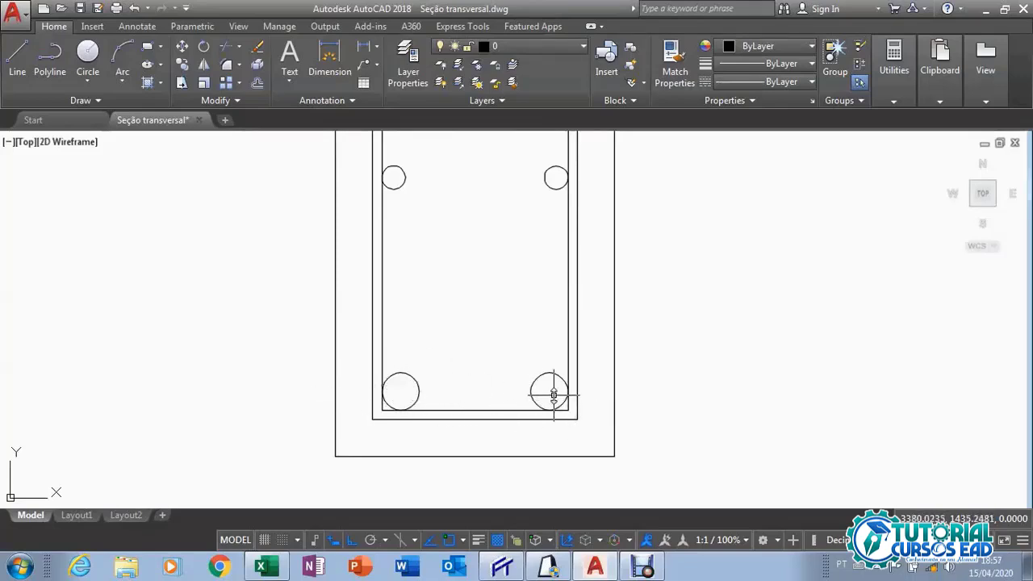
pyautogui.scroll(-5, 553, 394)
pyautogui.scroll(5, 553, 394)
pyautogui.scroll(-3, 554, 393)
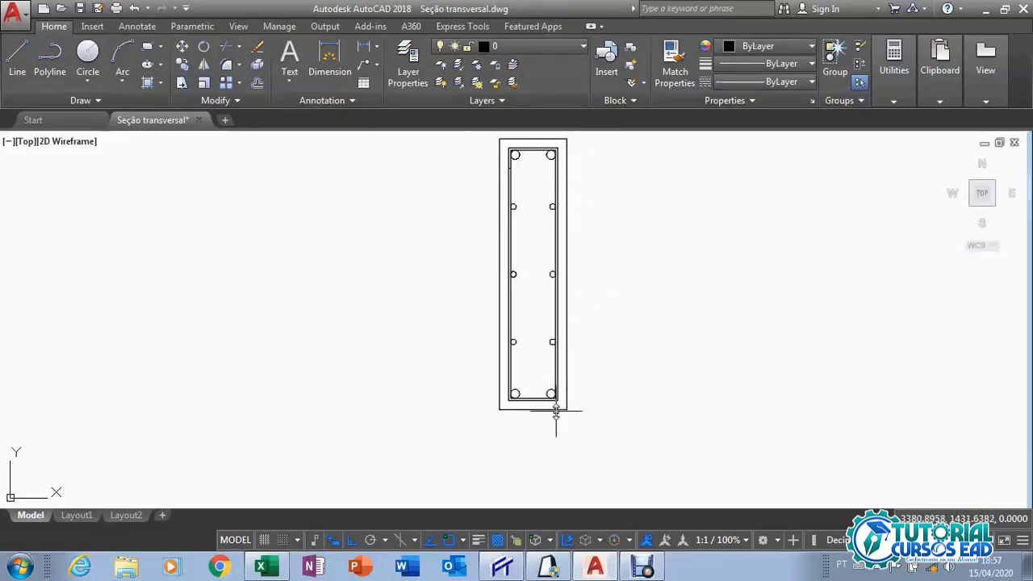
pyautogui.scroll(5, 555, 413)
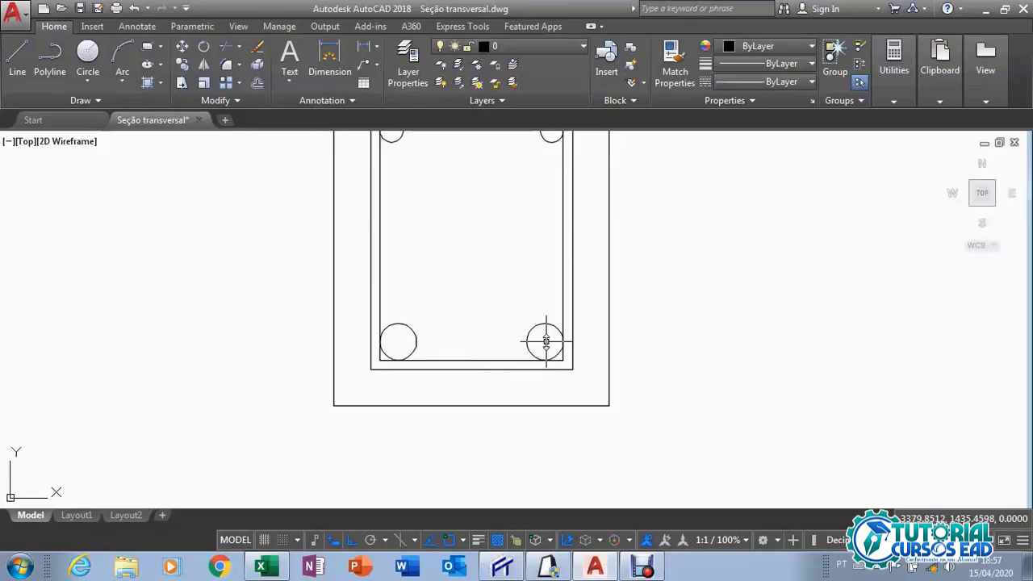
pyautogui.scroll(-8, 546, 342)
pyautogui.moveTo(547, 300); pyautogui.dragTo(525, 357)
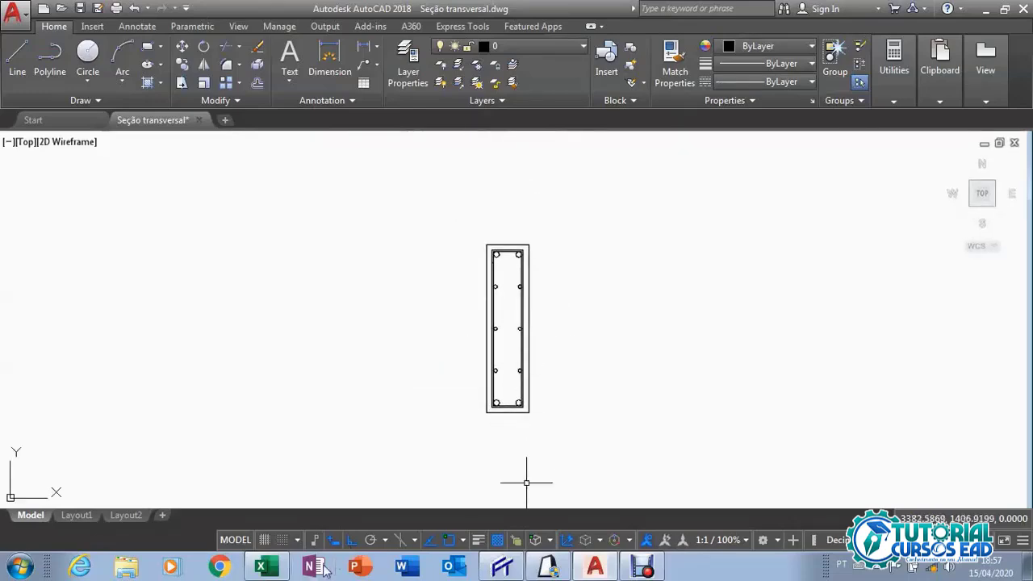
# Return to the Excel workbook and enter the effective depth d1 as the formula =60-2-0,5-(1/2).
pyautogui.click(261, 567)
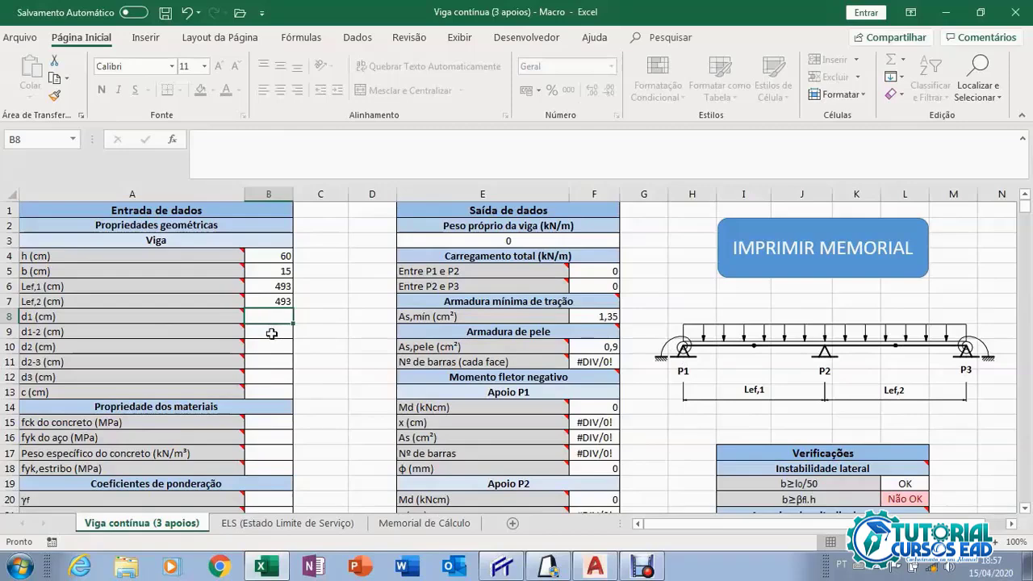
pyautogui.click(595, 567)
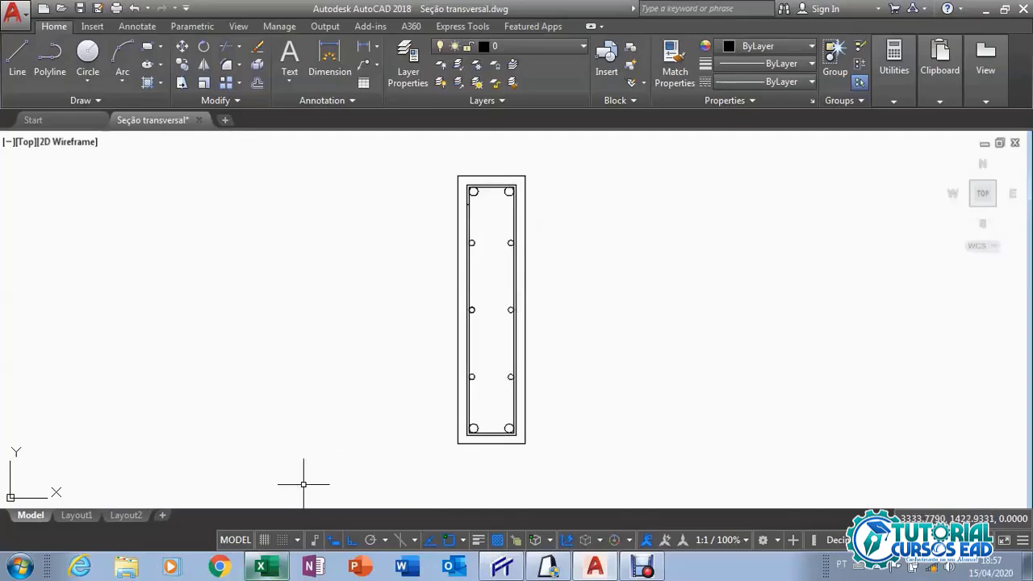
pyautogui.click(261, 567)
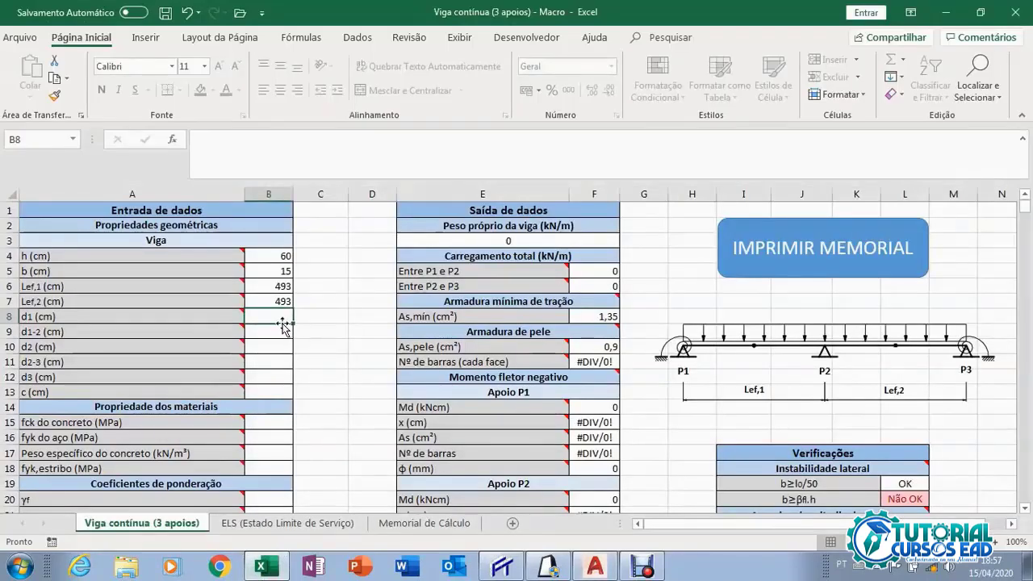
pyautogui.write('=')
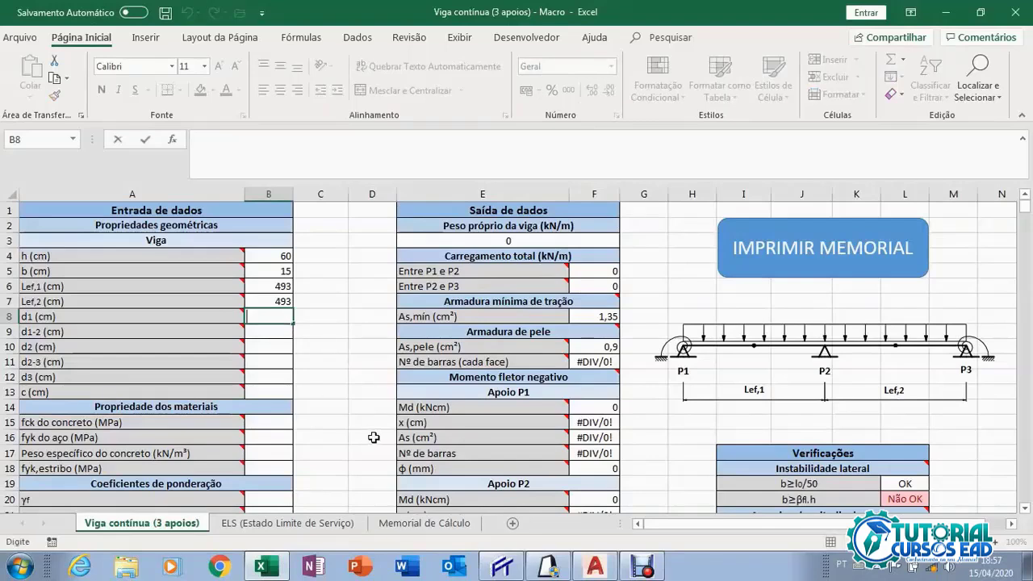
pyautogui.write('60')
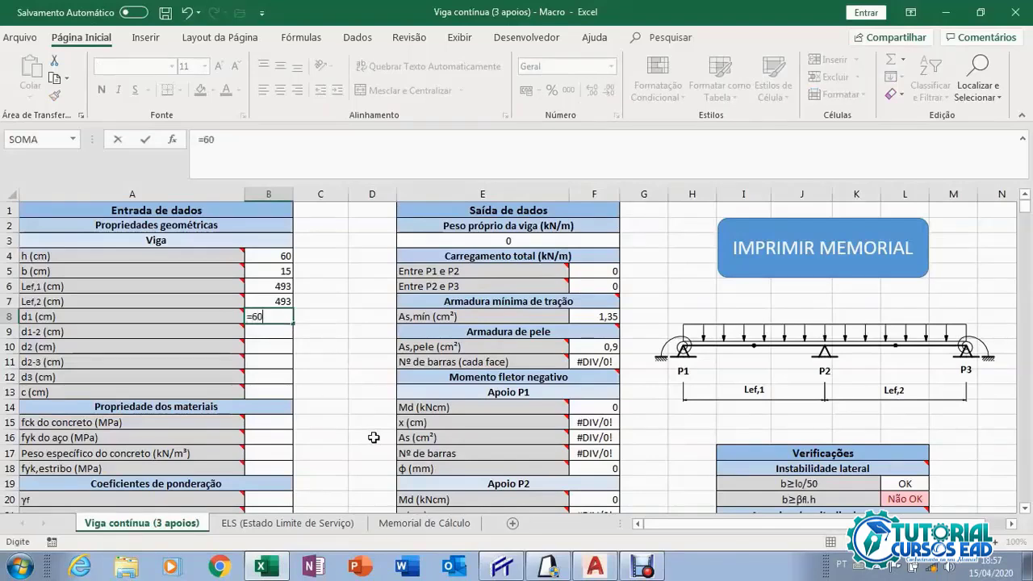
pyautogui.write('-2-0,5-(1/2')
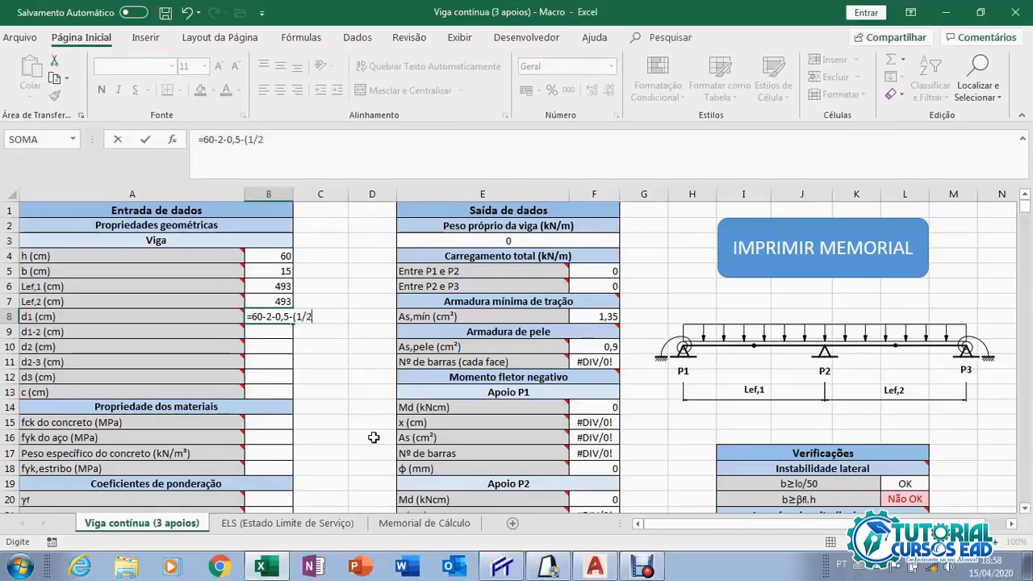
pyautogui.press('Return')
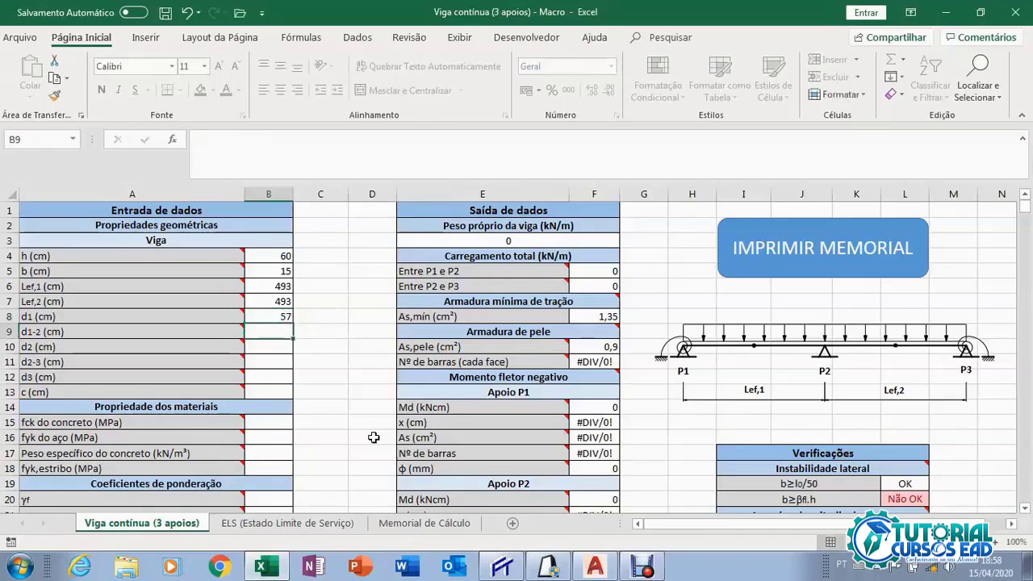
# Copy the d1 formula down to the effective depths d1-2, d2, d2-3 and d3.
pyautogui.click(279, 316)
pyautogui.moveTo(292, 323); pyautogui.dragTo(281, 380)
pyautogui.click(279, 345)
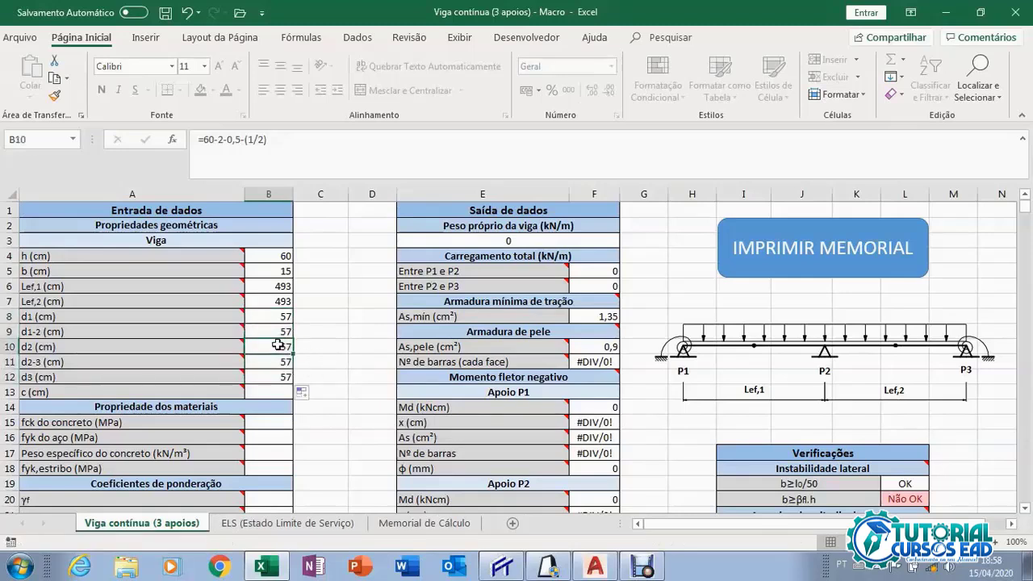
pyautogui.click(280, 366)
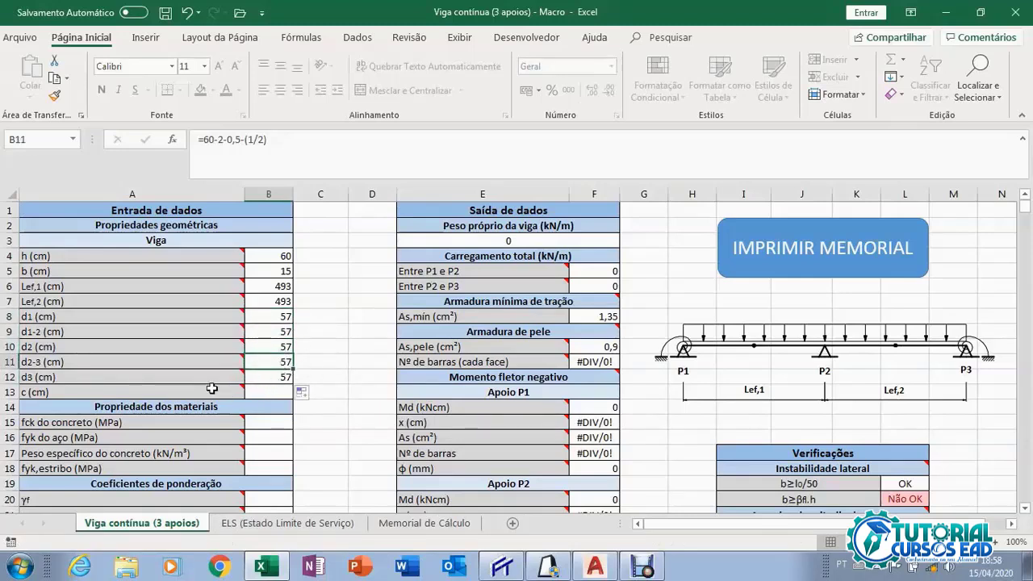
# Read the note on the reinforcement cover c and set the cover to 2 cm.
pyautogui.moveTo(217, 390)
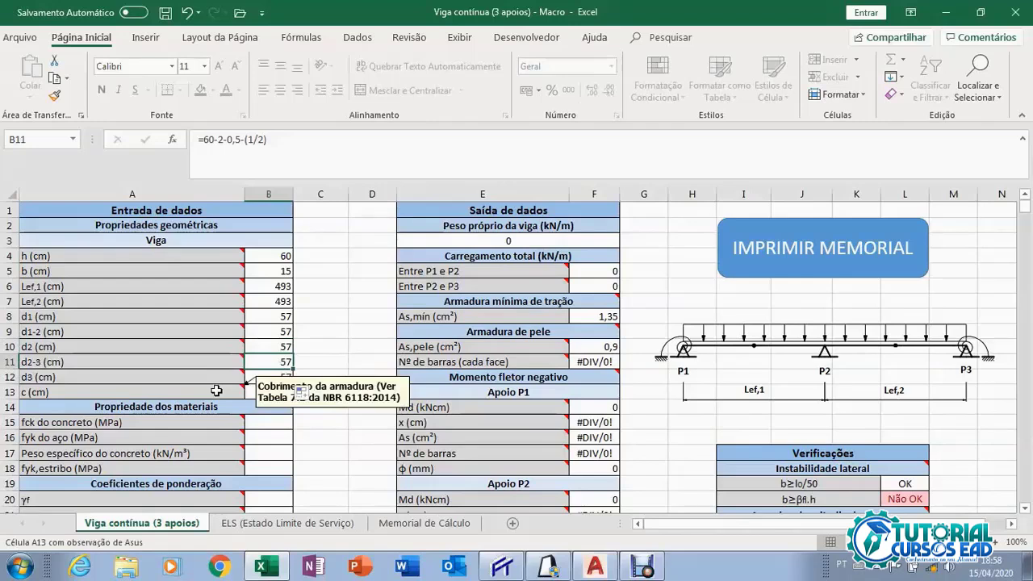
pyautogui.click(273, 390)
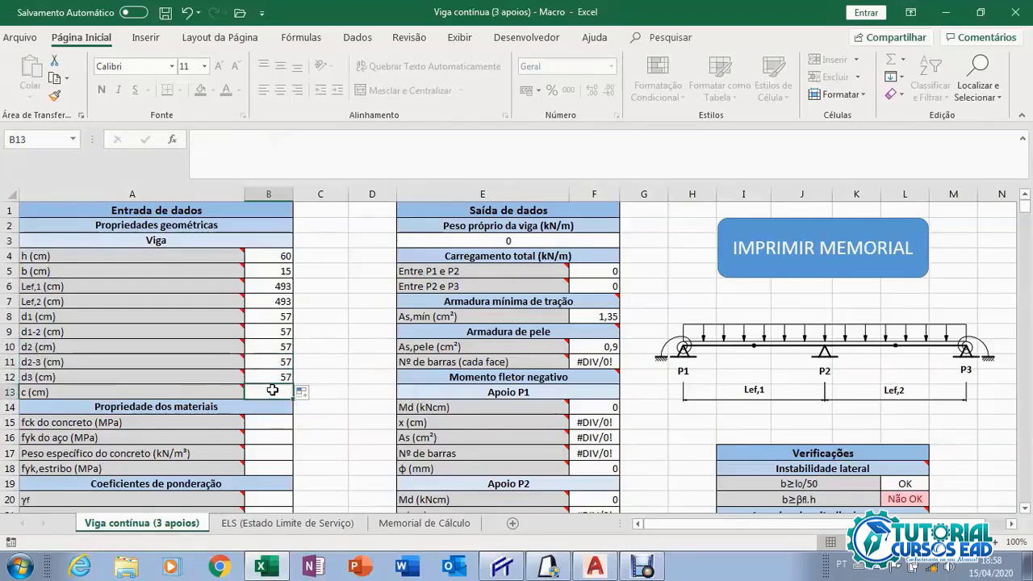
pyautogui.write('2')
pyautogui.click(274, 377)
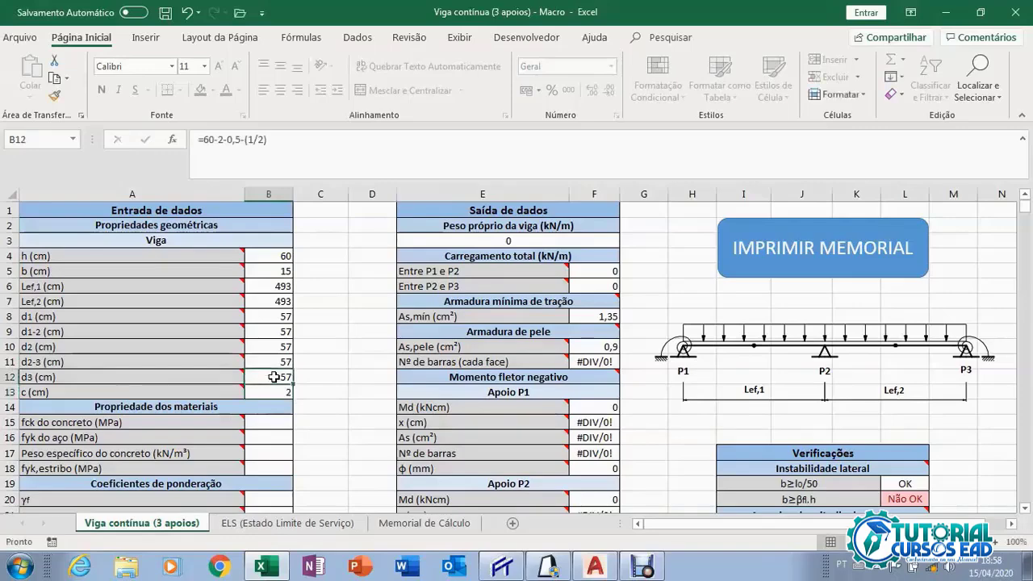
# Set the concrete strength fck to 25 MPa and the steel strength fyk to 500 MPa.
pyautogui.scroll(-1, 274, 377)
pyautogui.scroll(-1, 274, 377)
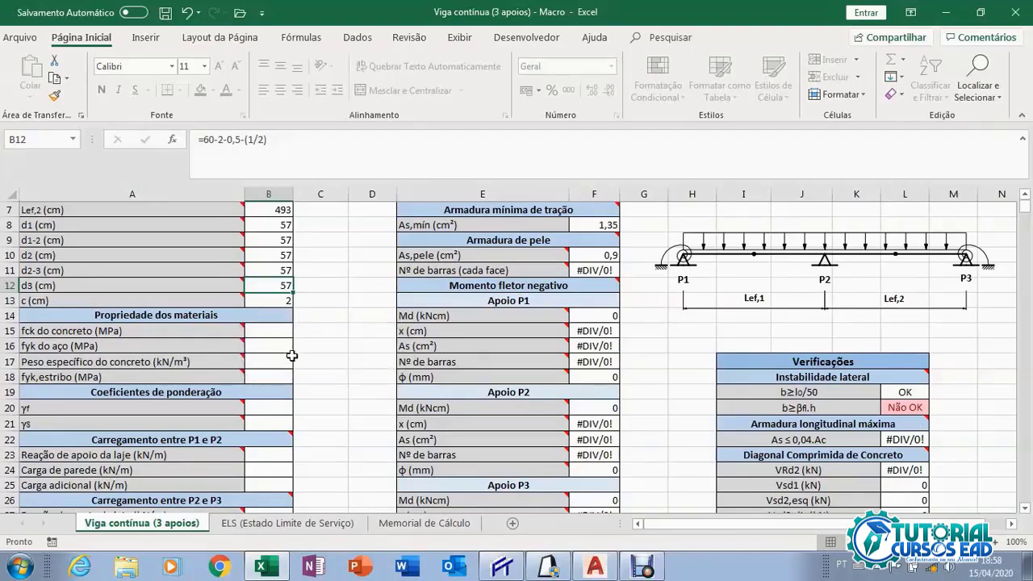
pyautogui.click(275, 330)
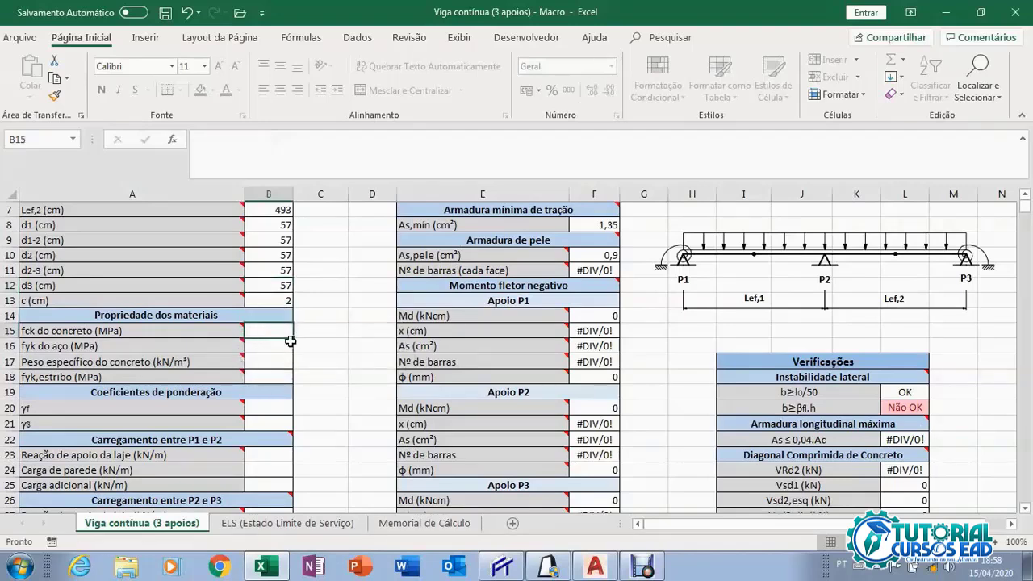
pyautogui.write('25')
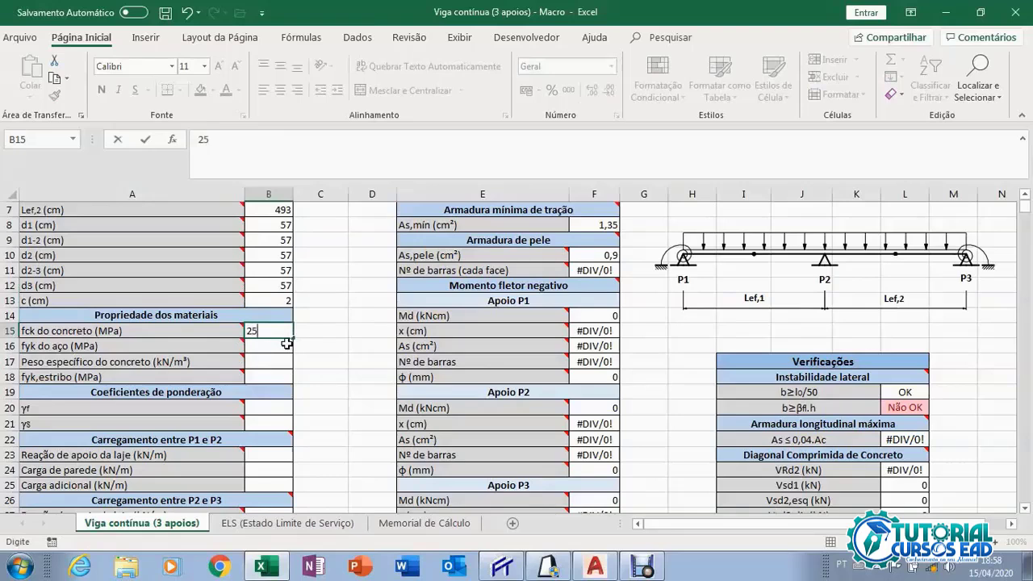
pyautogui.press('Return')
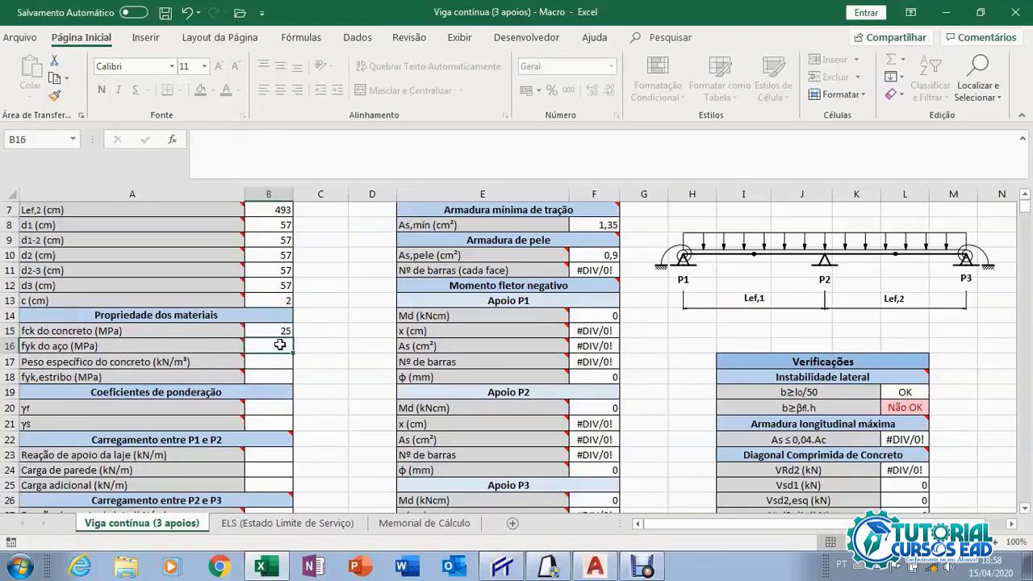
pyautogui.write('500')
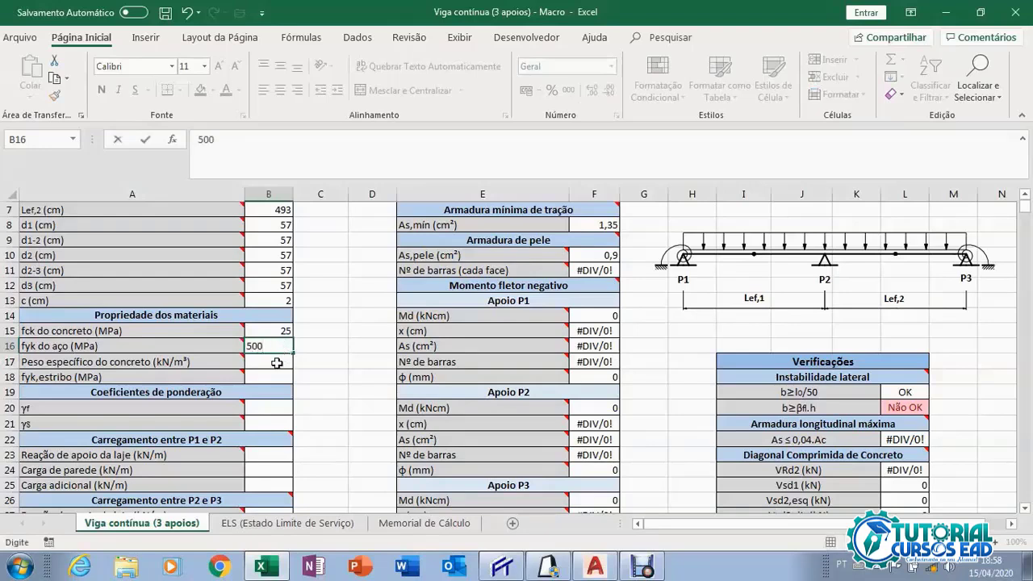
pyautogui.press('Return')
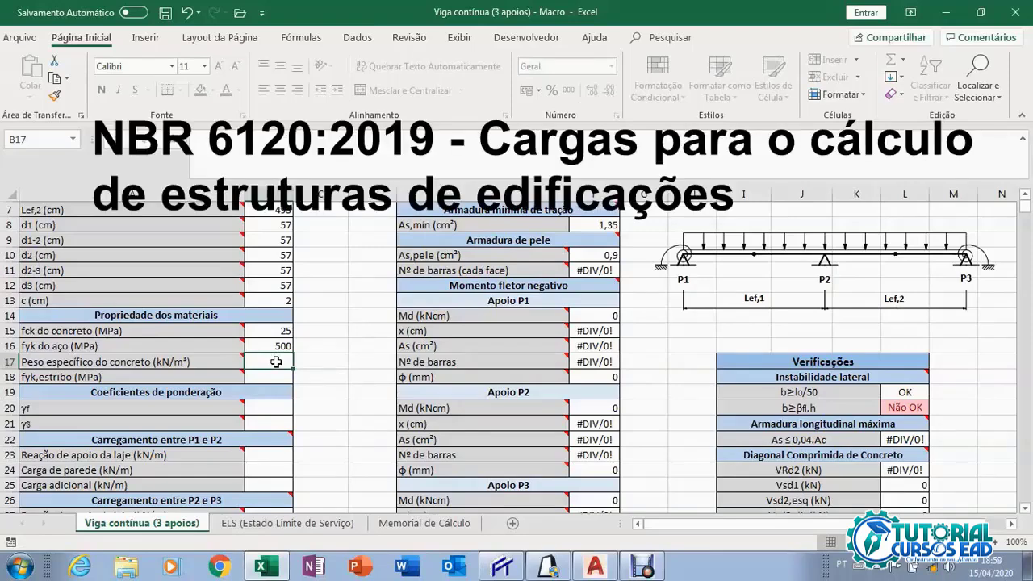
# Set the concrete's specific weight to 25 kN/m³ and the stirrup steel strength fyk,estribo to 500 MPa.
pyautogui.write('25')
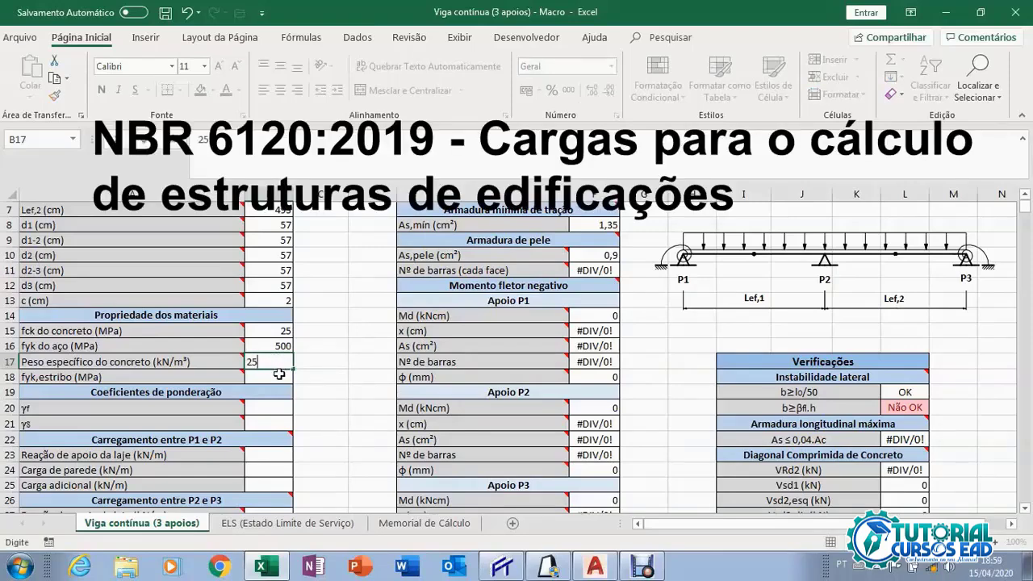
pyautogui.press('Return')
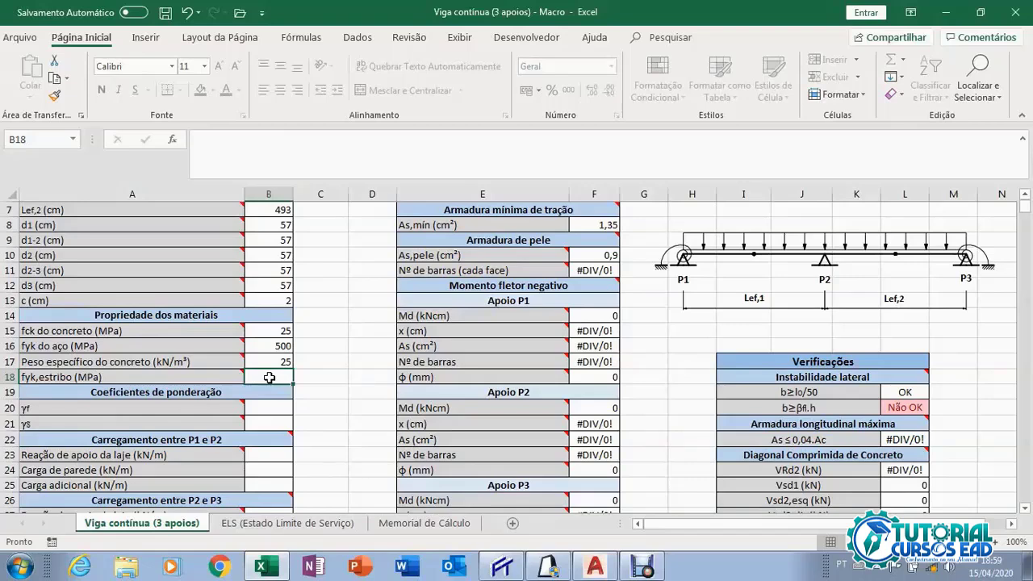
pyautogui.write('500')
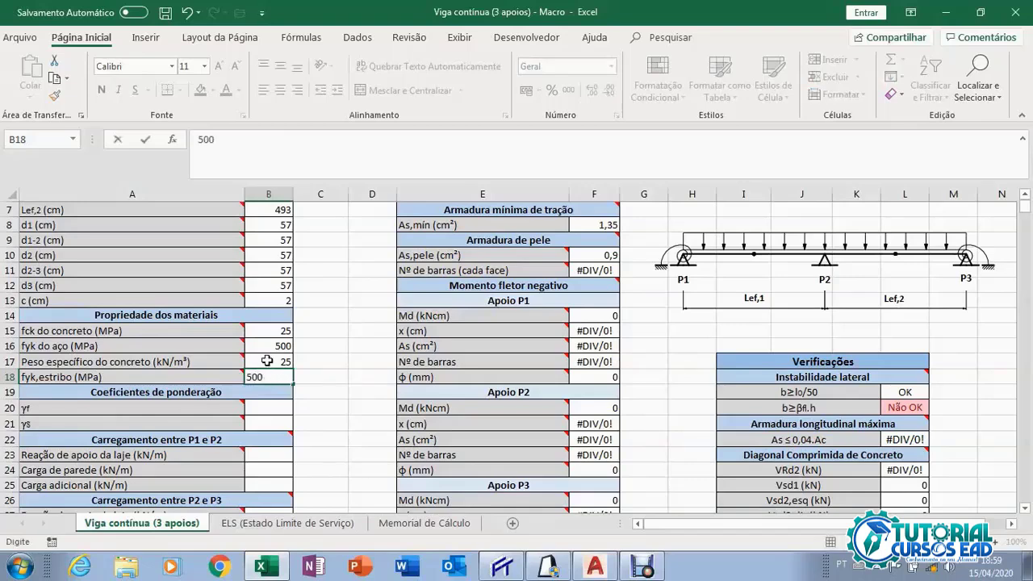
pyautogui.click(267, 361)
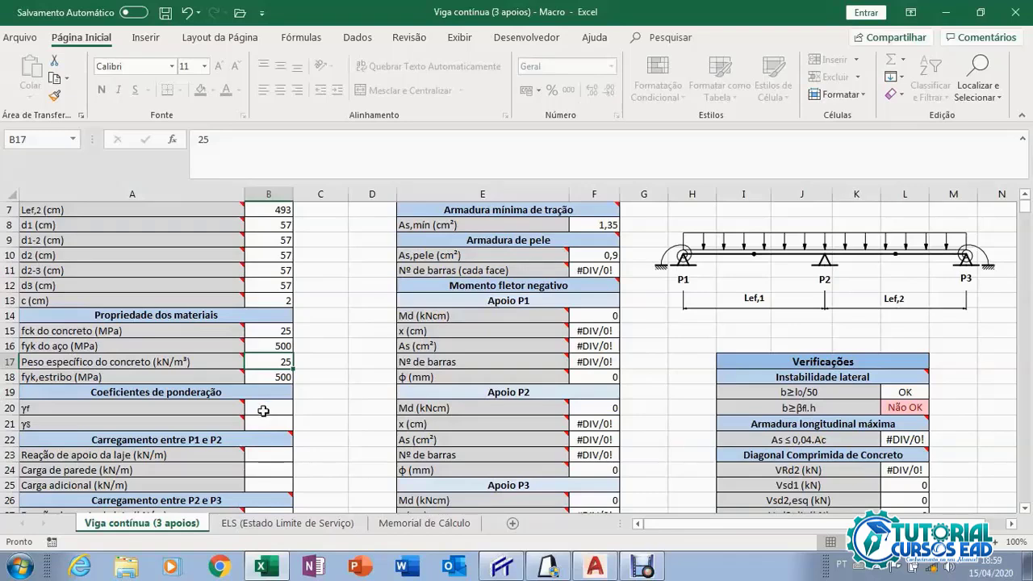
# Enter the weighting coefficients: γf of 1,4 and γs of 1,15.
pyautogui.click(263, 408)
pyautogui.write('1')
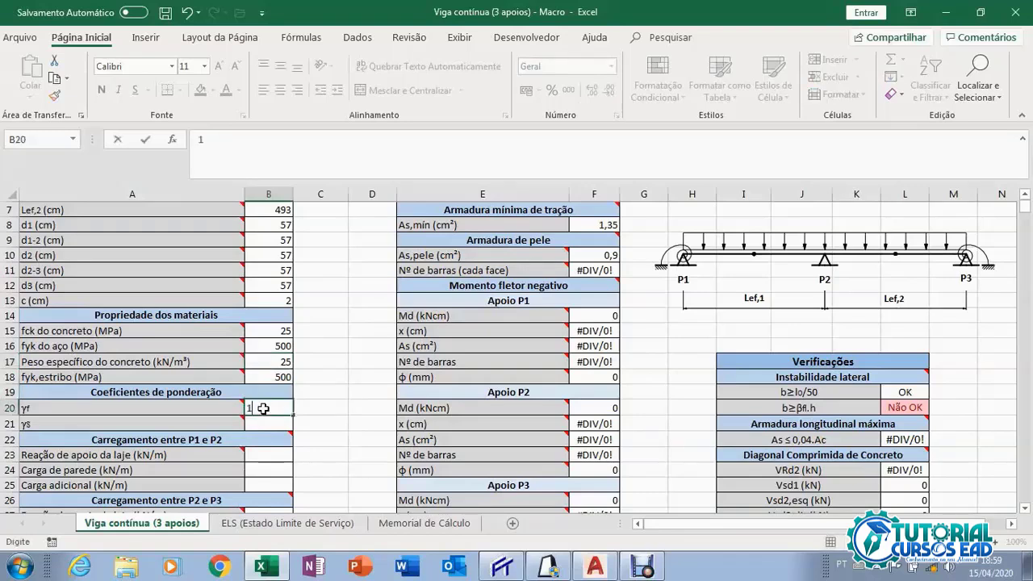
pyautogui.write(',4')
pyautogui.press('Return')
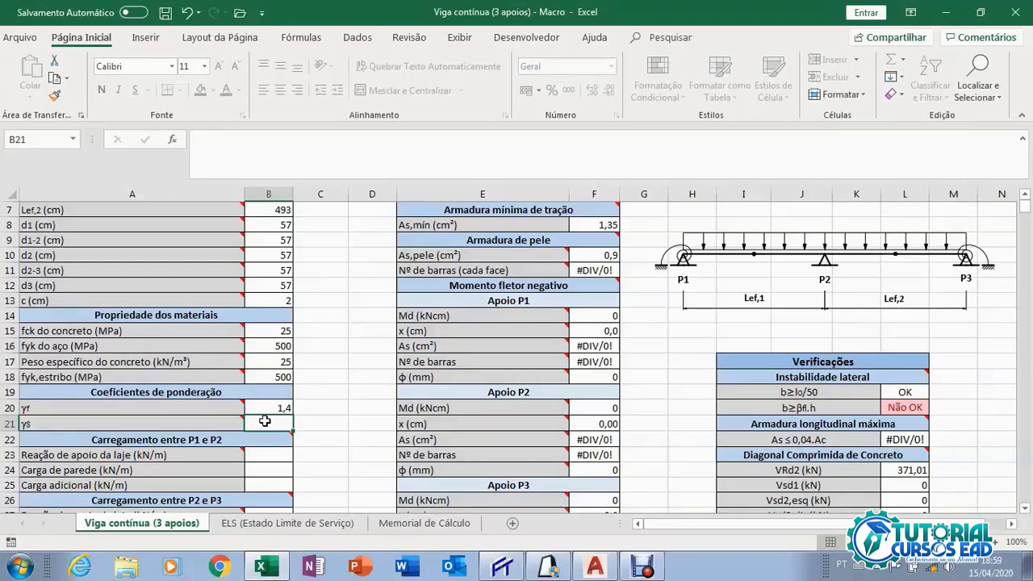
pyautogui.write('1,')
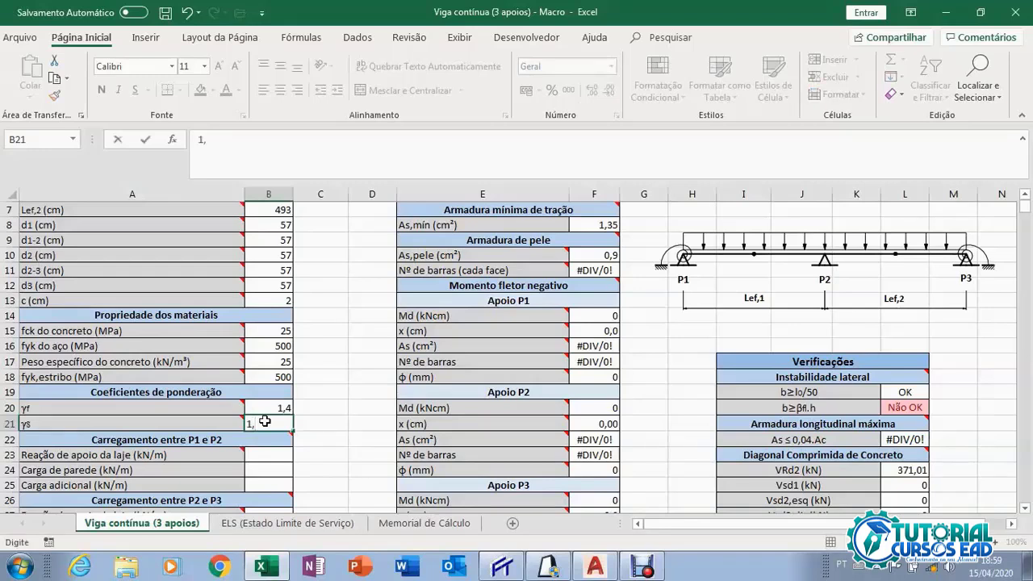
pyautogui.write('15')
pyautogui.press('Return')
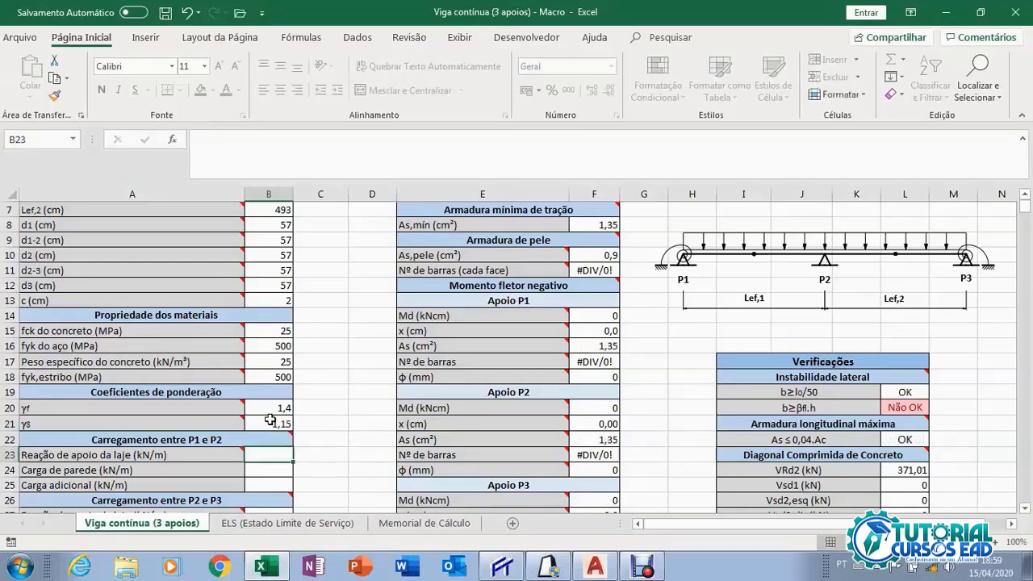
# Check spans P1-P2 and P2-P3 on the beam diagram and enter a slab support reaction of 11,75 kN/m between P1 and P2.
pyautogui.moveTo(236, 407)
pyautogui.scroll(-2, 268, 413)
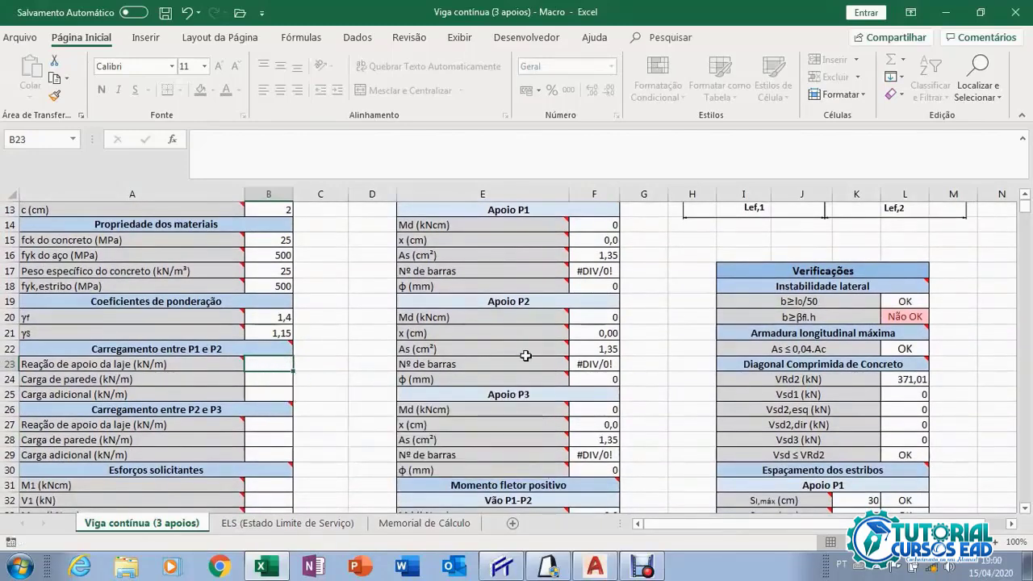
pyautogui.scroll(2, 525, 356)
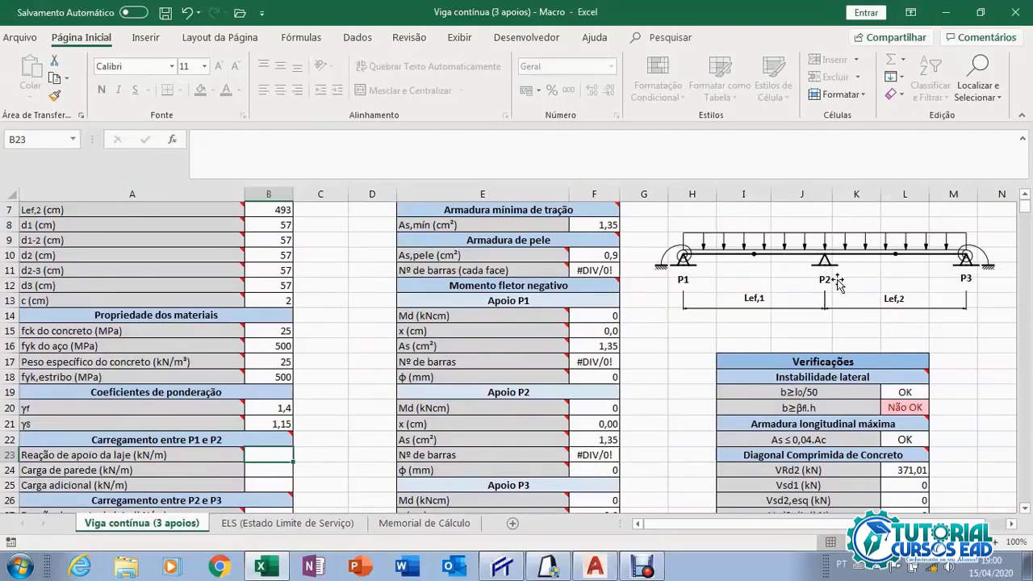
pyautogui.scroll(-2, 354, 376)
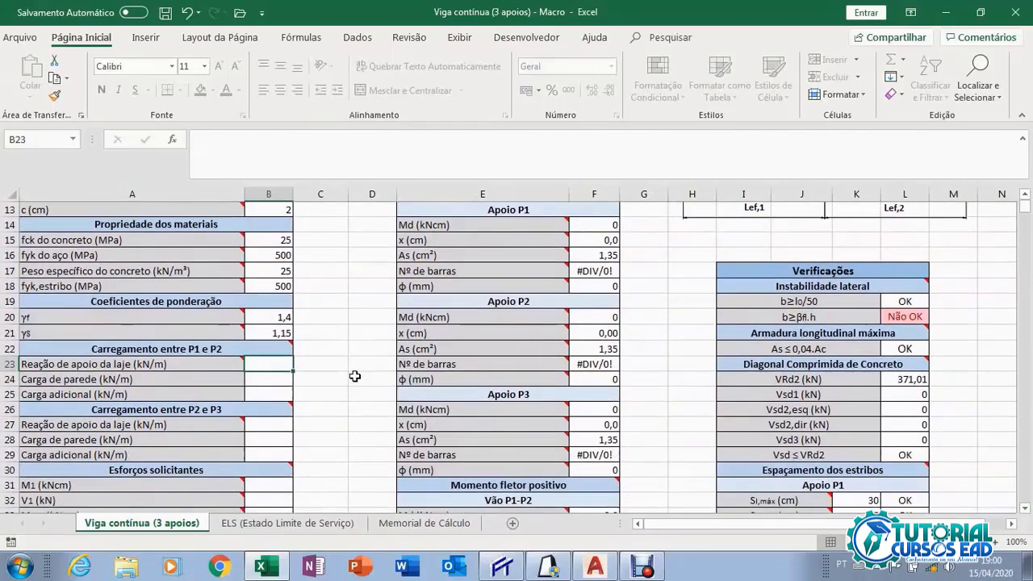
pyautogui.scroll(-2, 354, 376)
pyautogui.scroll(1, 350, 374)
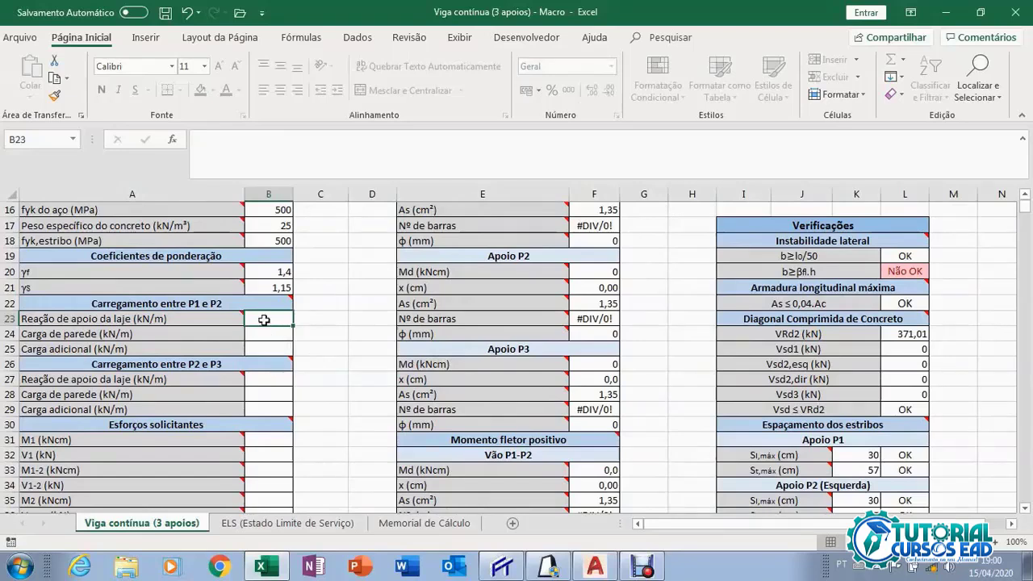
pyautogui.write('11')
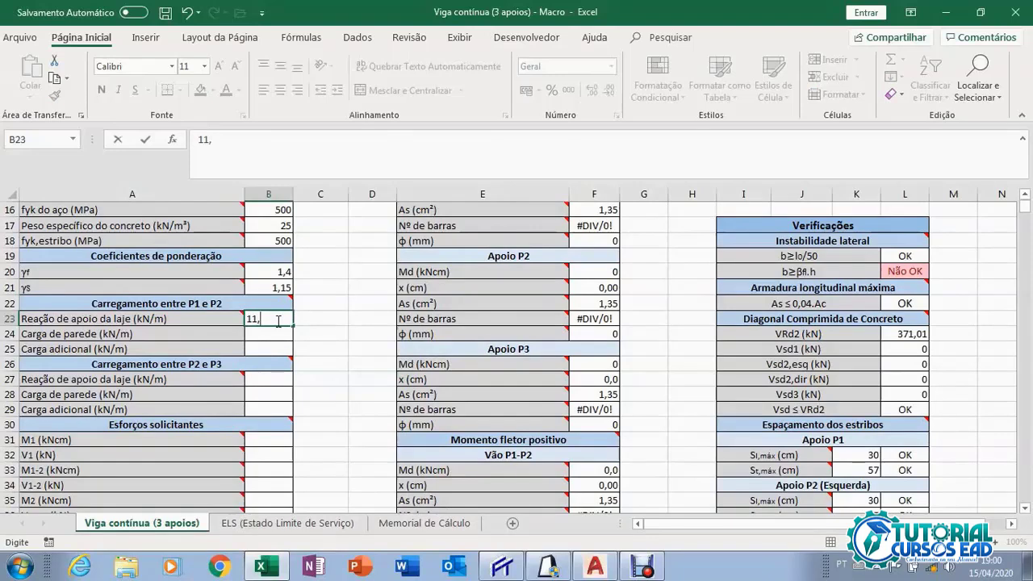
pyautogui.write(',75')
# Set the wall load and the additional load between P1 and P2 to 0 kN/m.
pyautogui.click(276, 334)
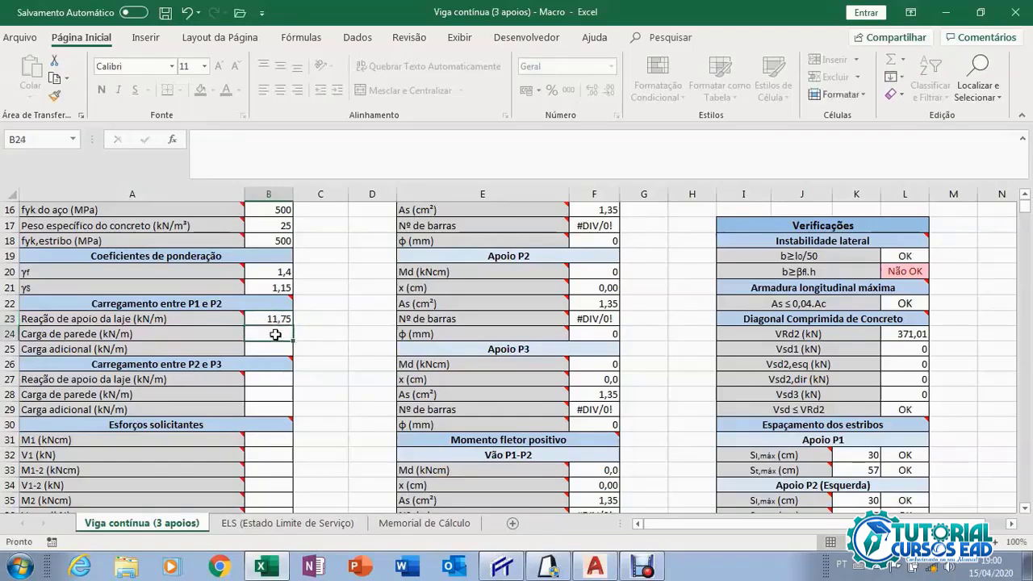
pyautogui.write('0')
pyautogui.click(274, 346)
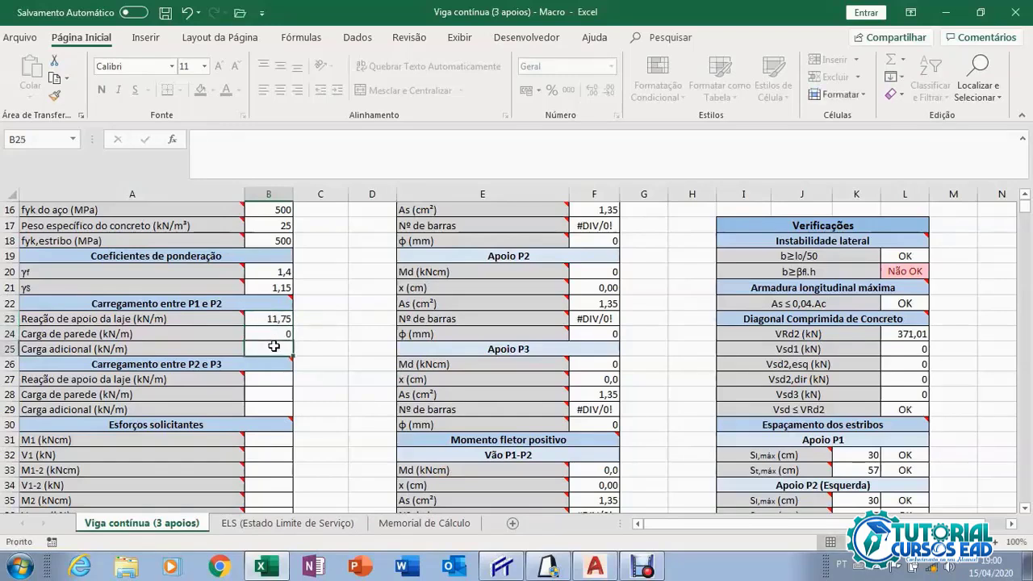
pyautogui.write('0')
pyautogui.click(273, 331)
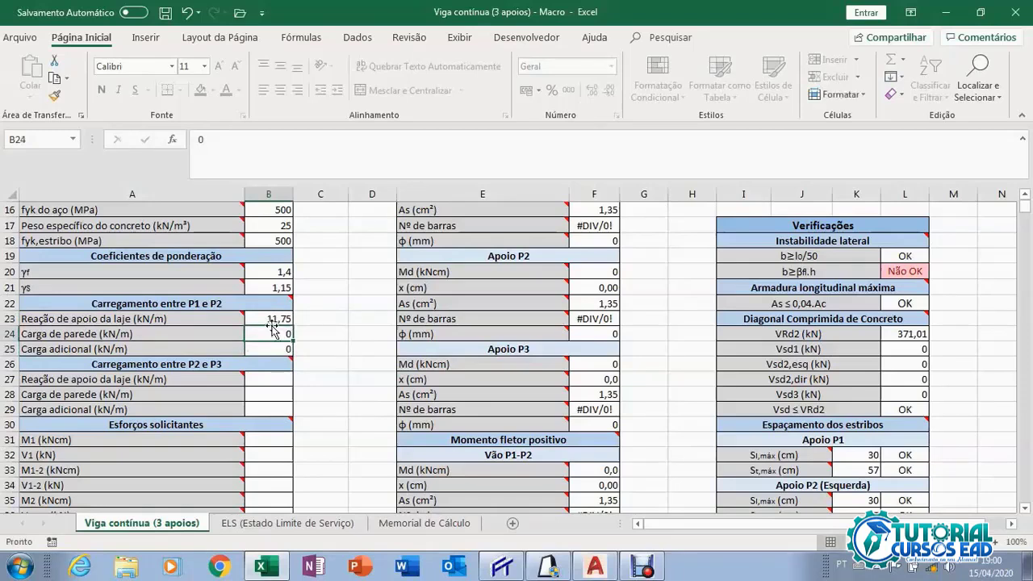
# Enter the loads between P2 and P3: slab support reaction 11,75 kN/m, wall load 0 and additional load 0.
pyautogui.click(275, 377)
pyautogui.write('11')
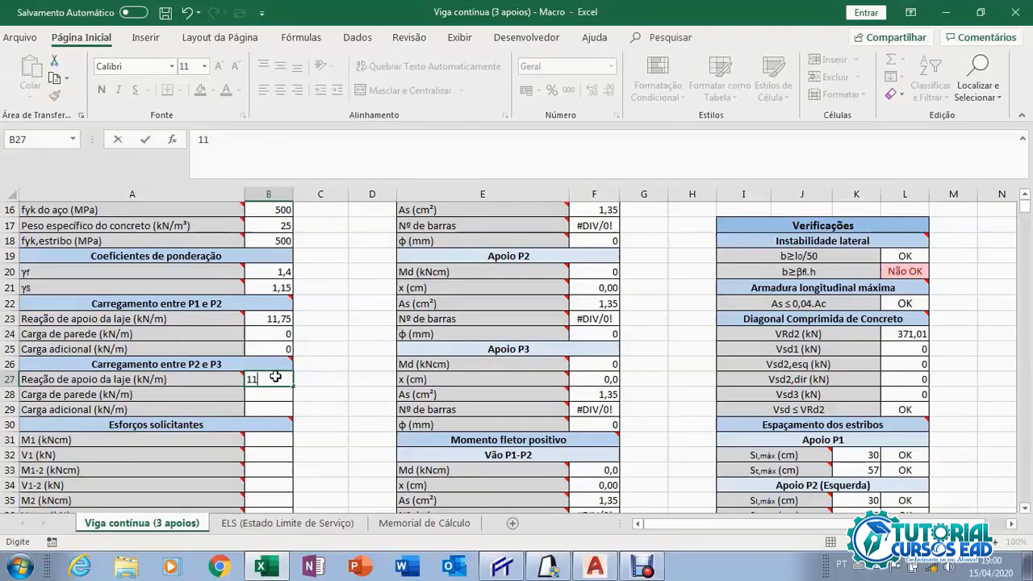
pyautogui.write(',75')
pyautogui.click(276, 396)
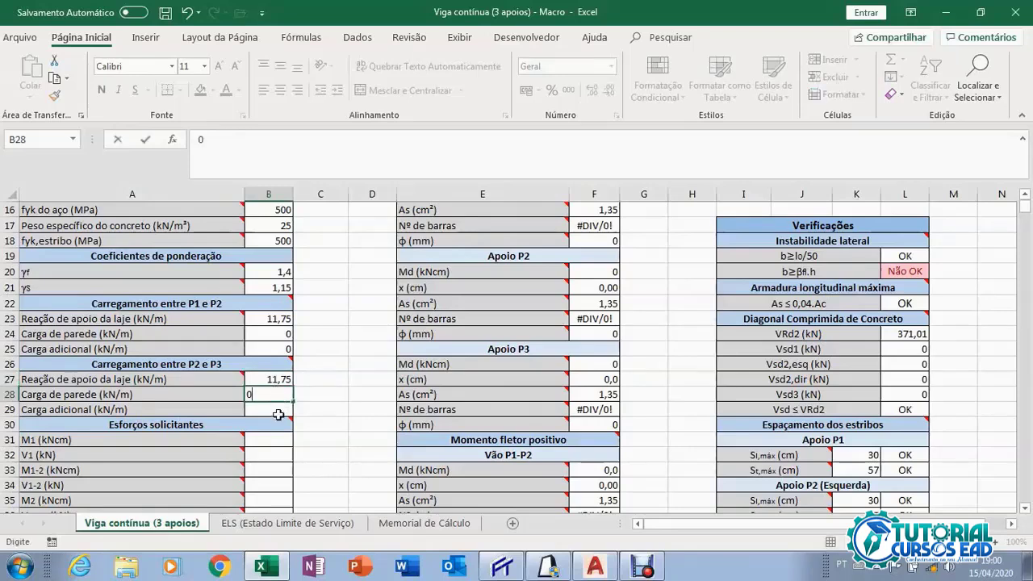
pyautogui.write('0')
pyautogui.click(276, 412)
pyautogui.write('0')
pyautogui.click(275, 393)
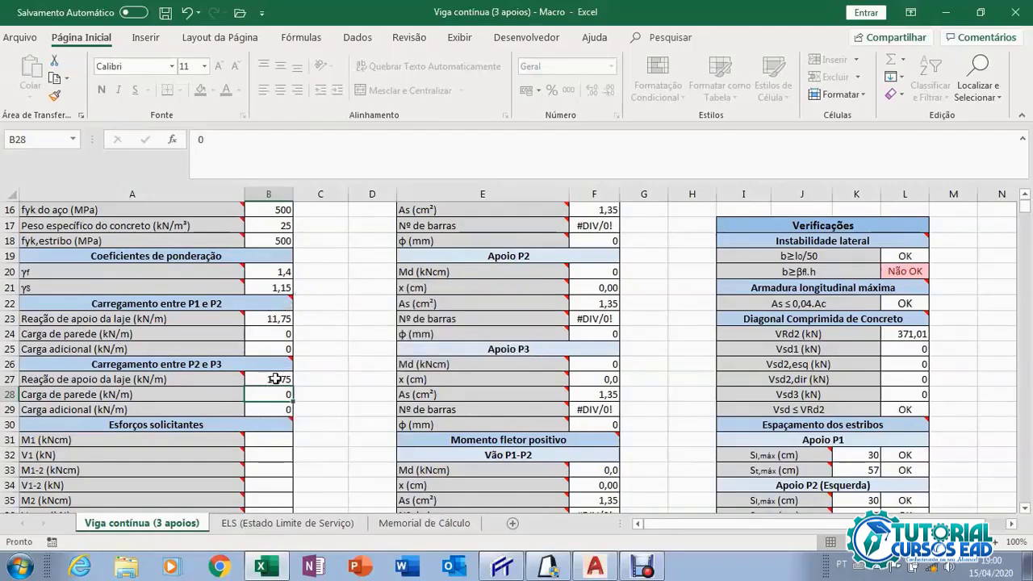
# Compare the beam's self-weight and total loads for both spans in the output data with the entered geometry and load values.
pyautogui.scroll(4, 275, 387)
pyautogui.scroll(2, 275, 386)
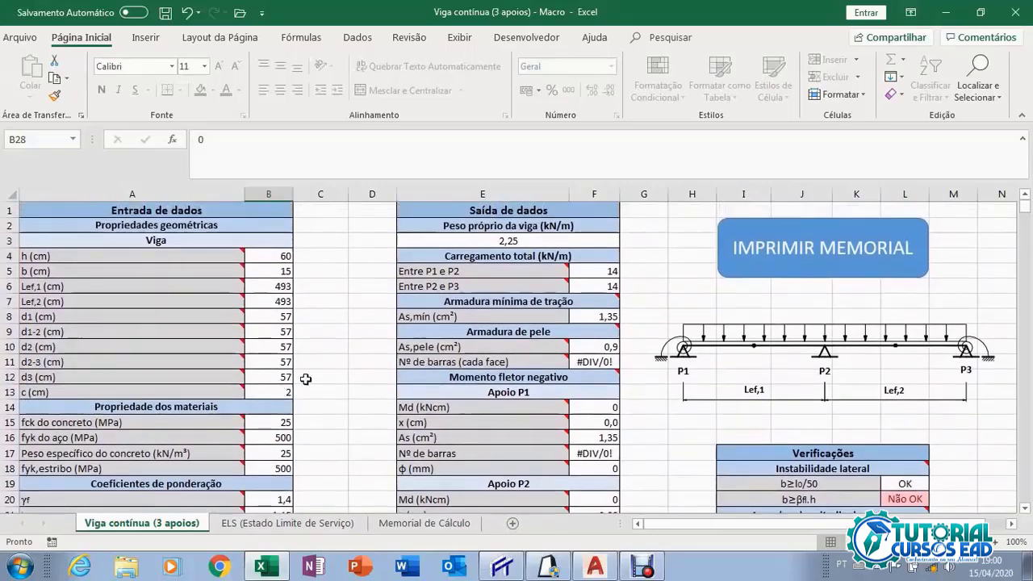
pyautogui.moveTo(409, 301)
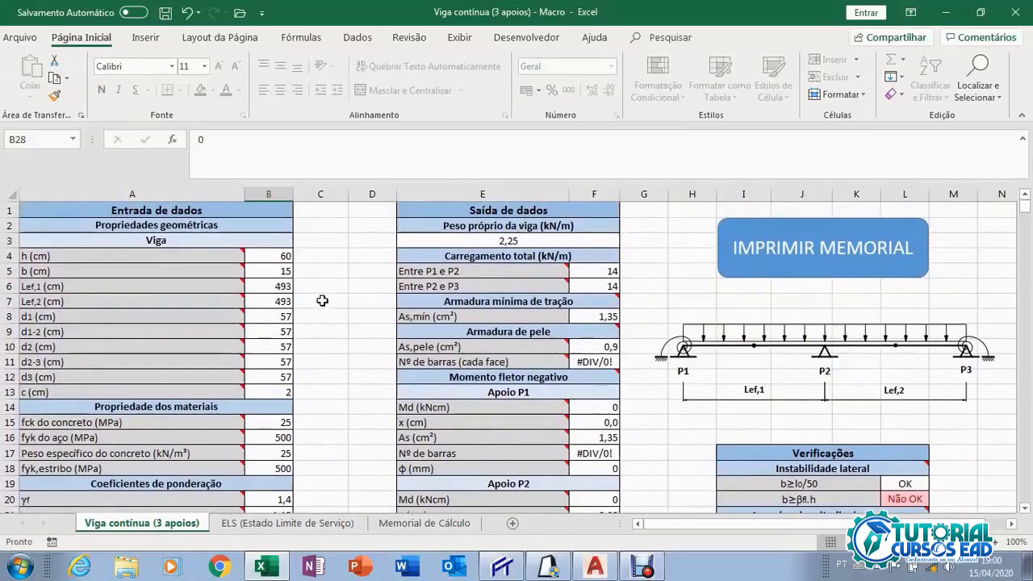
pyautogui.scroll(-3, 282, 307)
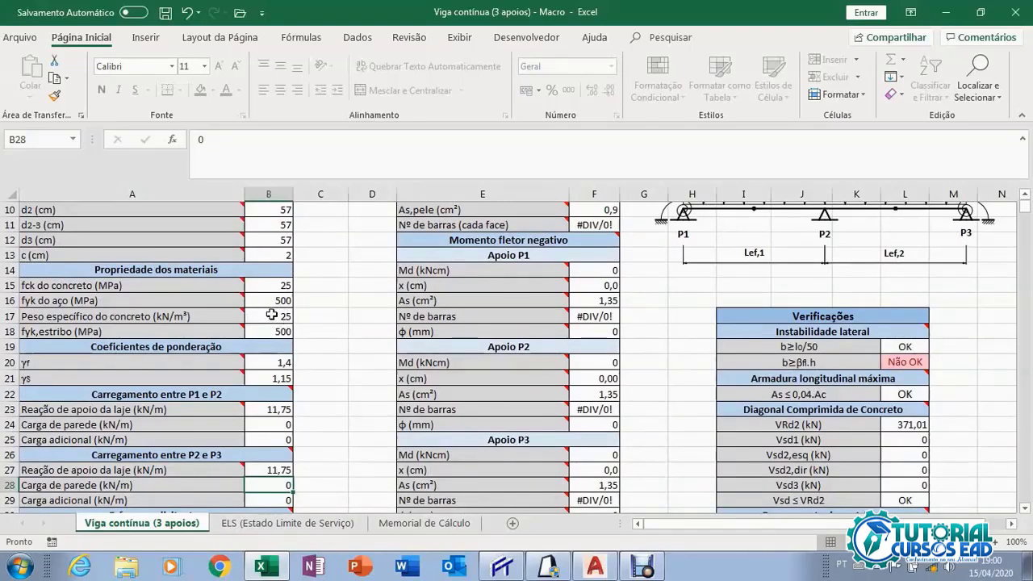
pyautogui.scroll(3, 339, 333)
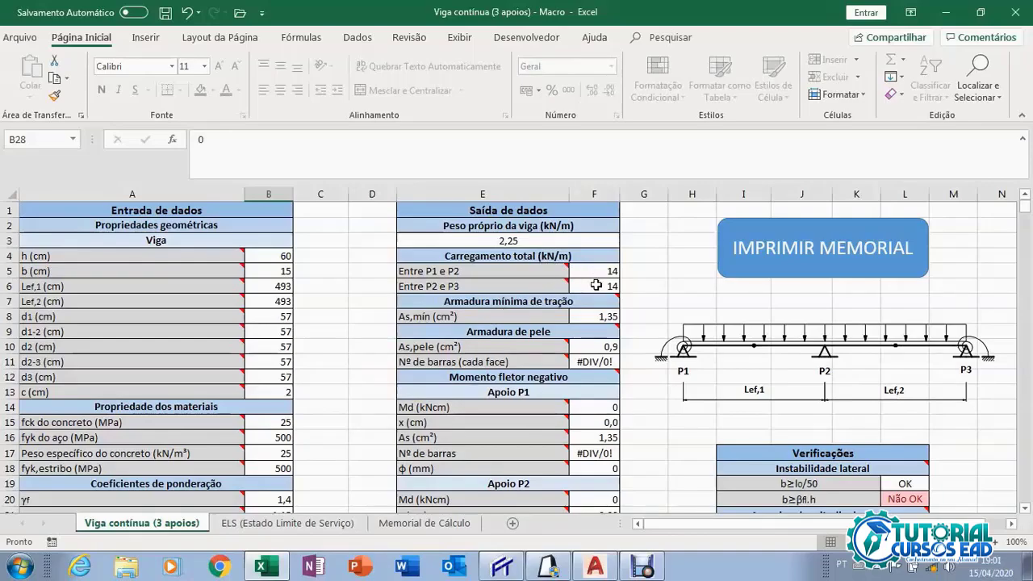
pyautogui.scroll(-4, 352, 388)
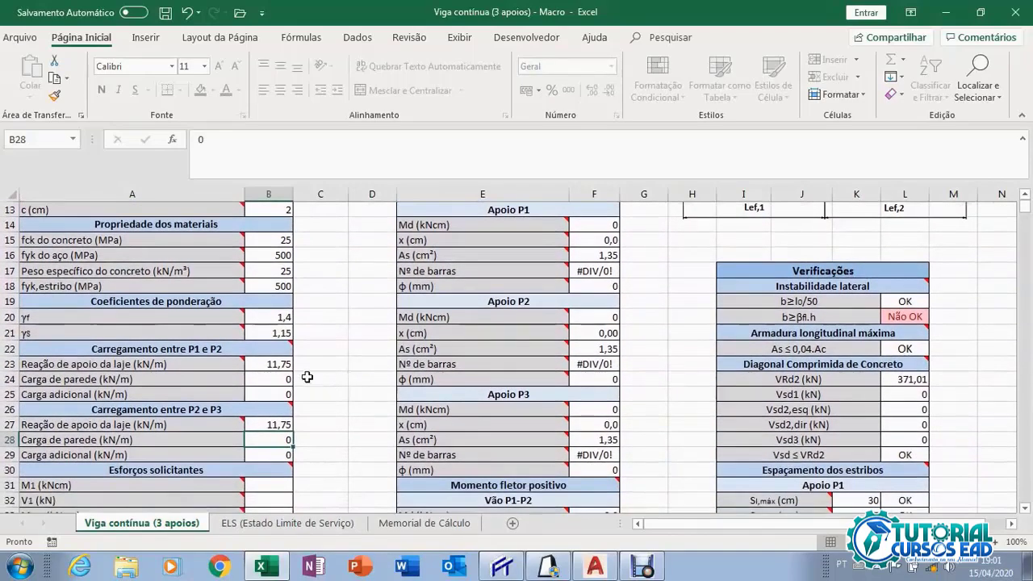
pyautogui.scroll(4, 369, 361)
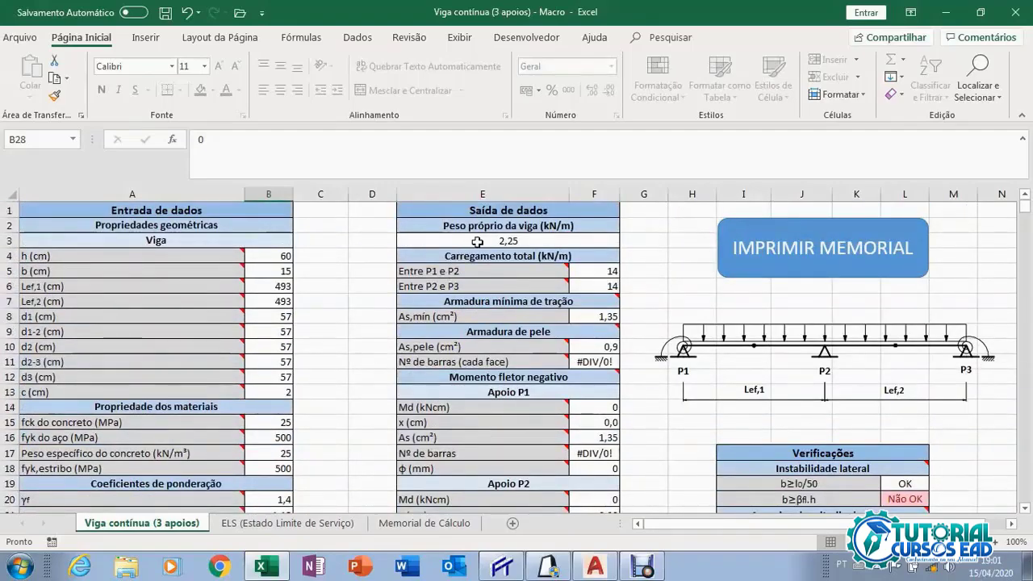
pyautogui.scroll(-4, 387, 322)
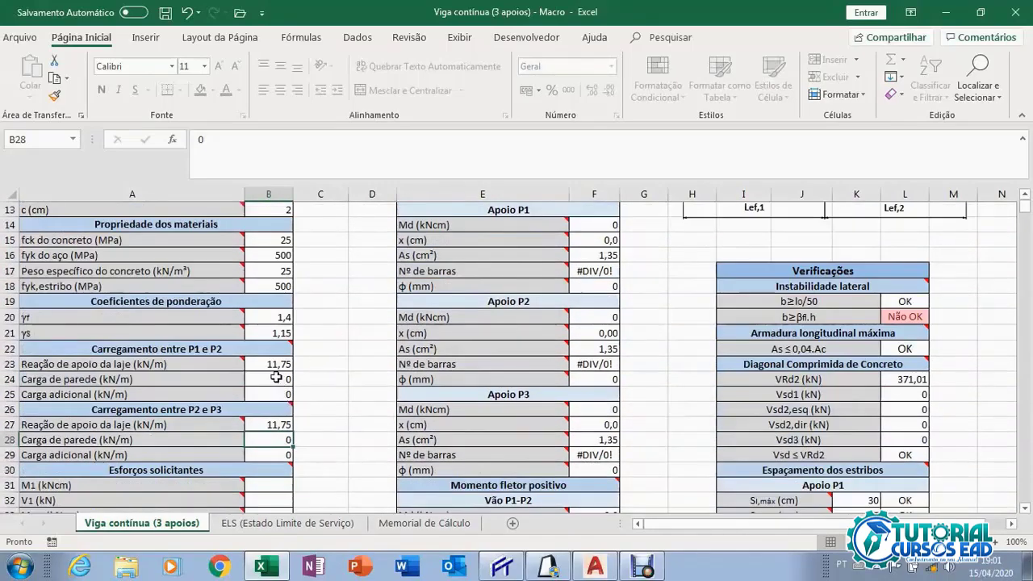
pyautogui.scroll(3, 276, 376)
pyautogui.scroll(1, 276, 376)
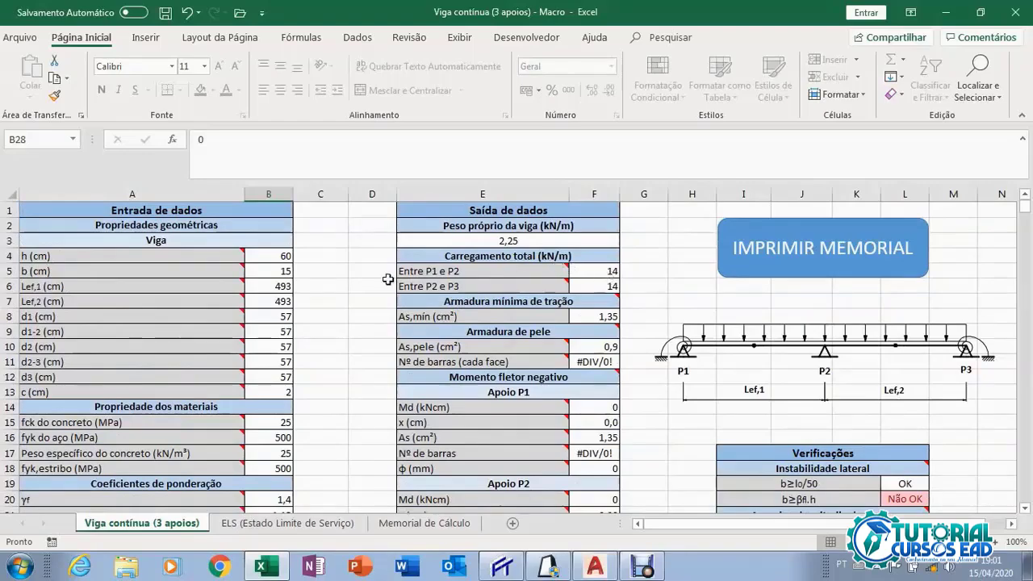
pyautogui.scroll(-1, 346, 287)
pyautogui.scroll(-4, 346, 287)
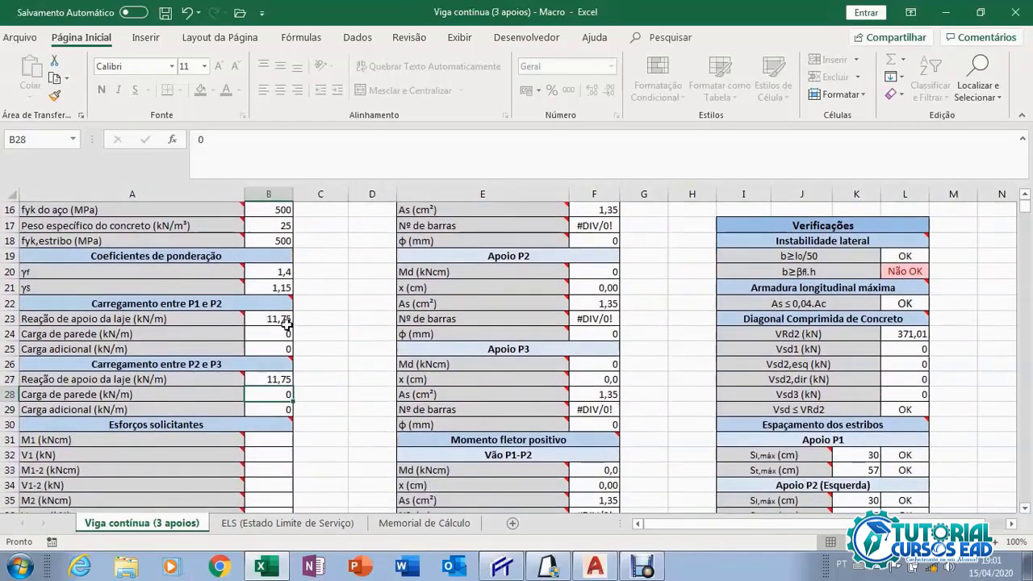
pyautogui.scroll(5, 341, 353)
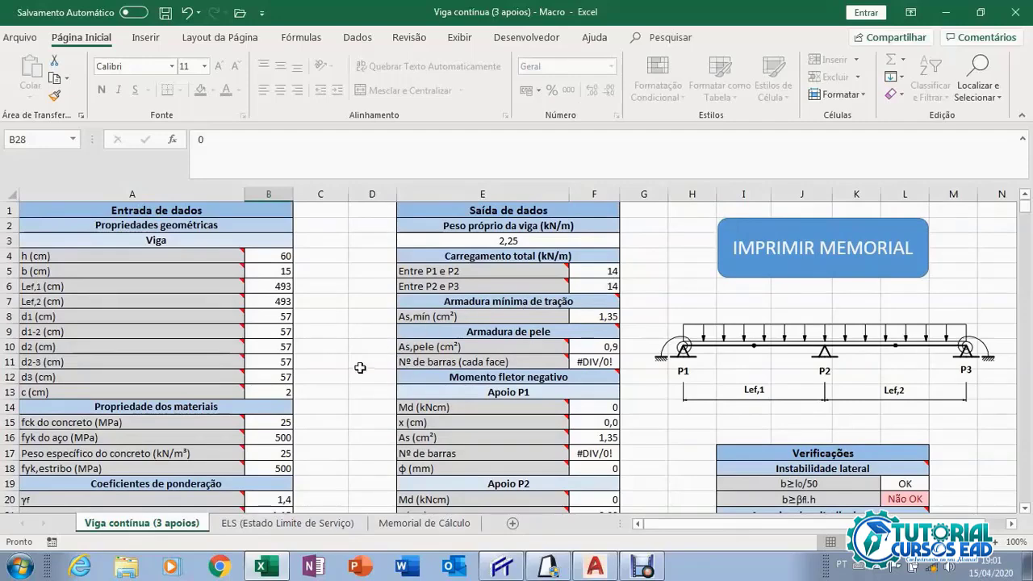
pyautogui.scroll(-4, 359, 368)
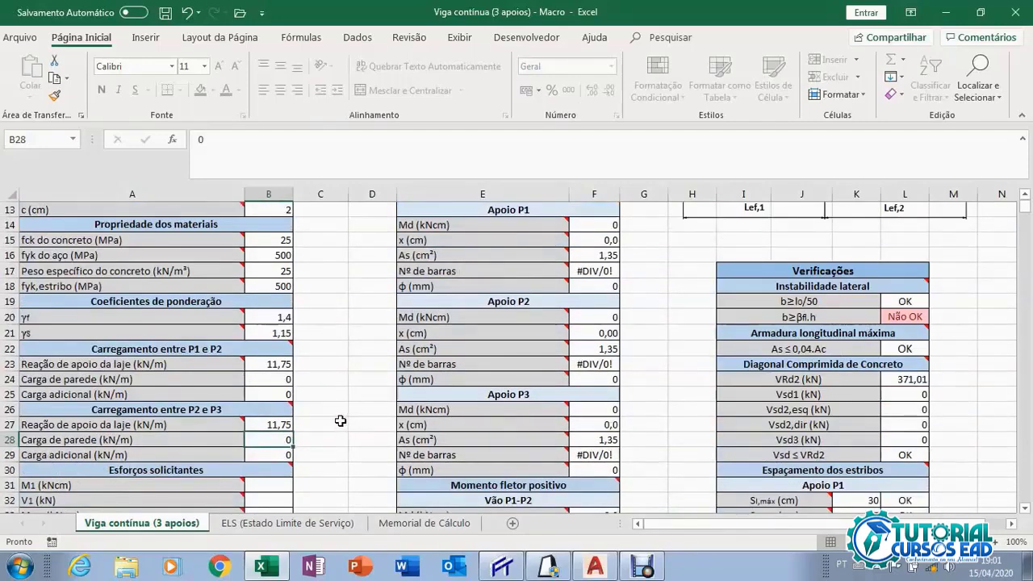
# Check the load breakdown on the Memorial de Cálculo sheet and return to the Esforços solicitantes inputs of the beam sheet.
pyautogui.click(401, 526)
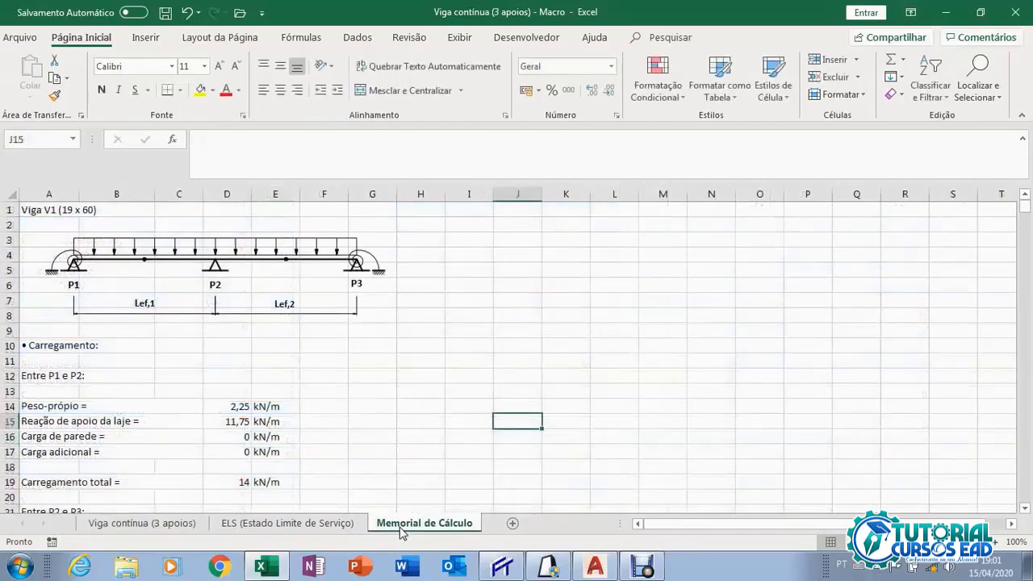
pyautogui.scroll(-3, 293, 393)
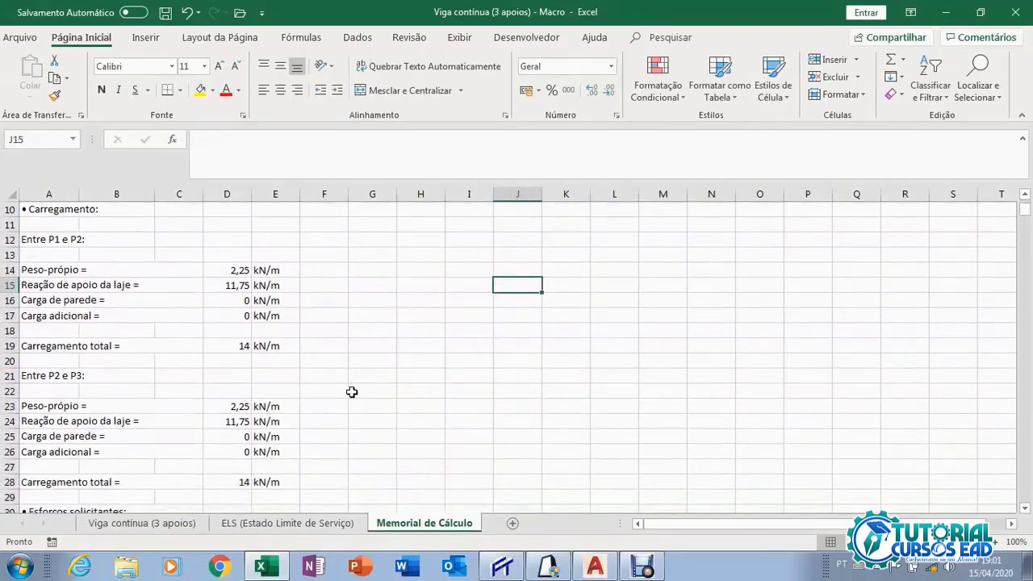
pyautogui.scroll(3, 351, 393)
pyautogui.click(180, 526)
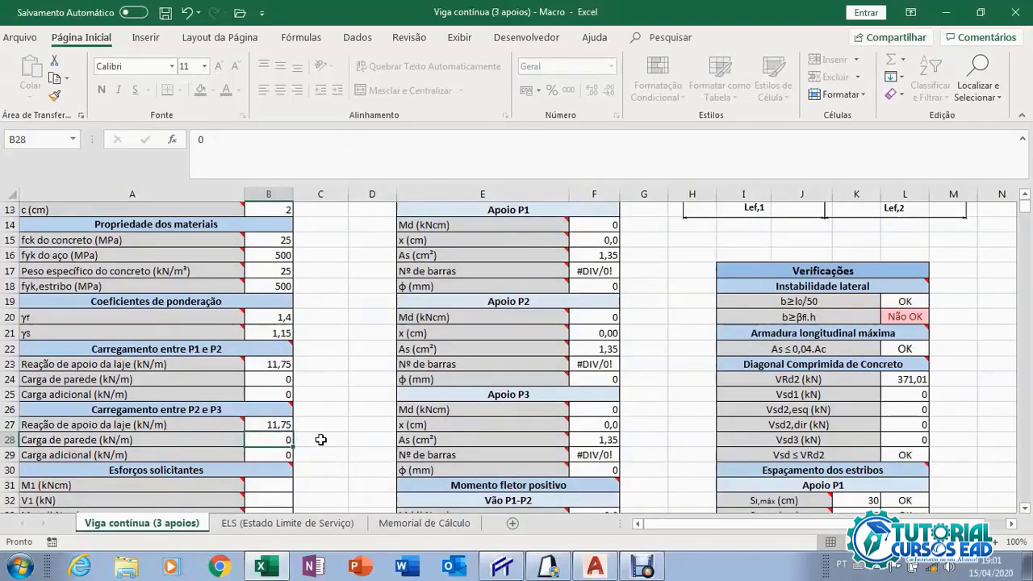
pyautogui.scroll(-3, 320, 439)
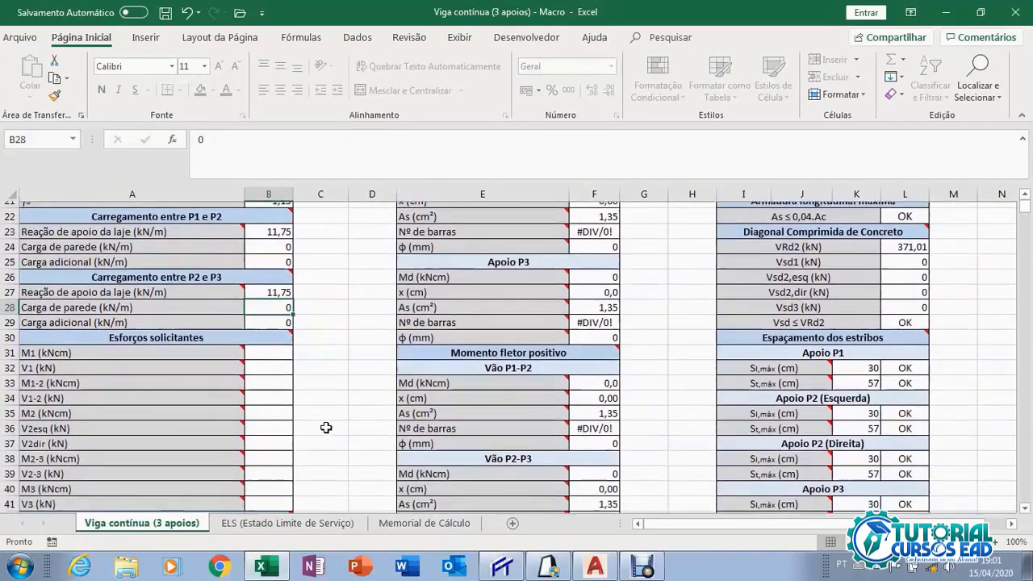
pyautogui.scroll(-1, 326, 428)
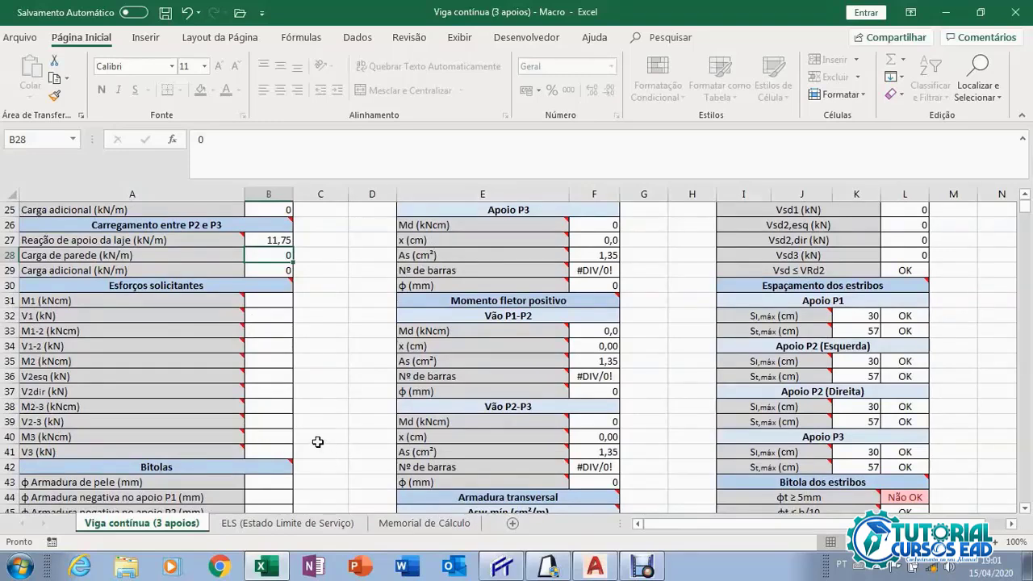
# Switch to AltoQi Eberick, view the whole structure in the 3D frame window and close that window.
pyautogui.click(553, 570)
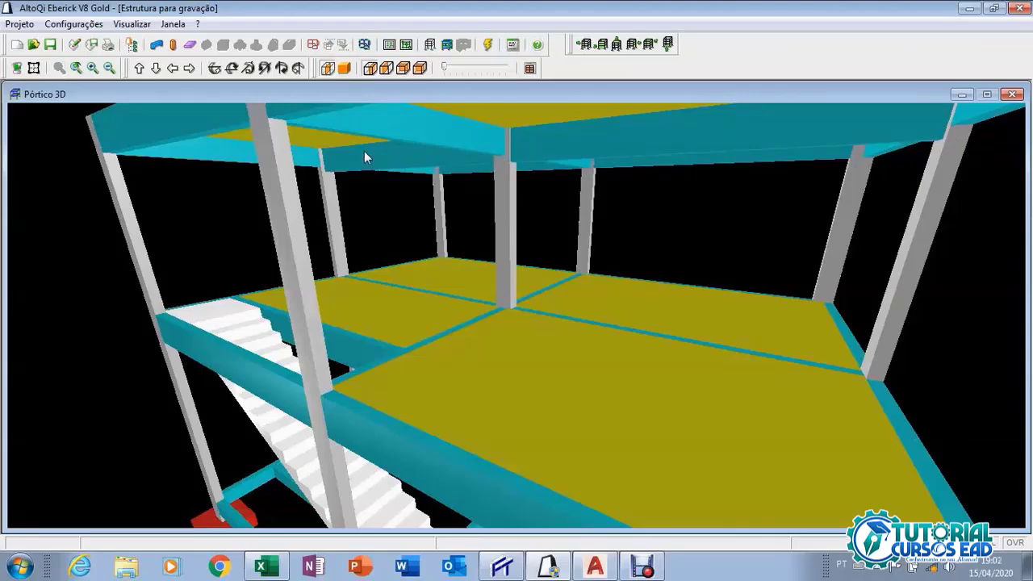
pyautogui.scroll(-5, 364, 151)
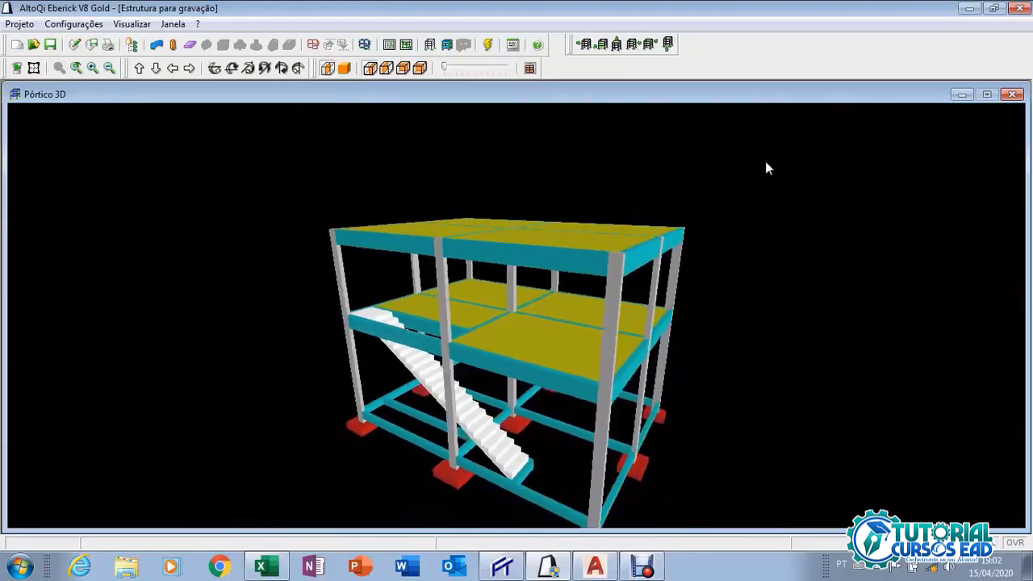
pyautogui.click(1011, 94)
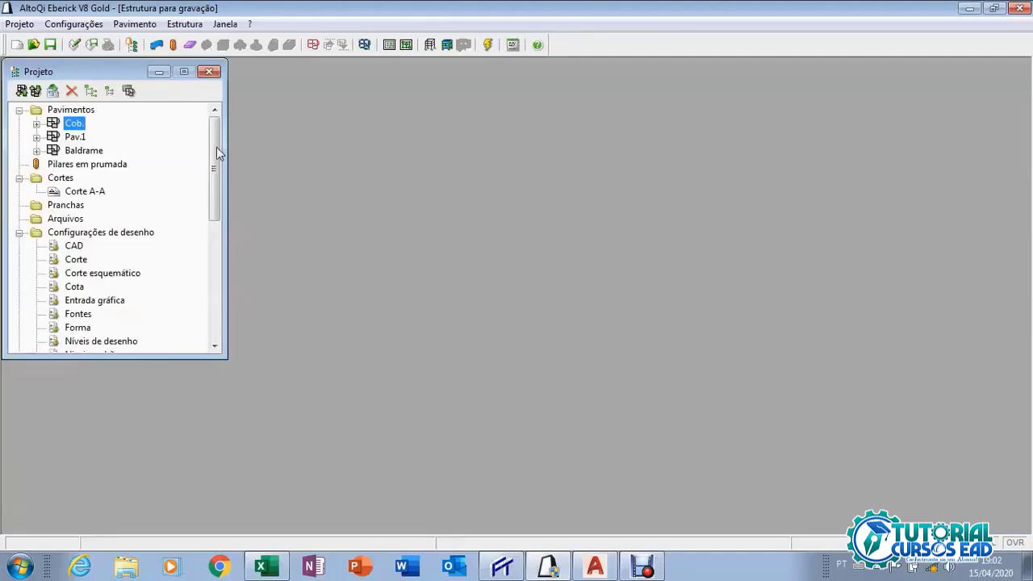
# Open the Cob. floor plan and examine the section line A running through columns P2 and P5.
pyautogui.doubleClick(74, 124)
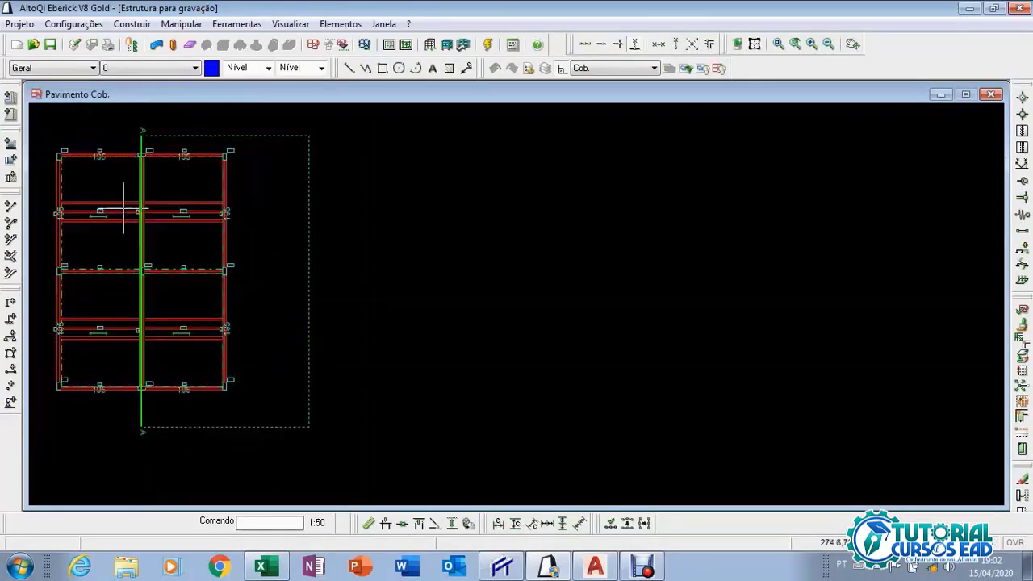
pyautogui.scroll(-2, 123, 208)
pyautogui.scroll(3, 127, 223)
pyautogui.moveTo(127, 223); pyautogui.dragTo(225, 221)
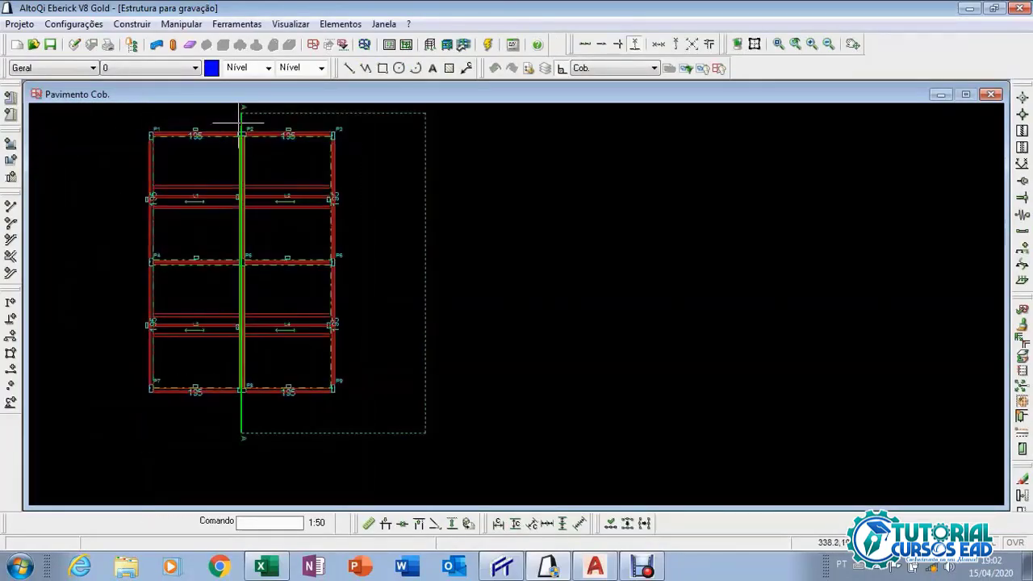
pyautogui.scroll(2, 239, 125)
pyautogui.scroll(-1, 259, 278)
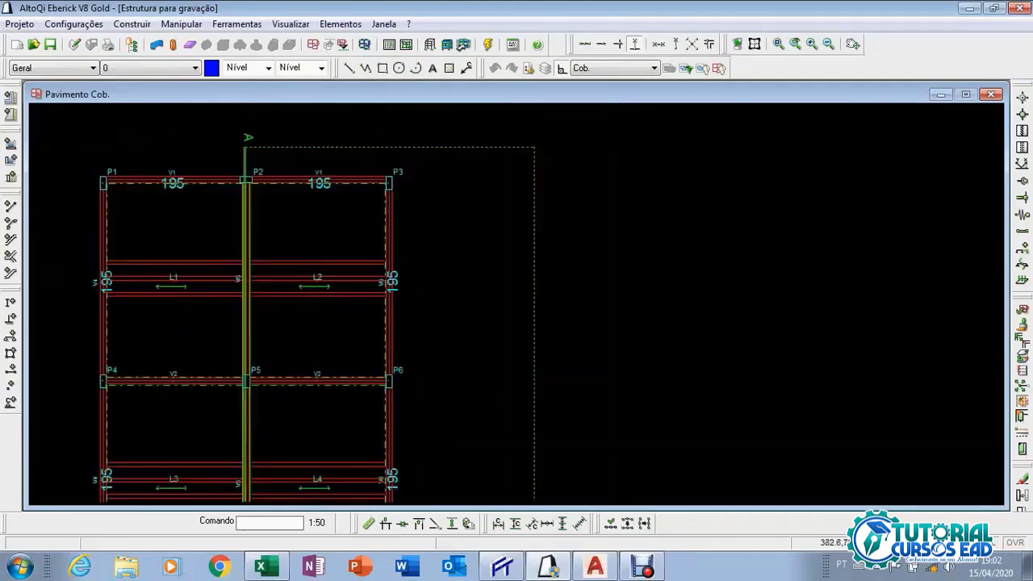
pyautogui.scroll(-2, 272, 306)
pyautogui.scroll(3, 272, 272)
pyautogui.scroll(-2, 258, 173)
pyautogui.scroll(3, 262, 179)
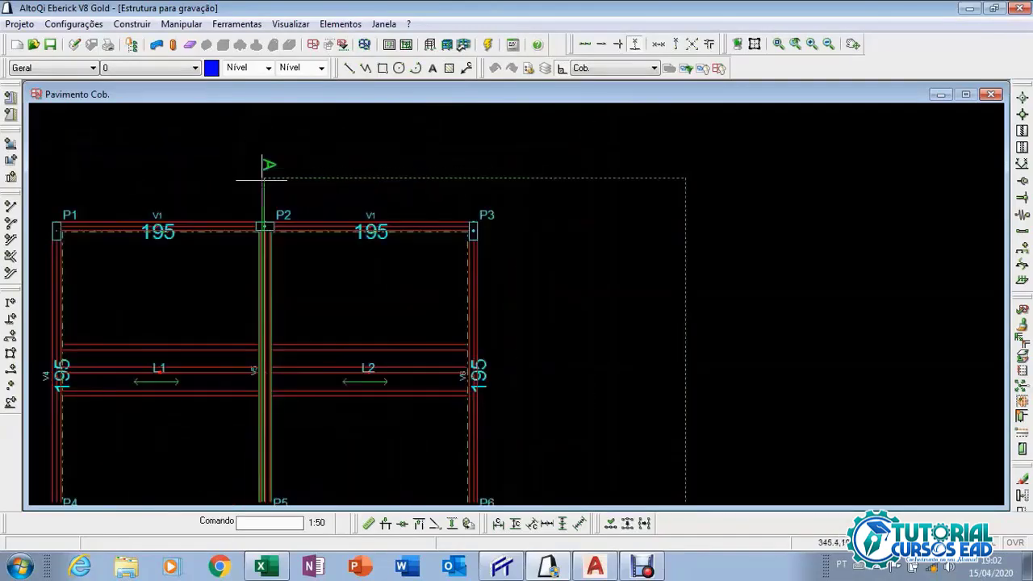
# Open section A-A from its cut line near column P2 and examine the frame across all floors.
pyautogui.click(265, 195)
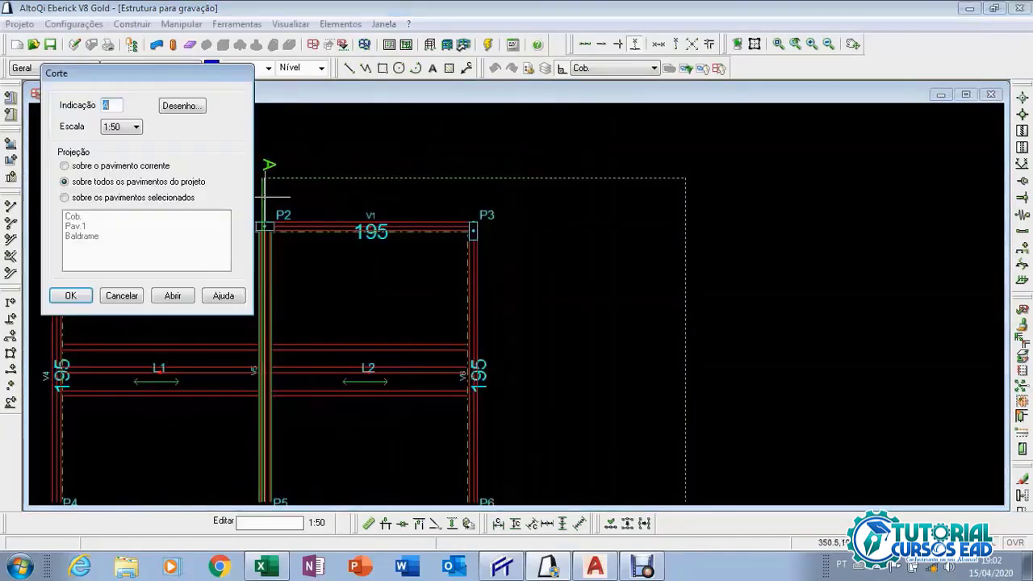
pyautogui.click(173, 295)
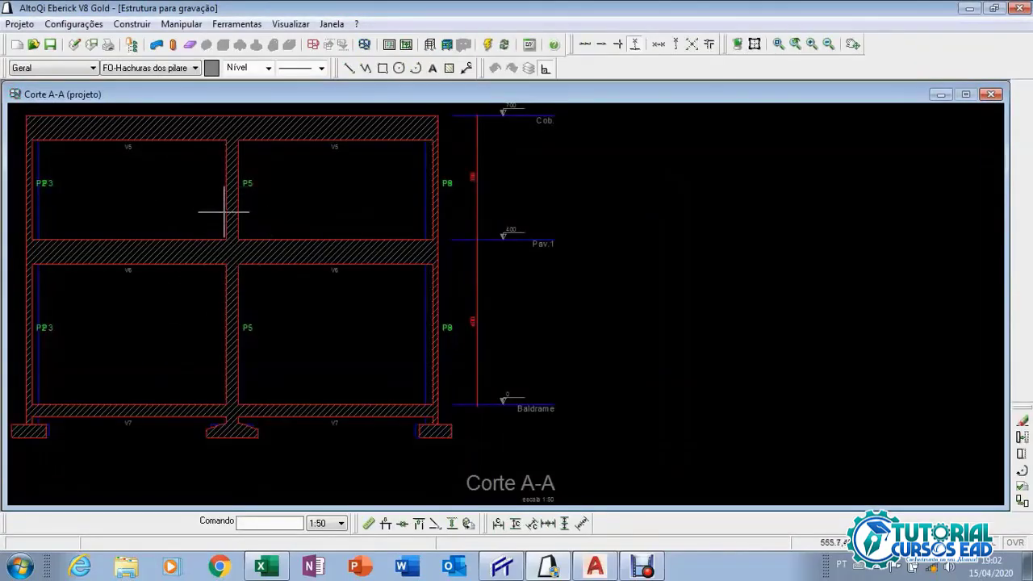
pyautogui.moveTo(180, 304)
pyautogui.mouseDown()
pyautogui.moveTo(316, 362)
pyautogui.moveTo(290, 332)
pyautogui.mouseUp()
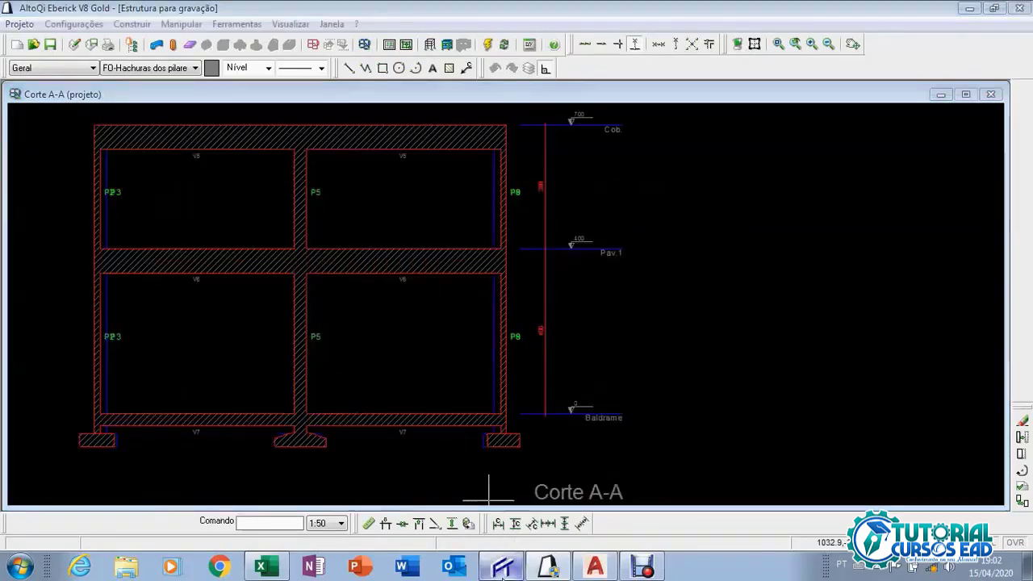
# Switch to Ftool, display the bending moment, shear force and axial force diagrams of frame P2-P5-P8, and return to the Excel spreadsheet.
pyautogui.click(502, 577)
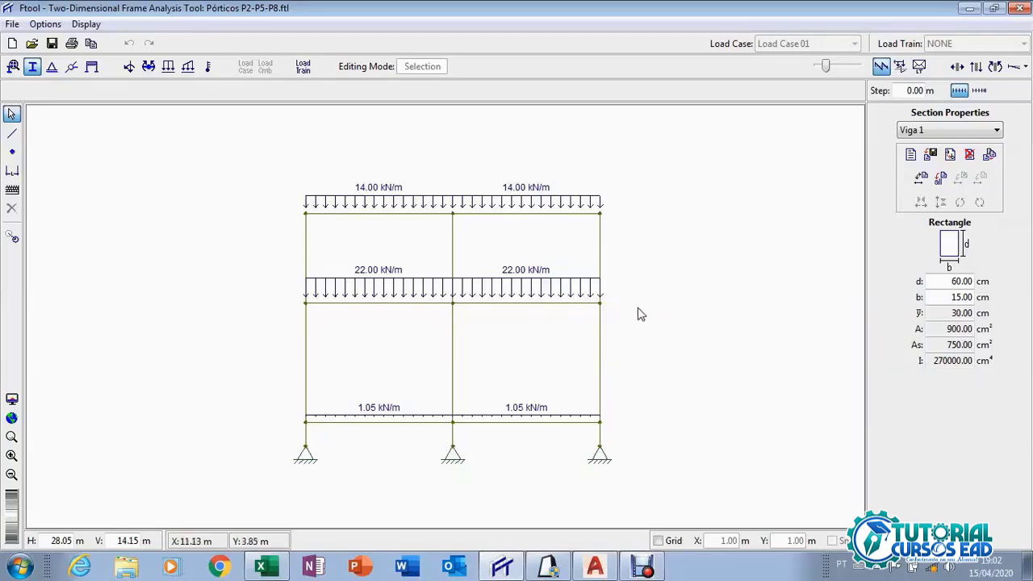
pyautogui.click(994, 70)
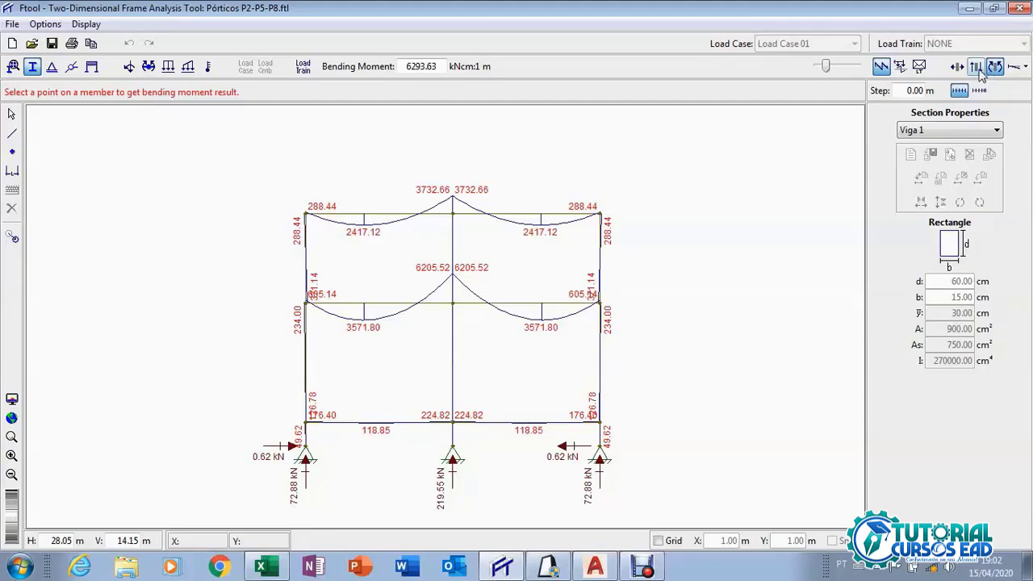
pyautogui.click(977, 67)
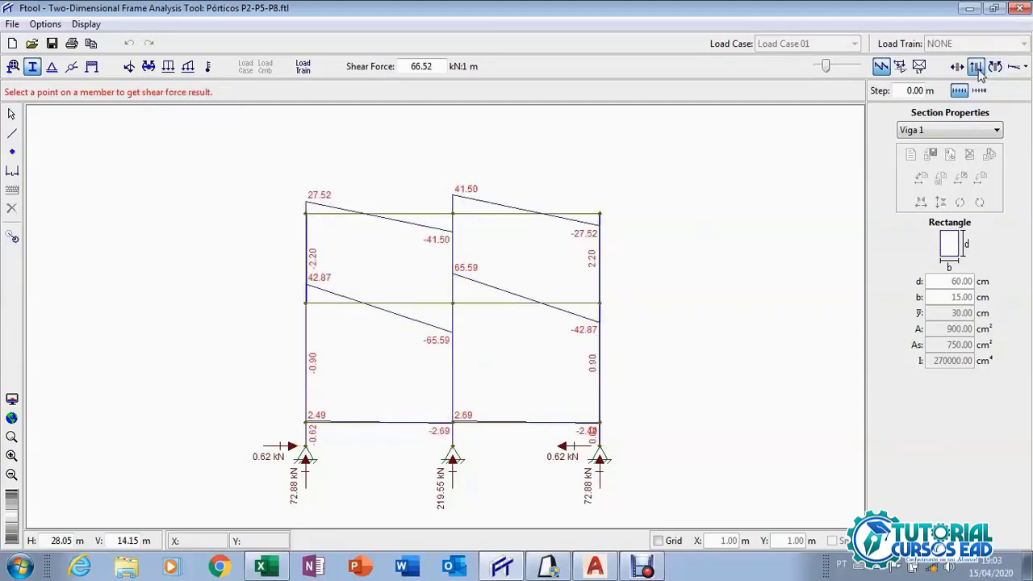
pyautogui.click(956, 68)
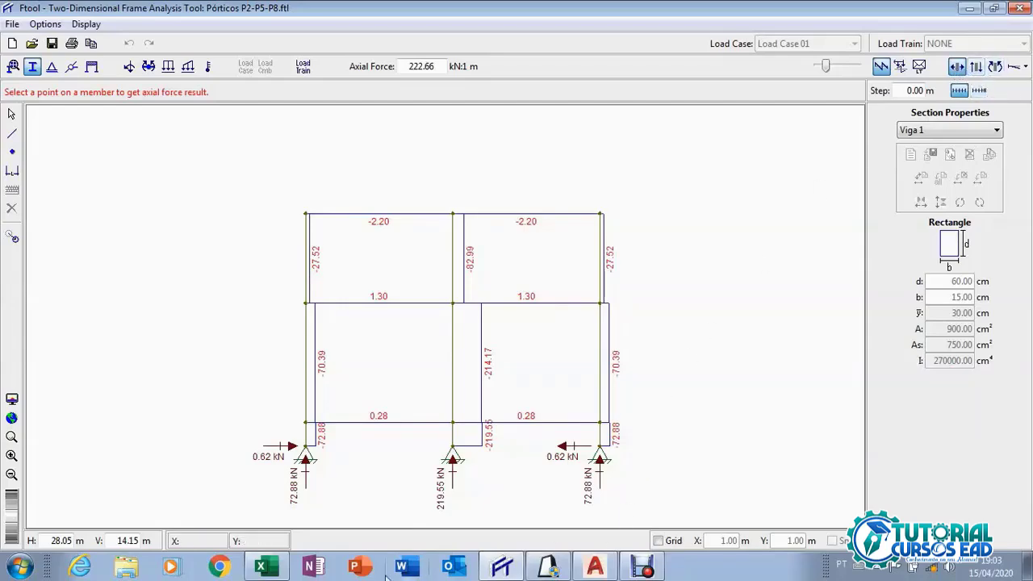
pyautogui.click(260, 566)
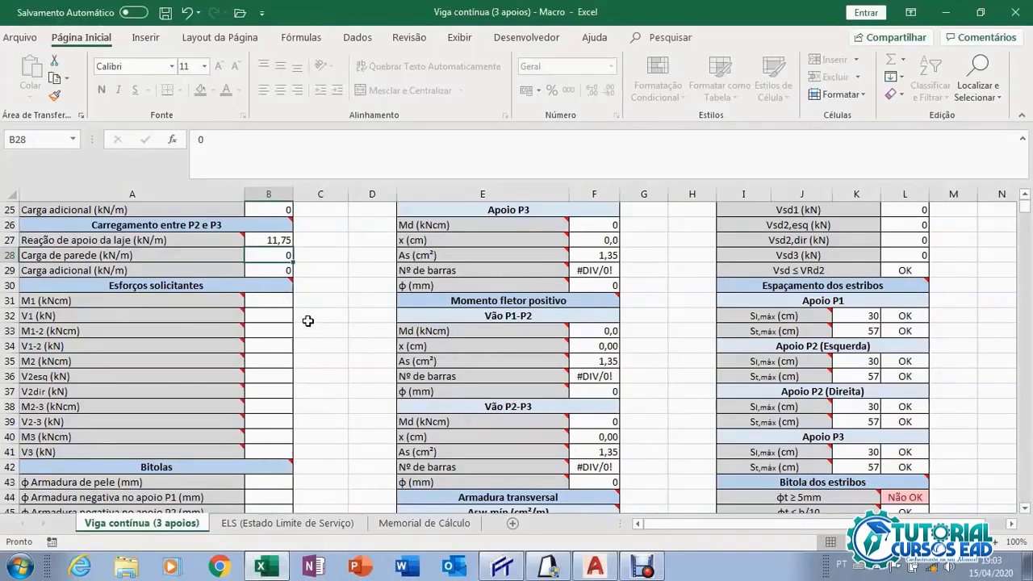
pyautogui.moveTo(229, 299)
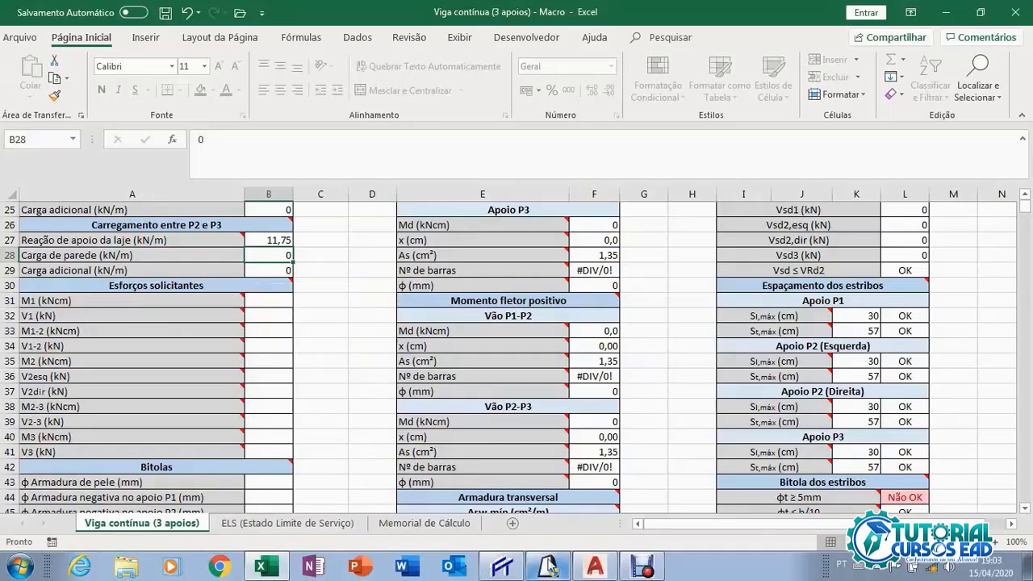
# Switch to Ftool and display the bending moment diagram, focusing on the first span of the top-floor beam.
pyautogui.click(503, 568)
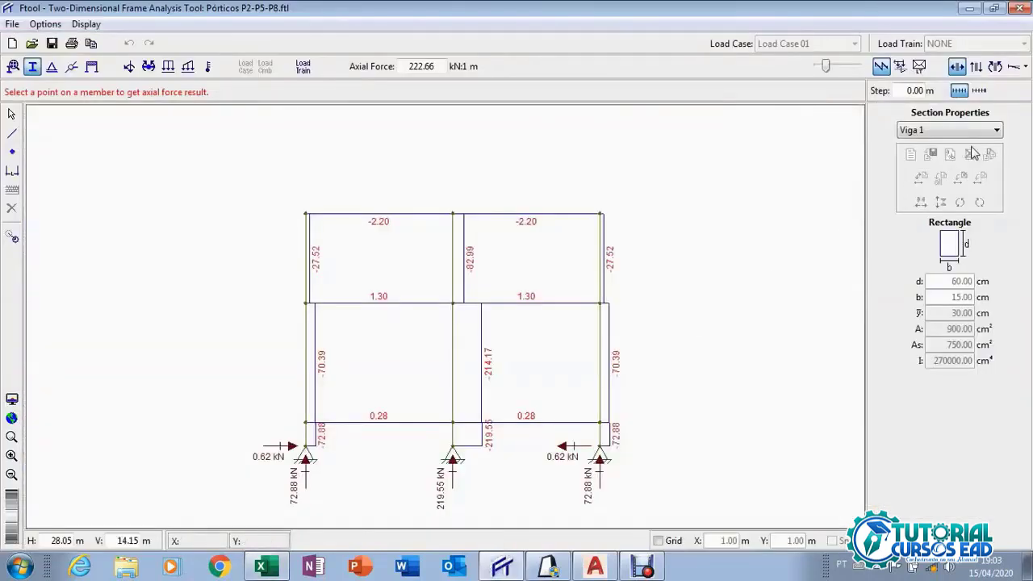
pyautogui.click(994, 67)
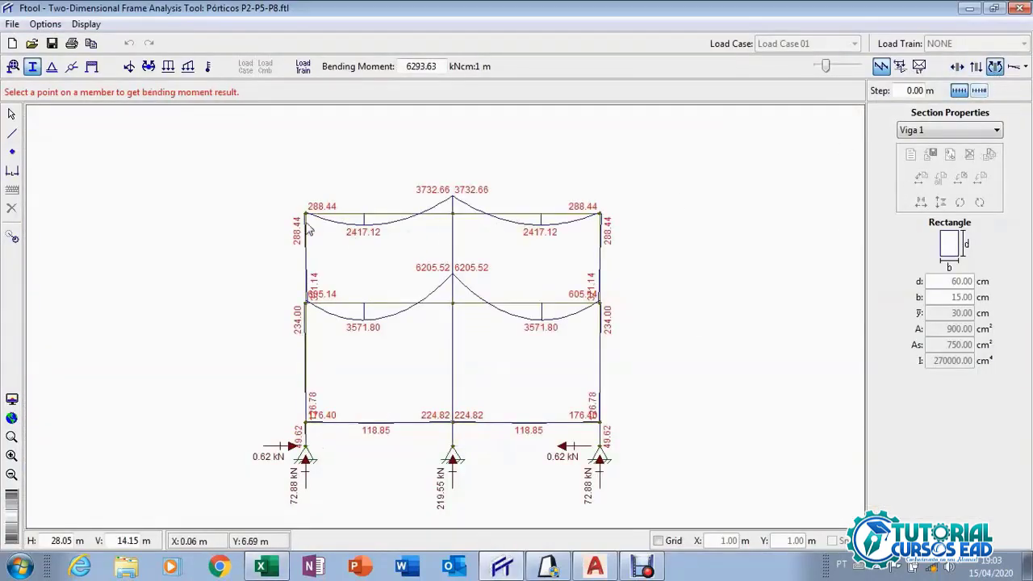
pyautogui.scroll(3, 310, 218)
pyautogui.scroll(3, 313, 220)
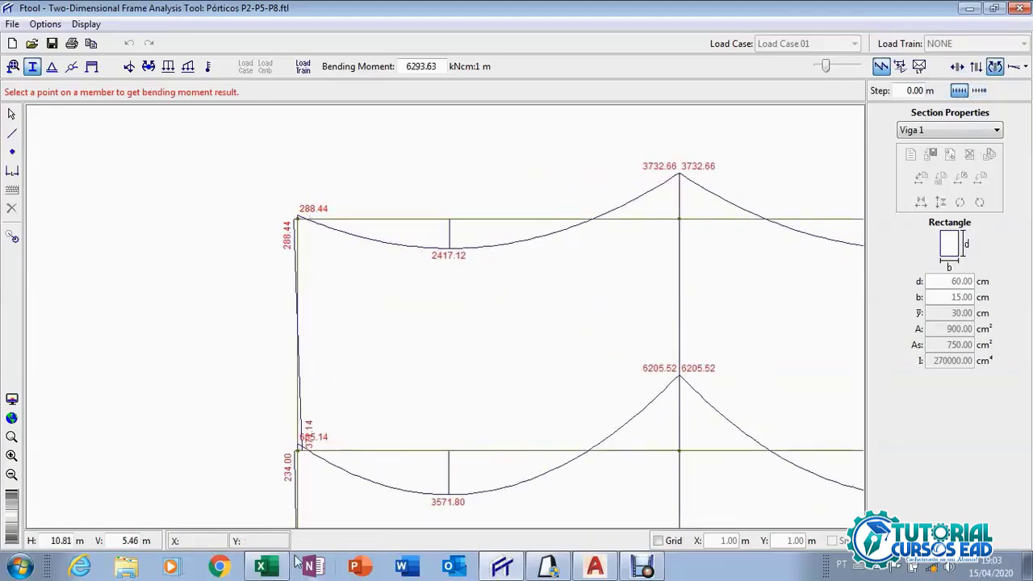
# Return to the Excel spreadsheet and enter 288,44 kNcm as the bending moment M1 under Esforços solicitantes.
pyautogui.click(260, 567)
pyautogui.click(282, 306)
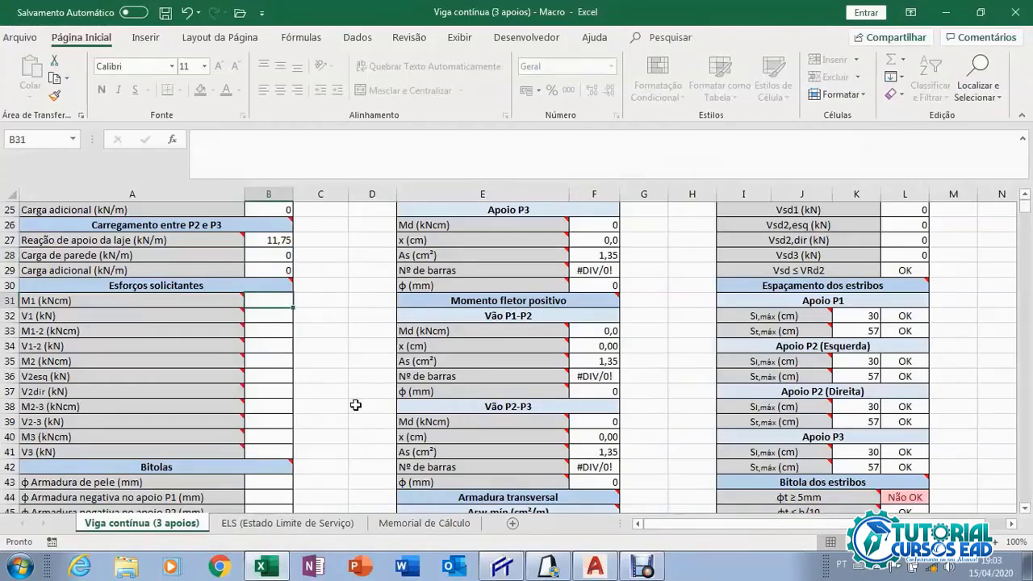
pyautogui.write('288,4')
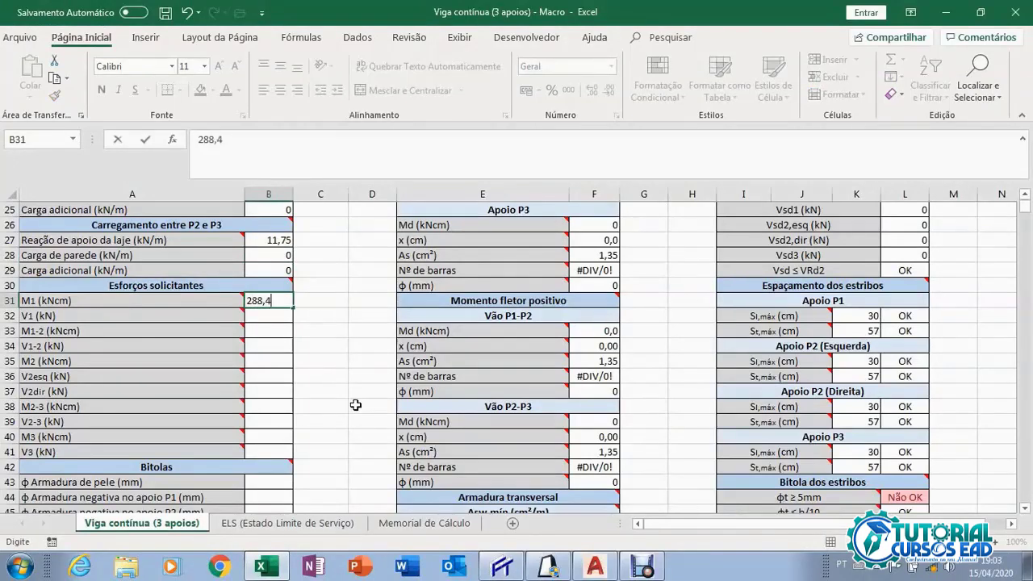
pyautogui.write('4')
pyautogui.click(274, 316)
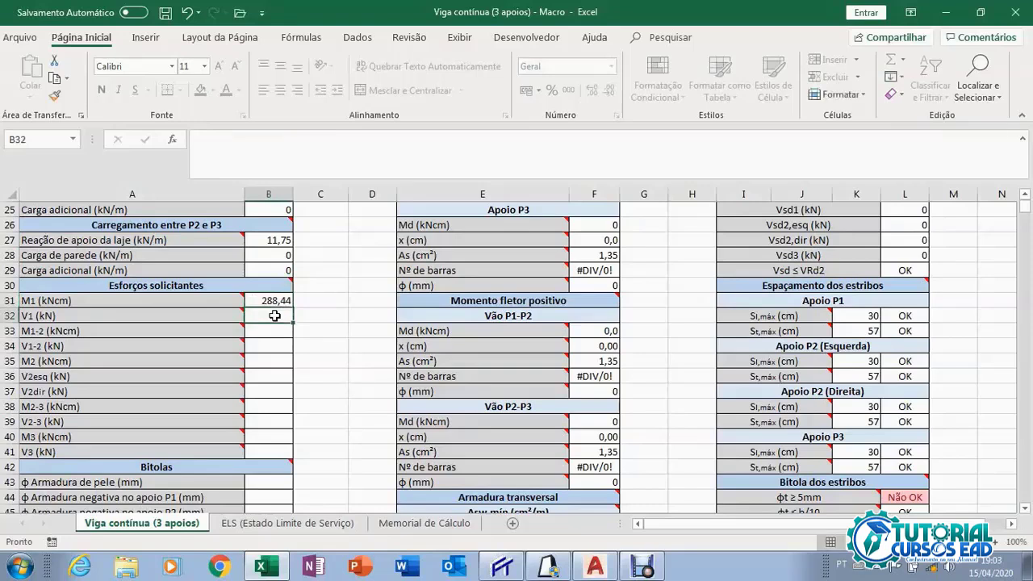
# Read the top beam's first-span moment in Ftool and enter 2417,12 kNcm as M1-2 in the Excel spreadsheet.
pyautogui.click(279, 329)
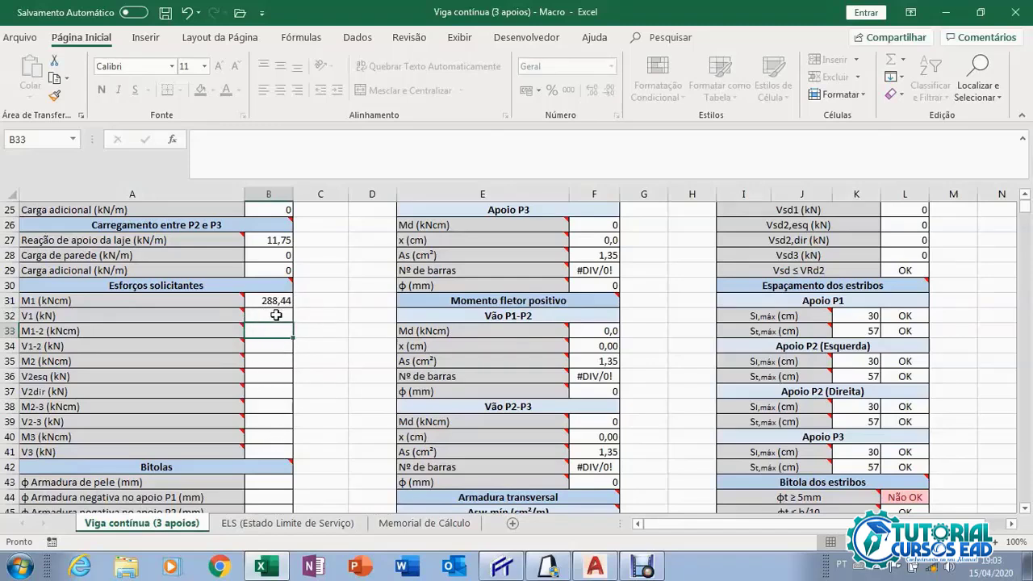
pyautogui.moveTo(232, 332)
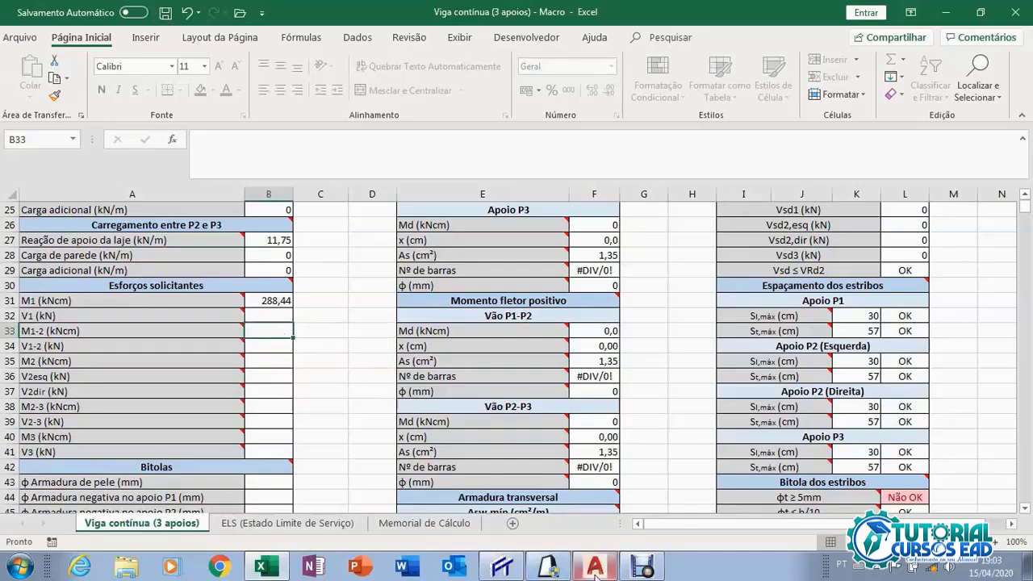
pyautogui.click(502, 568)
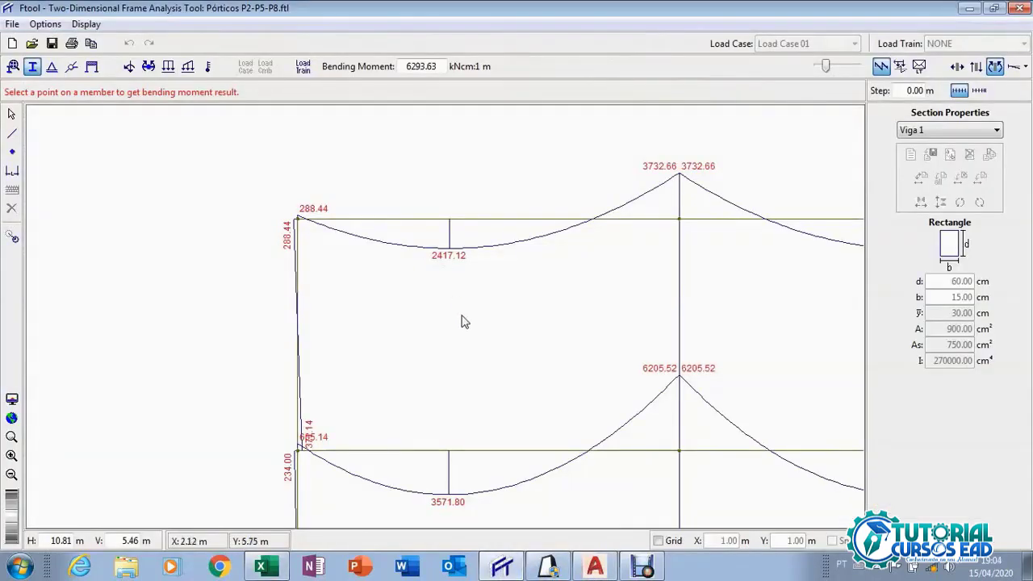
pyautogui.click(260, 568)
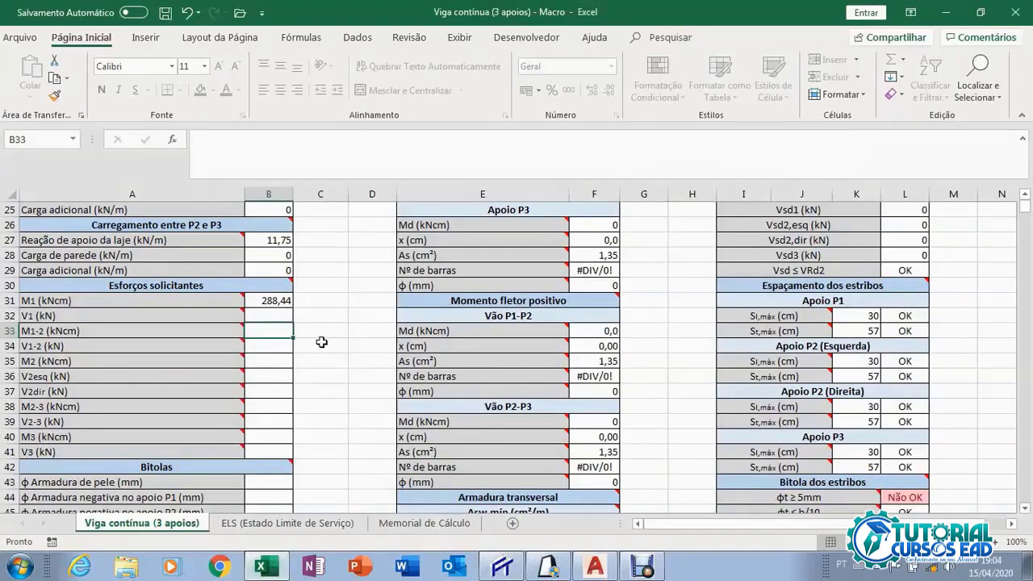
pyautogui.write('2417,12')
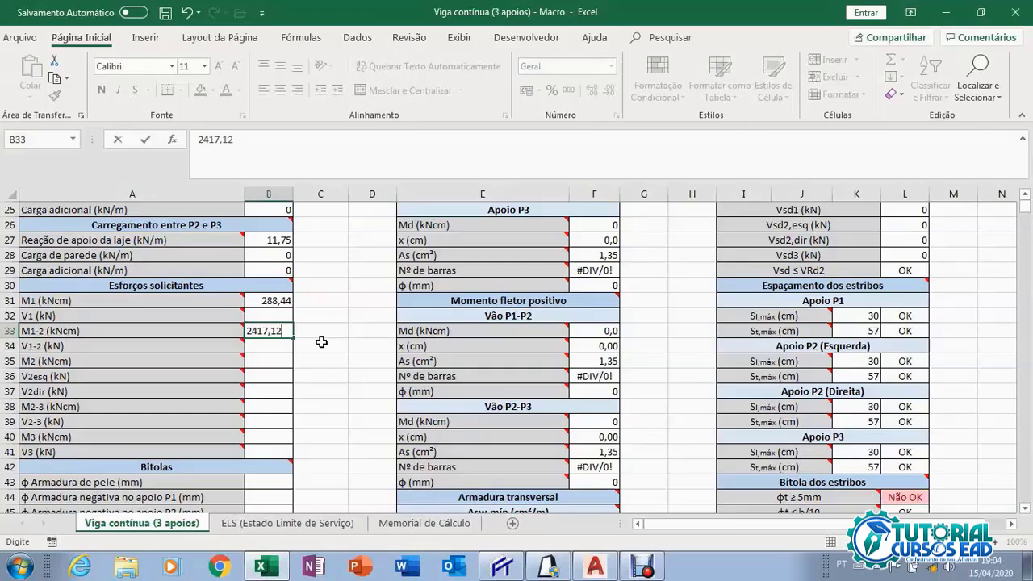
pyautogui.press('Return')
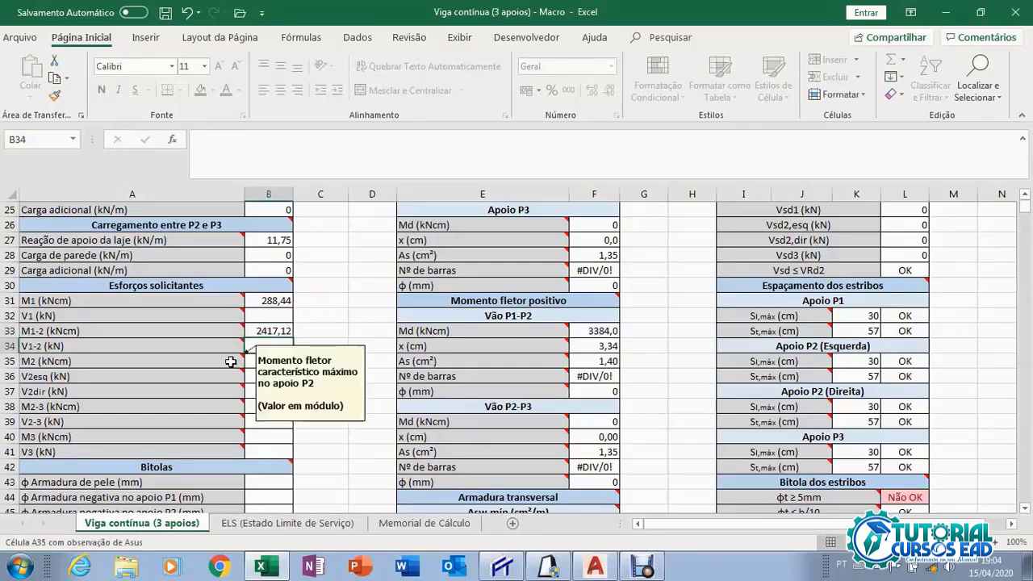
# Read the top beam's moment at the middle support in Ftool and enter 3732,66 kNcm as M2 in the Excel spreadsheet.
pyautogui.click(265, 362)
pyautogui.moveTo(231, 361)
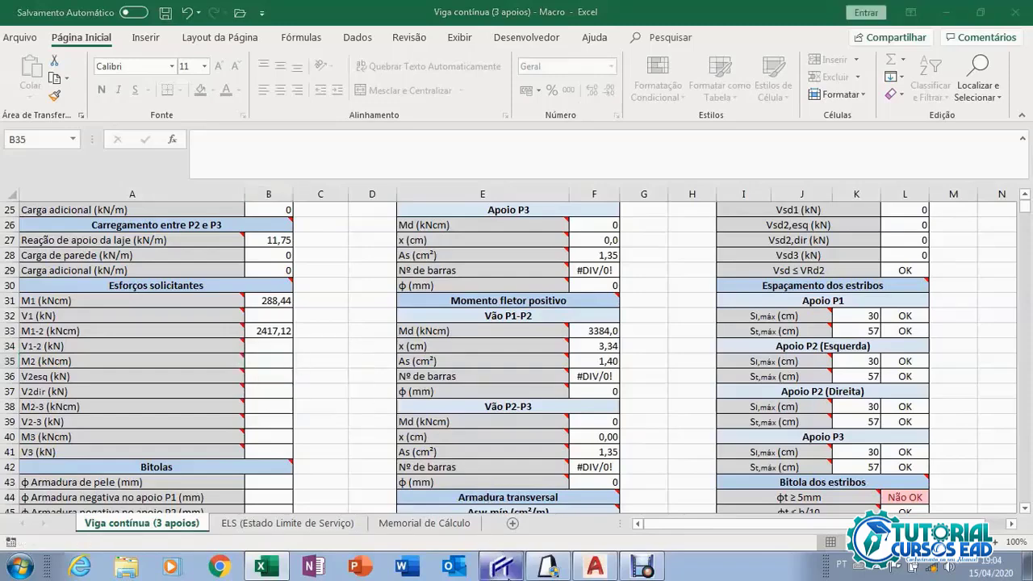
pyautogui.click(502, 567)
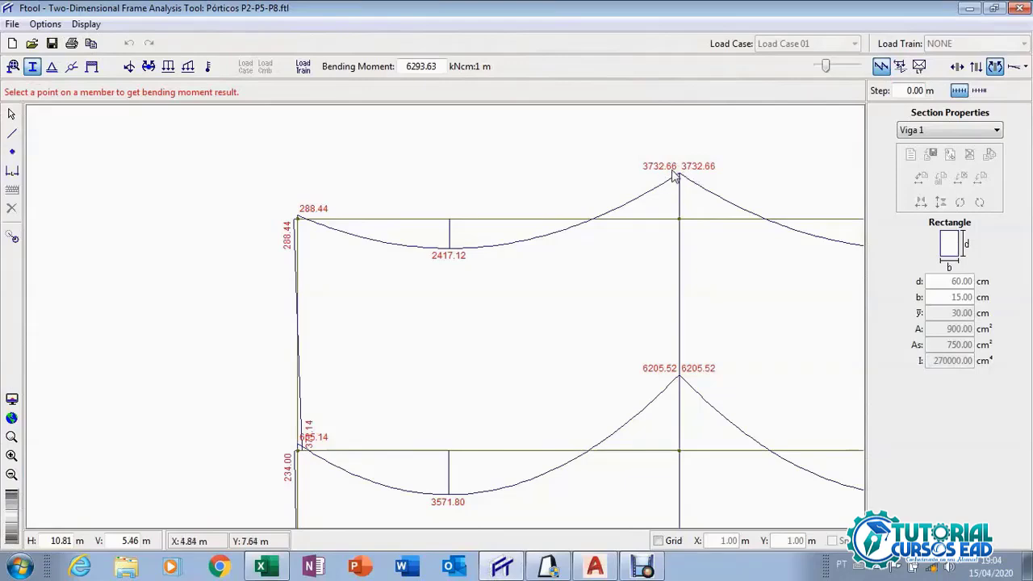
pyautogui.scroll(4, 692, 181)
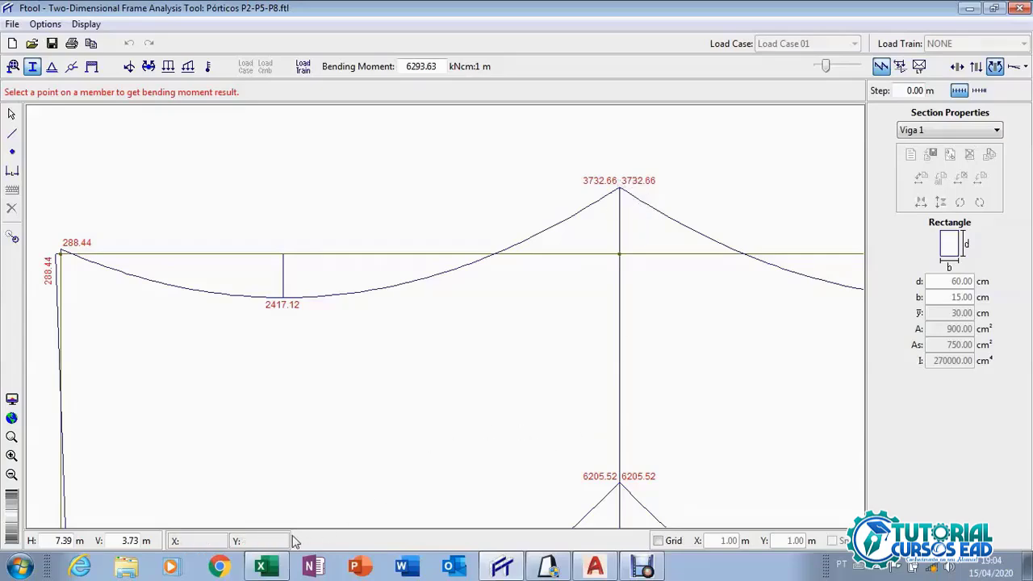
pyautogui.click(265, 567)
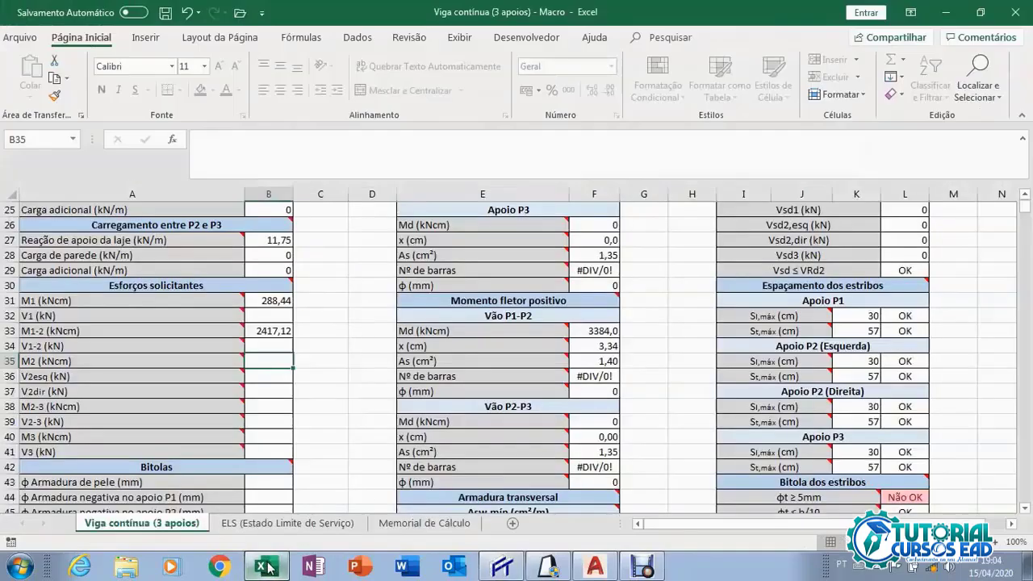
pyautogui.click(269, 567)
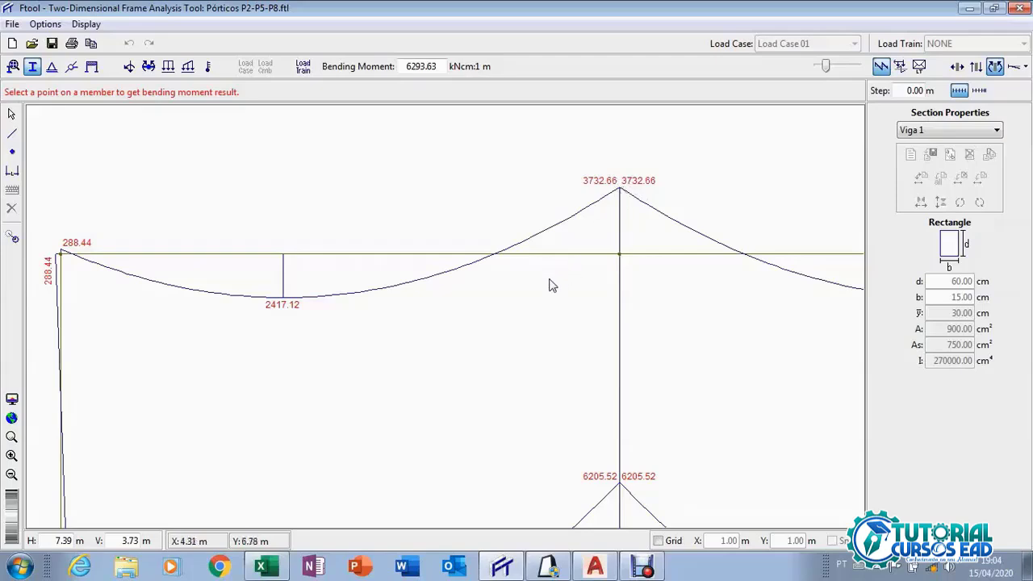
pyautogui.click(268, 567)
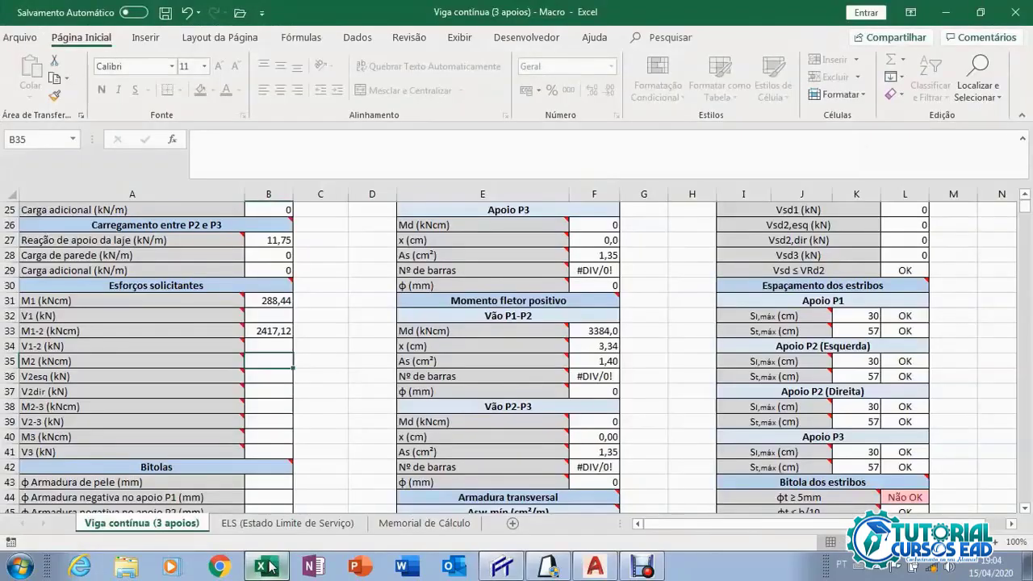
pyautogui.write('3732')
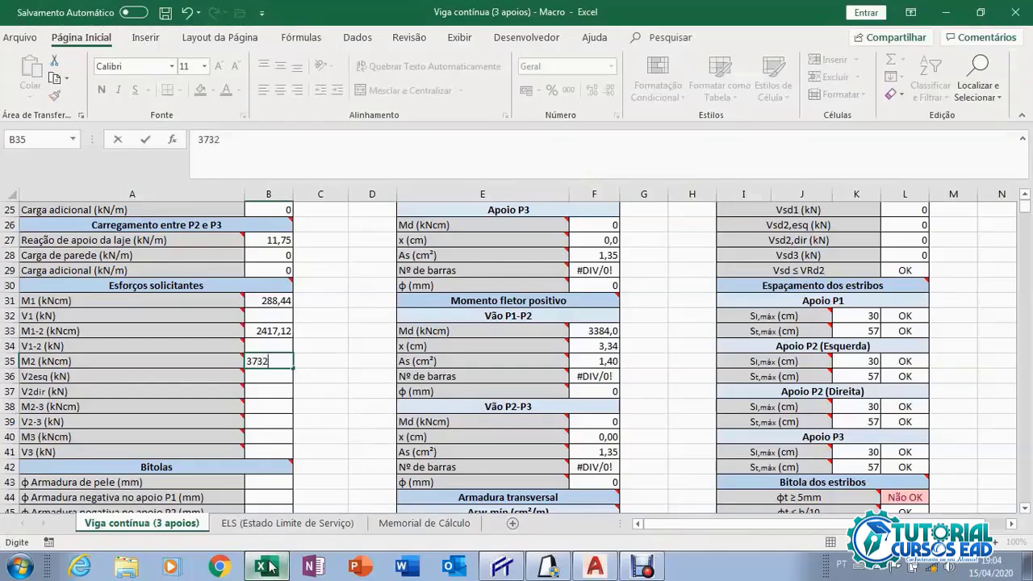
pyautogui.click(268, 567)
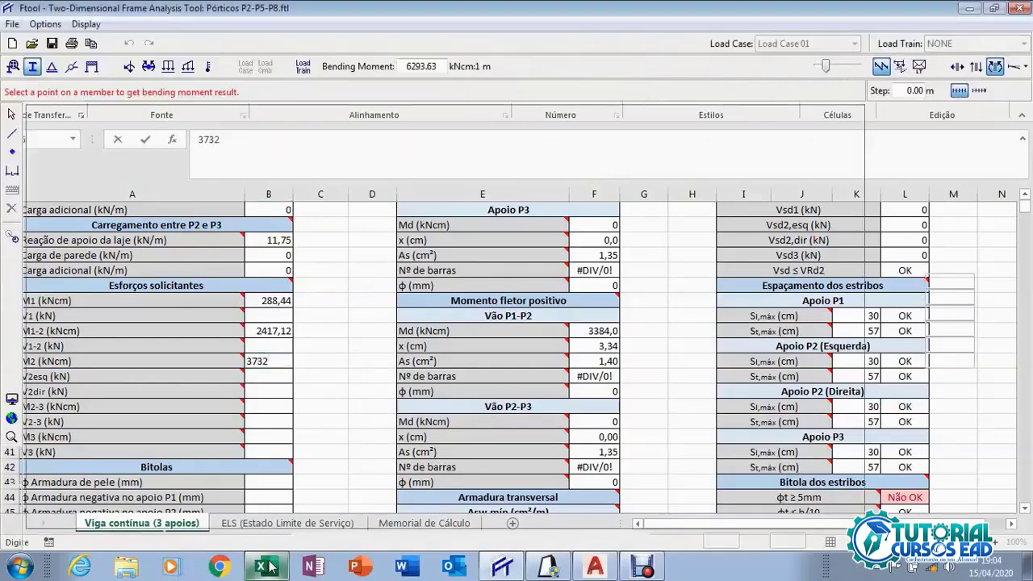
pyautogui.click(269, 567)
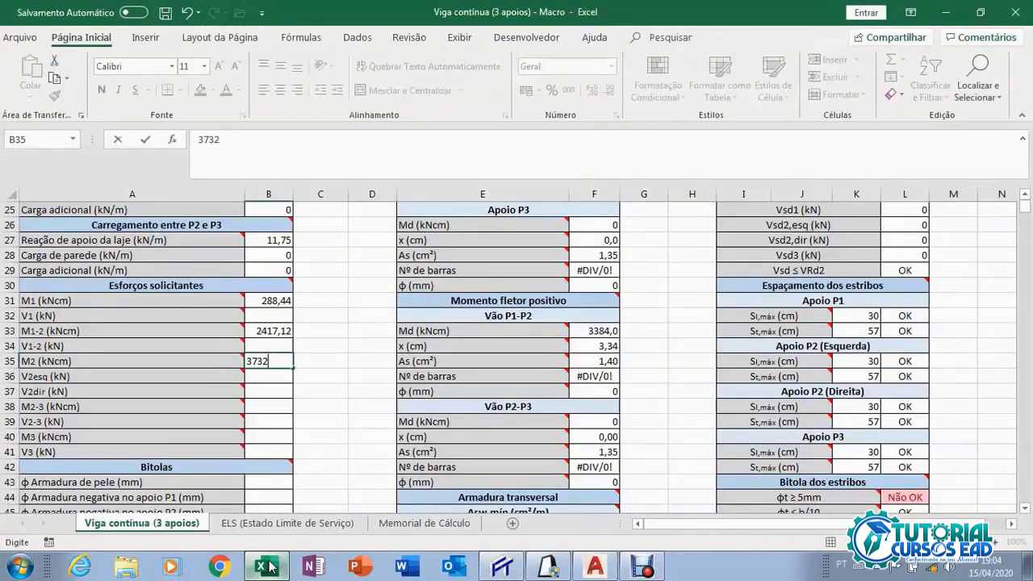
pyautogui.write(',66')
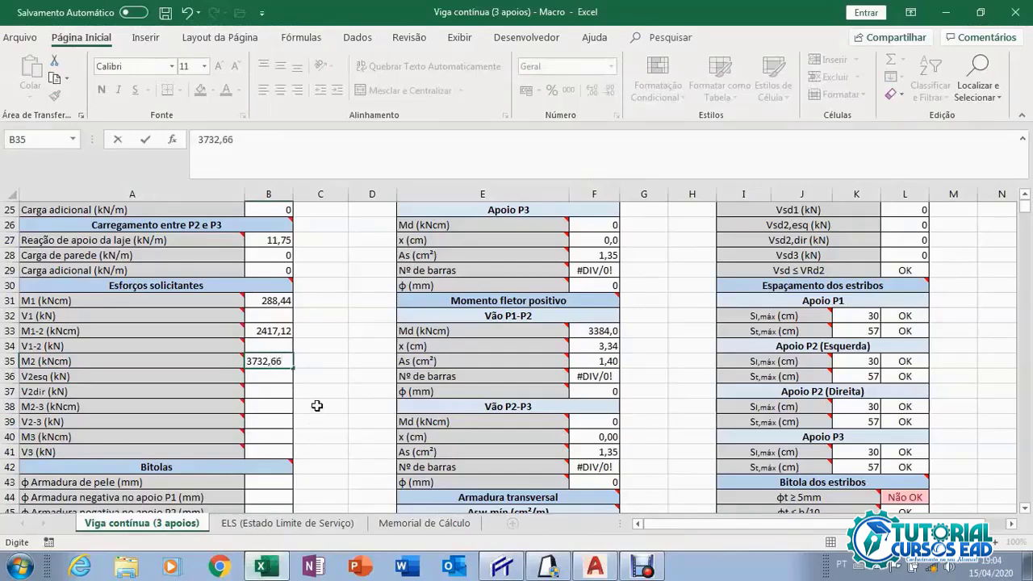
pyautogui.click(268, 376)
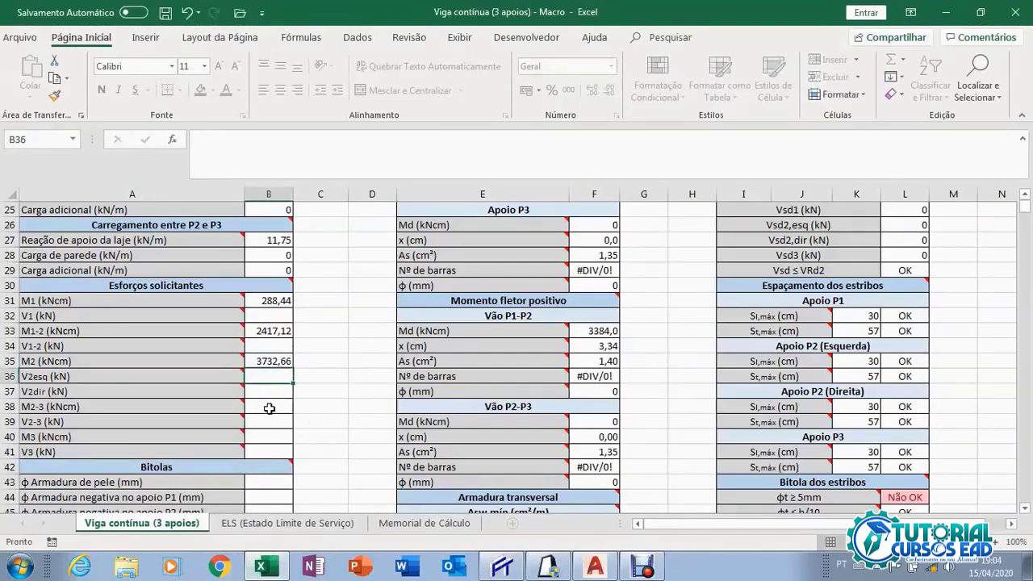
# Check span P2-P3 in the beam sketch, read its top-beam moment in Ftool and enter 2417,12 kNcm as M2-3 in the Excel spreadsheet.
pyautogui.click(268, 407)
pyautogui.moveTo(230, 409)
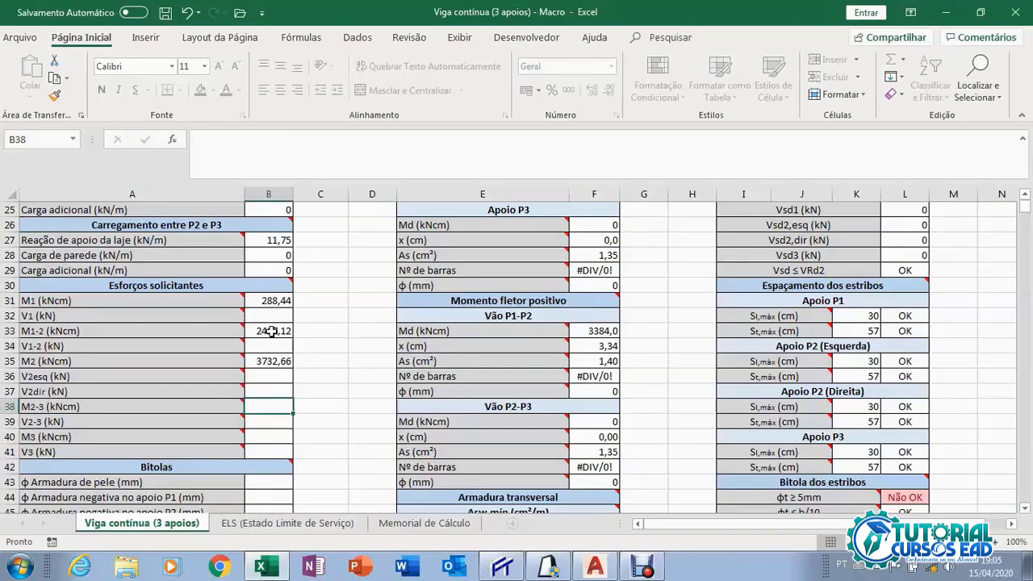
pyautogui.scroll(6, 400, 321)
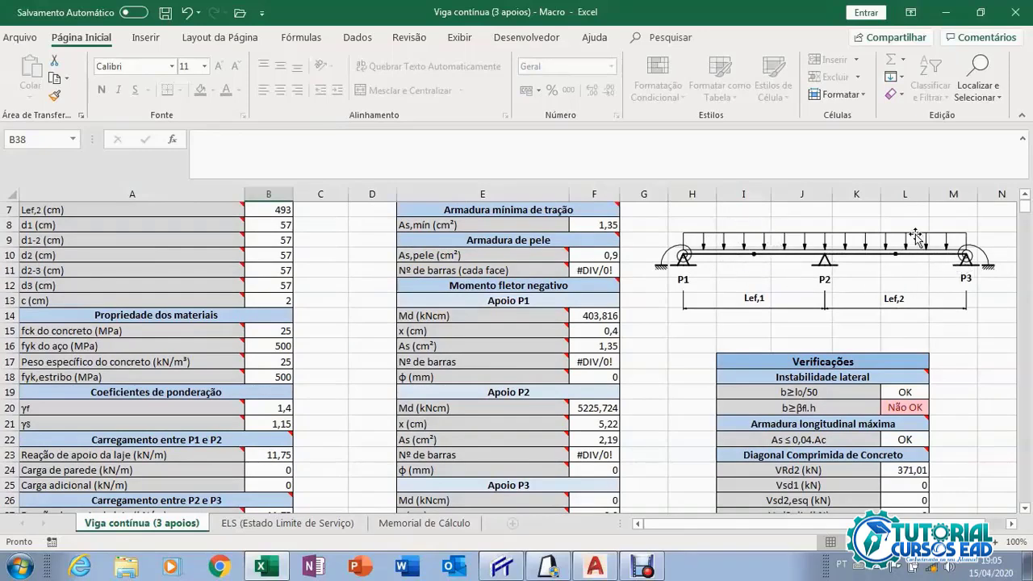
pyautogui.scroll(-2, 603, 290)
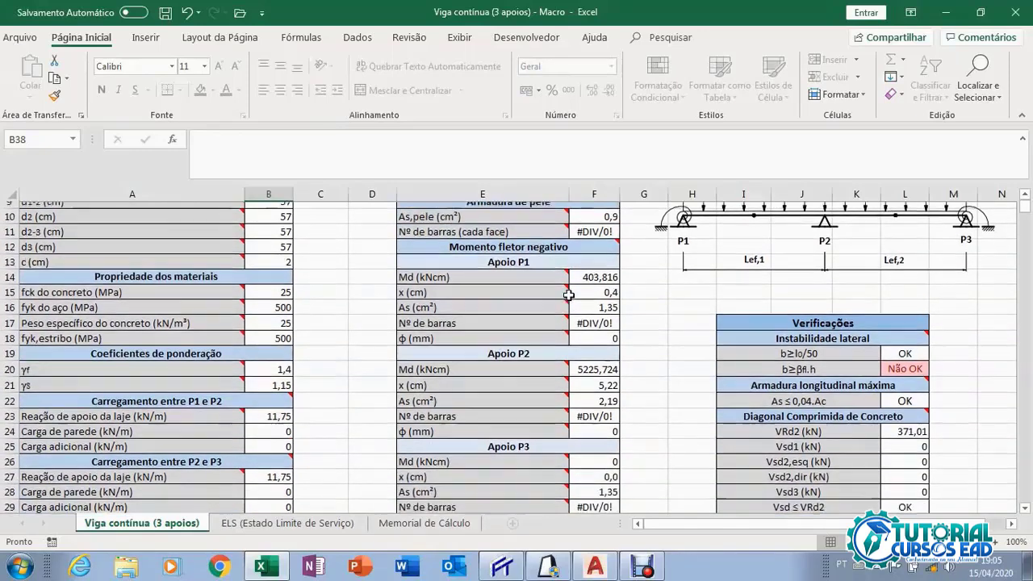
pyautogui.scroll(2, 567, 294)
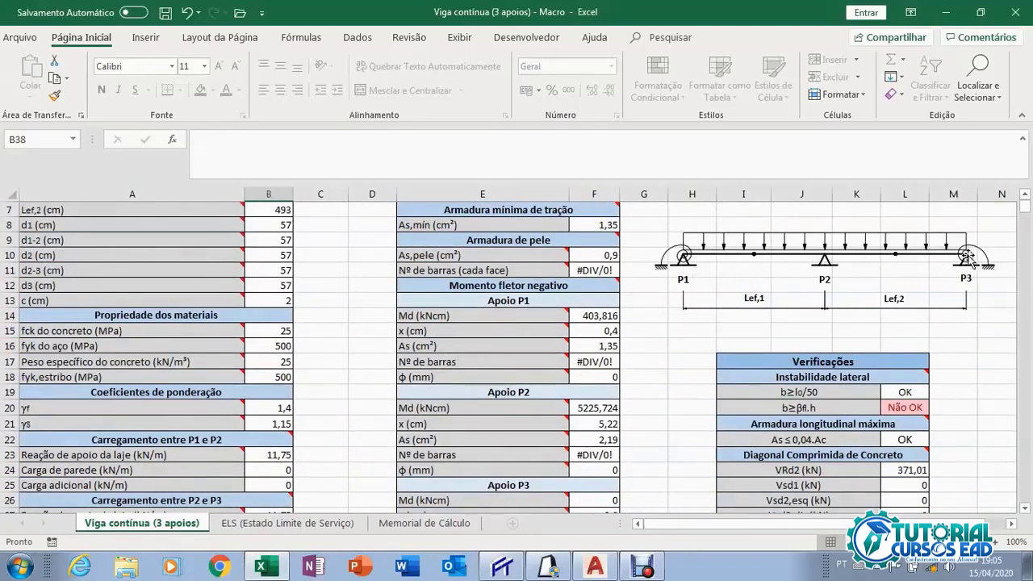
pyautogui.scroll(-4, 398, 332)
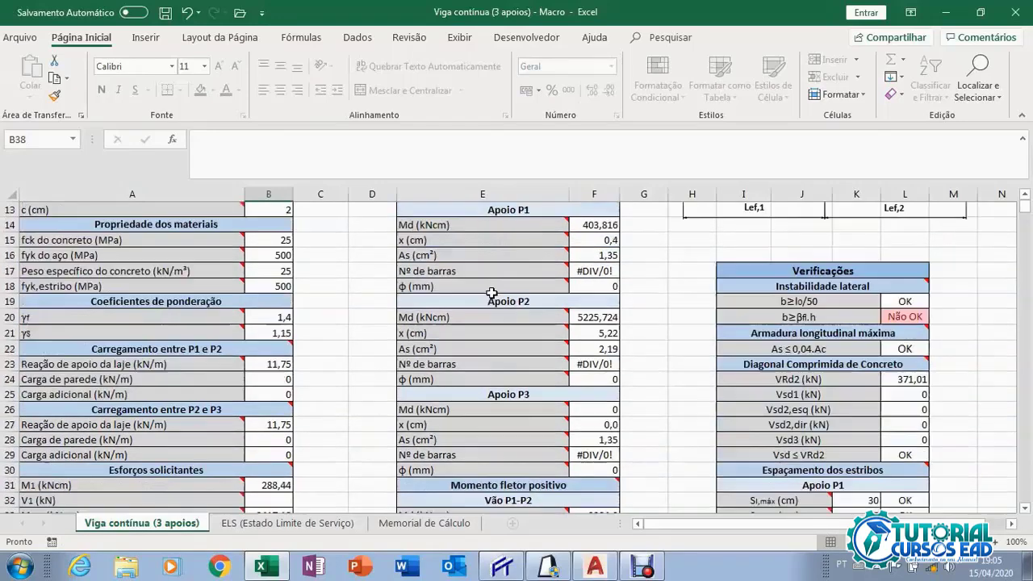
pyautogui.scroll(-3, 398, 332)
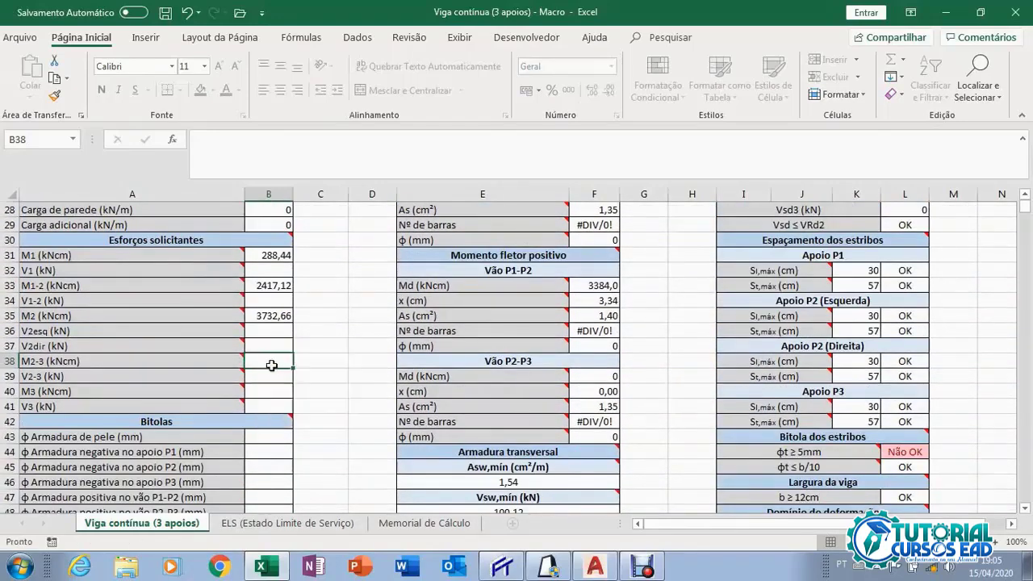
pyautogui.moveTo(221, 362)
pyautogui.click(502, 567)
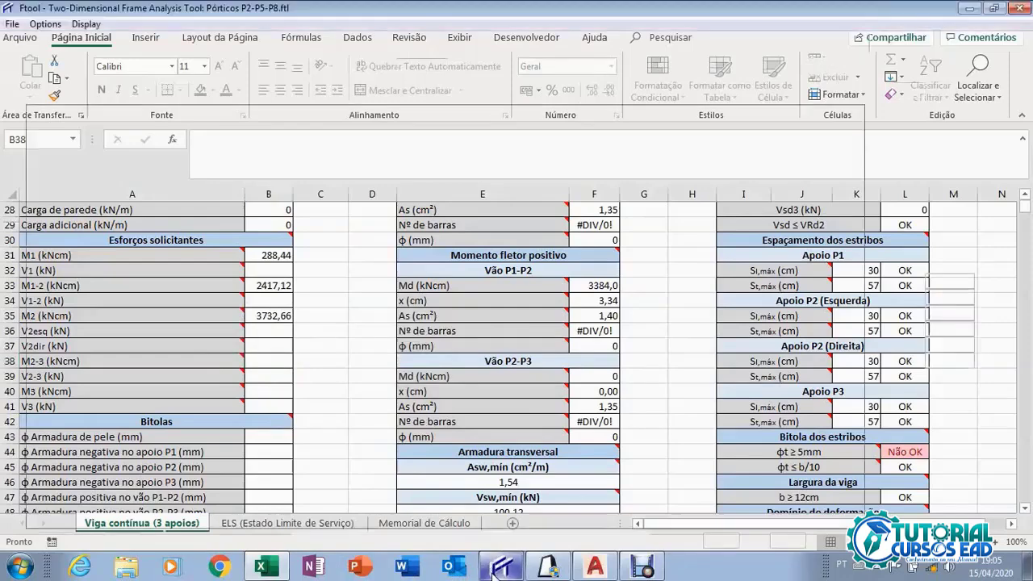
pyautogui.moveTo(714, 369); pyautogui.dragTo(507, 346)
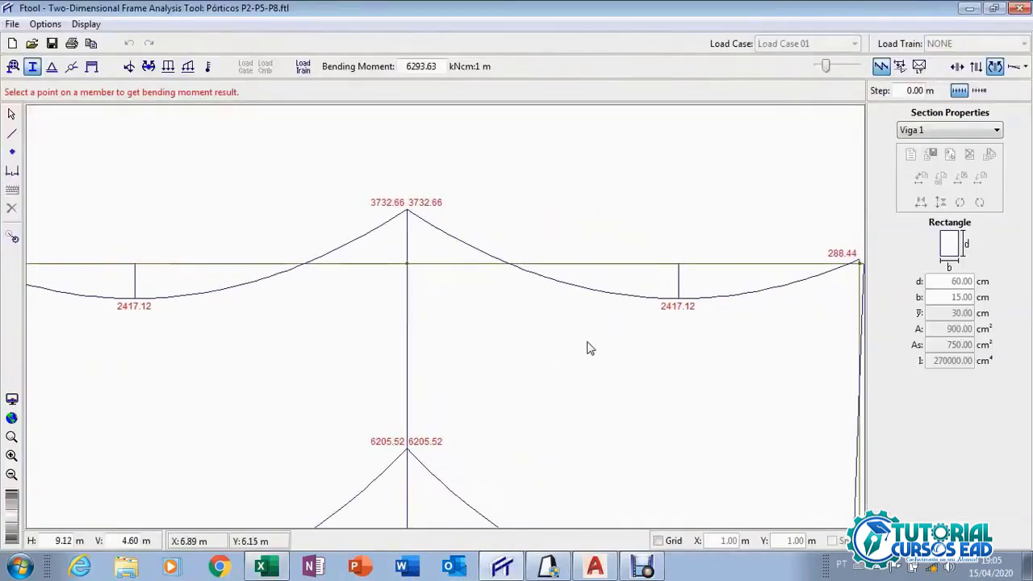
pyautogui.click(261, 566)
pyautogui.write('2')
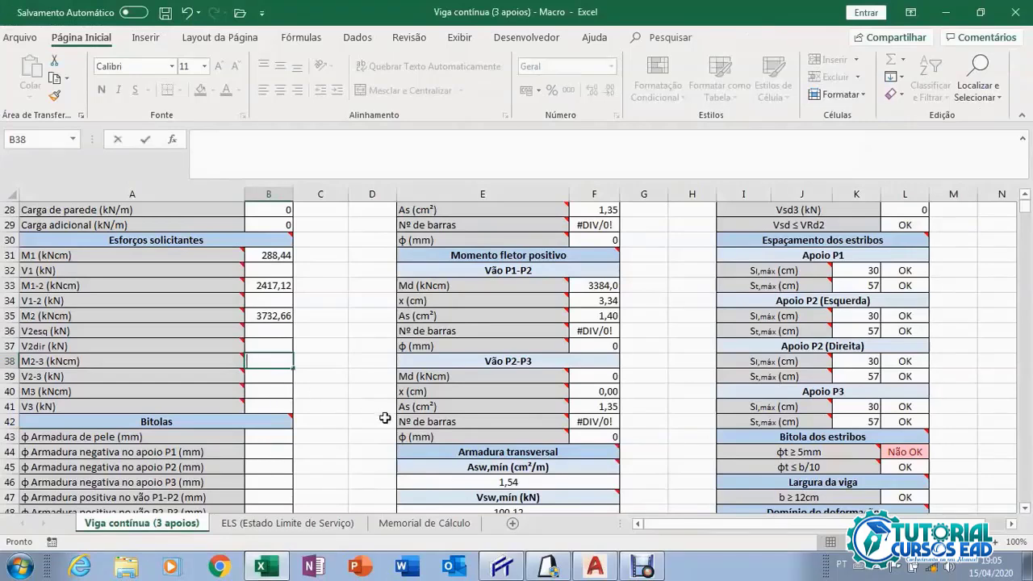
pyautogui.write('417,')
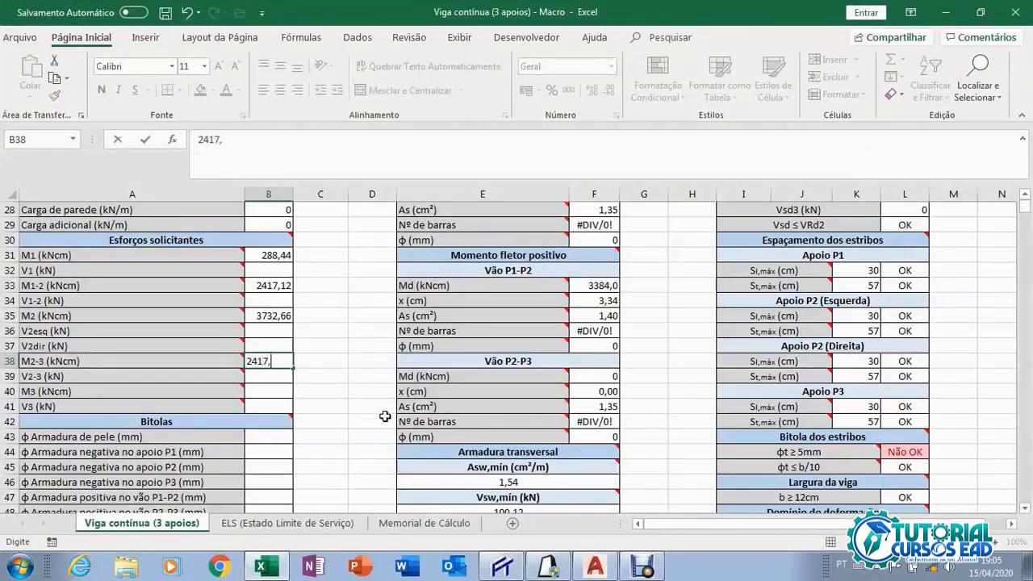
pyautogui.write('12')
# Read the top beam's moment at the last support in Ftool and enter 288,44 kNcm as M3 in the Excel spreadsheet.
pyautogui.click(267, 391)
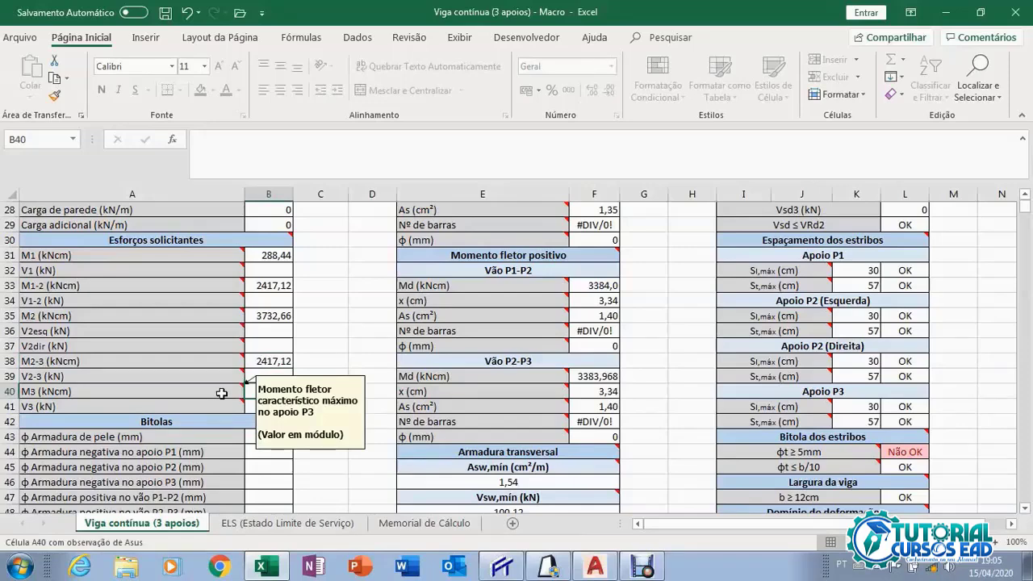
pyautogui.click(502, 567)
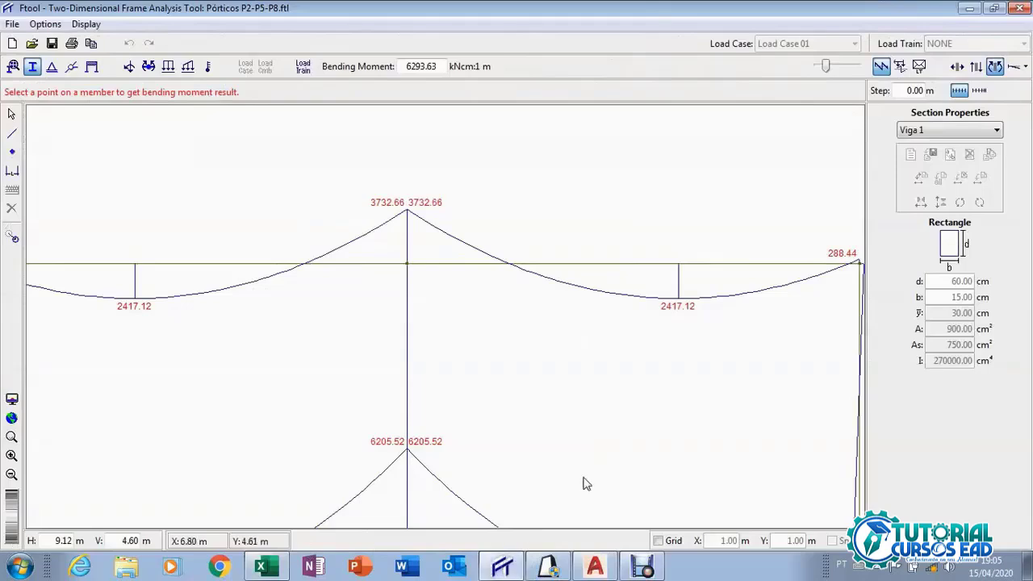
pyautogui.moveTo(778, 361); pyautogui.dragTo(661, 366)
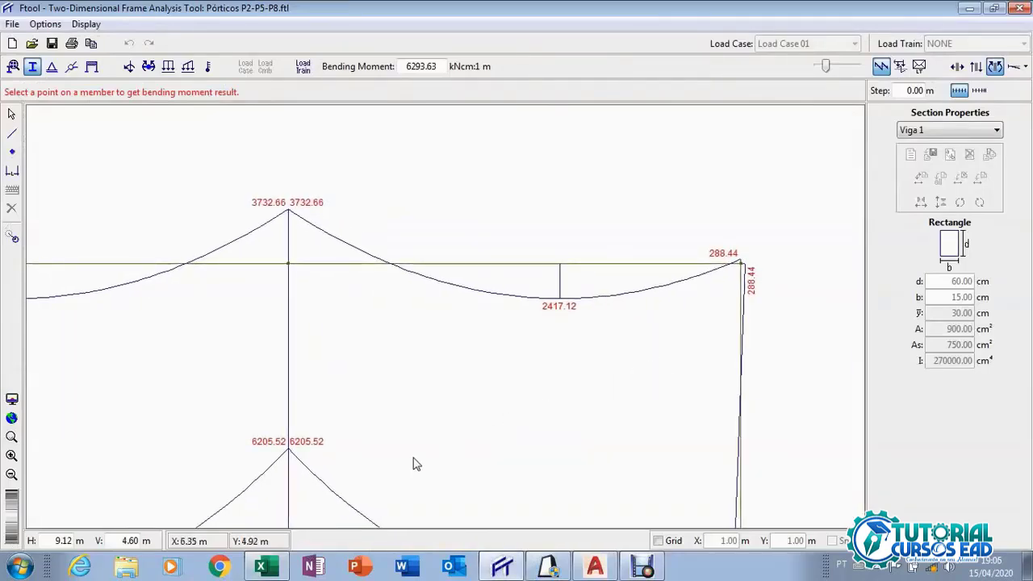
pyautogui.click(265, 568)
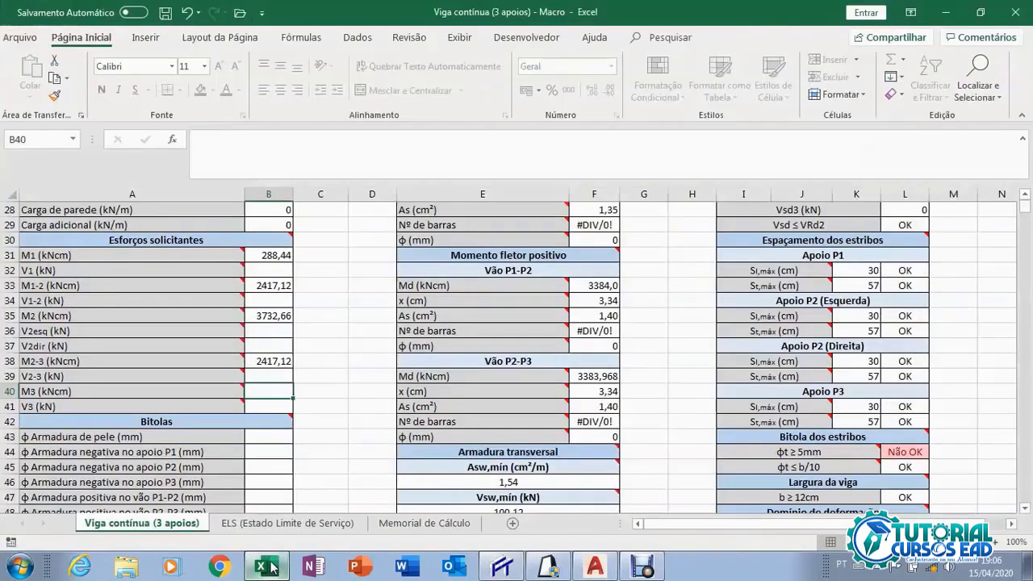
pyautogui.write('288')
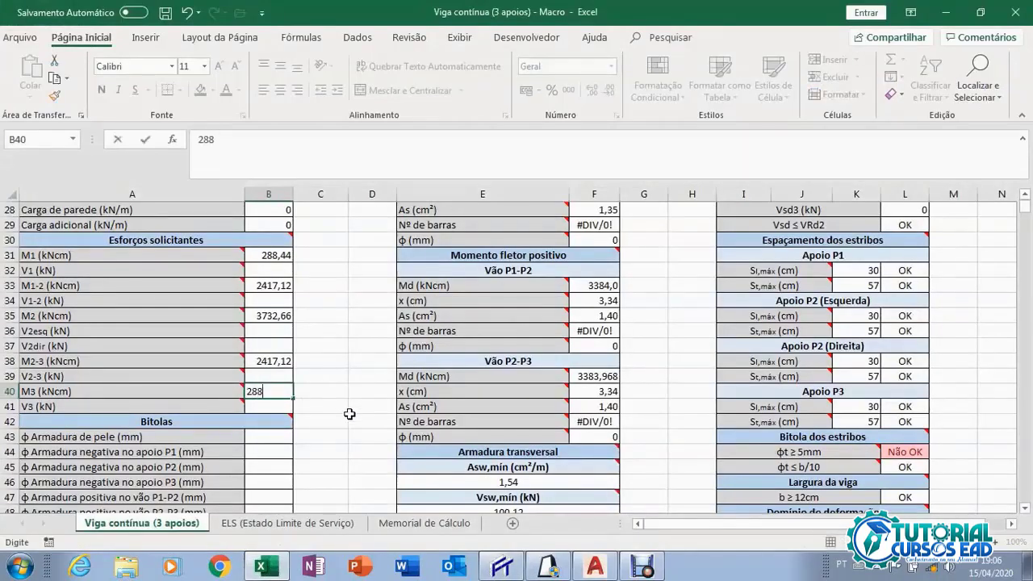
pyautogui.write(',44')
pyautogui.click(282, 374)
# Review the unfilled shear force cells from V1 to V3 under Esforços solicitantes.
pyautogui.scroll(1, 282, 375)
pyautogui.click(271, 315)
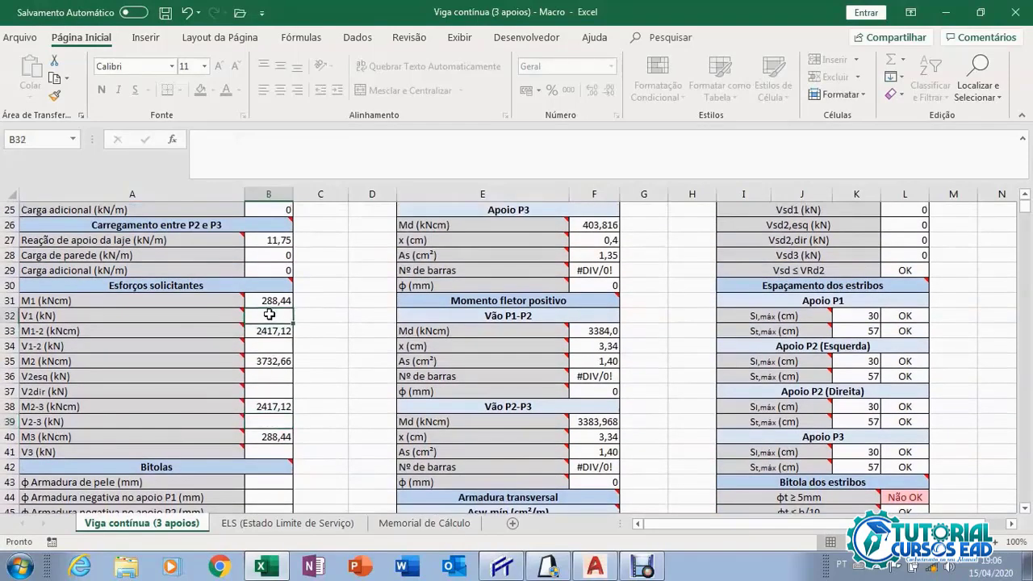
pyautogui.click(273, 348)
pyautogui.click(275, 376)
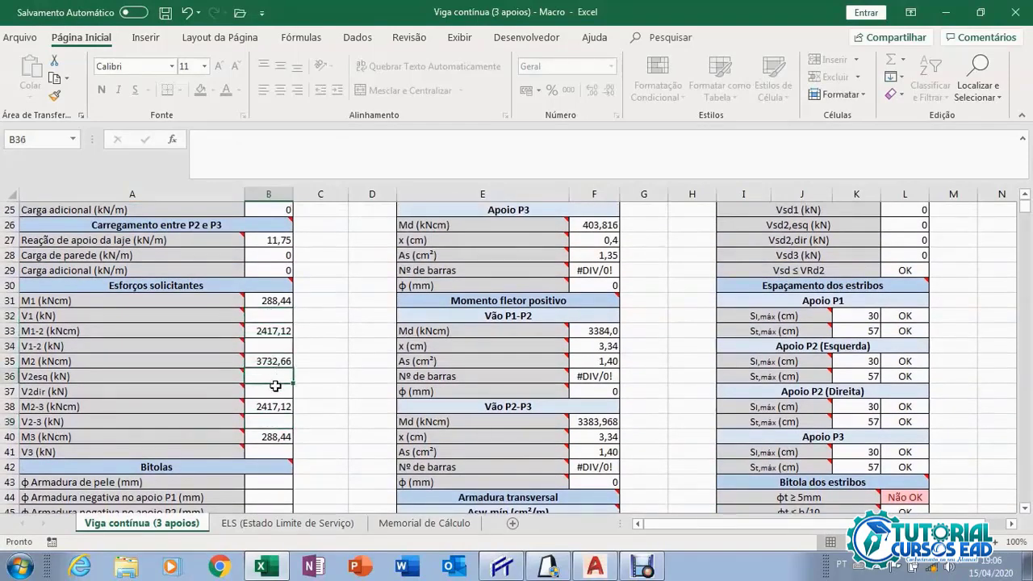
pyautogui.click(275, 392)
pyautogui.click(275, 421)
pyautogui.click(275, 436)
pyautogui.click(275, 452)
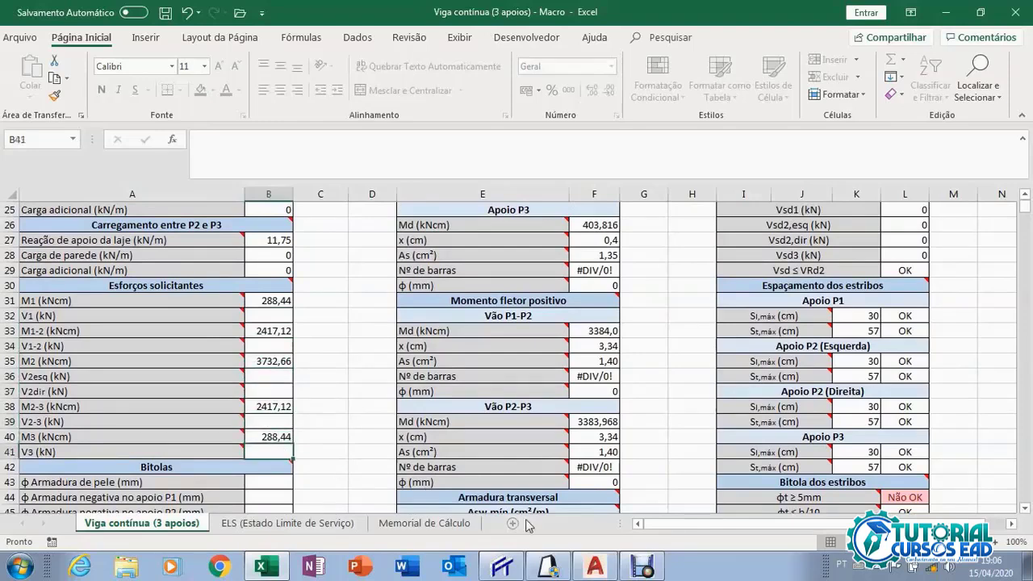
# Switch to Ftool, bring both spans of the top beam into view and display the shear force diagram.
pyautogui.click(505, 568)
pyautogui.scroll(-1, 430, 408)
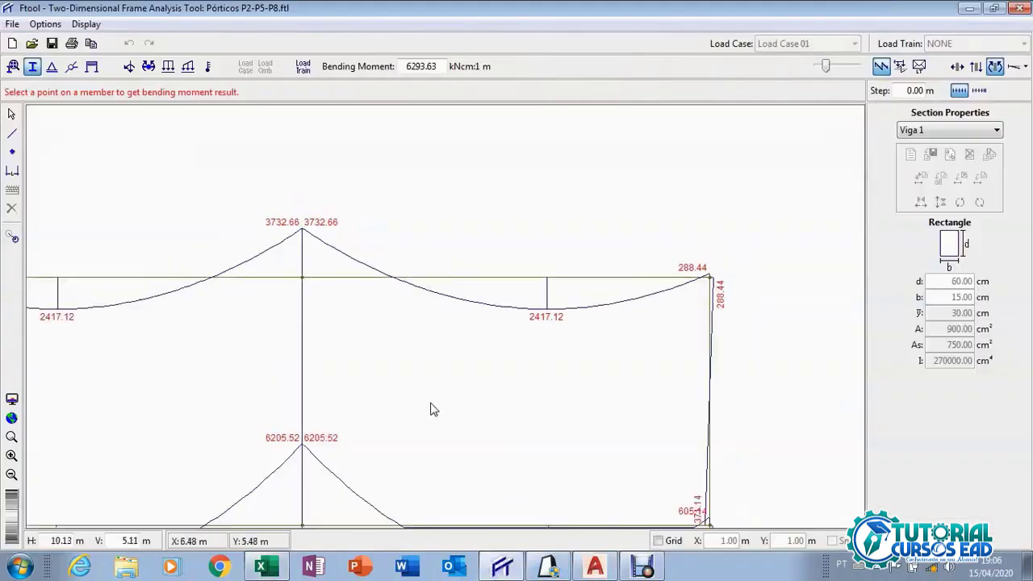
pyautogui.moveTo(430, 408); pyautogui.dragTo(597, 399)
pyautogui.scroll(-1, 581, 400)
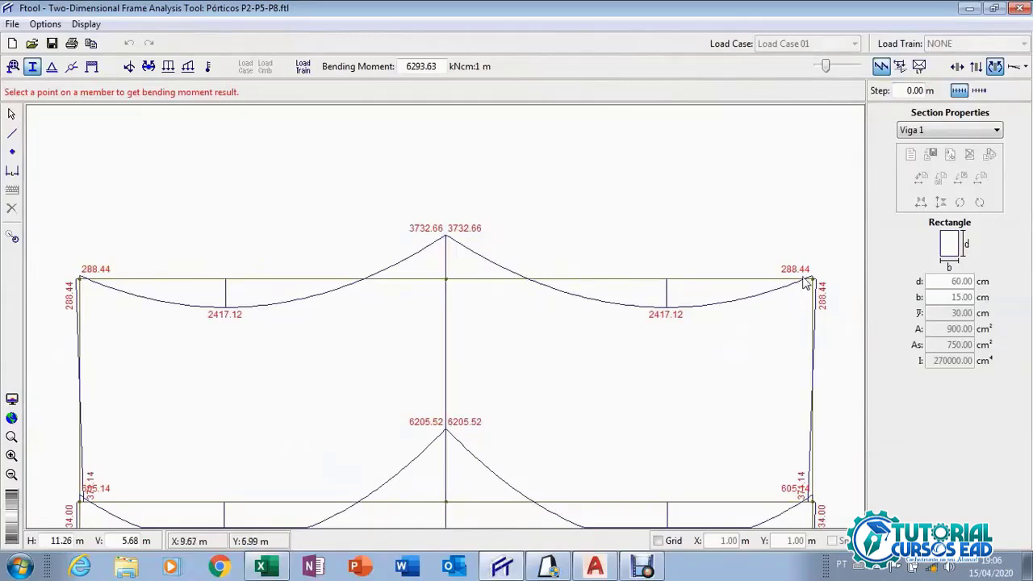
pyautogui.click(976, 67)
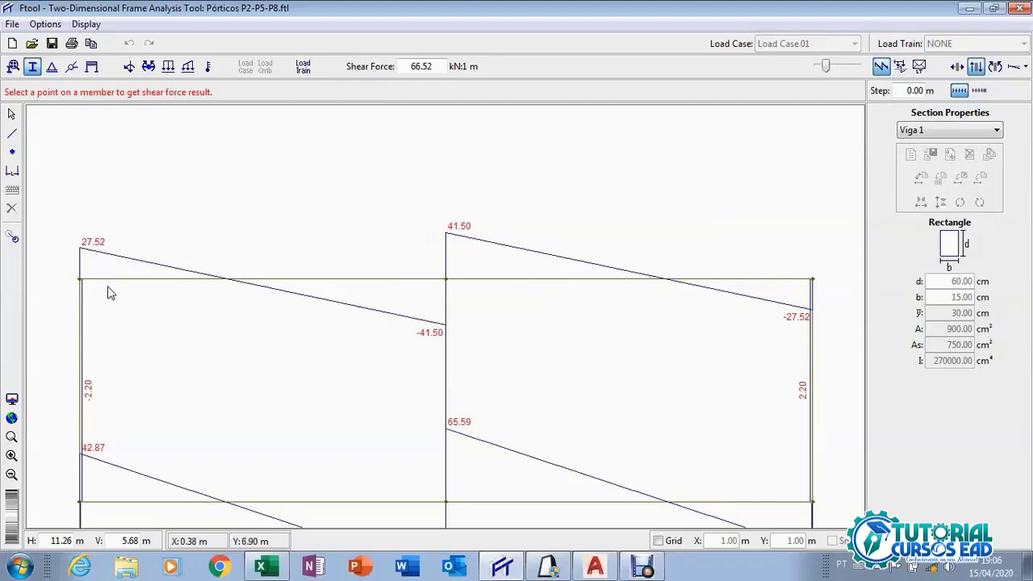
# Return to the Excel spreadsheet and enter 27,52 kN as the shear force V1 under Esforços solicitantes.
pyautogui.click(261, 568)
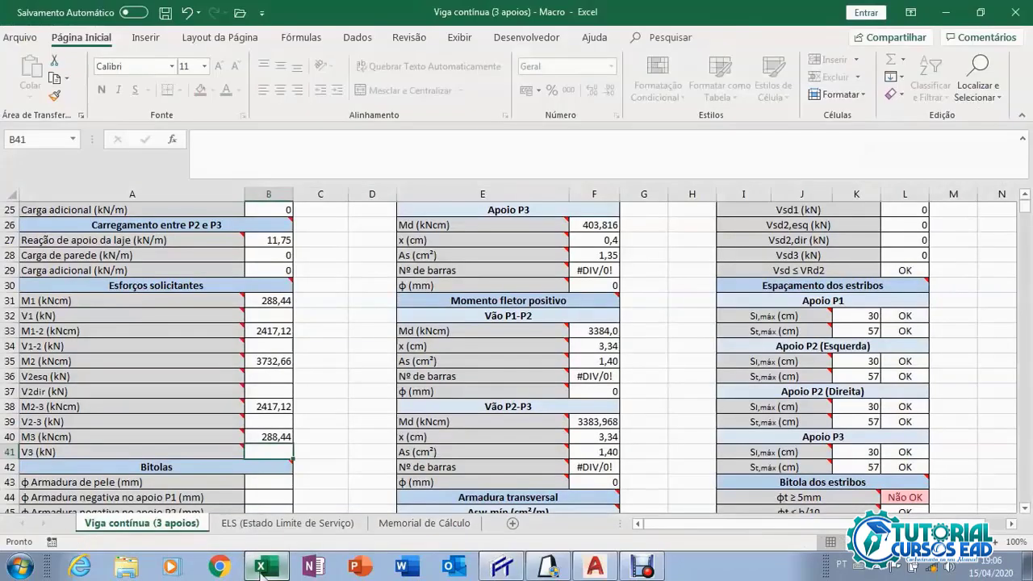
pyautogui.click(268, 316)
pyautogui.write('2')
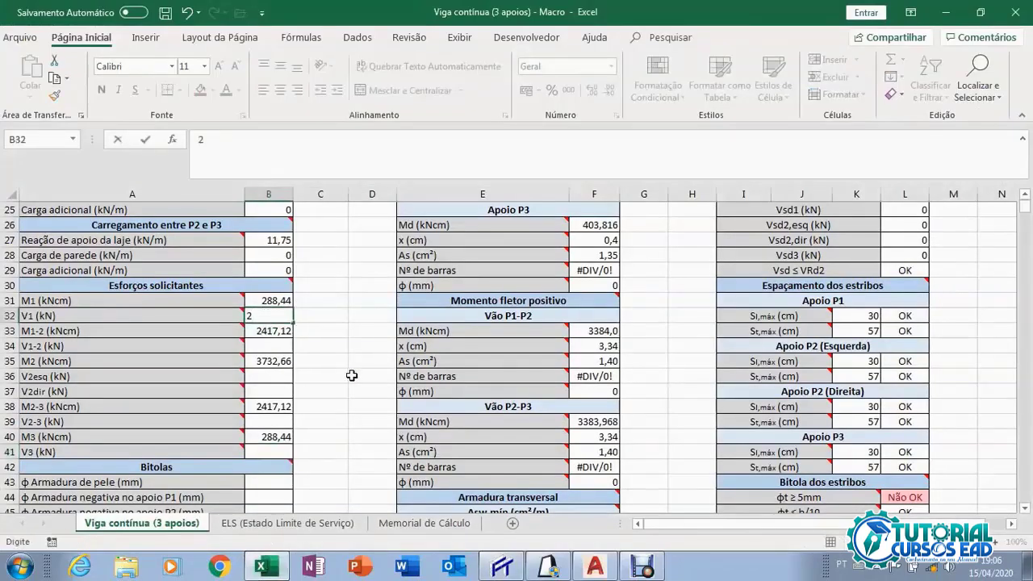
pyautogui.write('7,52')
pyautogui.click(274, 346)
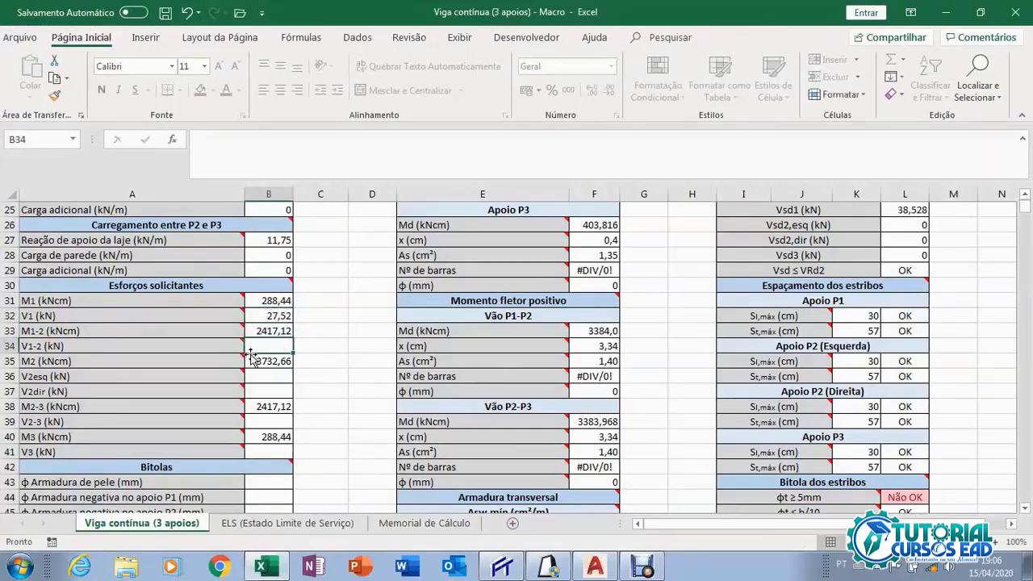
# Check the V1-2 cell note and the first span's shear diagram in Ftool, and enter 0 kN as V1-2 in the Excel spreadsheet.
pyautogui.moveTo(218, 341)
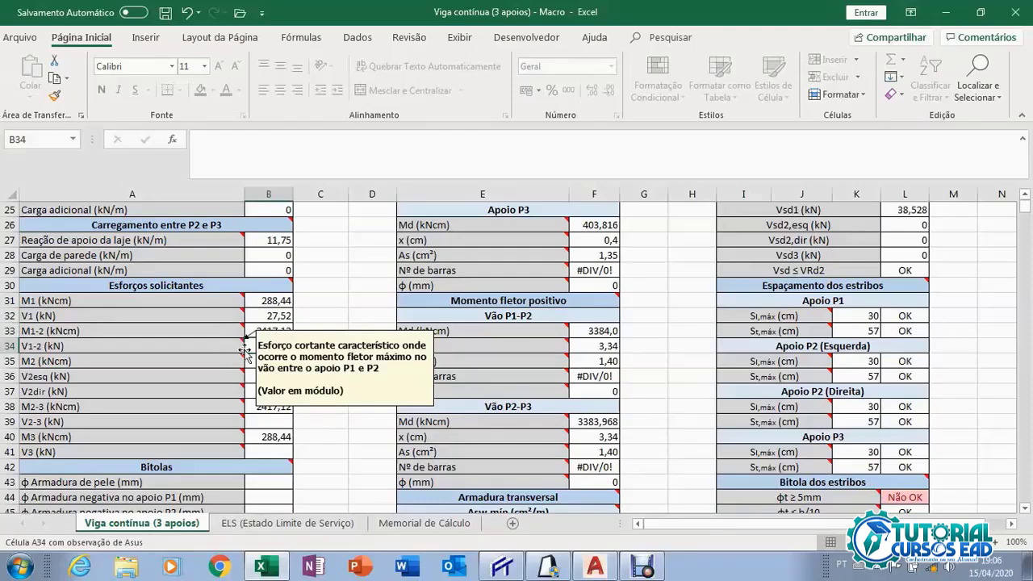
pyautogui.click(502, 567)
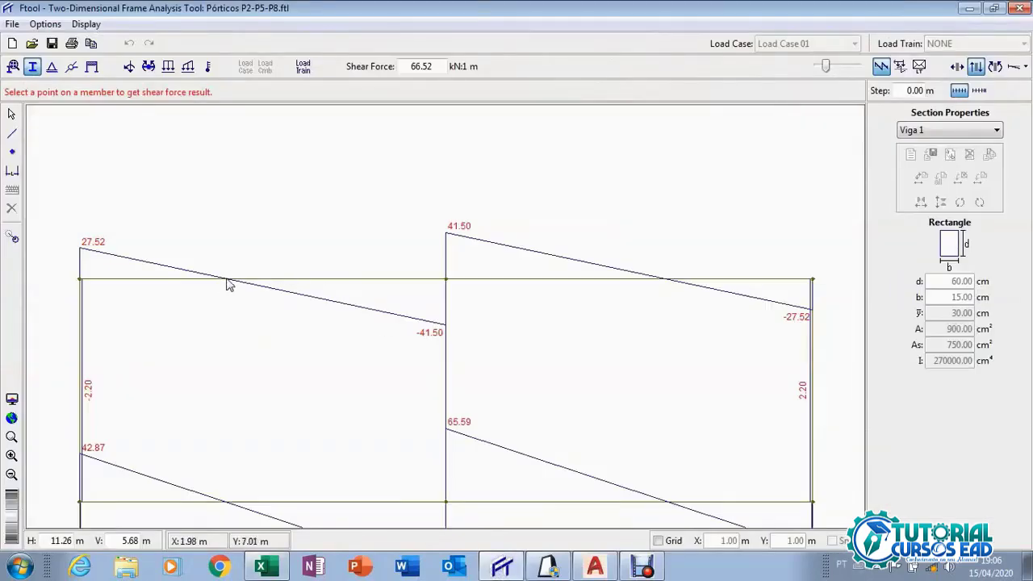
pyautogui.click(260, 567)
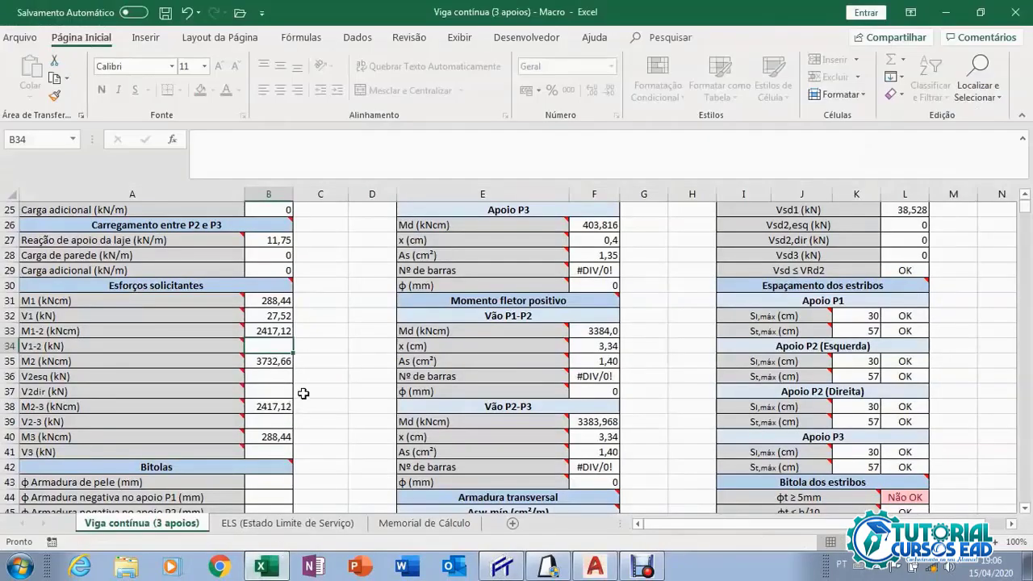
pyautogui.write('0')
pyautogui.click(274, 373)
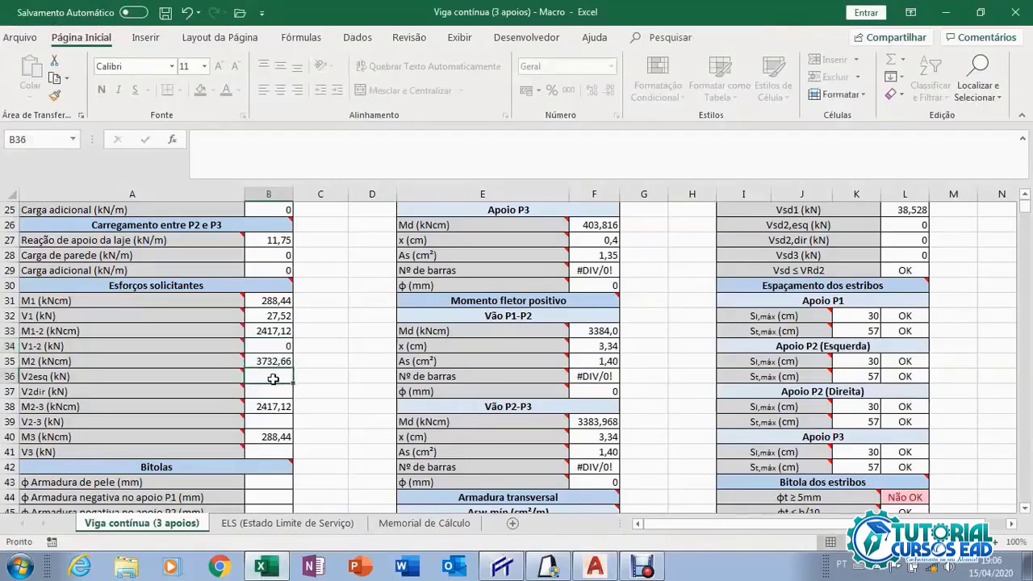
# Read the top beam's shear on both sides of the middle support in Ftool and enter 41,50 kN as V2esq and V2dir in Excel.
pyautogui.moveTo(230, 375)
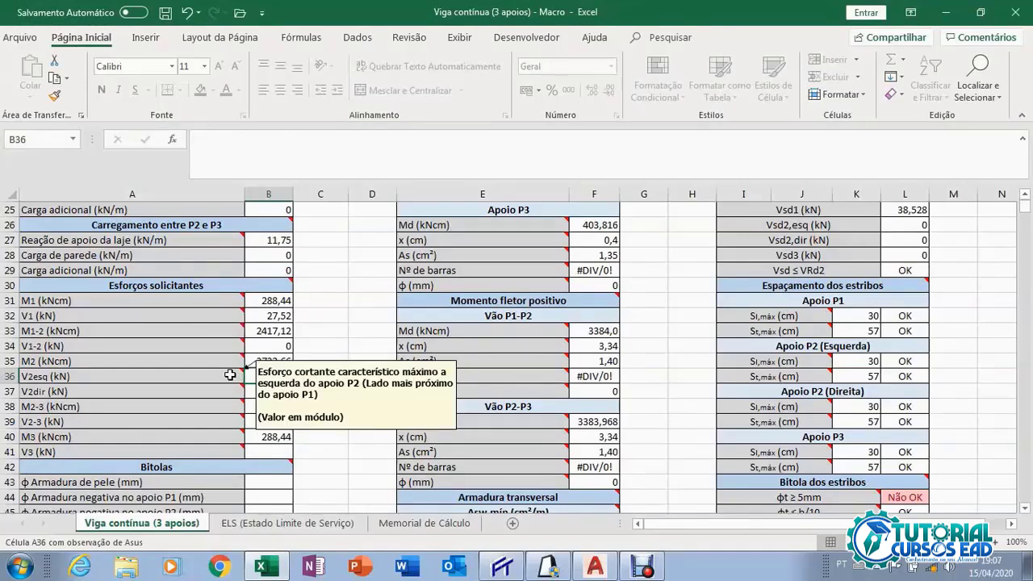
pyautogui.click(252, 391)
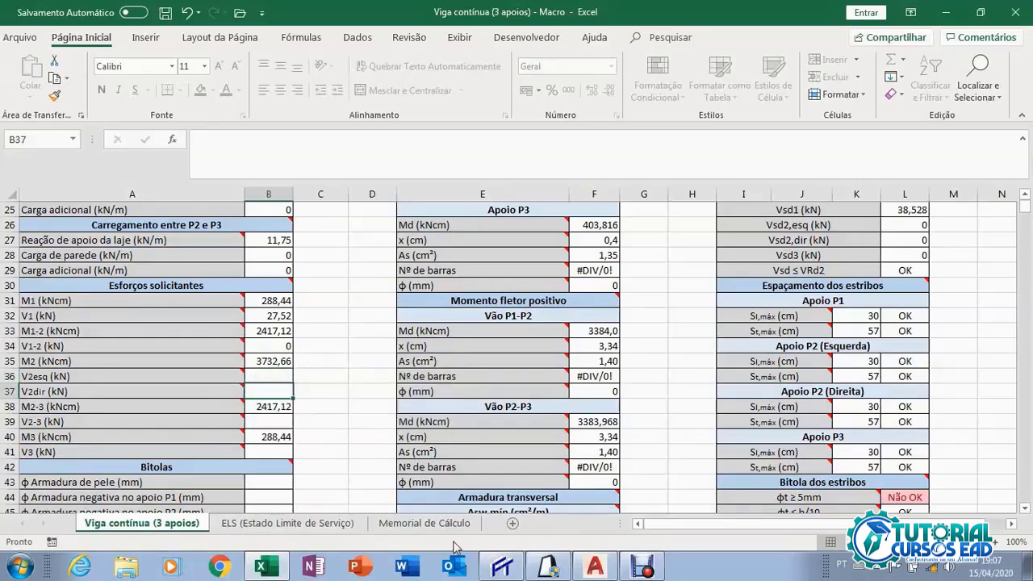
pyautogui.click(512, 570)
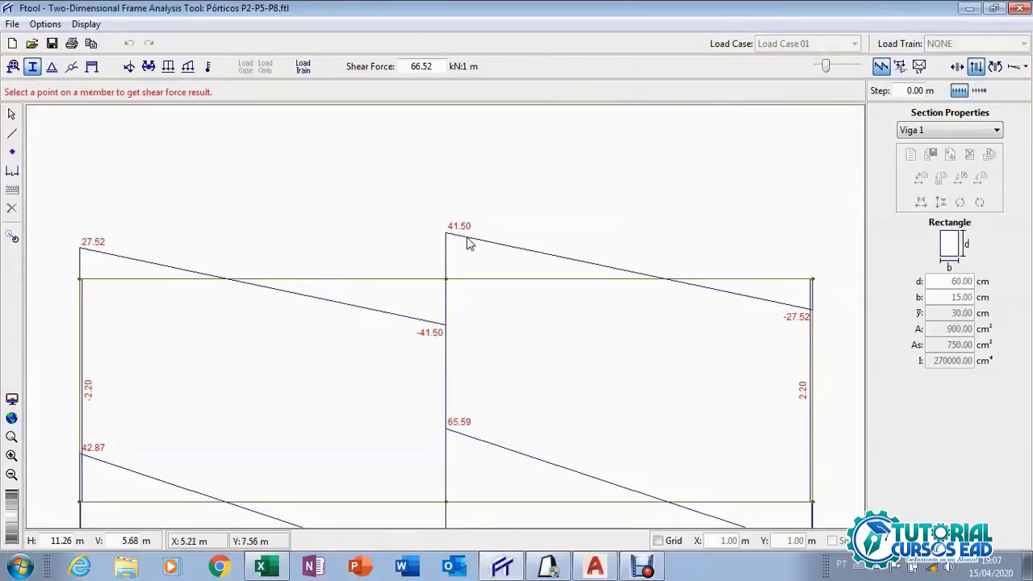
pyautogui.click(261, 567)
pyautogui.click(272, 379)
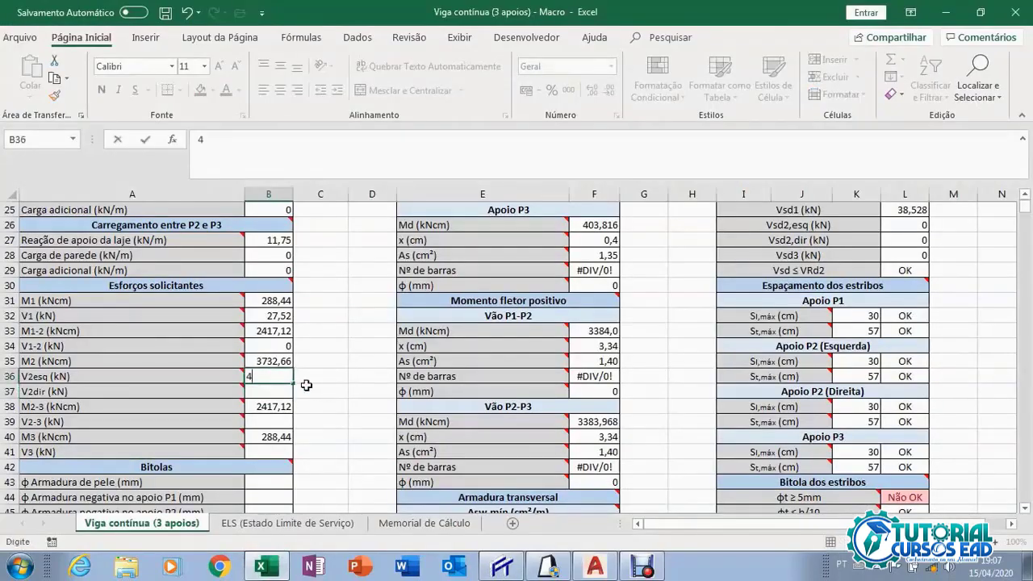
pyautogui.write('41,50')
pyautogui.click(277, 395)
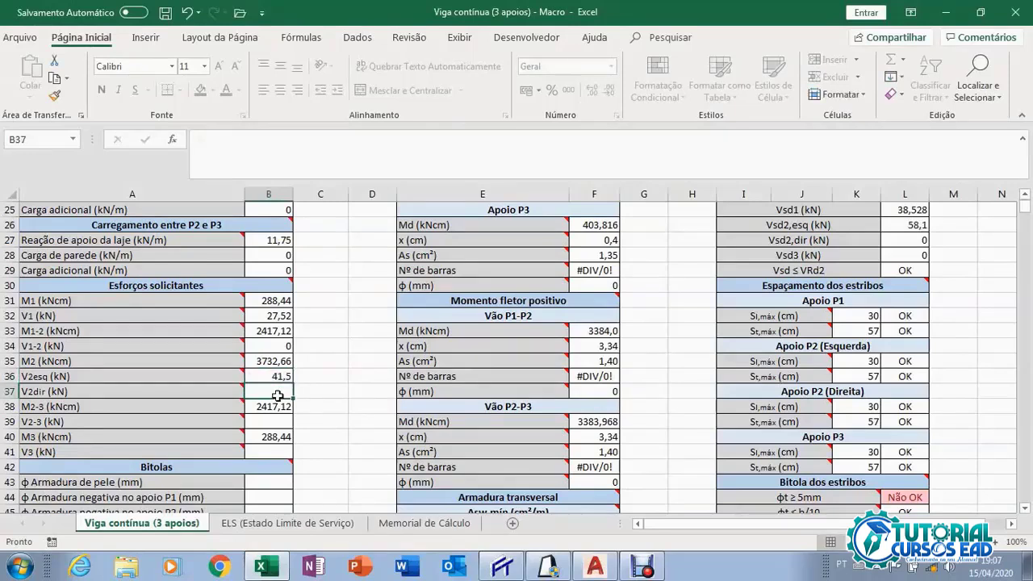
pyautogui.write('41,5')
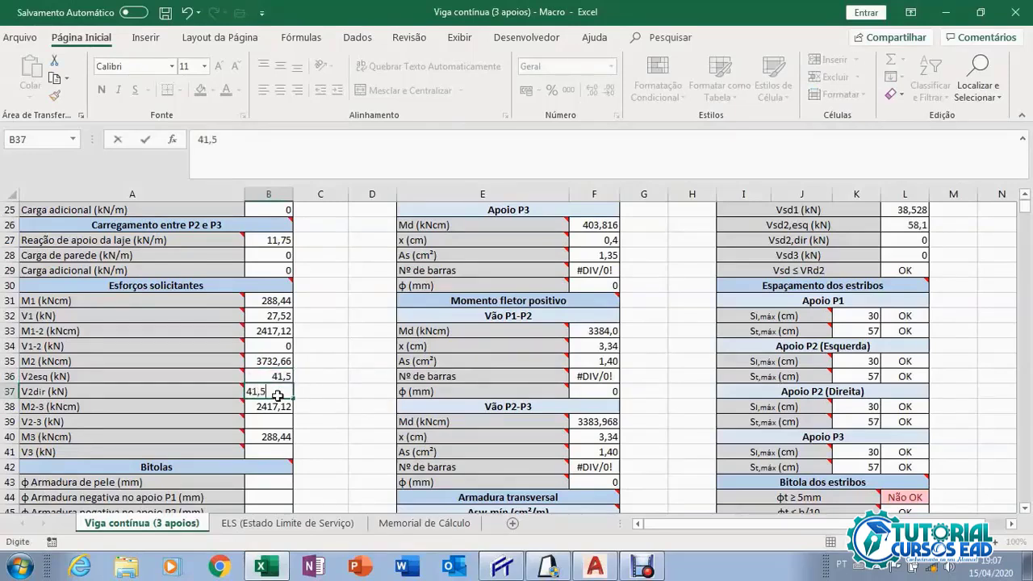
pyautogui.write('0')
pyautogui.click(283, 421)
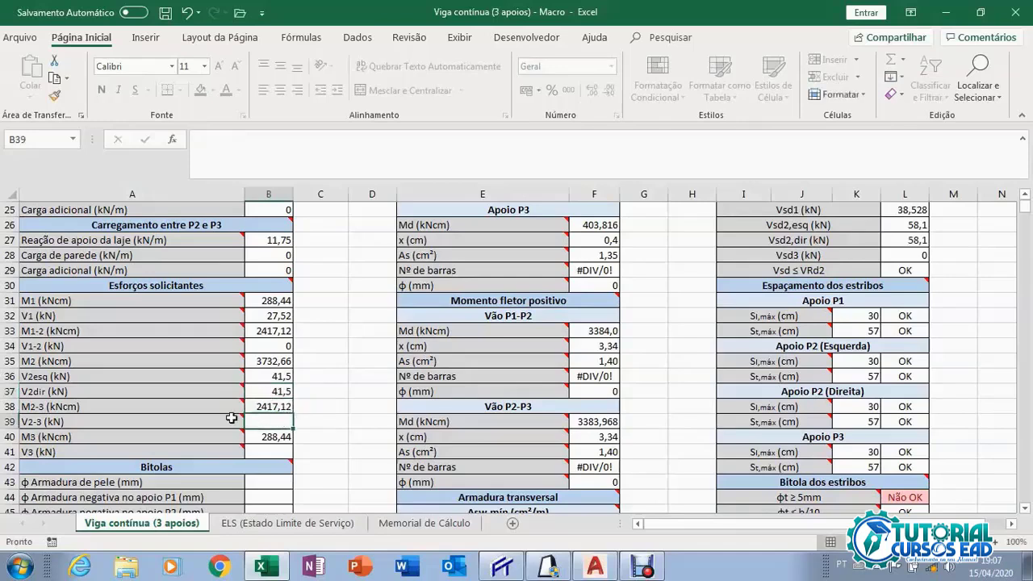
# Check the V2-3 cell note and the second span's shear diagram in Ftool, and enter 0 kN as V2-3 in the Excel spreadsheet.
pyautogui.moveTo(220, 421)
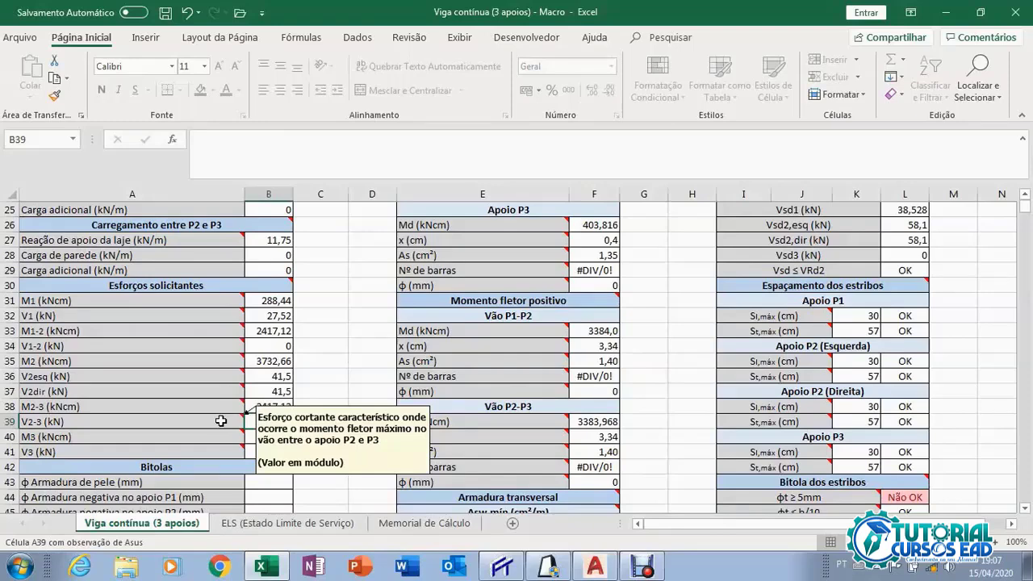
pyautogui.click(501, 567)
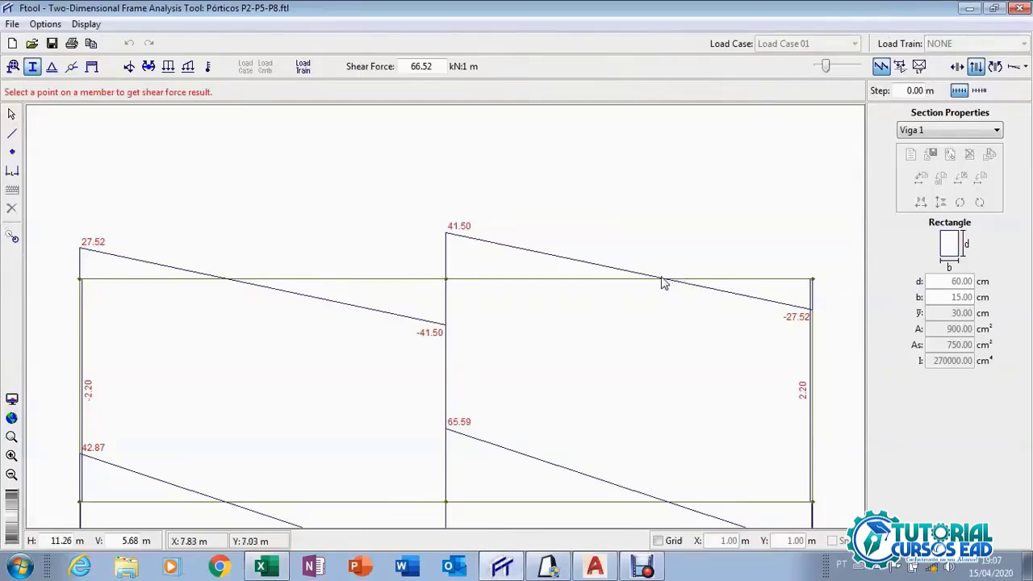
pyautogui.click(267, 568)
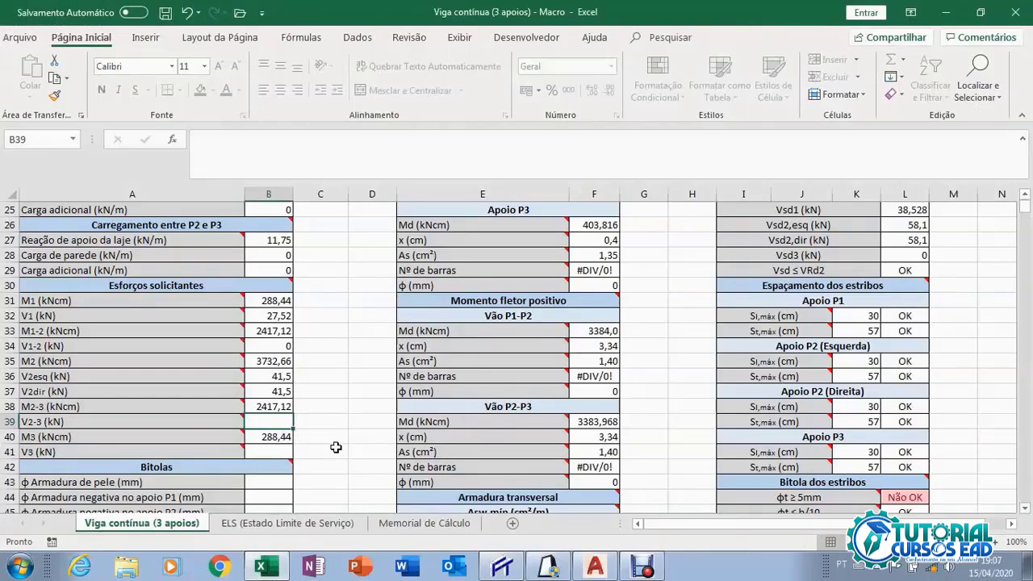
pyautogui.write('0')
pyautogui.click(274, 452)
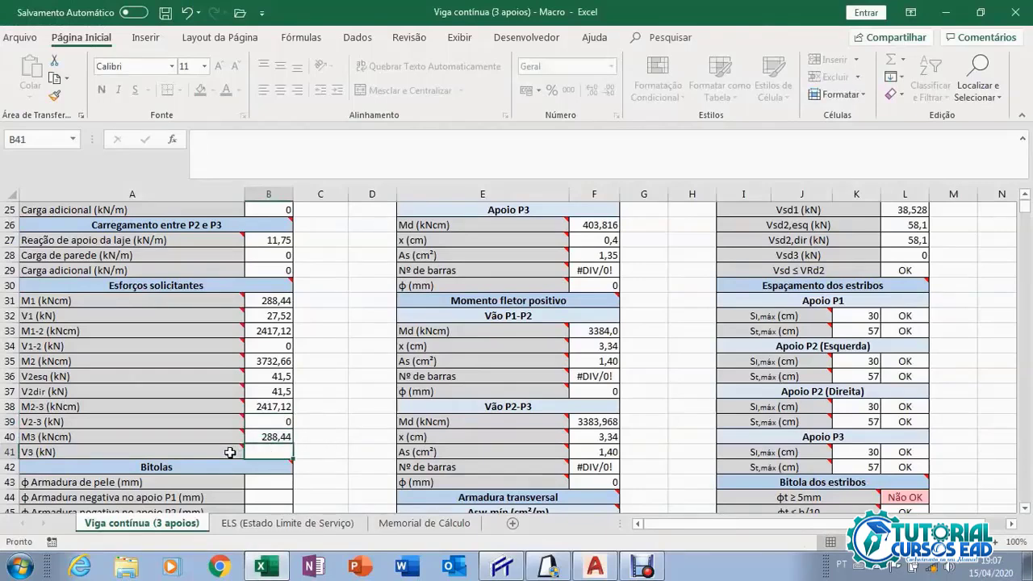
# Read the top beam's shear at the last support in Ftool and enter 27,52 kN as V3 in the Excel spreadsheet.
pyautogui.moveTo(230, 452)
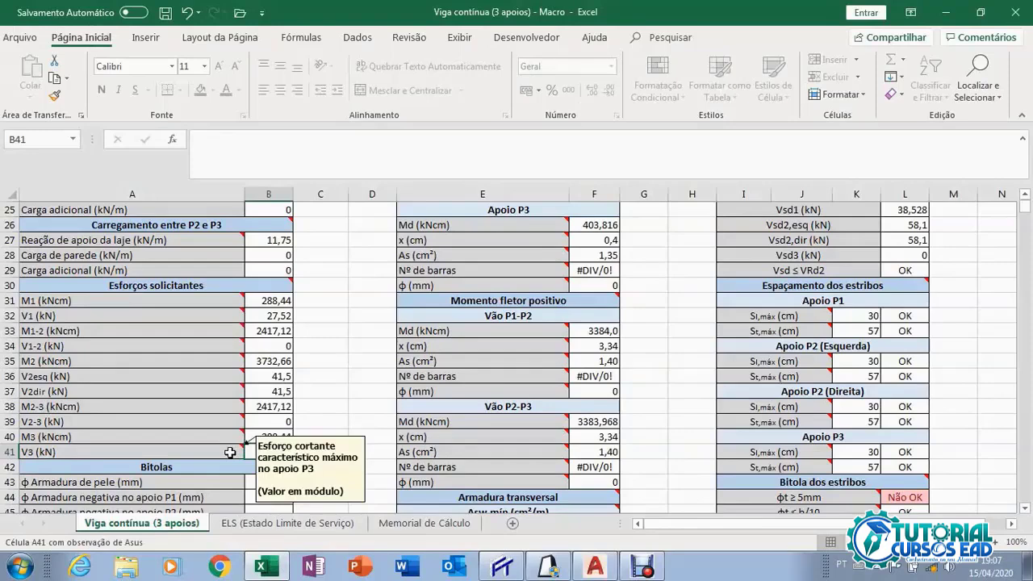
pyautogui.click(502, 568)
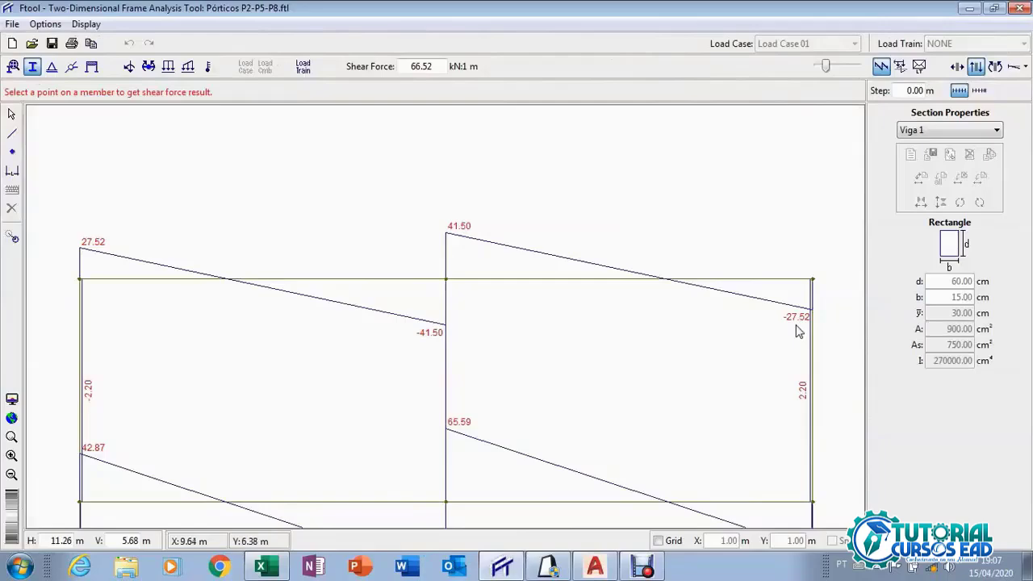
pyautogui.click(261, 567)
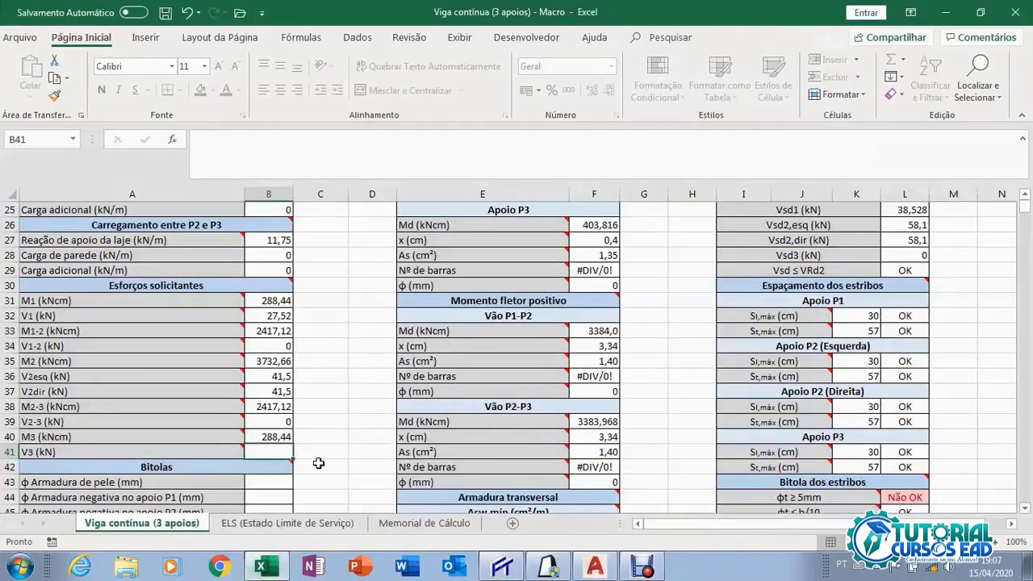
pyautogui.write('27,')
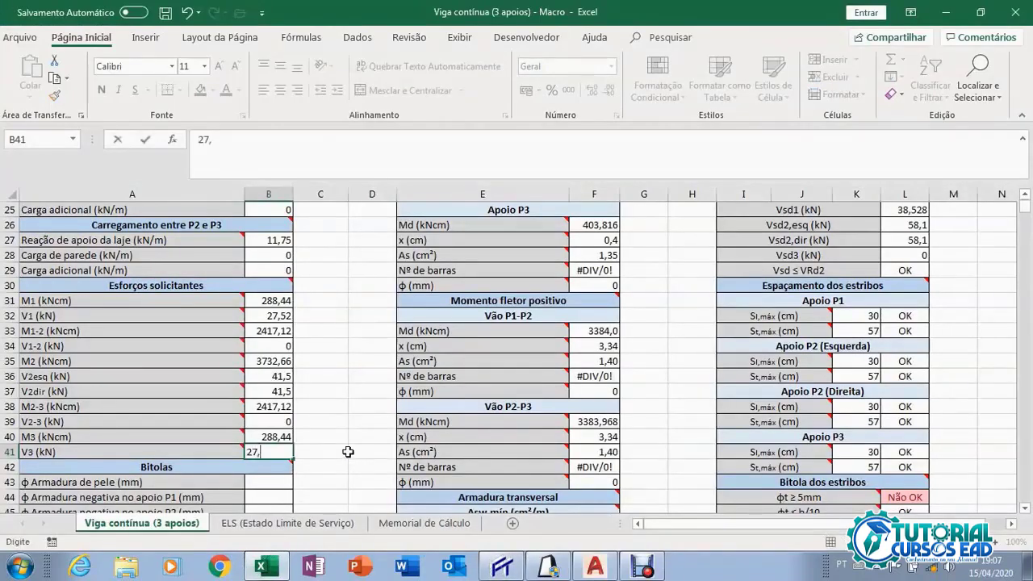
pyautogui.write('52')
pyautogui.click(282, 422)
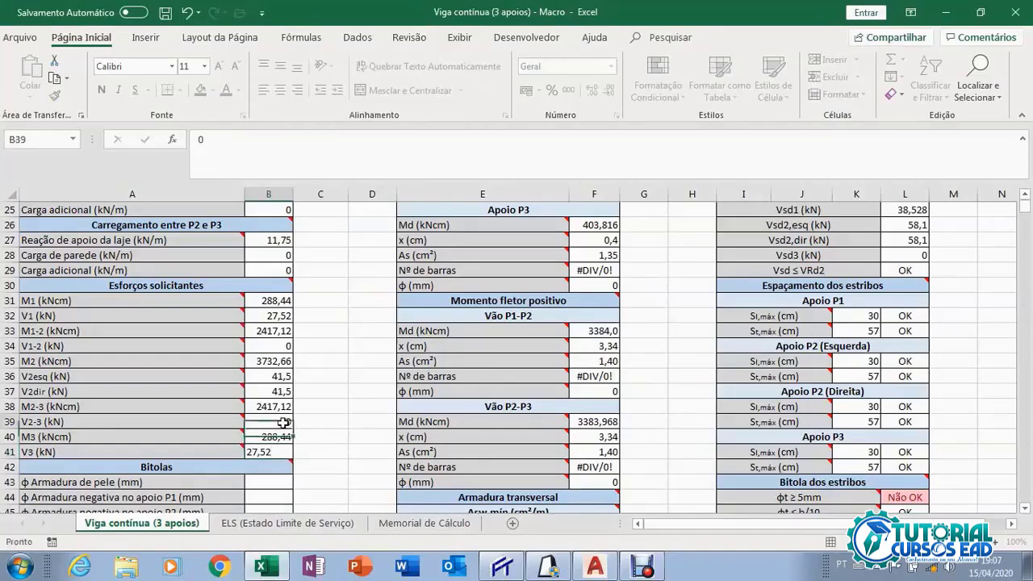
pyautogui.scroll(-3, 322, 403)
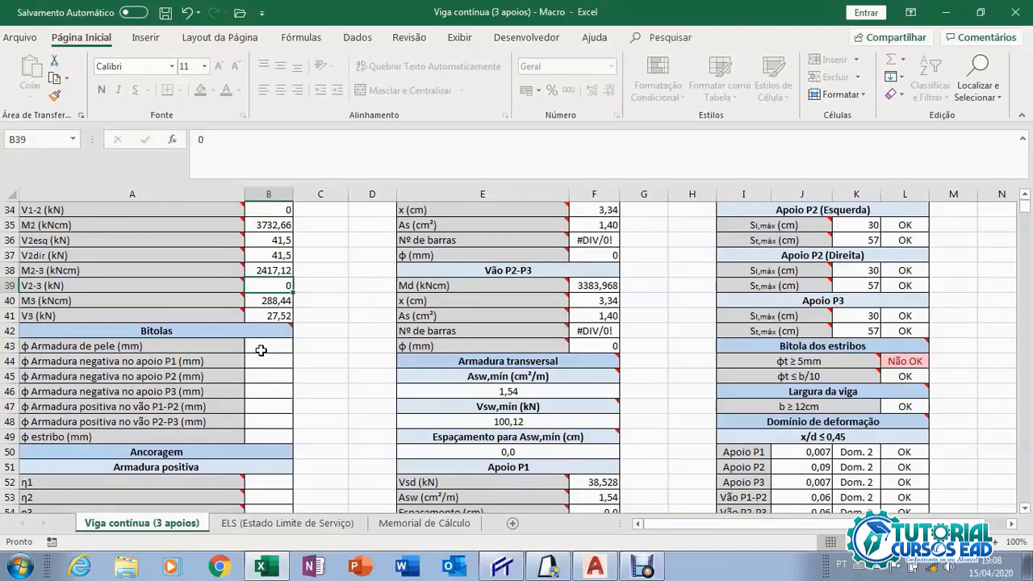
# Enter 6,3 mm as the skin reinforcement bar diameter (Armadura de pele) in the Bitolas section.
pyautogui.click(261, 349)
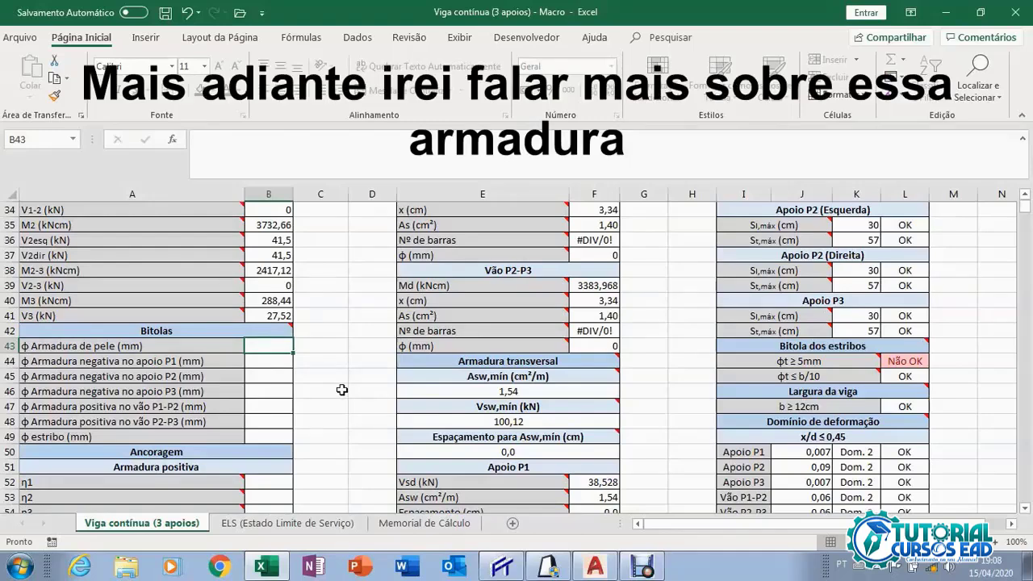
pyautogui.write('6')
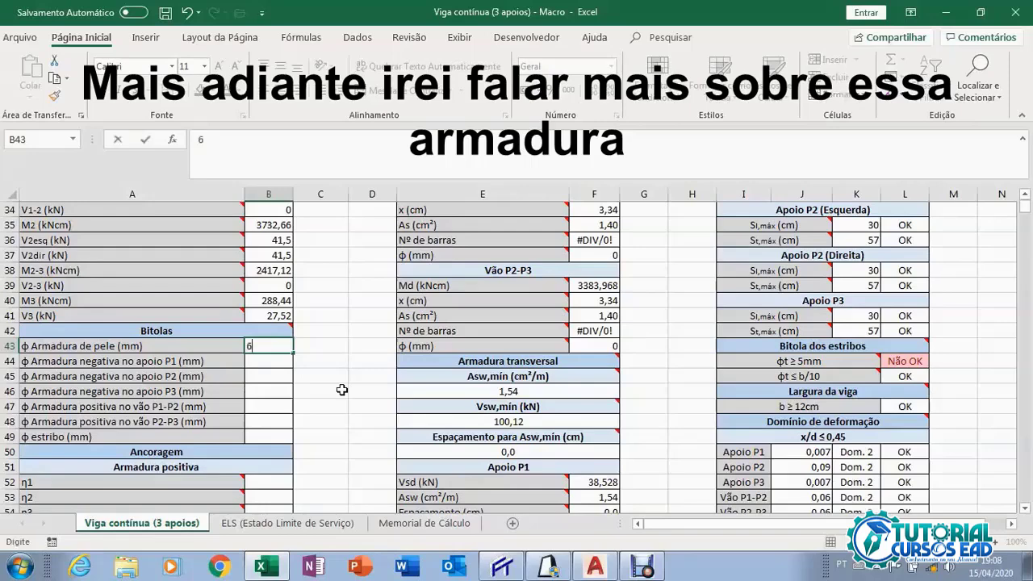
pyautogui.write(',3')
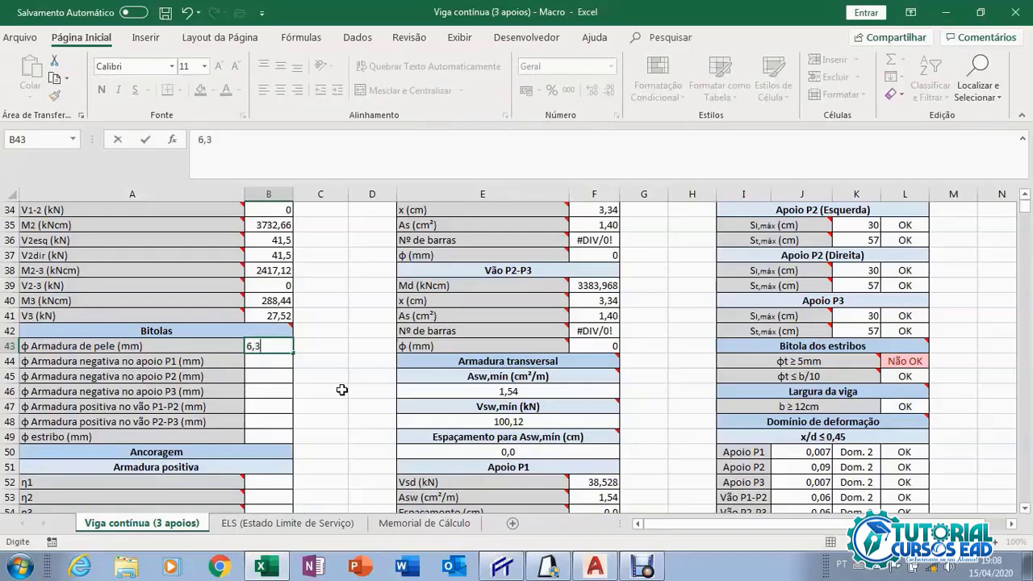
# Enter 10 mm as the negative reinforcement bar diameter at supports P1, P2 and P3.
pyautogui.click(280, 365)
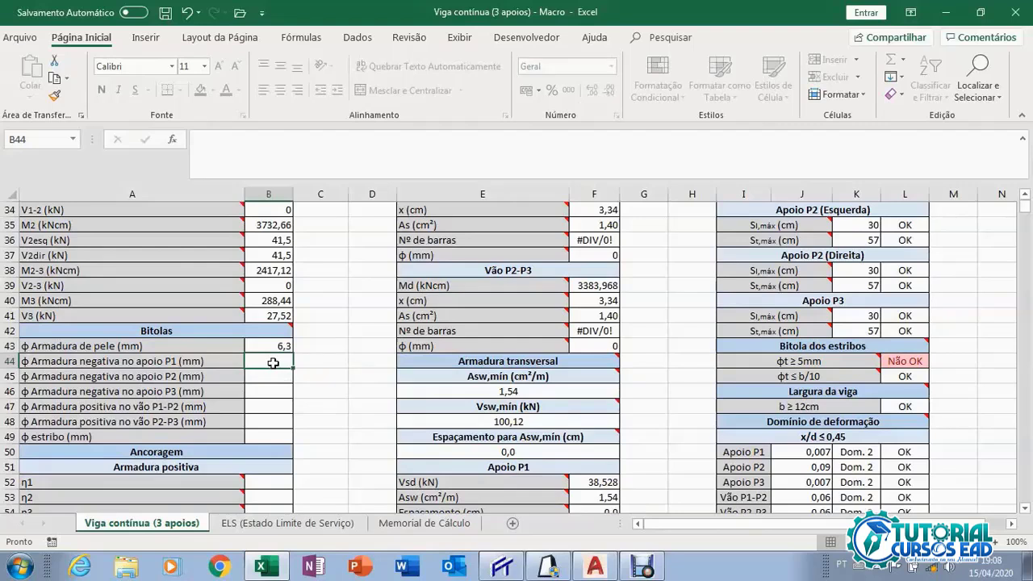
pyautogui.write('10')
pyautogui.click(272, 377)
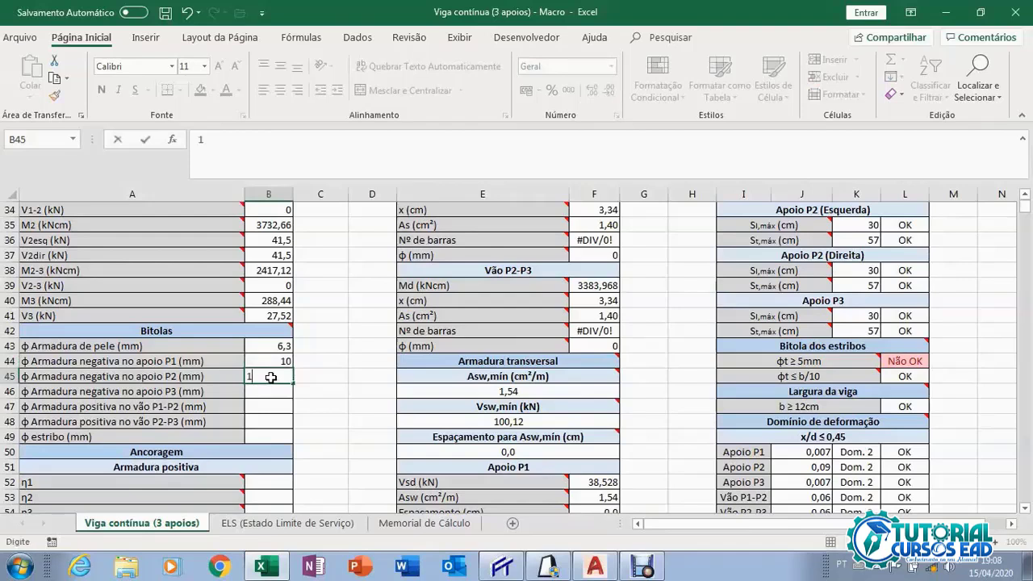
pyautogui.write('10')
pyautogui.click(267, 390)
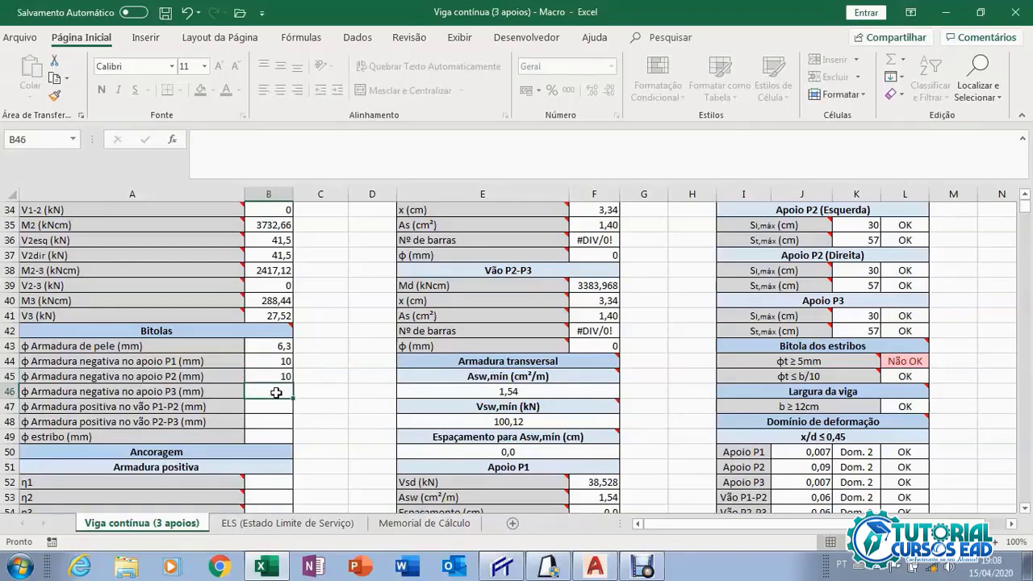
pyautogui.write('10')
# Enter 10 mm as the positive reinforcement bar diameter for spans P1-P2 and P2-P3.
pyautogui.click(270, 406)
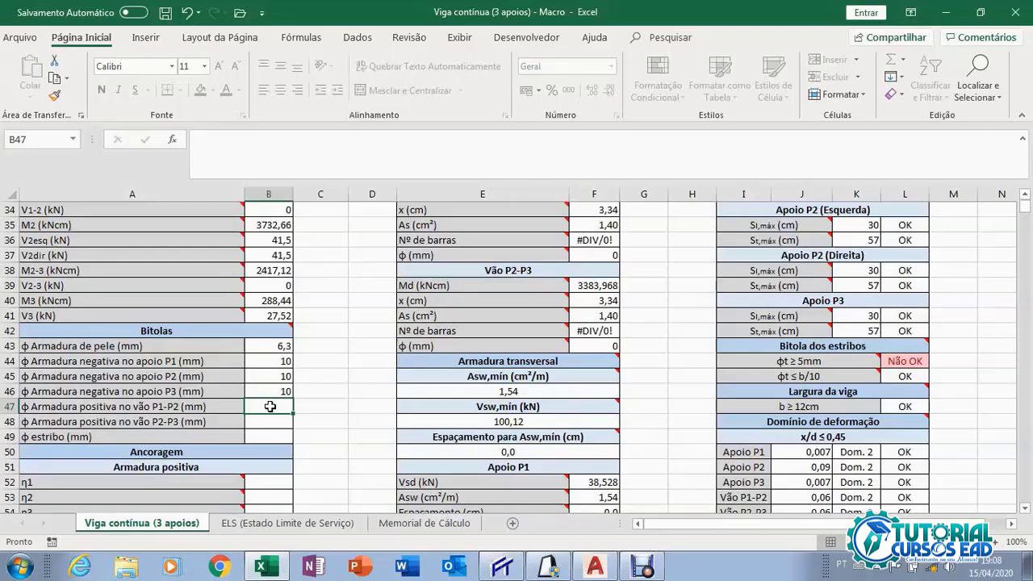
pyautogui.write('10')
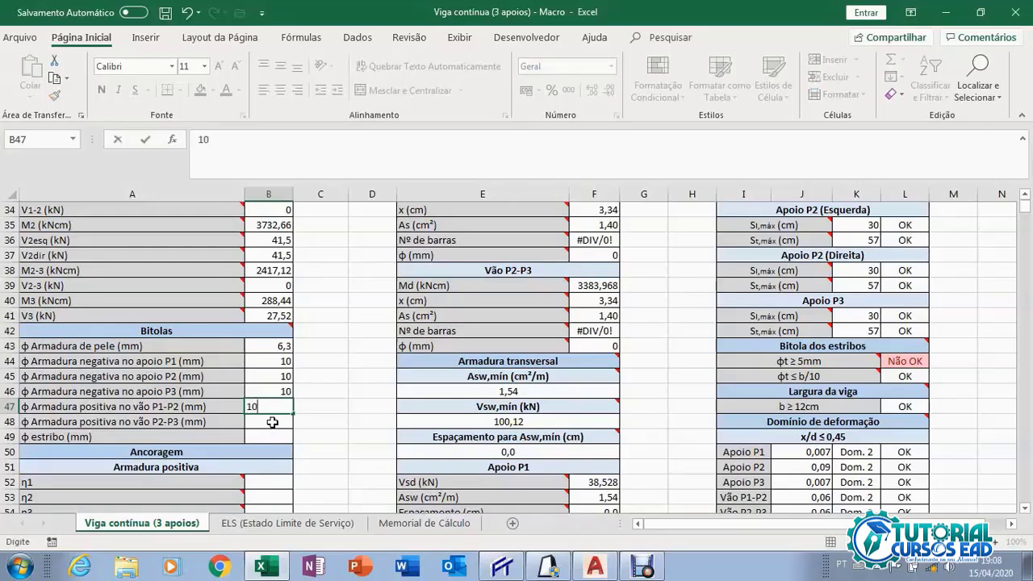
pyautogui.click(272, 422)
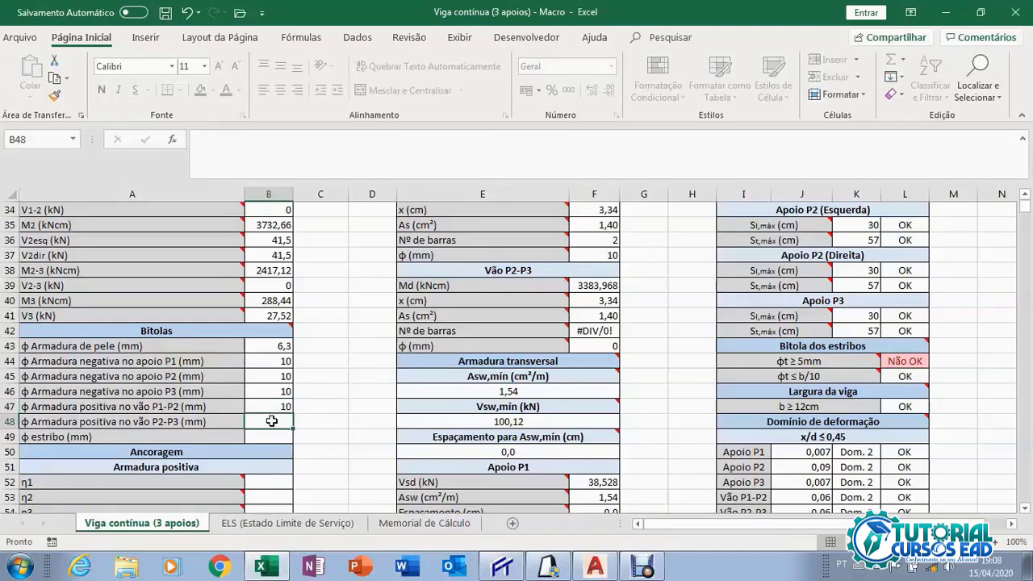
pyautogui.write('10')
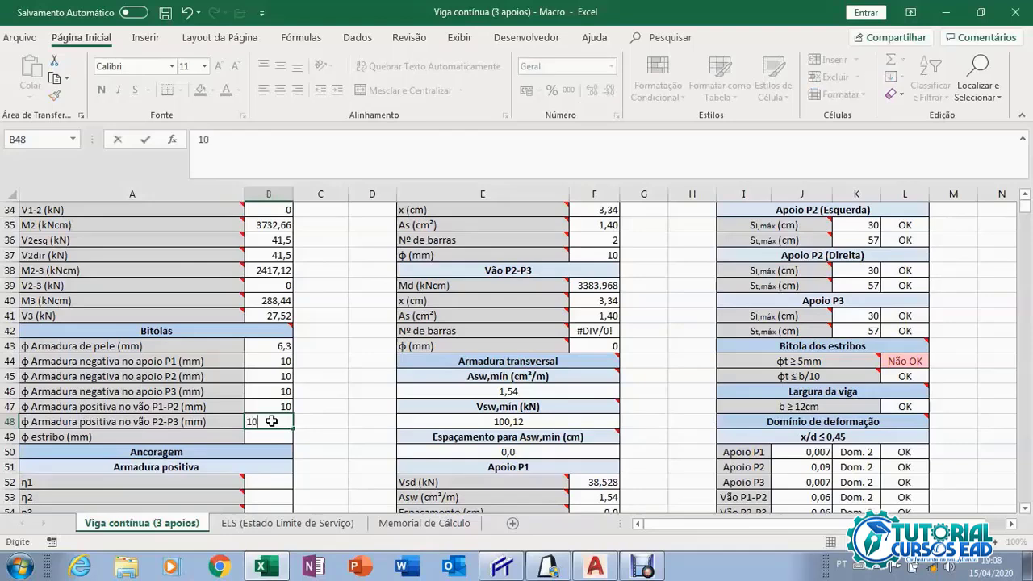
pyautogui.click(268, 405)
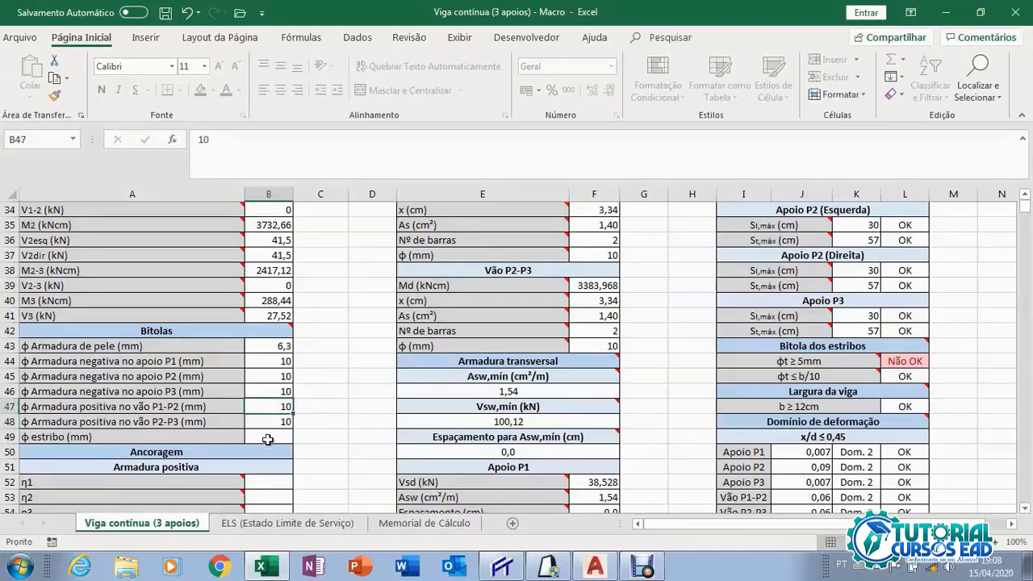
# Enter 5 mm as the stirrup diameter (φ estribo).
pyautogui.click(268, 434)
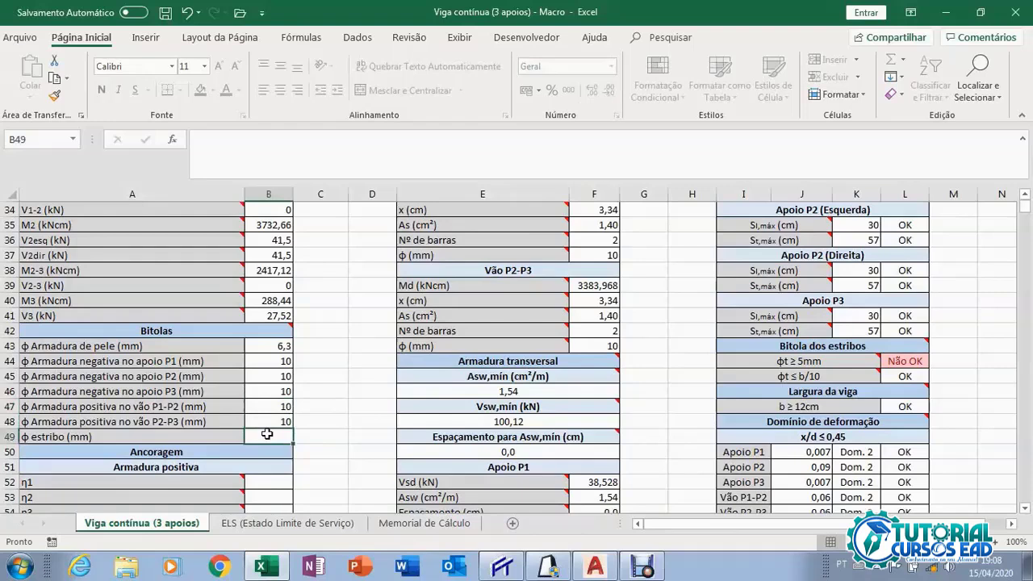
pyautogui.write('5')
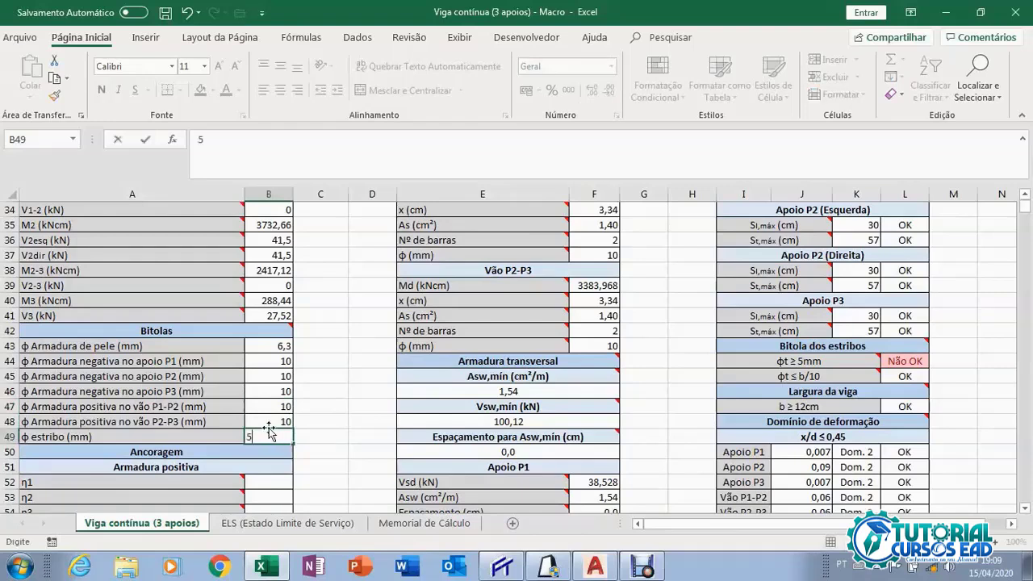
pyautogui.click(271, 437)
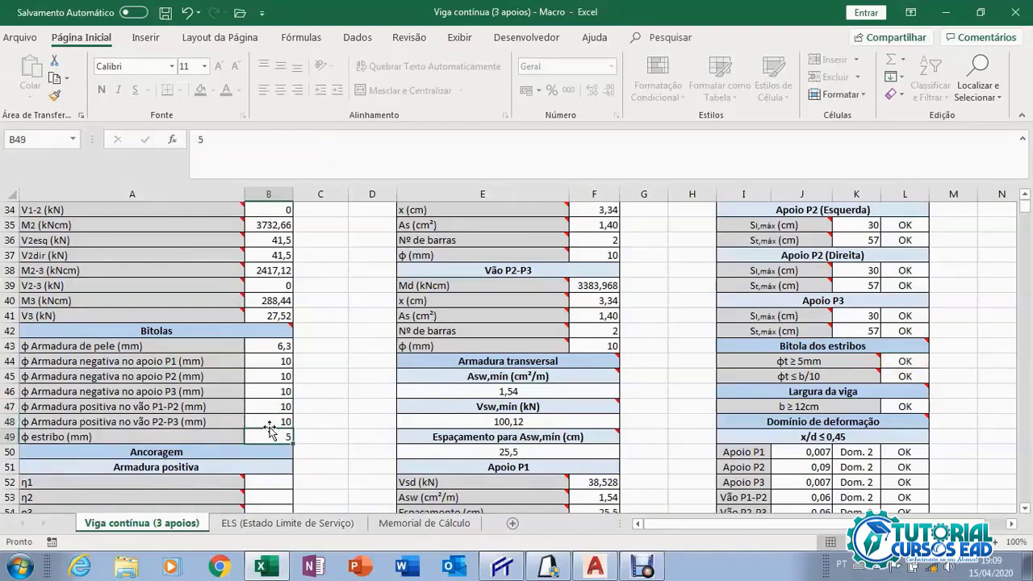
# Check the cell notes of the anchorage coefficients and enter 2,25 as η1 for the positive reinforcement.
pyautogui.scroll(-2, 266, 415)
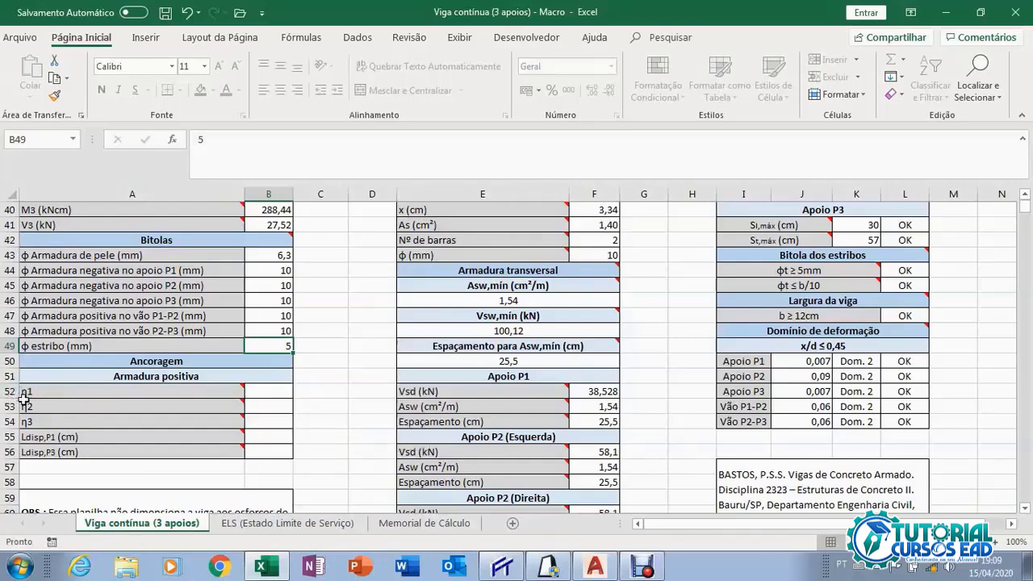
pyautogui.moveTo(40, 399)
pyautogui.moveTo(228, 393)
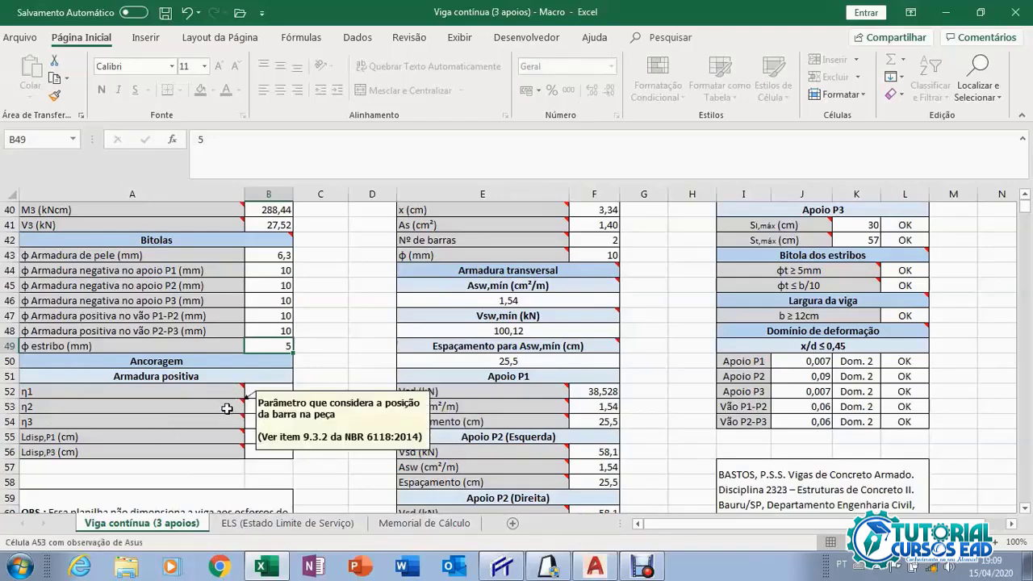
pyautogui.moveTo(227, 422)
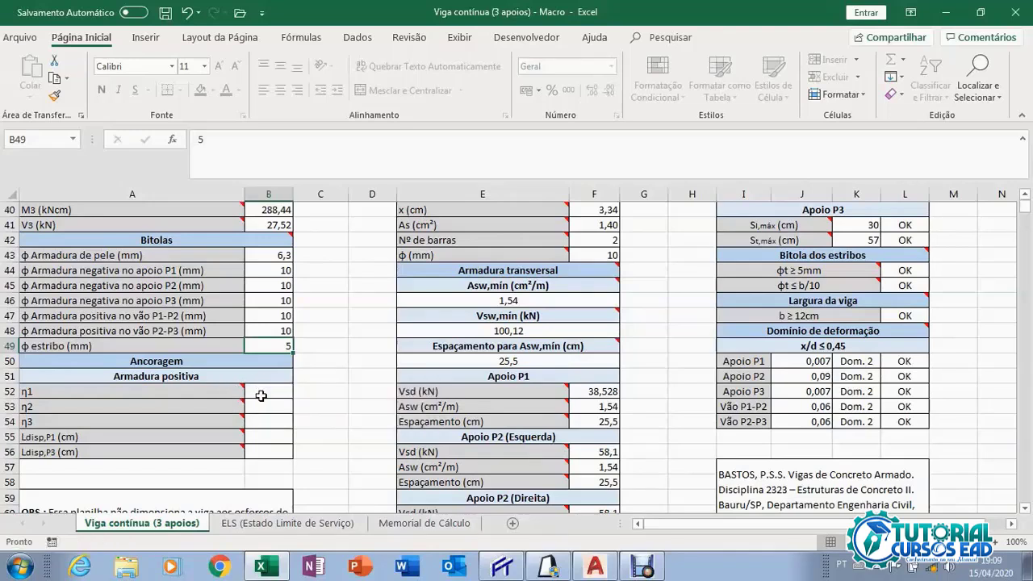
pyautogui.click(255, 393)
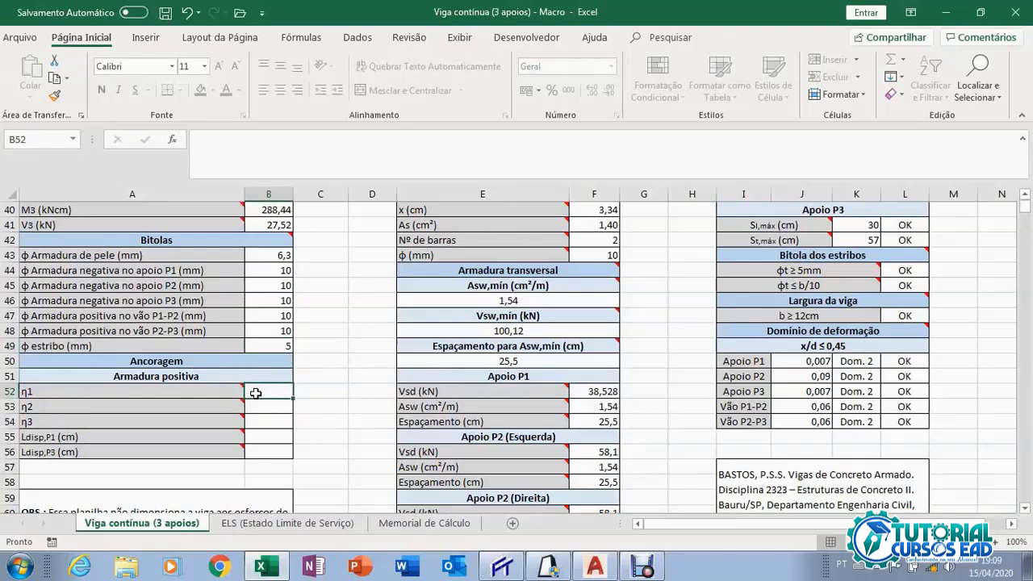
pyautogui.write('2,25')
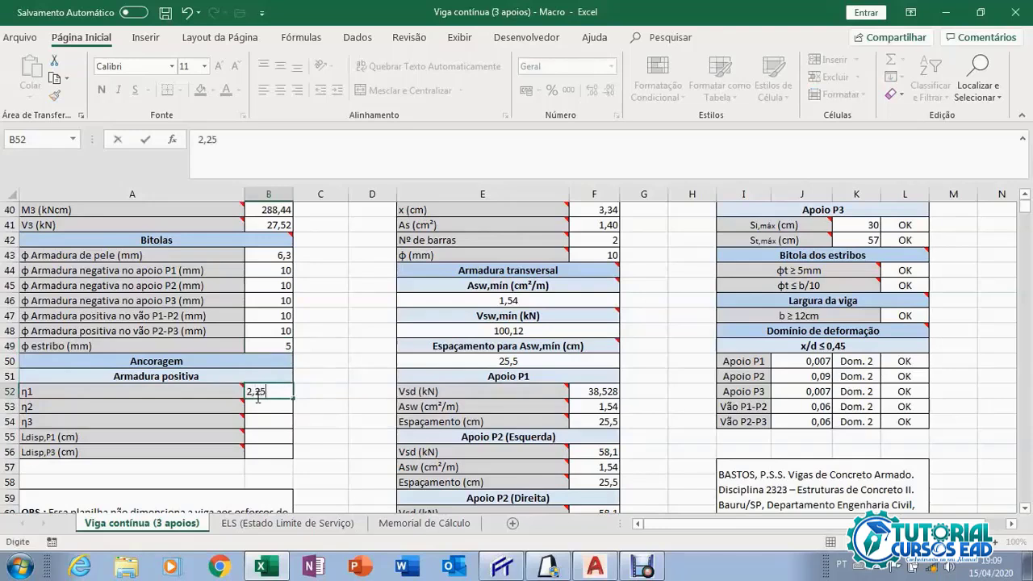
pyautogui.press('Return')
pyautogui.click(269, 391)
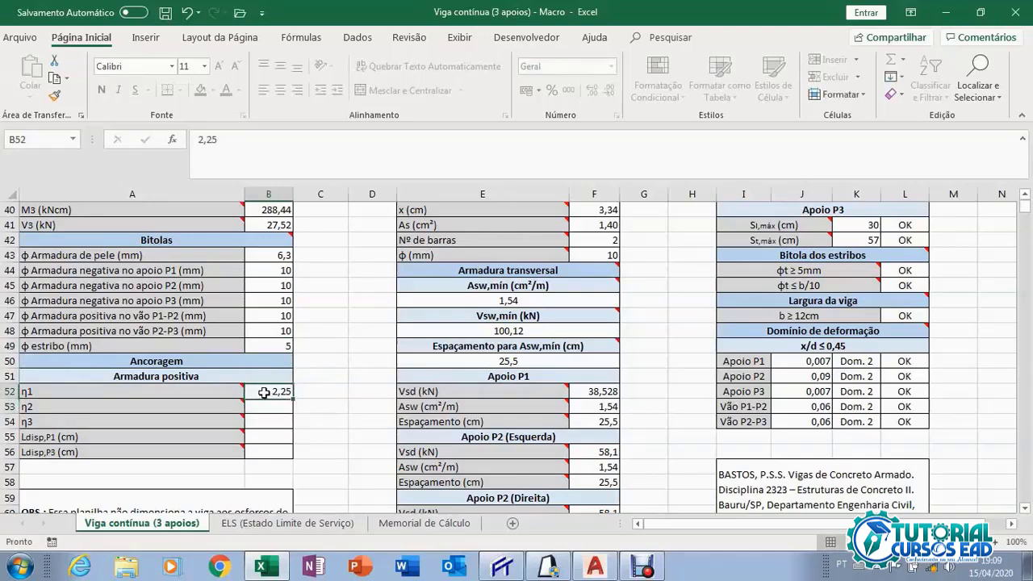
# Check the η2 cell note and enter 1 for both η2 and η3 in the positive reinforcement anchorage section.
pyautogui.click(258, 403)
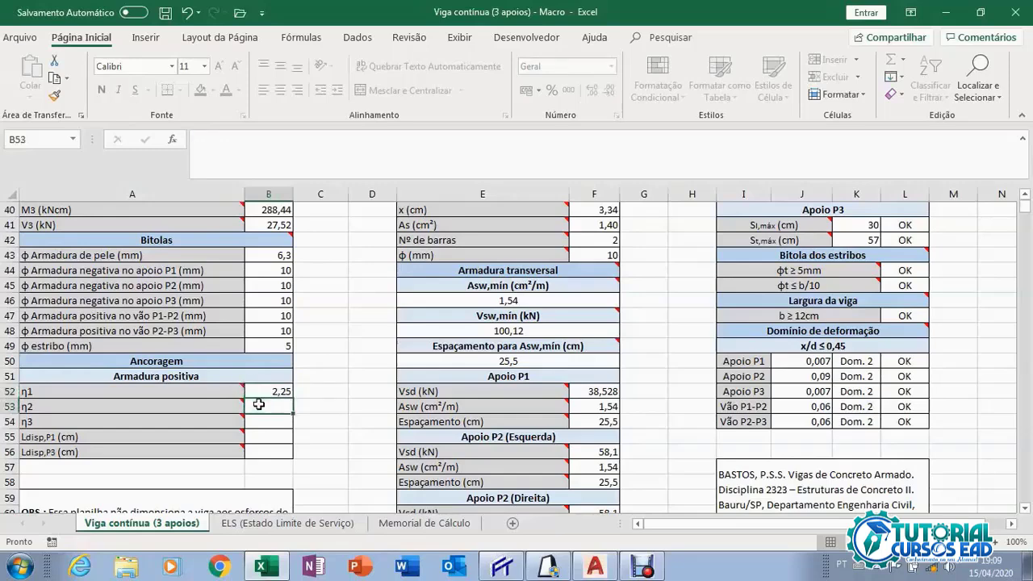
pyautogui.moveTo(230, 406)
pyautogui.click(264, 419)
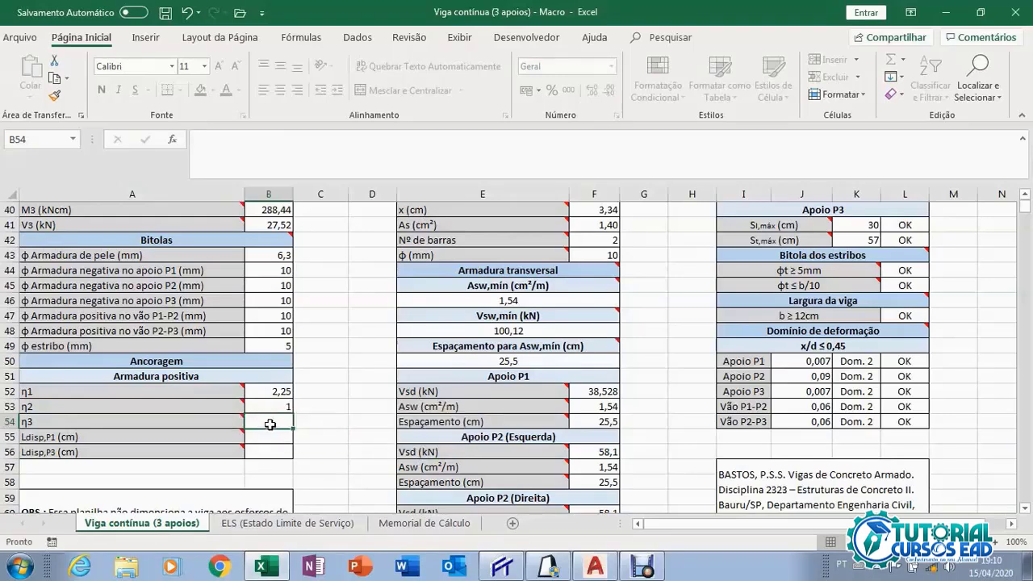
pyautogui.press('Return')
pyautogui.click(269, 424)
pyautogui.write('1')
pyautogui.press('Return')
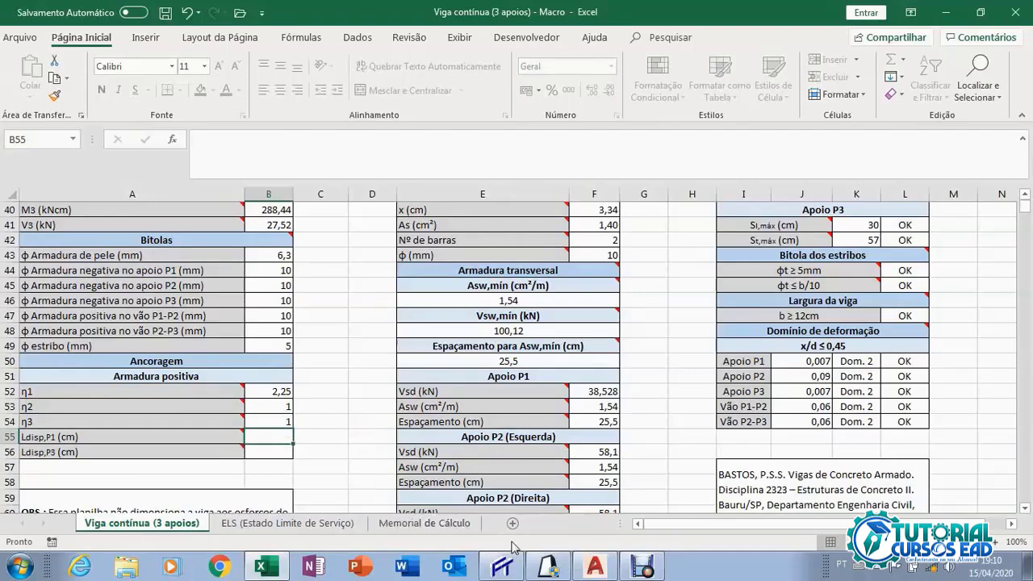
# Switch to Eberick and examine the widths of end columns P2 and P8 where the beam is supported in section Corte A-A.
pyautogui.click(548, 568)
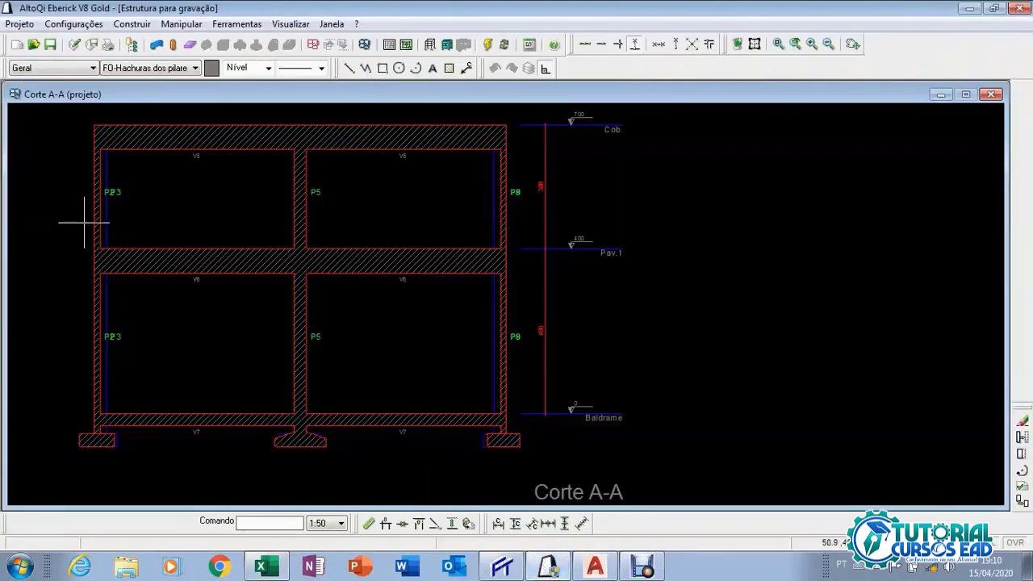
pyautogui.scroll(3, 84, 222)
pyautogui.scroll(-3, 108, 223)
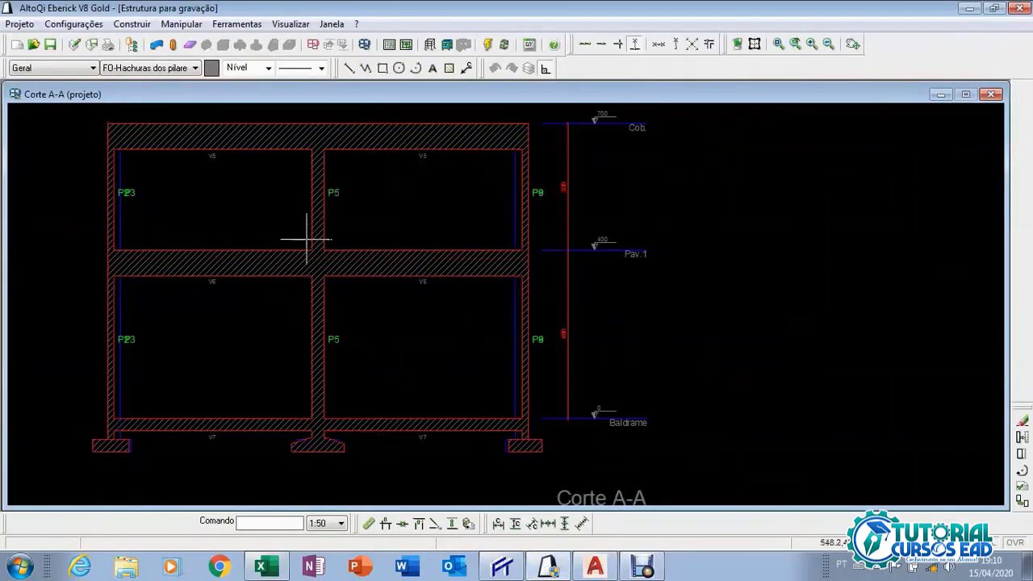
pyautogui.scroll(5, 530, 191)
pyautogui.scroll(-3, 516, 218)
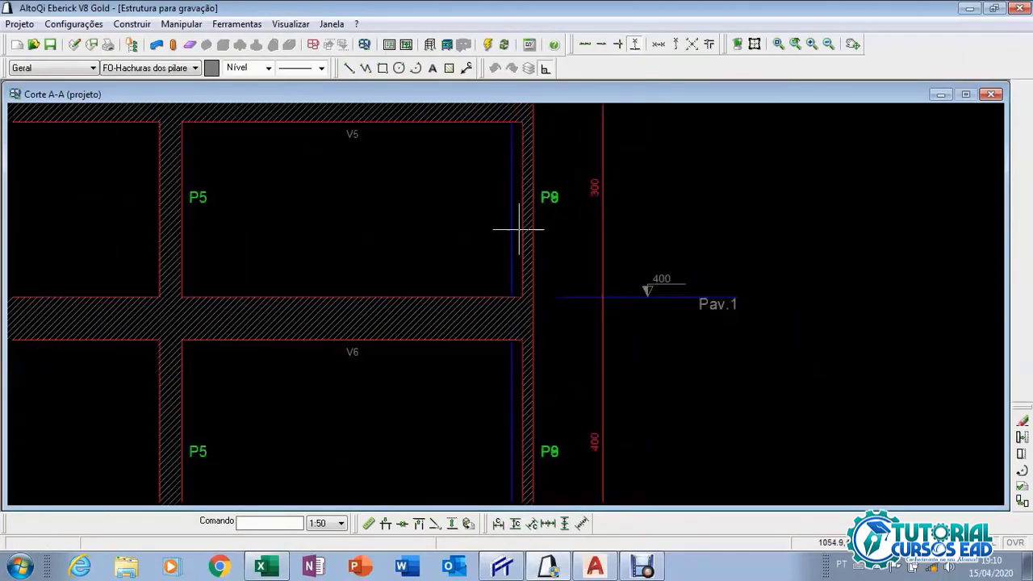
pyautogui.scroll(2, 67, 234)
pyautogui.scroll(2, 111, 207)
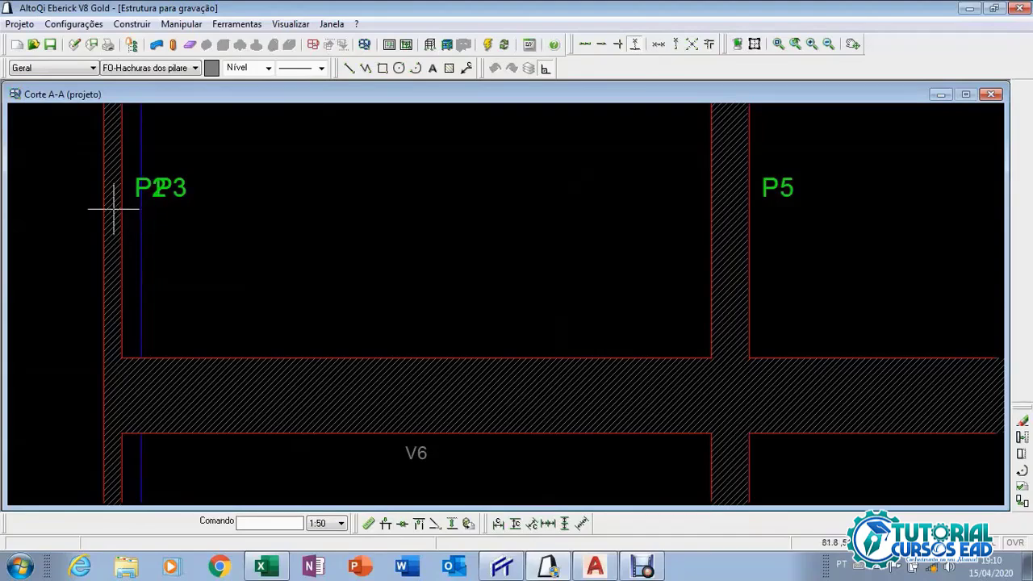
pyautogui.scroll(1, 113, 208)
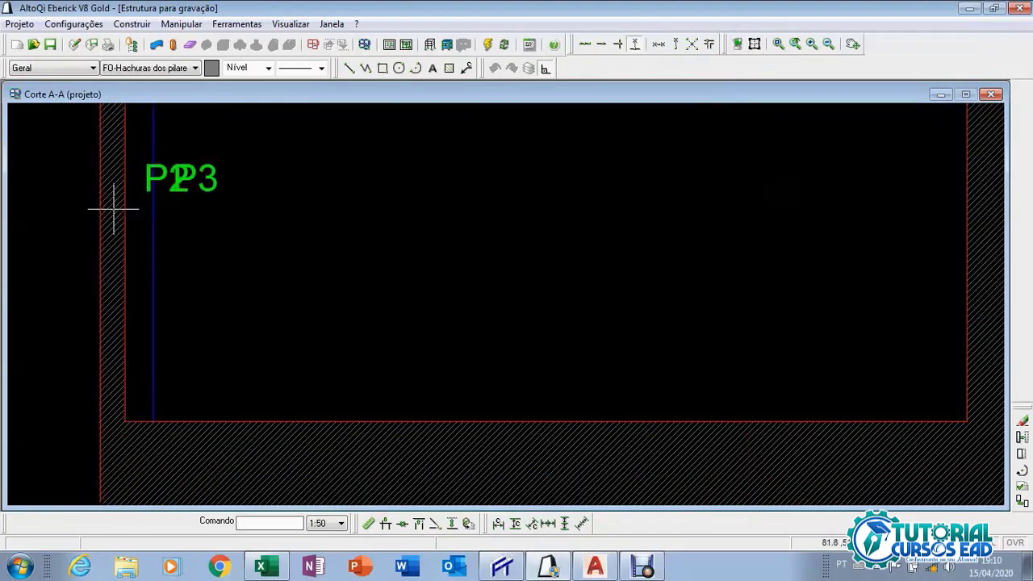
pyautogui.scroll(-2, 111, 206)
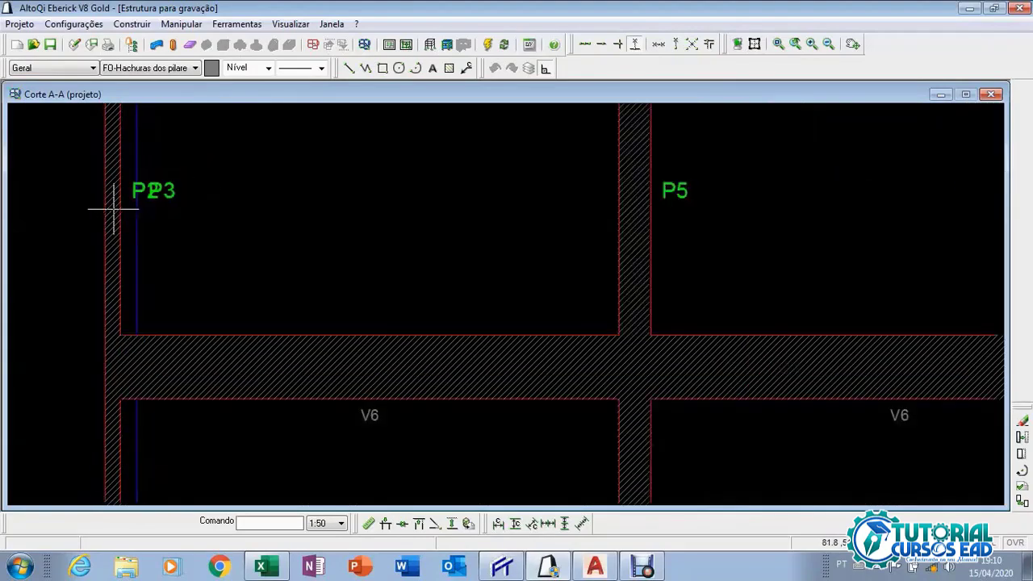
pyautogui.scroll(1, 111, 212)
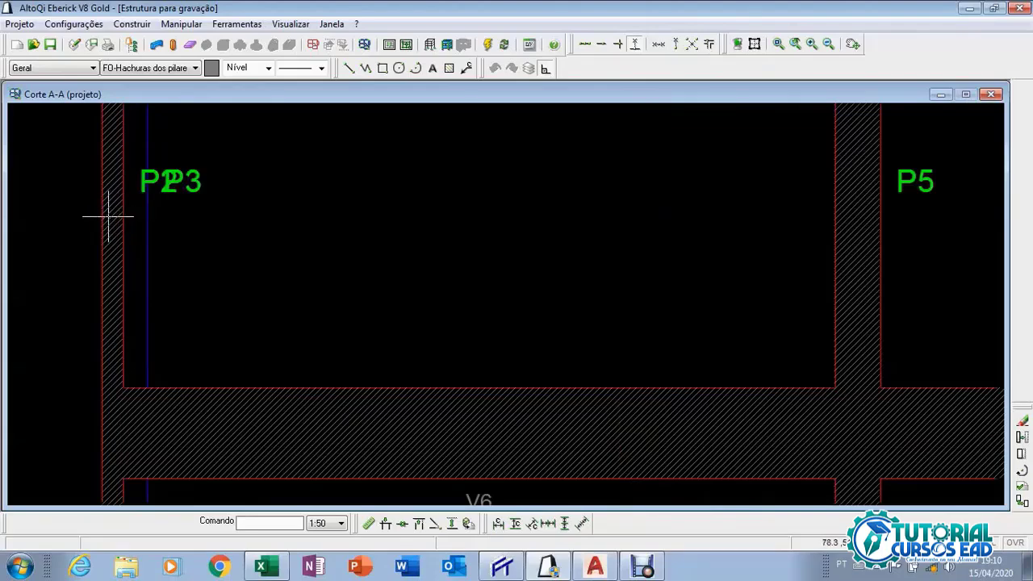
# Return to the Excel spreadsheet and enter 12 cm as the available anchorage lengths Ldisp,P1 and Ldisp,P3.
pyautogui.click(273, 571)
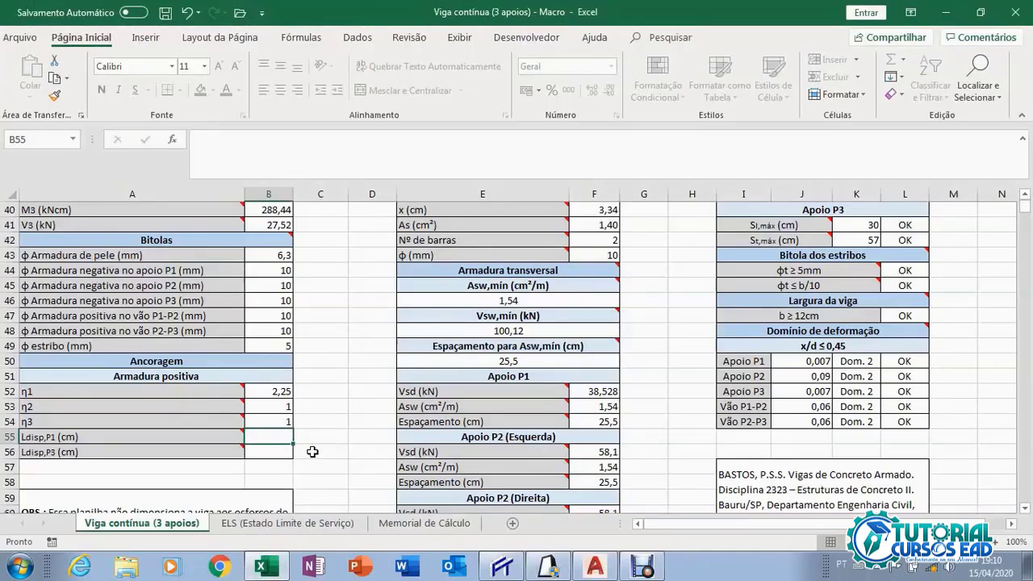
pyautogui.write('12')
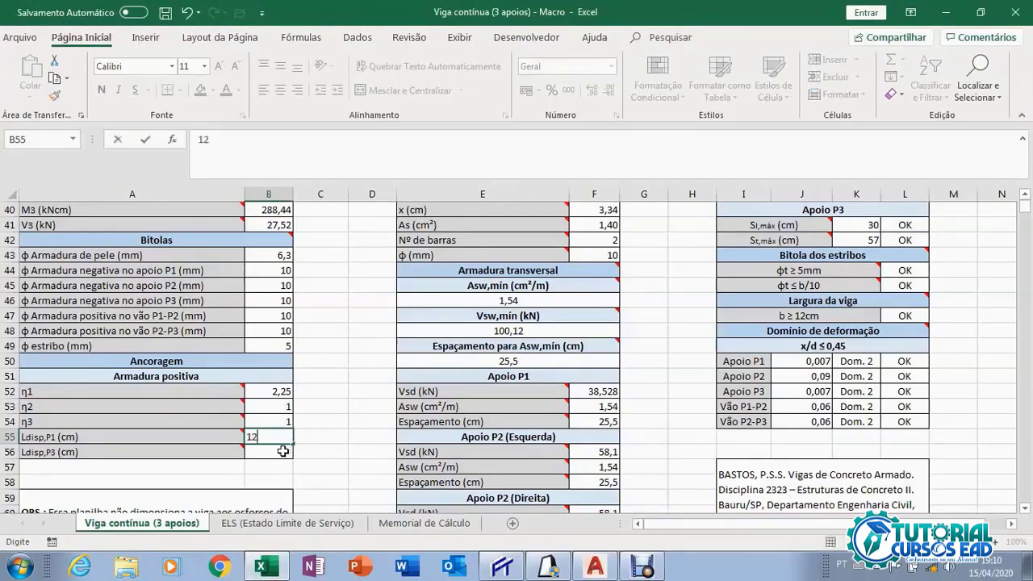
pyautogui.click(273, 449)
pyautogui.write('12')
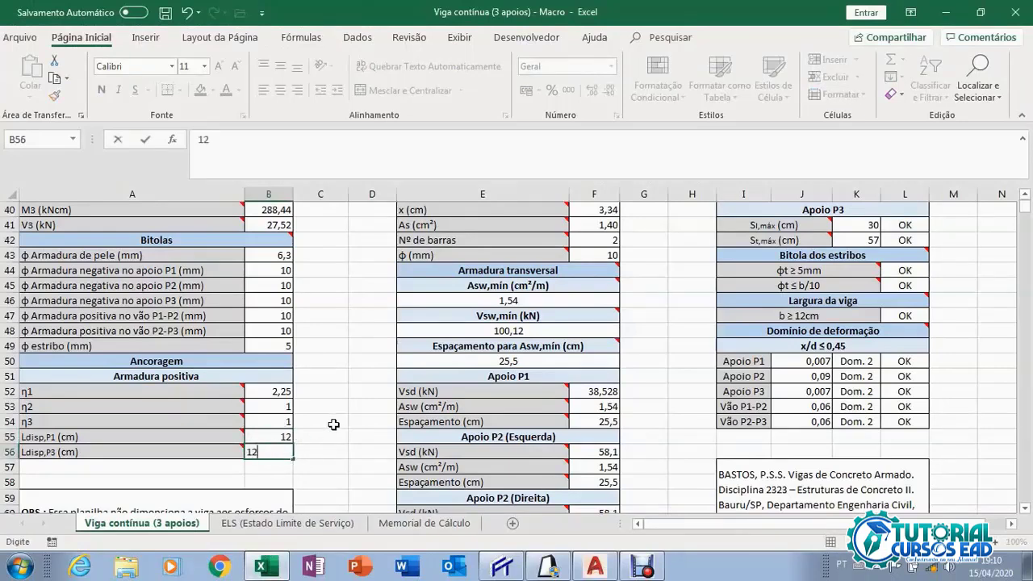
pyautogui.click(276, 425)
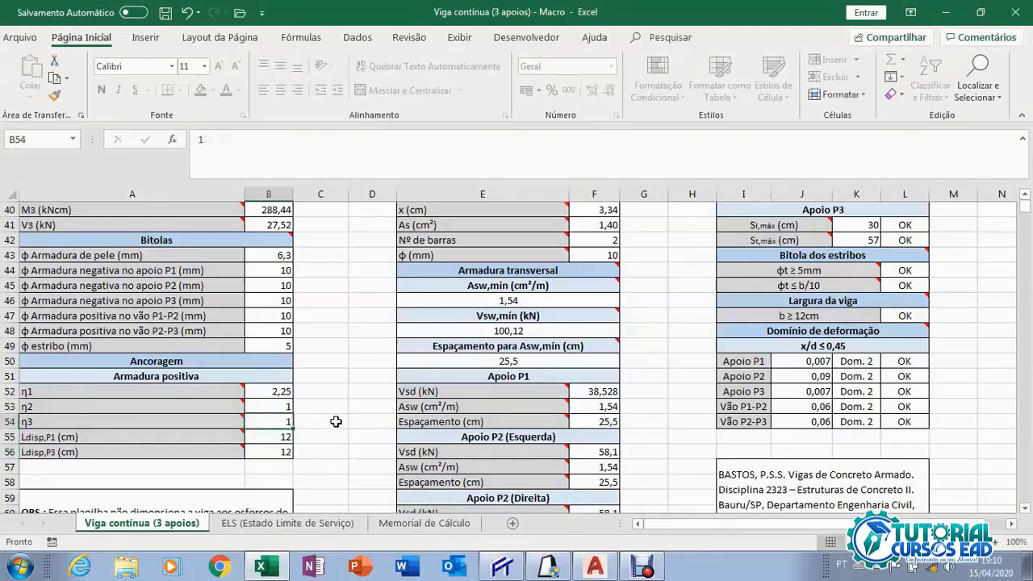
pyautogui.scroll(-1, 336, 421)
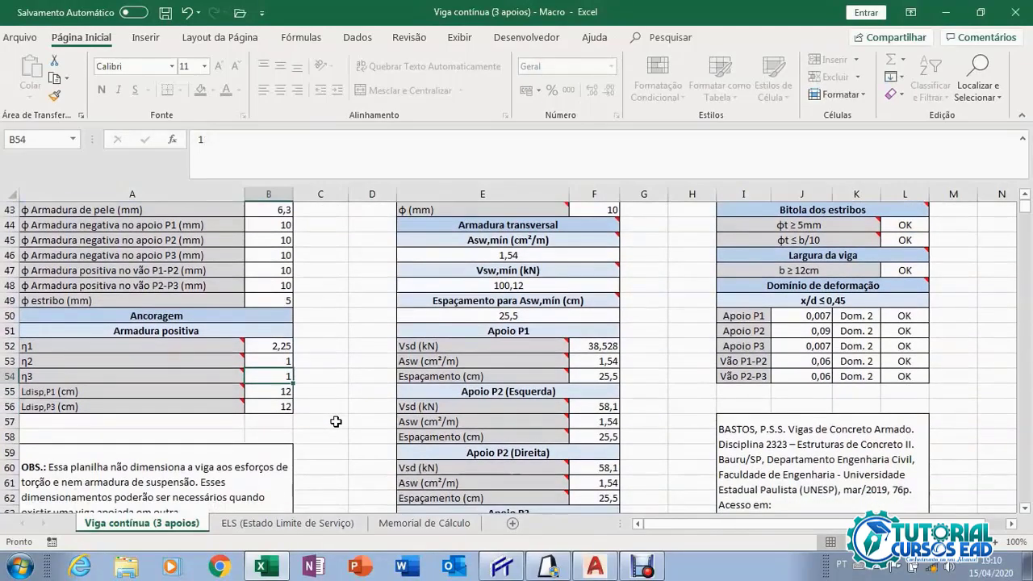
# Skim the full Saída de dados column, from the beam's self-weight down to the positive reinforcement anchorage at Apoio P3.
pyautogui.scroll(9, 336, 422)
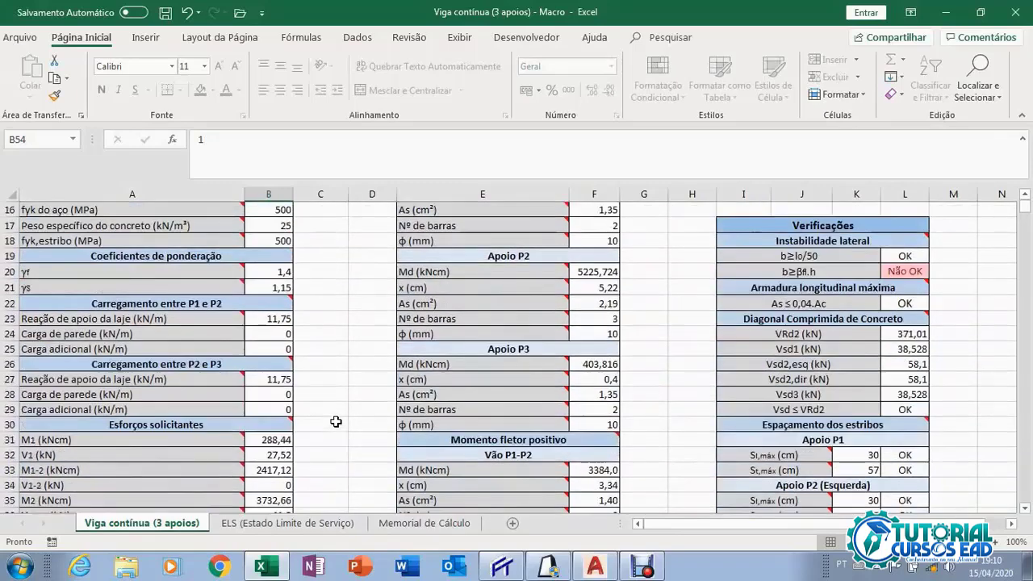
pyautogui.scroll(5, 335, 421)
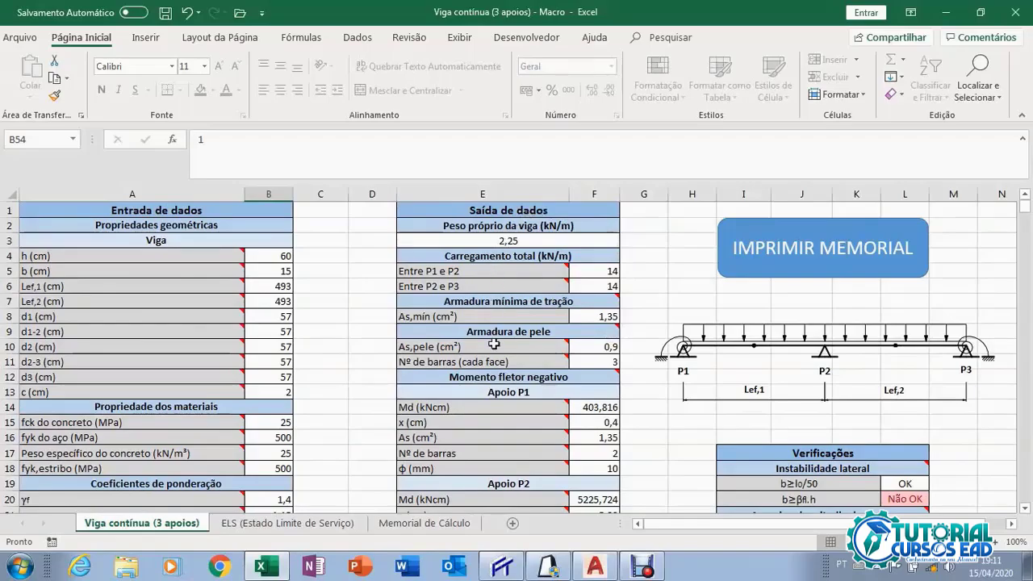
pyautogui.scroll(-5, 493, 347)
pyautogui.scroll(-15, 493, 349)
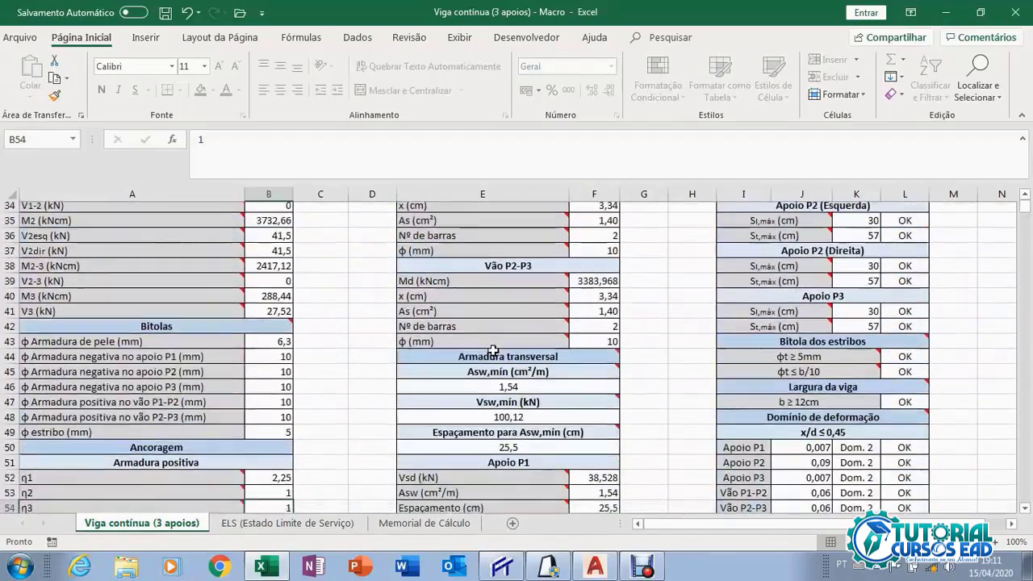
pyautogui.scroll(-8, 493, 358)
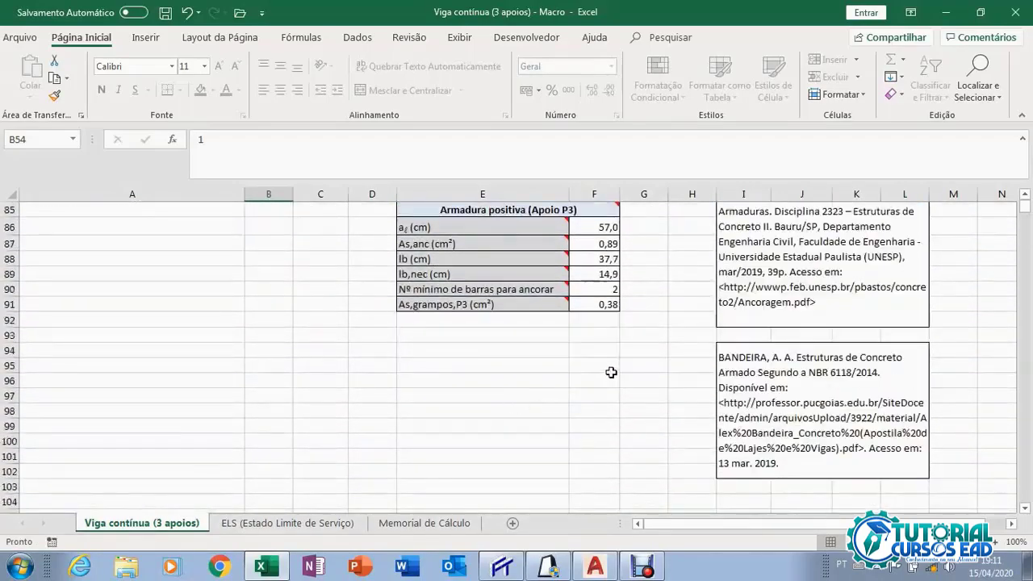
pyautogui.scroll(15, 611, 371)
pyautogui.scroll(13, 622, 331)
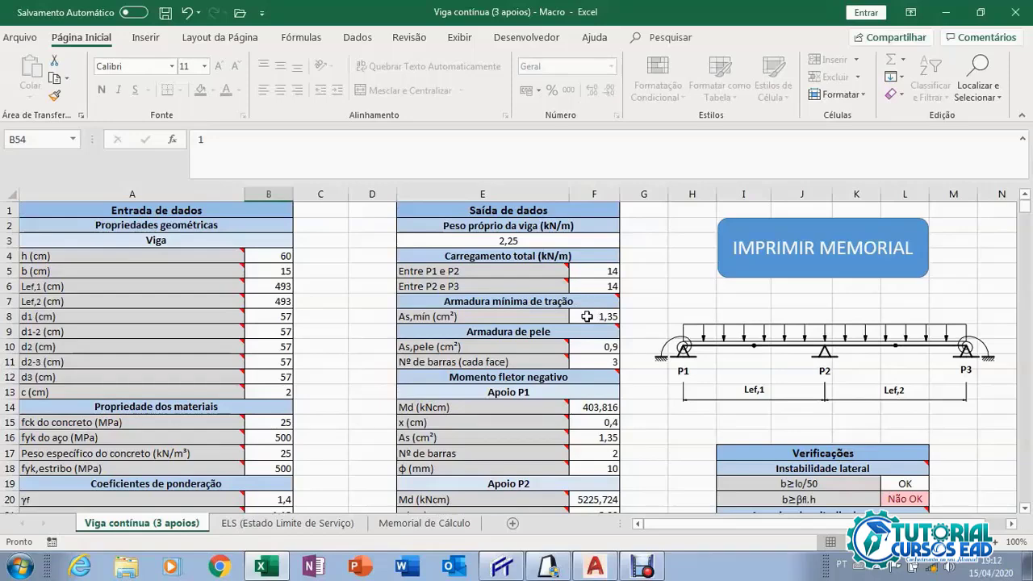
# Review the total loading, minimum tension reinforcement, skin reinforcement and negative-moment results at Apoio P1 against the input data.
pyautogui.moveTo(591, 303)
pyautogui.scroll(-5, 268, 307)
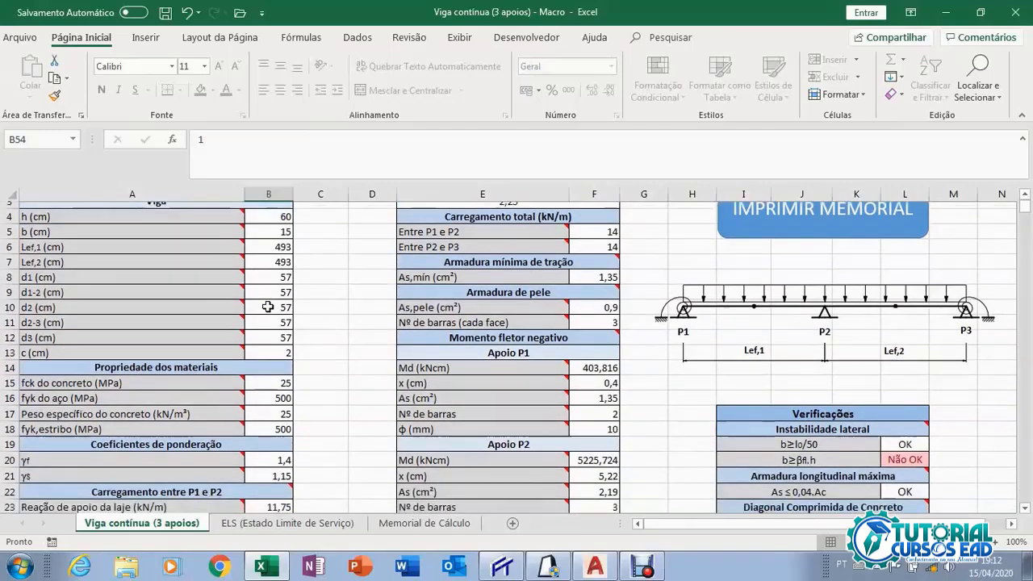
pyautogui.scroll(-4, 268, 315)
pyautogui.scroll(9, 350, 369)
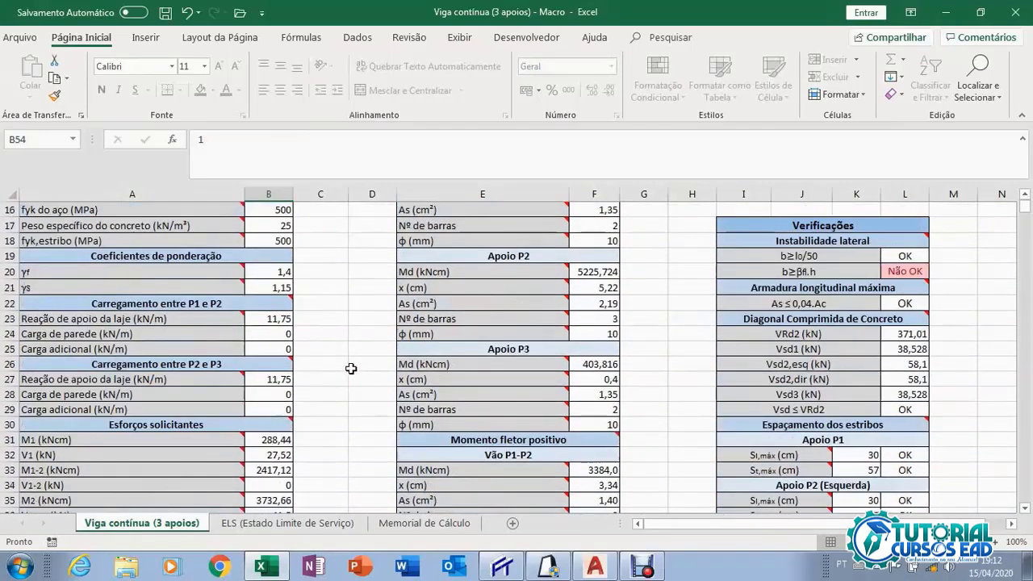
pyautogui.scroll(1, 351, 369)
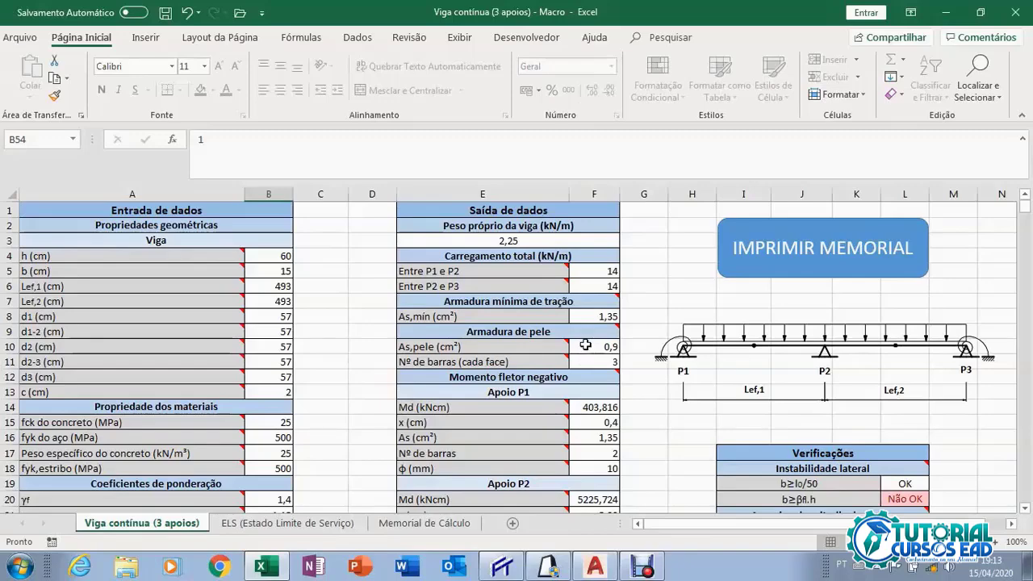
pyautogui.scroll(-1, 585, 344)
pyautogui.scroll(1, 584, 343)
pyautogui.scroll(-1, 609, 358)
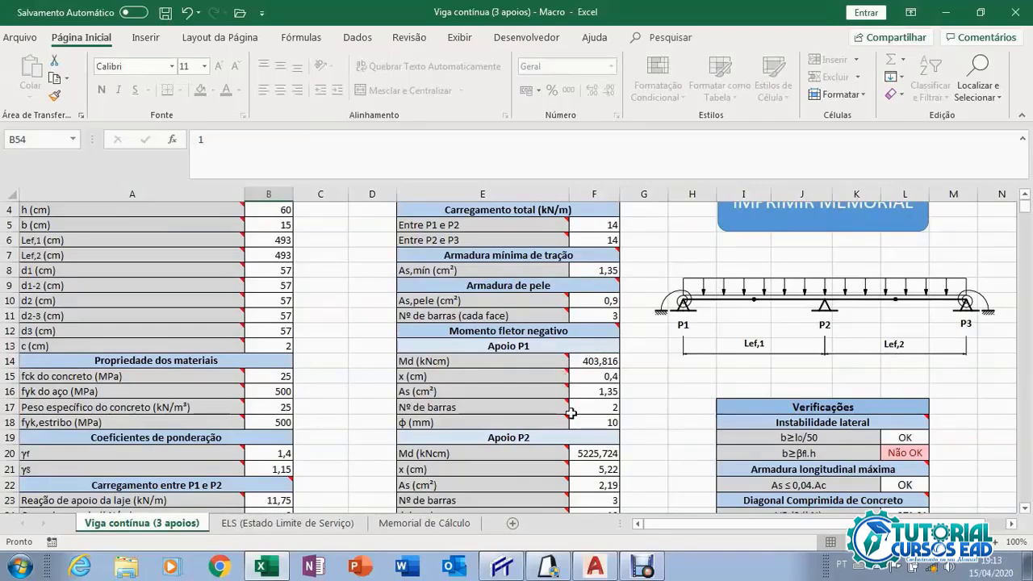
pyautogui.scroll(-2, 569, 413)
pyautogui.scroll(-1, 560, 436)
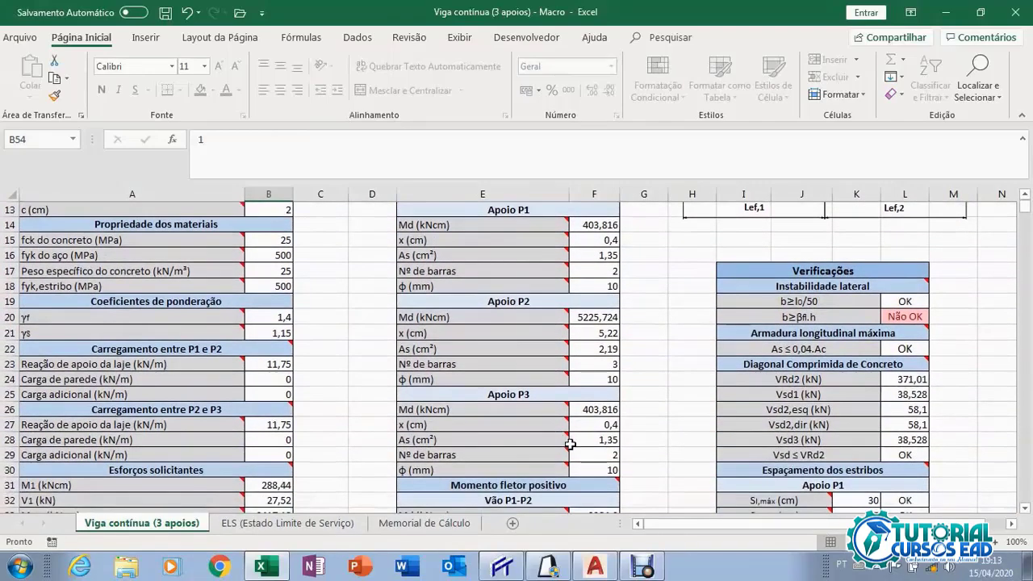
pyautogui.scroll(1, 600, 434)
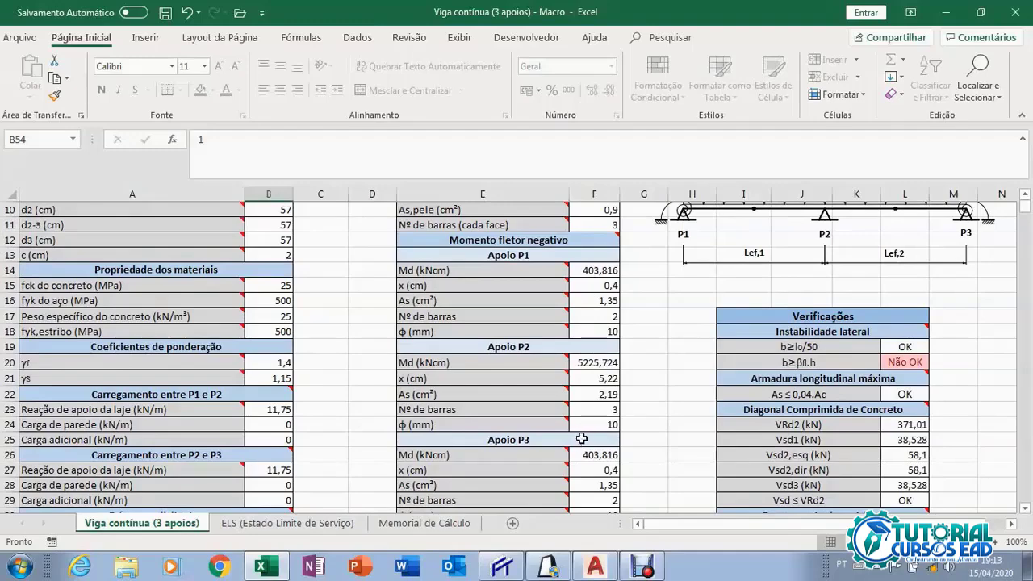
pyautogui.scroll(1, 590, 321)
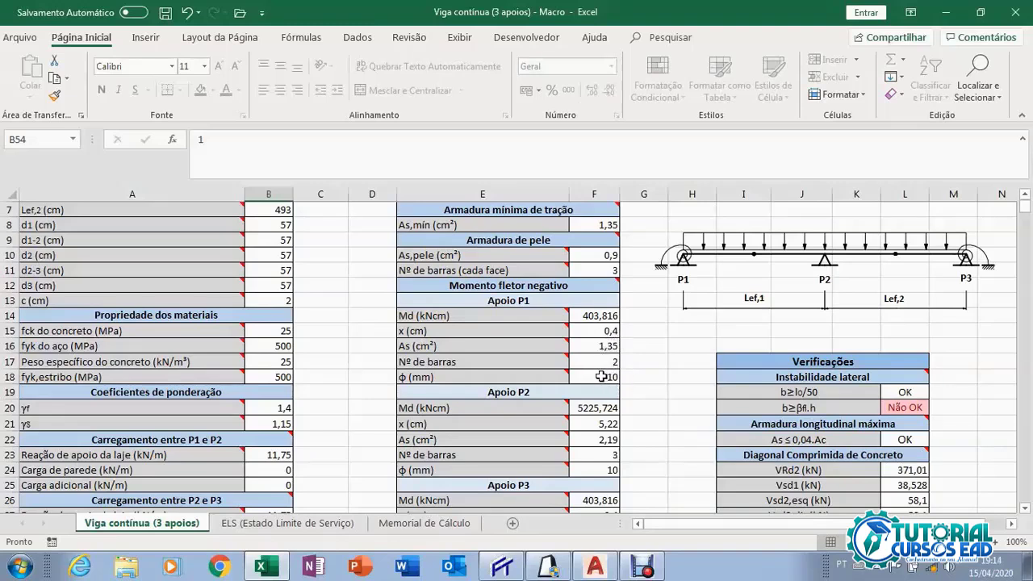
# Check the bar diameters in the Bitolas inputs against the negative reinforcement results for supports P1, P2 and P3.
pyautogui.scroll(-7, 601, 376)
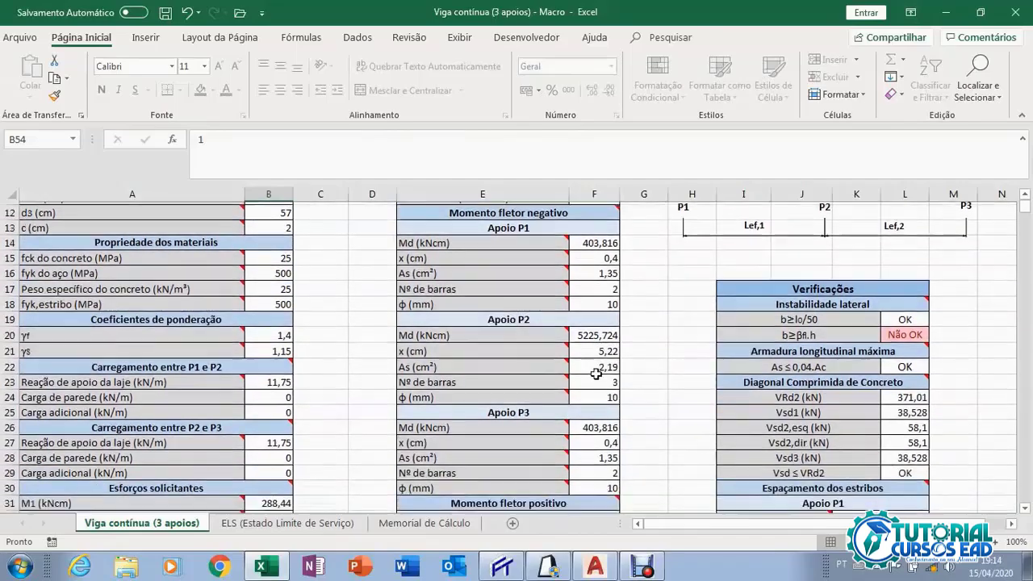
pyautogui.scroll(-2, 360, 389)
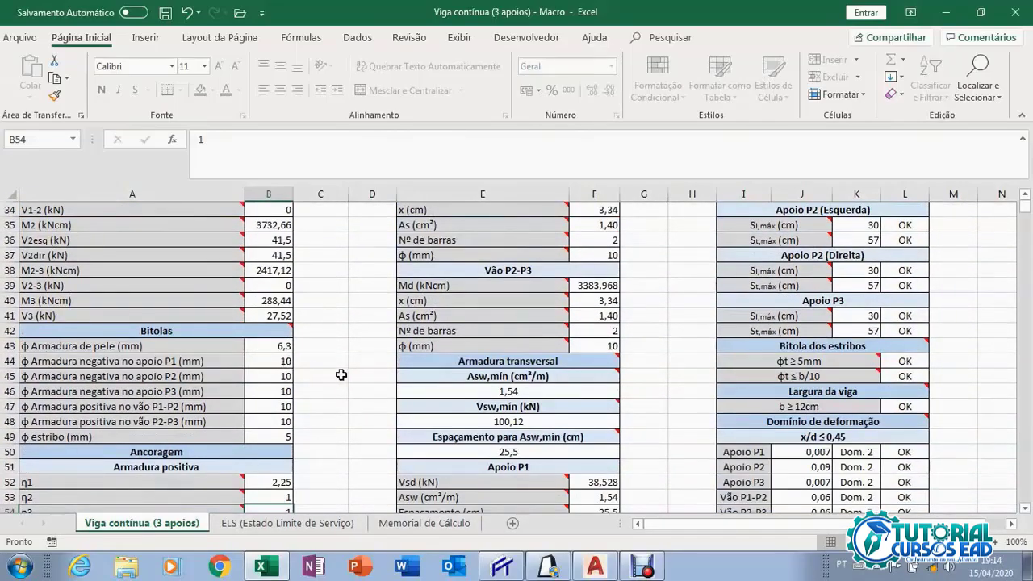
pyautogui.scroll(6, 341, 374)
pyautogui.scroll(2, 418, 373)
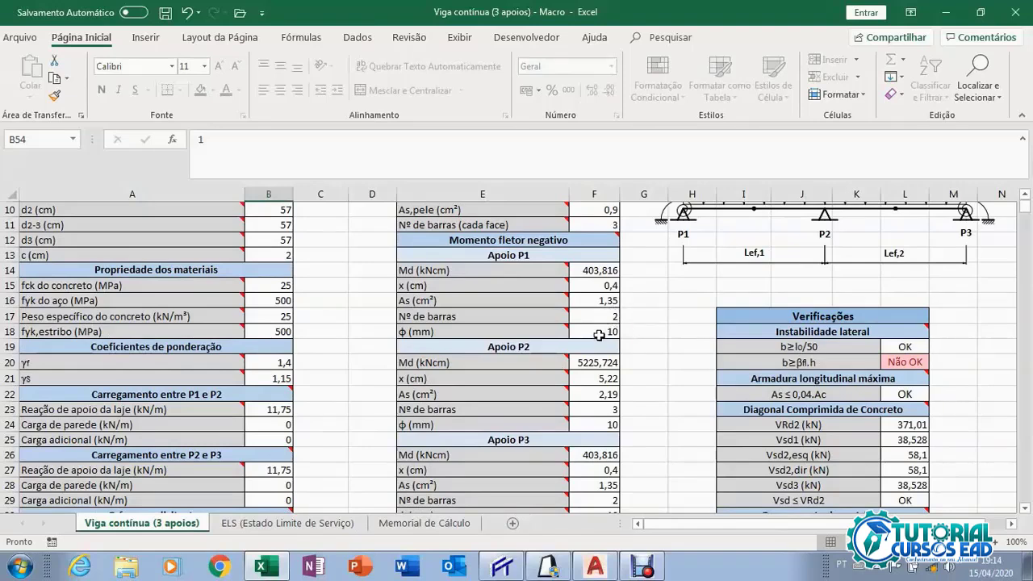
pyautogui.scroll(-1, 633, 363)
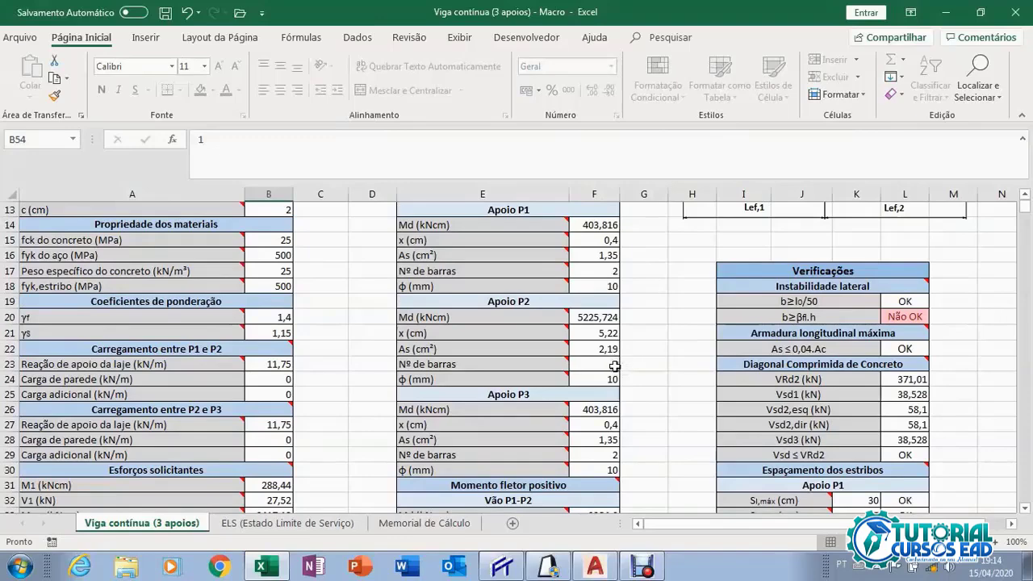
pyautogui.scroll(-2, 615, 369)
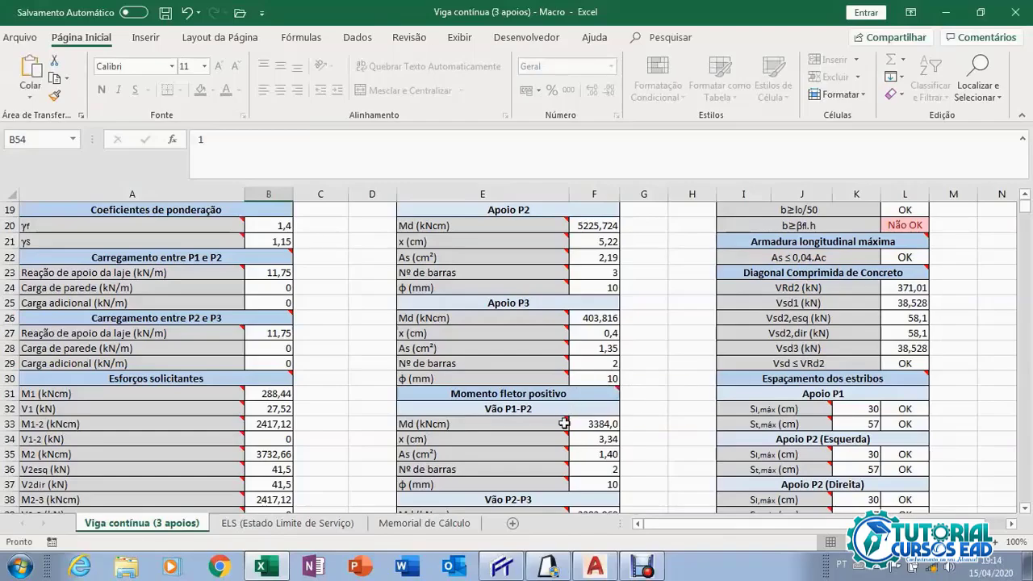
# Examine the positive-moment reinforcement for spans P1-P2 and P2-P3 and the transverse reinforcement and stirrup spacing at each support.
pyautogui.scroll(-1, 562, 472)
pyautogui.scroll(-2, 562, 472)
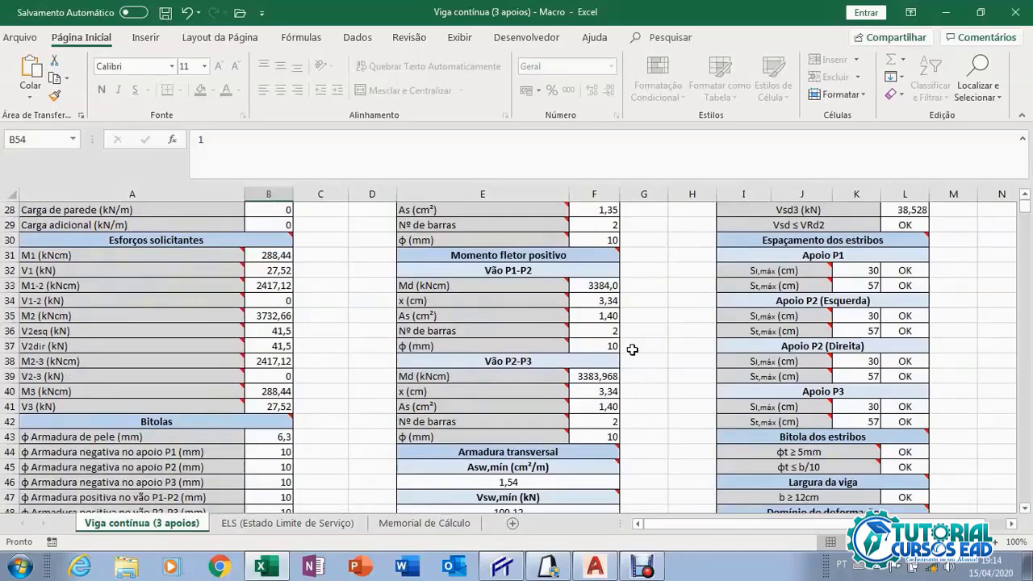
pyautogui.scroll(1, 632, 349)
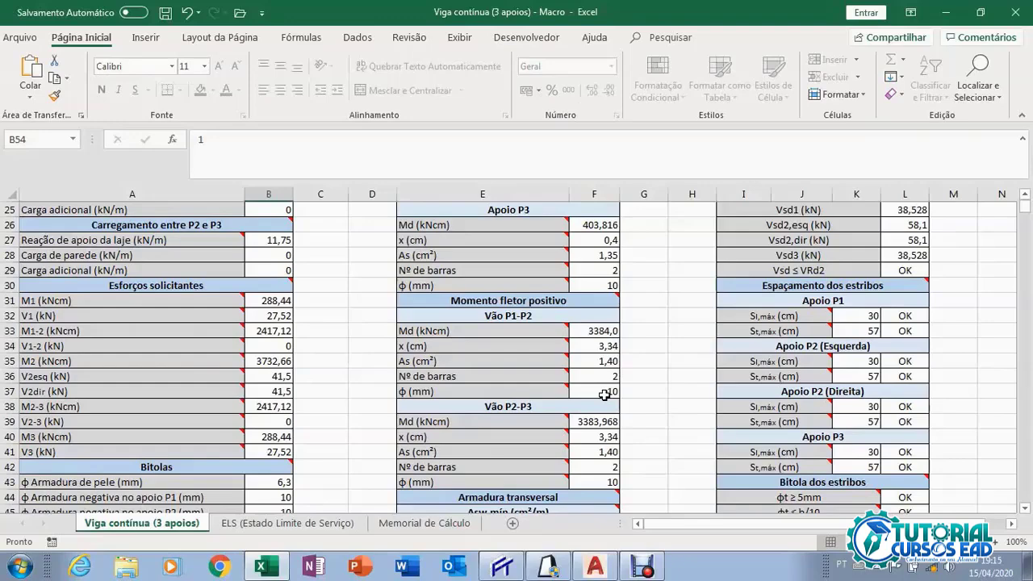
pyautogui.scroll(-1, 603, 395)
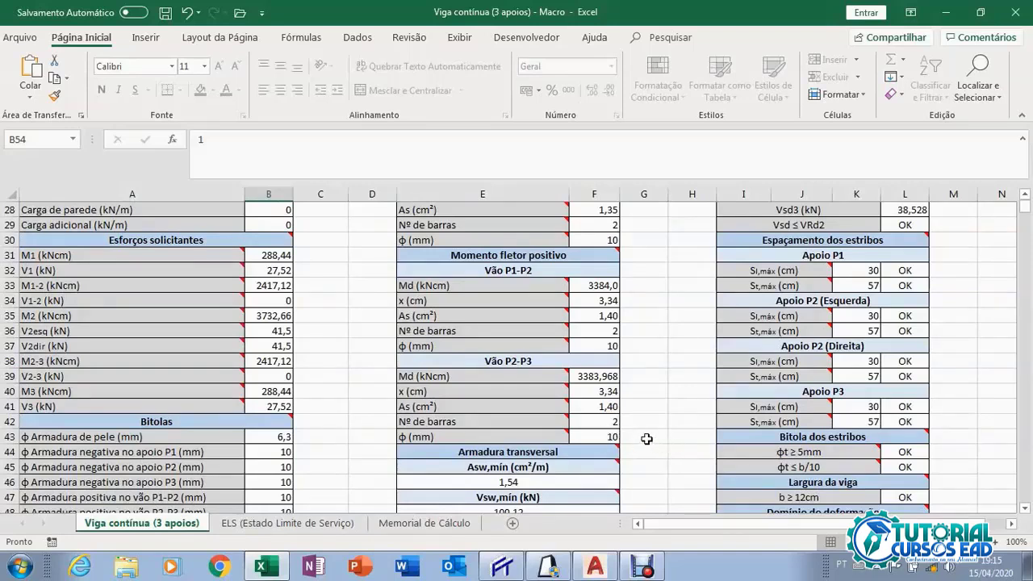
pyautogui.scroll(-2, 647, 438)
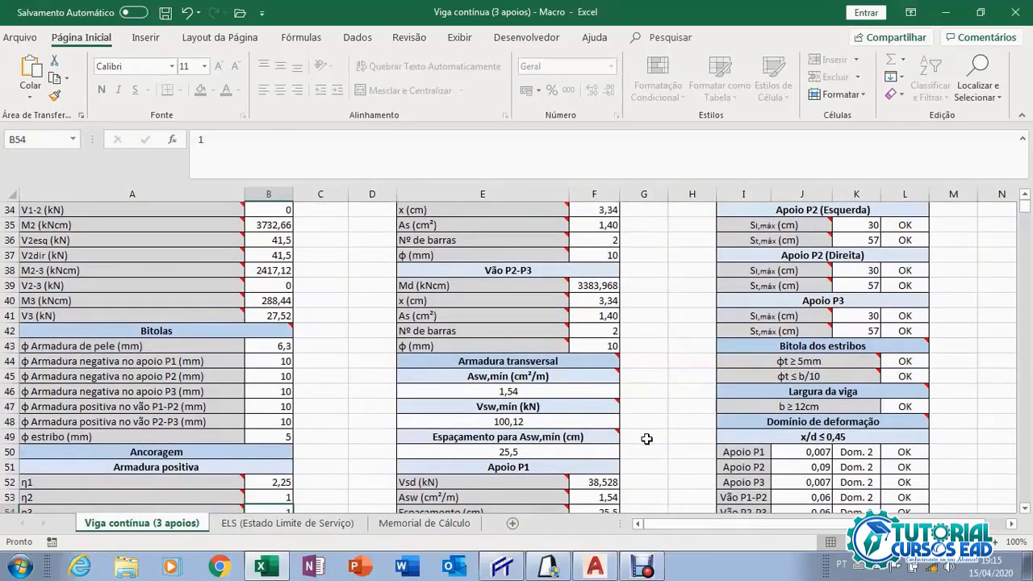
pyautogui.scroll(-1, 647, 438)
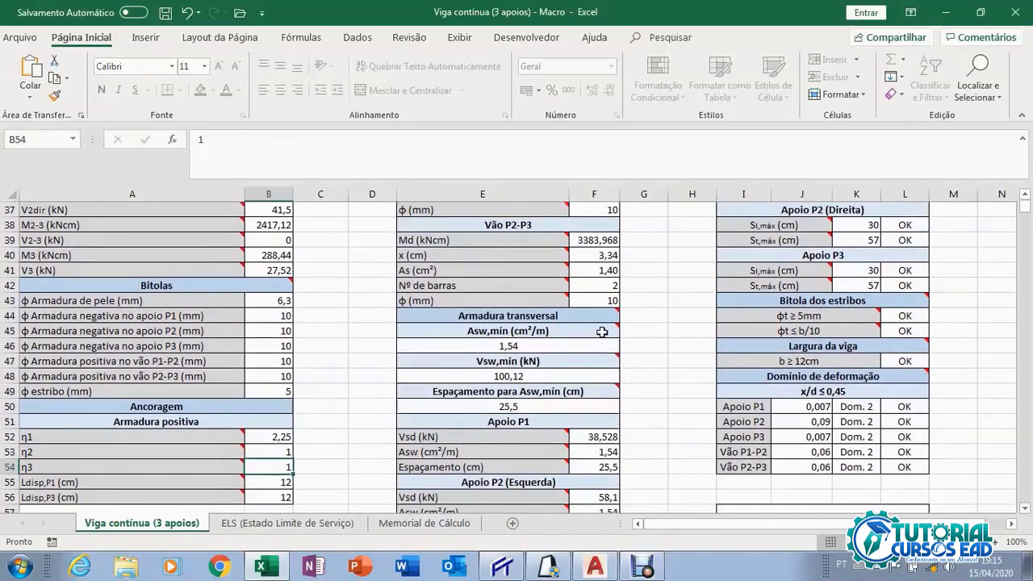
pyautogui.scroll(-5, 497, 376)
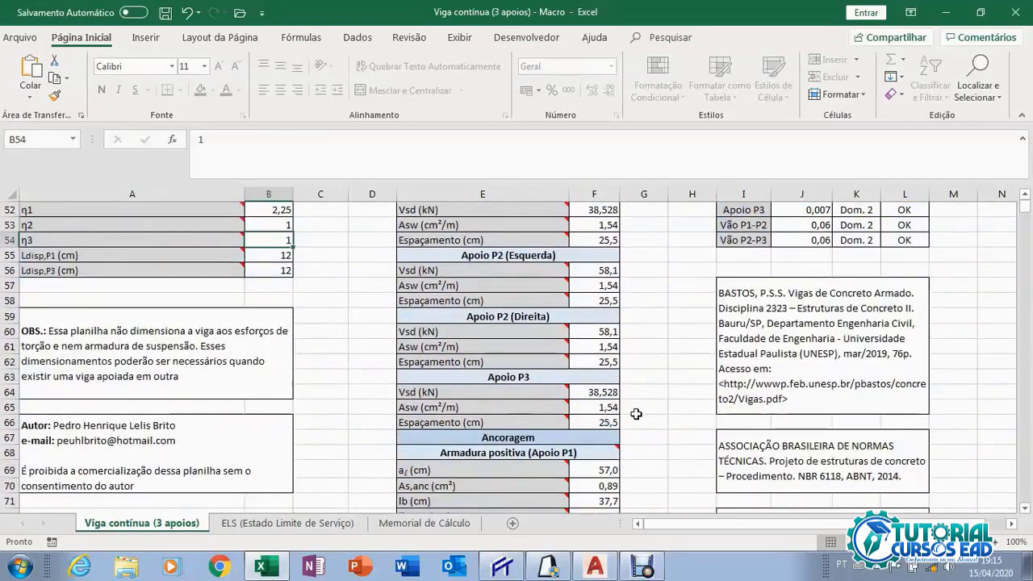
# Examine the transverse reinforcement results: minimum Asw, Vsw,mín, minimum-reinforcement spacing, and the values for supports P1, P2 and P3.
pyautogui.scroll(4, 652, 406)
pyautogui.scroll(1, 652, 405)
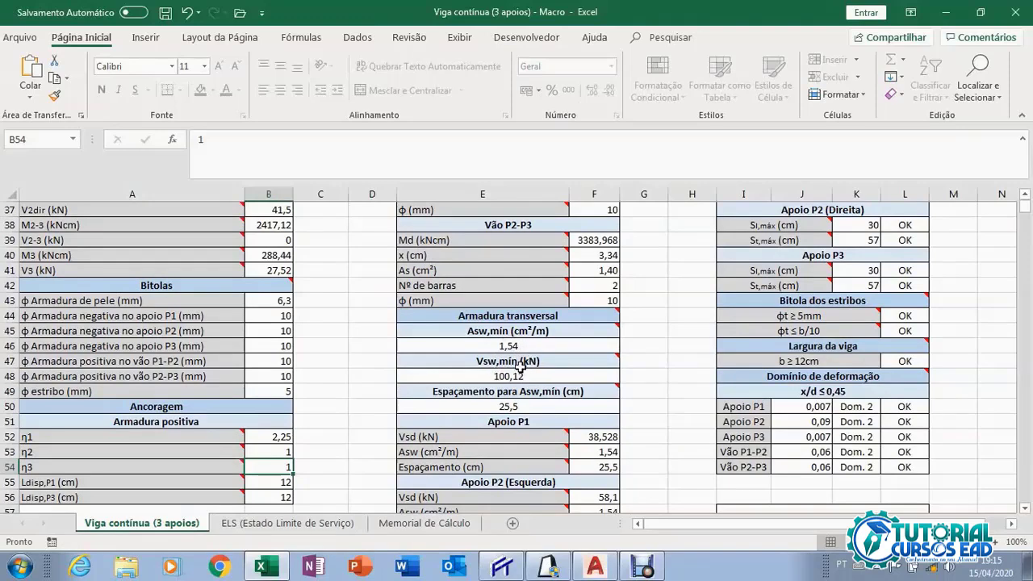
pyautogui.moveTo(507, 365)
pyautogui.scroll(-1, 541, 380)
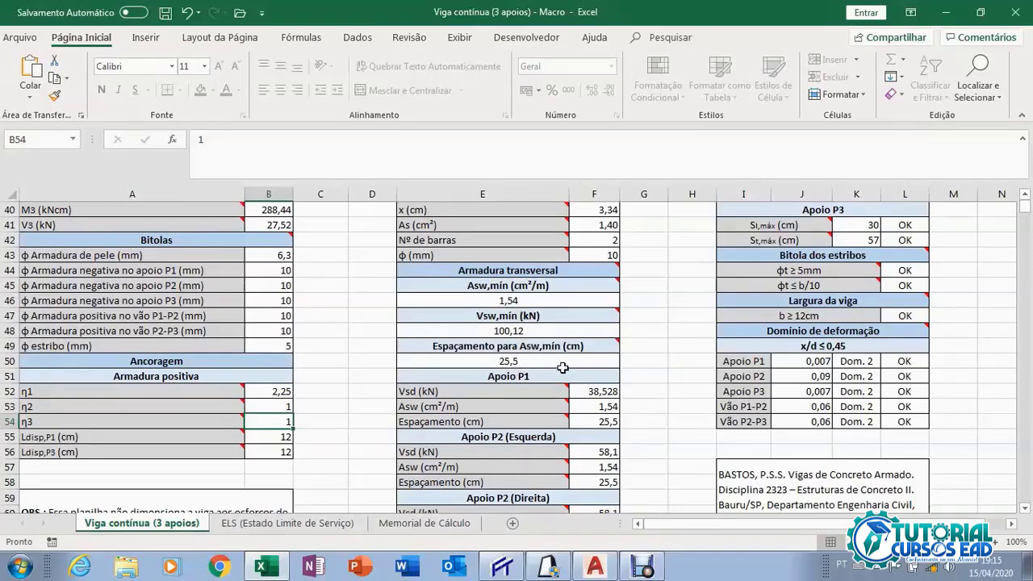
pyautogui.scroll(-2, 610, 368)
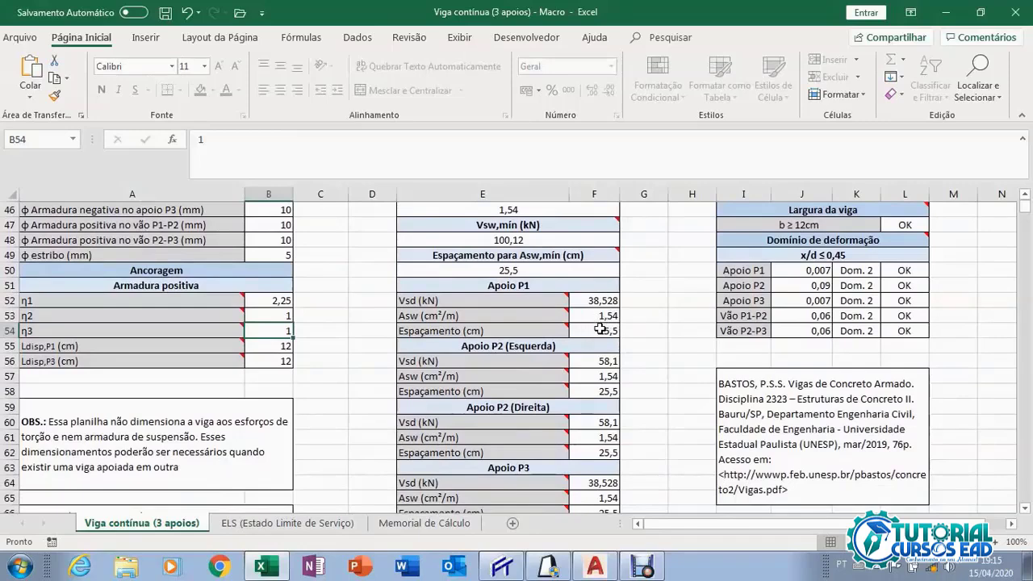
pyautogui.scroll(-1, 599, 328)
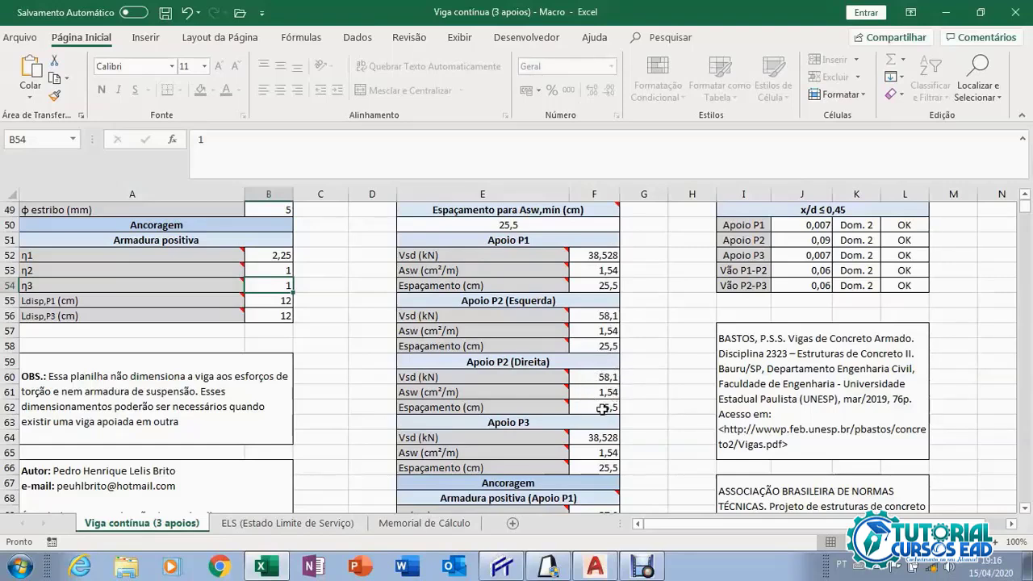
pyautogui.scroll(-1, 603, 409)
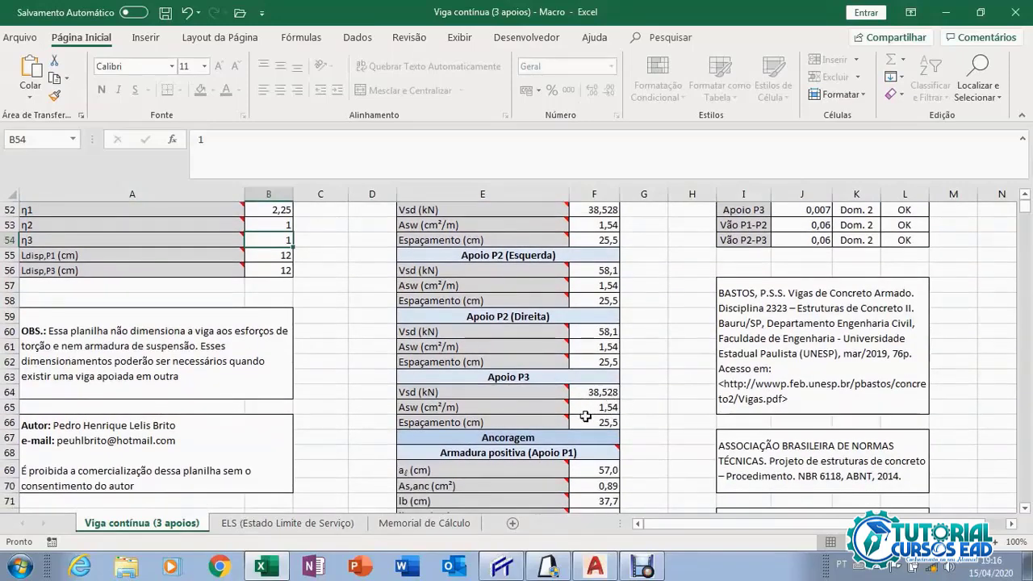
pyautogui.scroll(3, 590, 416)
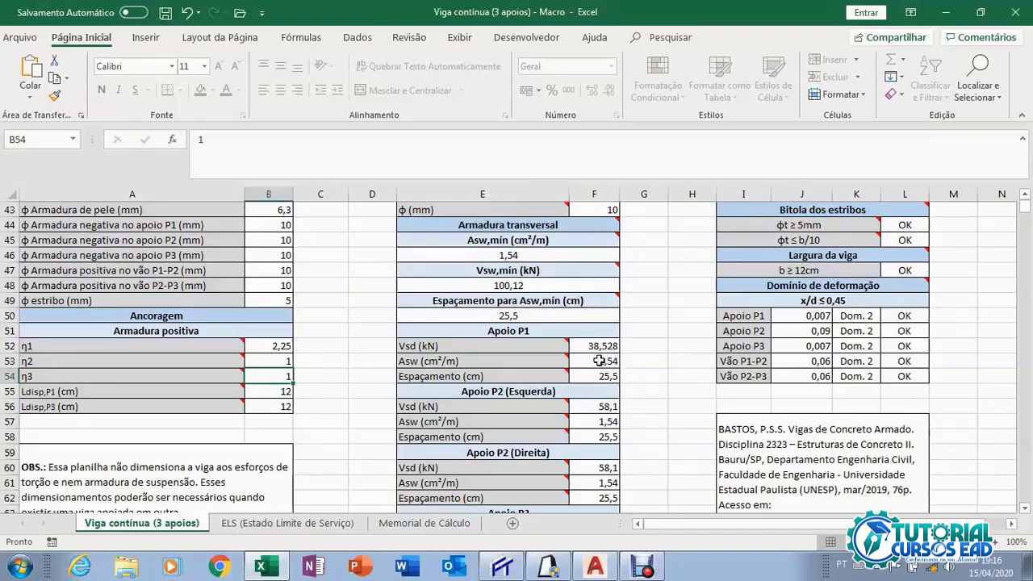
# Check the beam's shear force diagram in Ftool, then return to Excel and compare it with the Vsd values at supports P1 to P3.
pyautogui.click(502, 567)
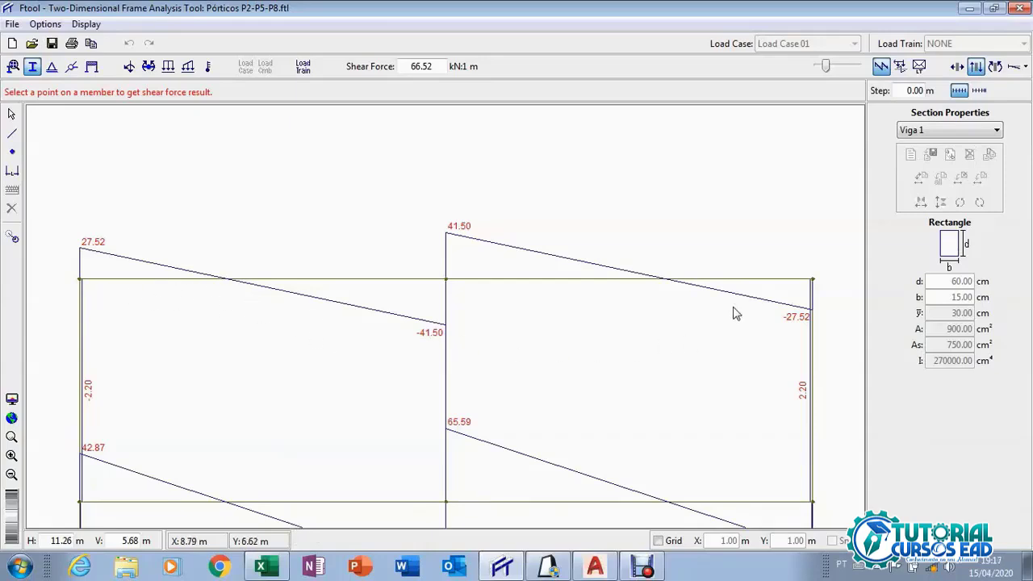
pyautogui.click(277, 565)
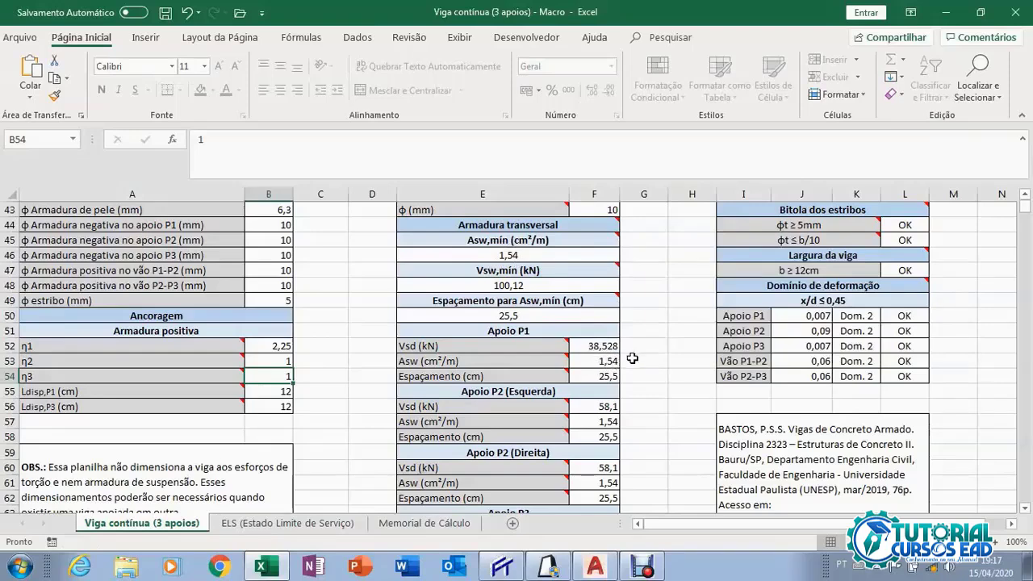
pyautogui.scroll(-1, 632, 357)
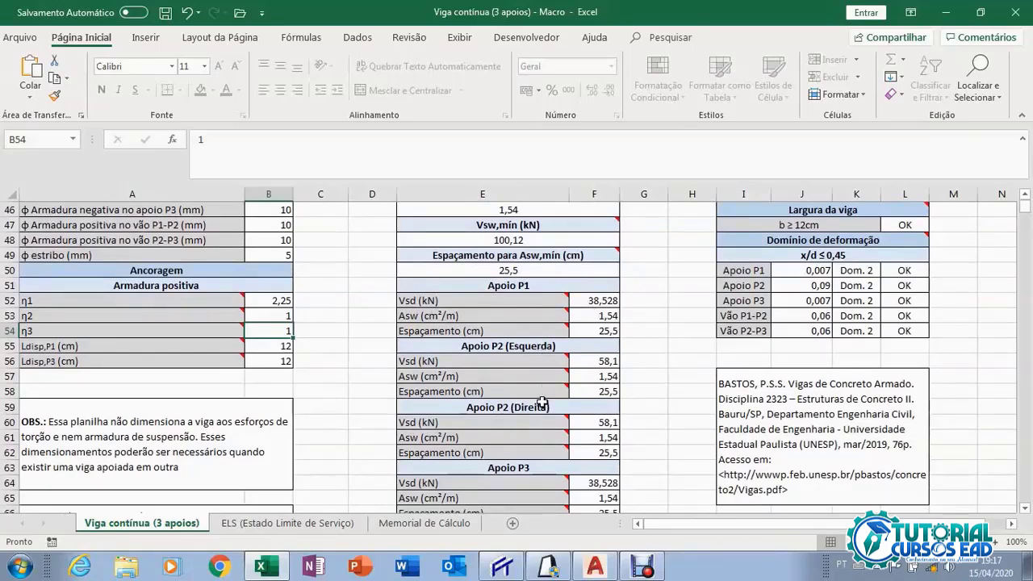
pyautogui.scroll(-1, 558, 413)
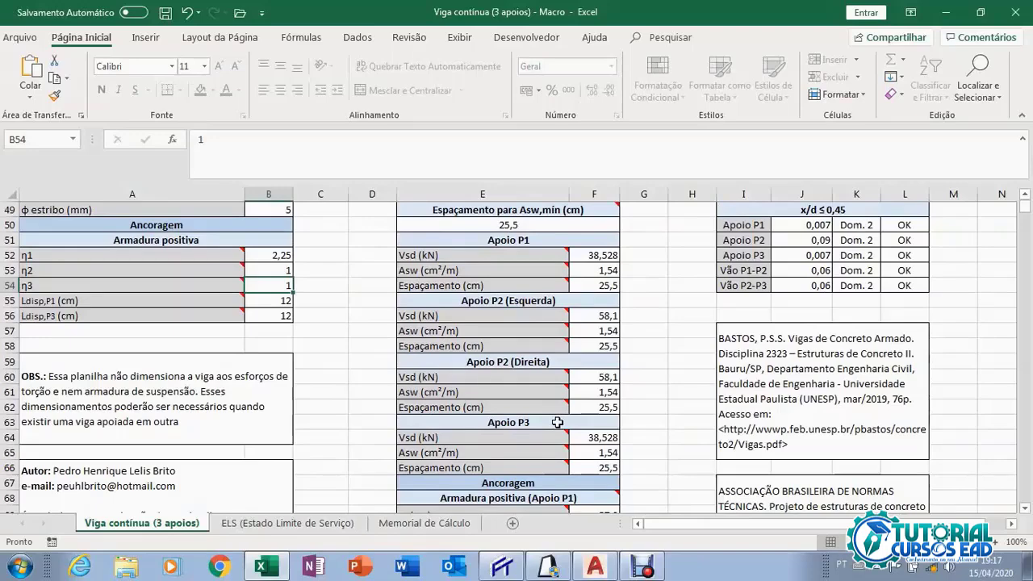
pyautogui.scroll(-1, 558, 422)
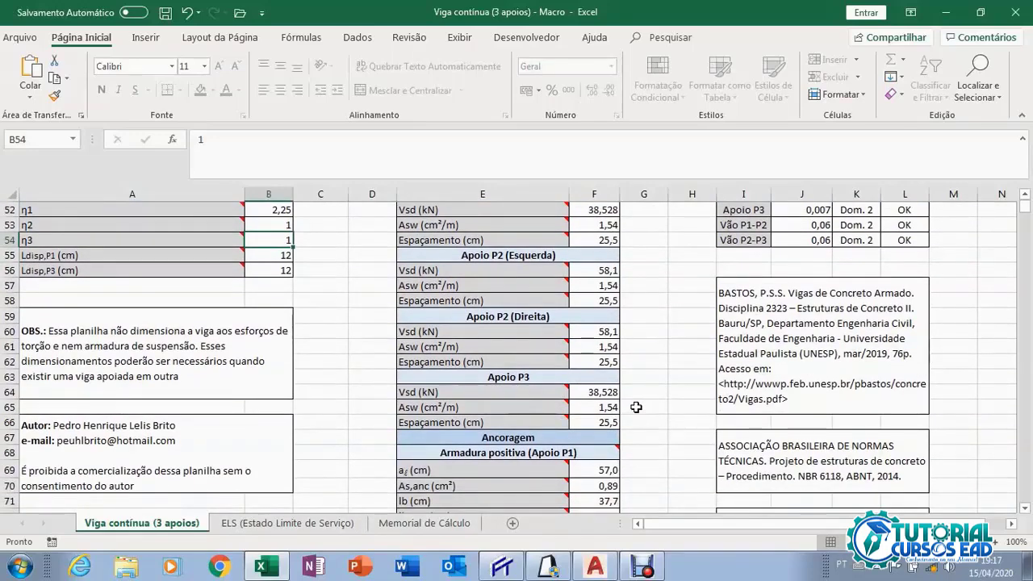
# Review the positive reinforcement anchorage results for supports P1, P2 (Esquerda and Direita) and P3, including the aℓ cell note.
pyautogui.scroll(-1, 636, 407)
pyautogui.scroll(-1, 636, 407)
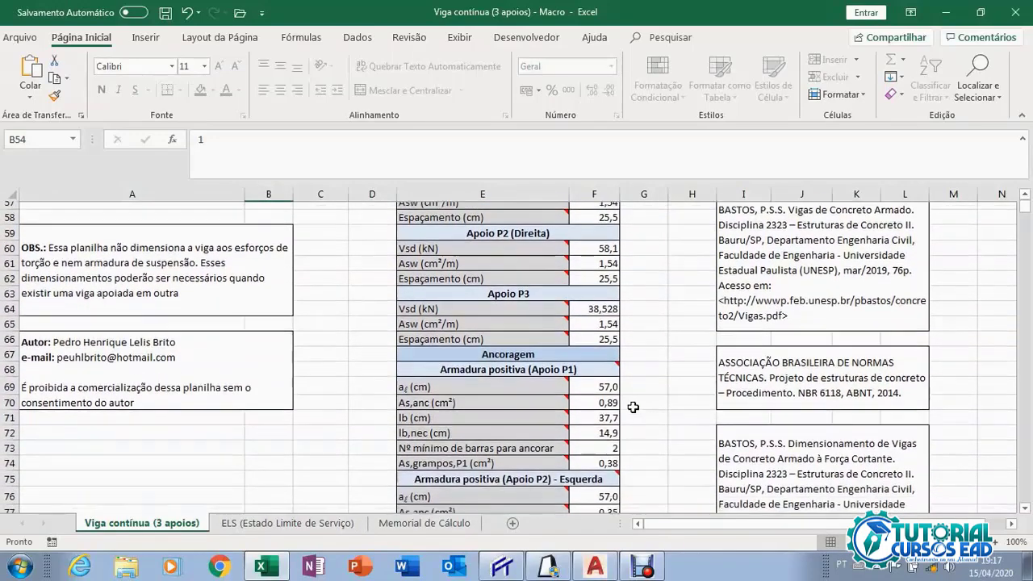
pyautogui.moveTo(554, 370)
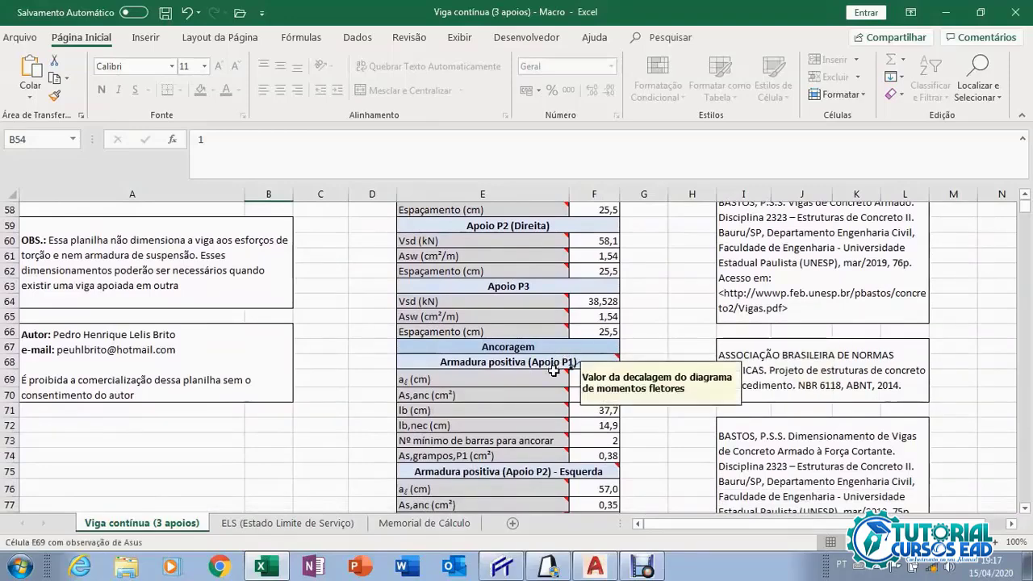
pyautogui.scroll(-1, 554, 370)
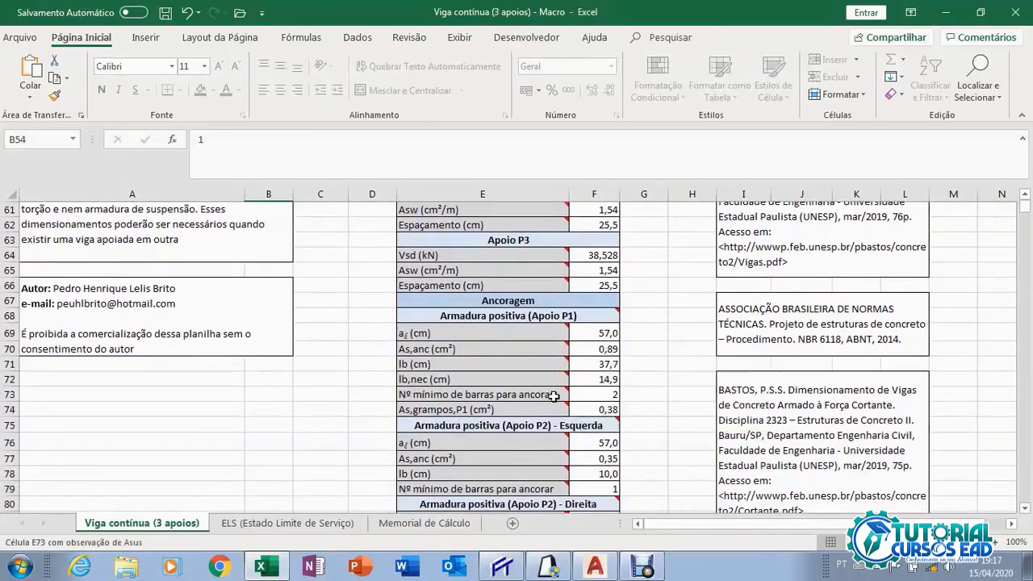
pyautogui.moveTo(571, 410)
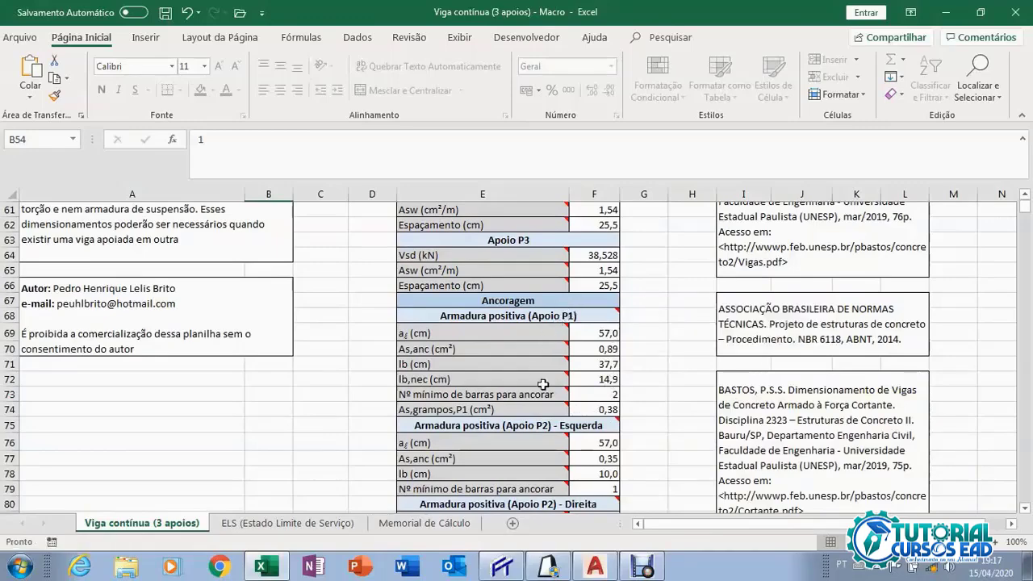
pyautogui.scroll(-2, 585, 408)
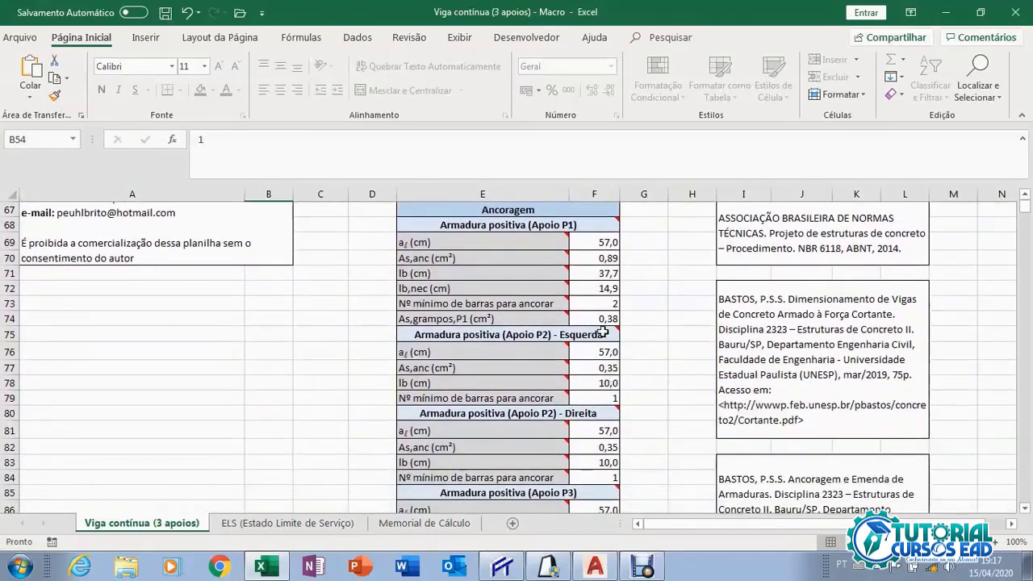
pyautogui.scroll(-2, 604, 351)
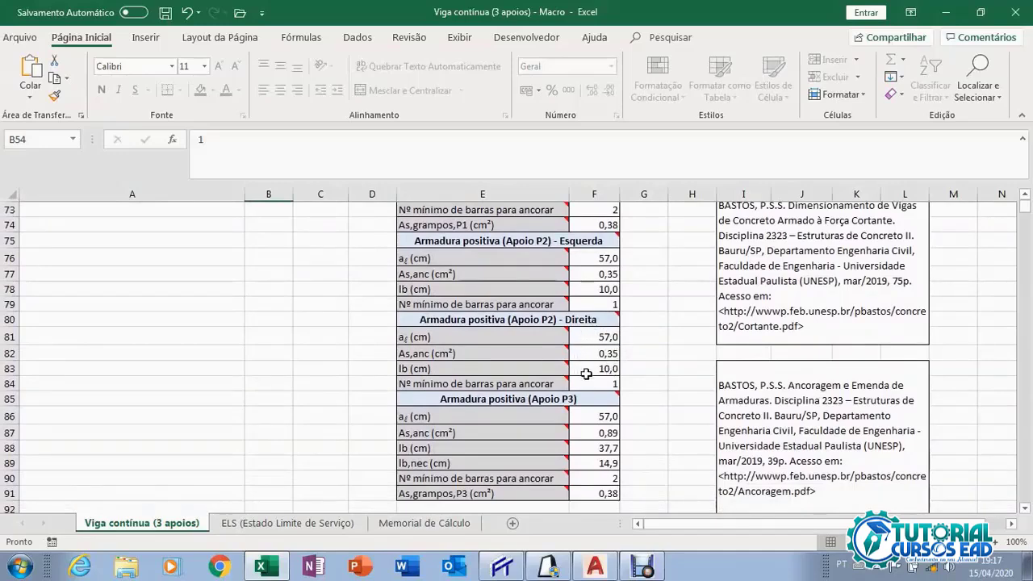
pyautogui.scroll(-2, 586, 374)
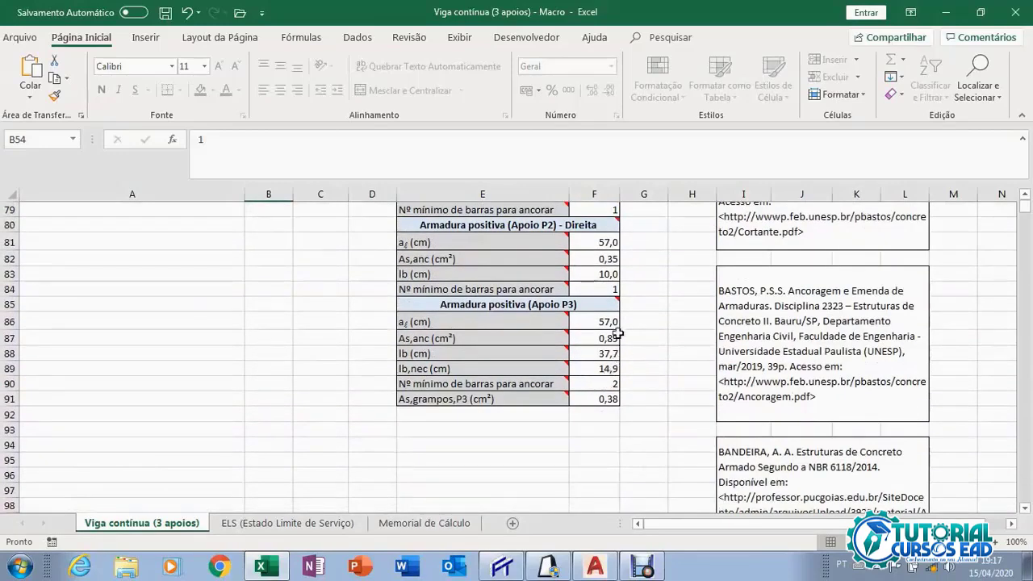
pyautogui.moveTo(586, 304)
pyautogui.scroll(6, 613, 395)
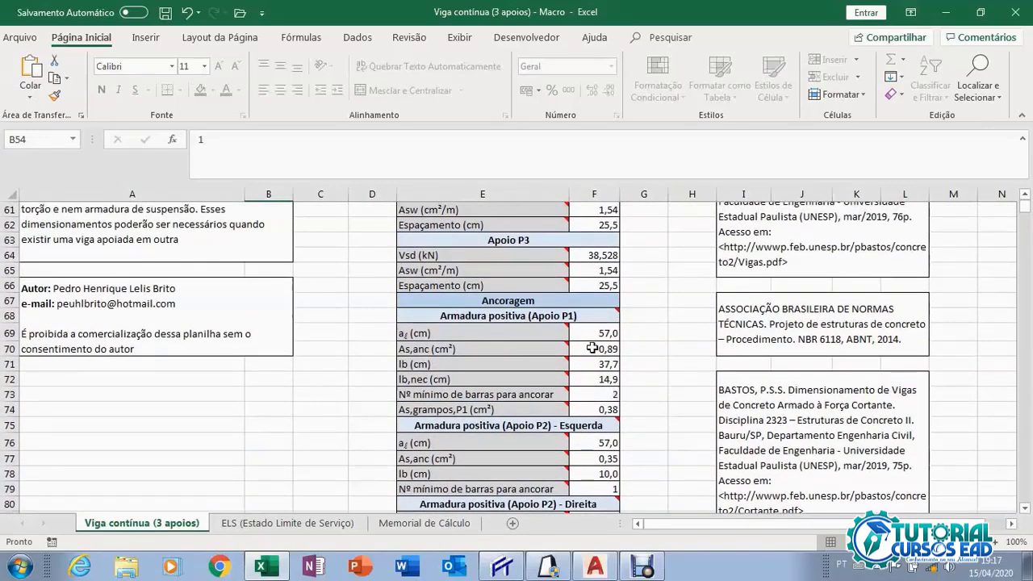
# Compare the P1 anchorage results, including lb,nec and As,grampos, with the available anchorage lengths Ldisp in the input table.
pyautogui.moveTo(562, 331)
pyautogui.scroll(-1, 586, 379)
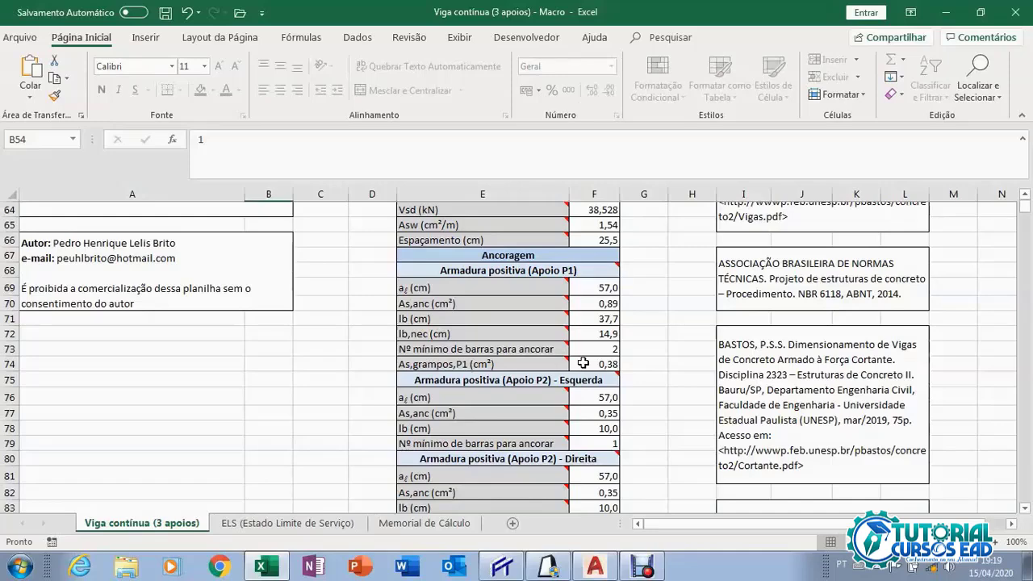
pyautogui.scroll(4, 495, 357)
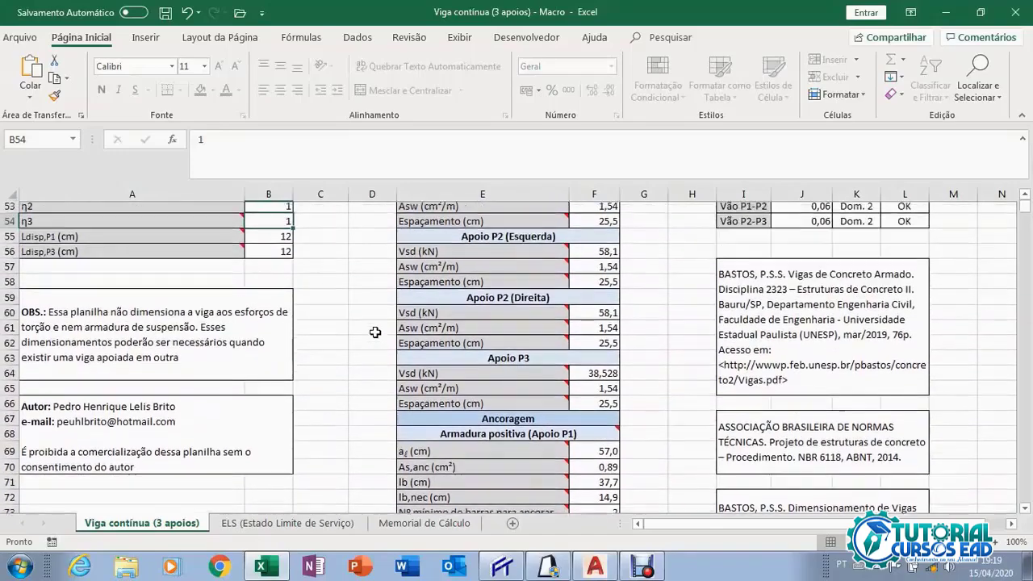
pyautogui.scroll(1, 313, 306)
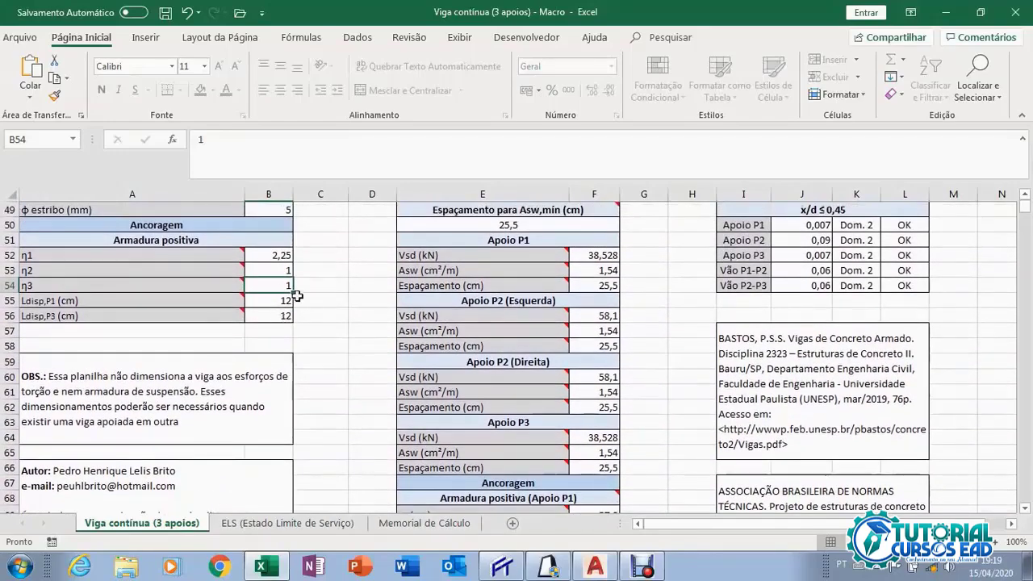
pyautogui.scroll(-4, 295, 315)
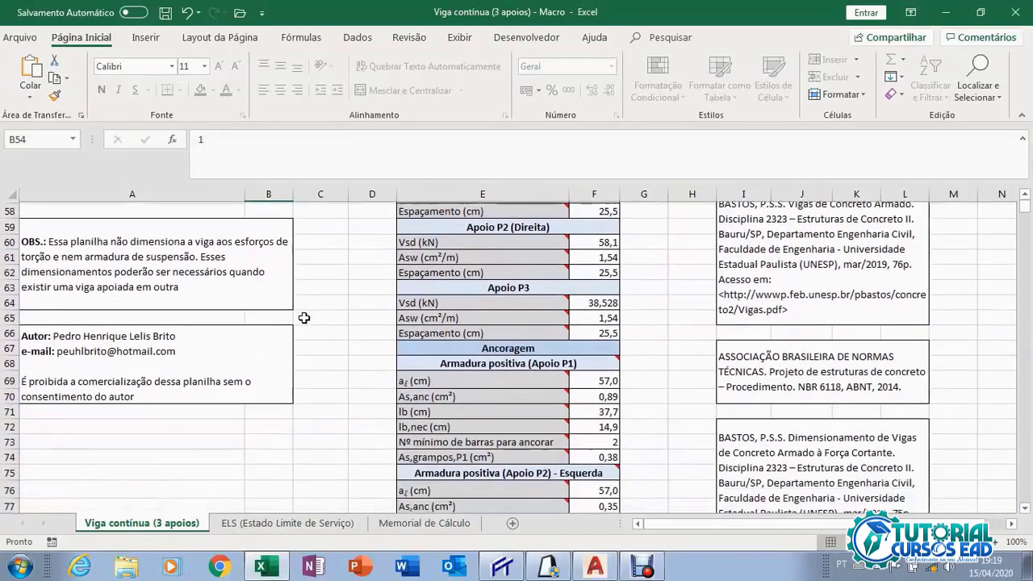
pyautogui.scroll(-1, 303, 317)
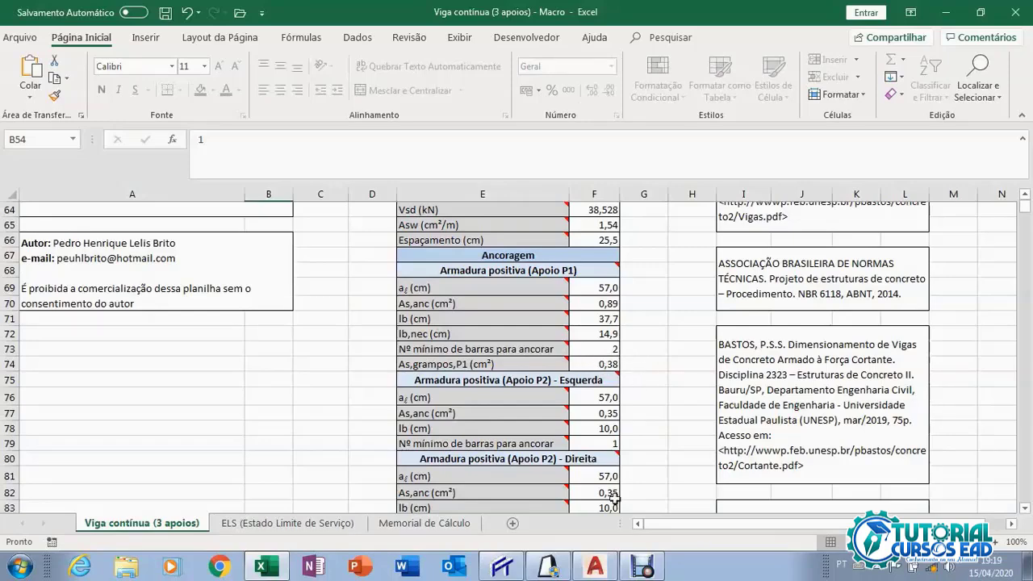
# Switch to AltoQi Eberick and close the Corte A-A and Pavimento Cob. drawings.
pyautogui.click(565, 568)
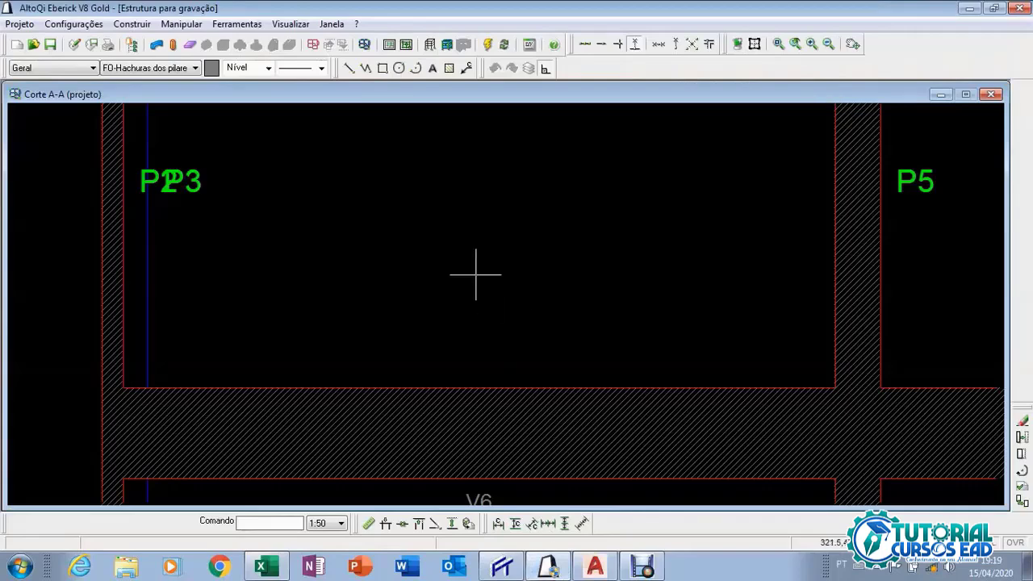
pyautogui.click(991, 94)
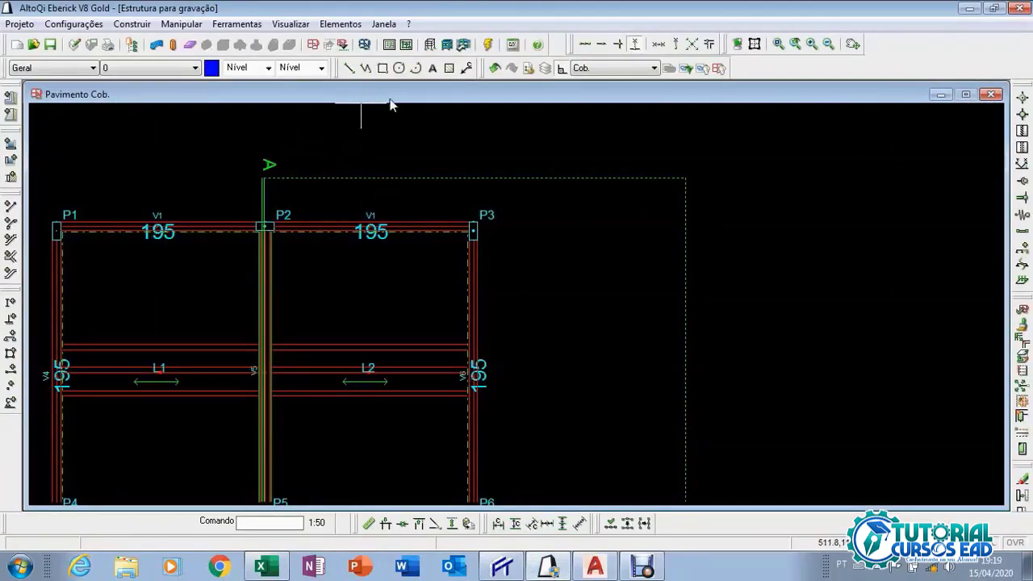
pyautogui.click(991, 94)
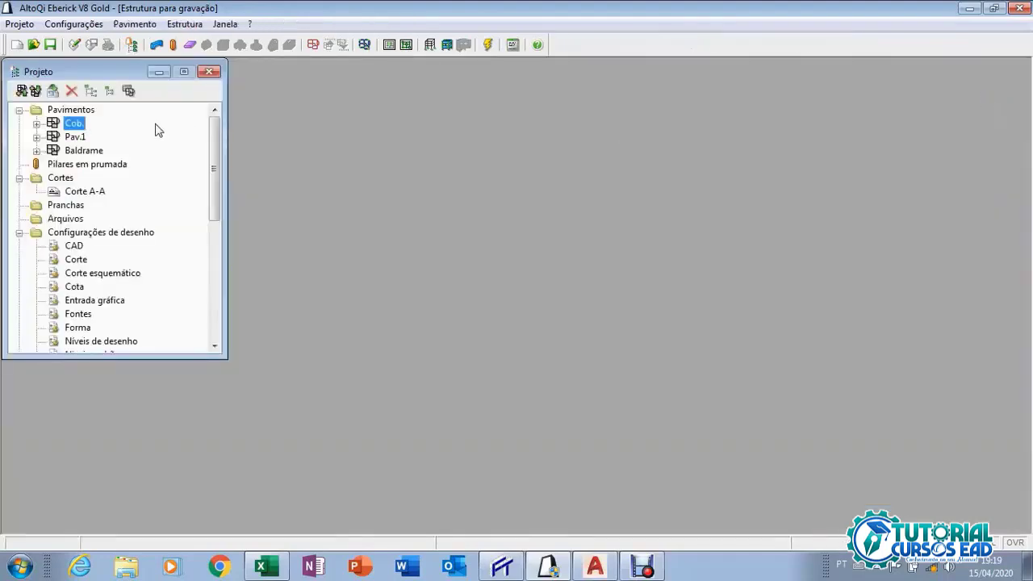
# Open the Pav.1 floor, bring up its beam table and display the reinforcement detailing of beam V6.
pyautogui.doubleClick(75, 137)
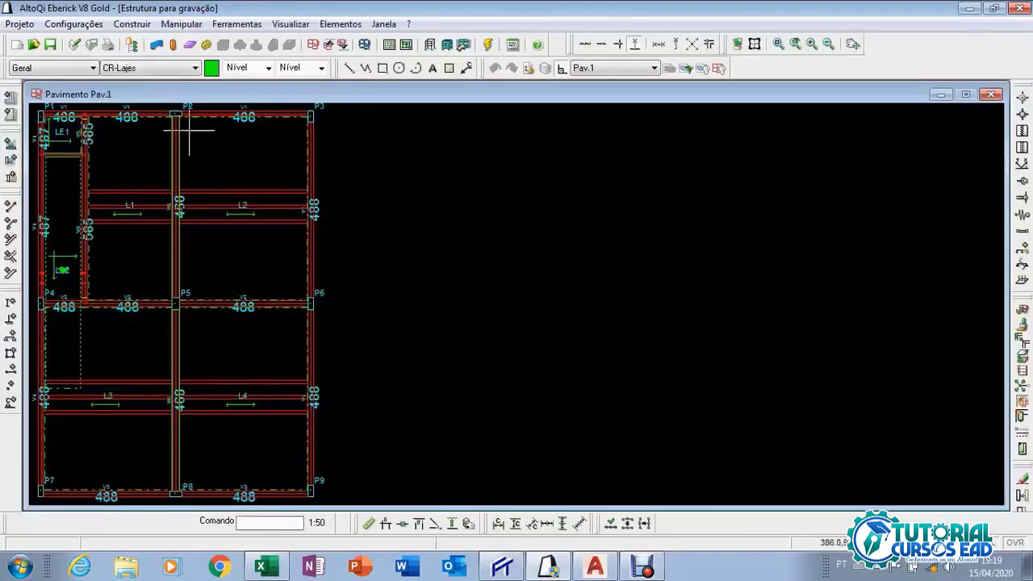
pyautogui.click(156, 44)
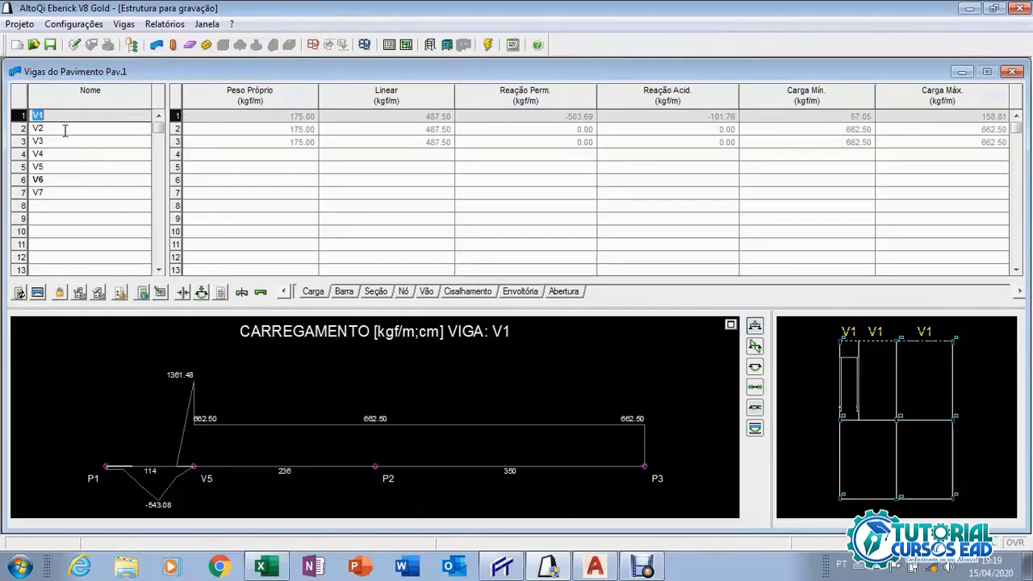
pyautogui.click(37, 179)
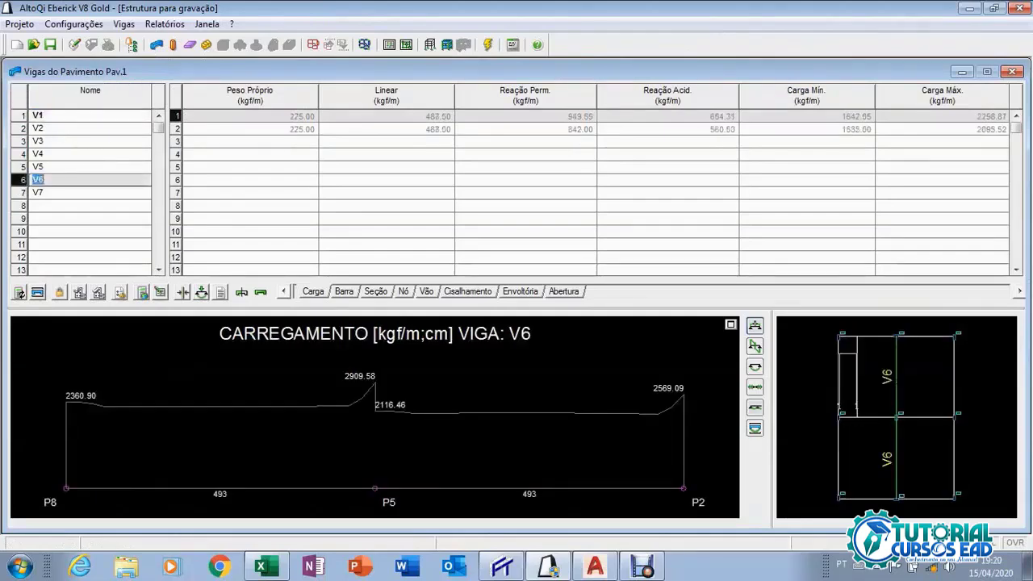
pyautogui.click(37, 293)
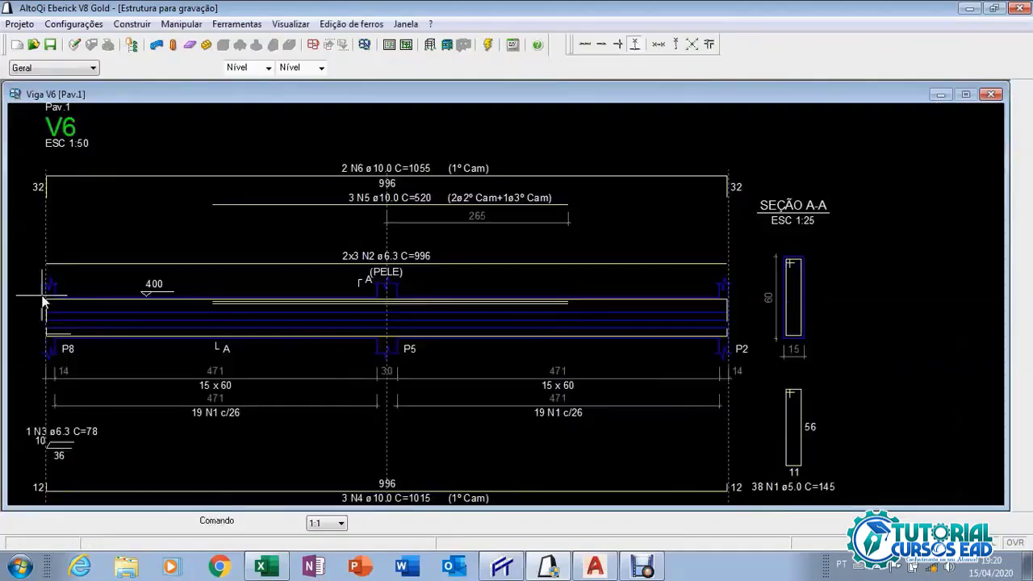
# Examine the end anchorage of beam V6 at support P8 and the N3 ø6.3 hairpin bar detail below it.
pyautogui.scroll(3, 58, 354)
pyautogui.moveTo(58, 355); pyautogui.dragTo(160, 353)
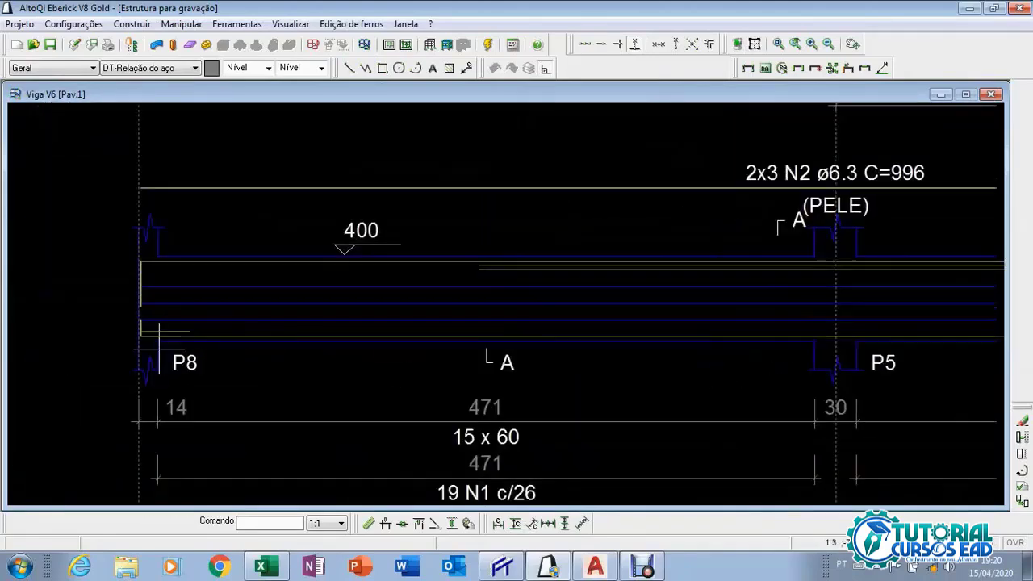
pyautogui.scroll(2, 159, 353)
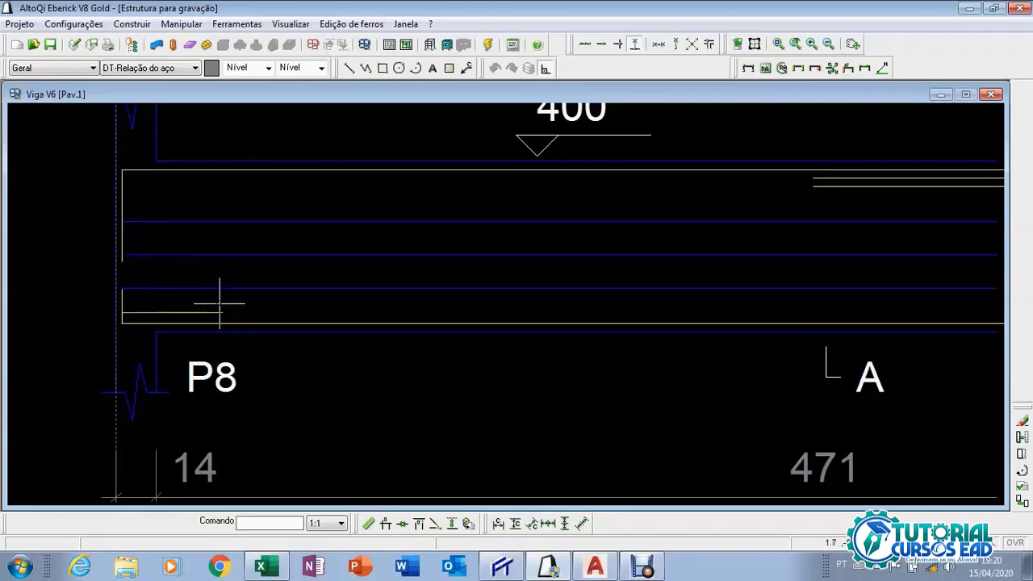
pyautogui.scroll(-5, 176, 315)
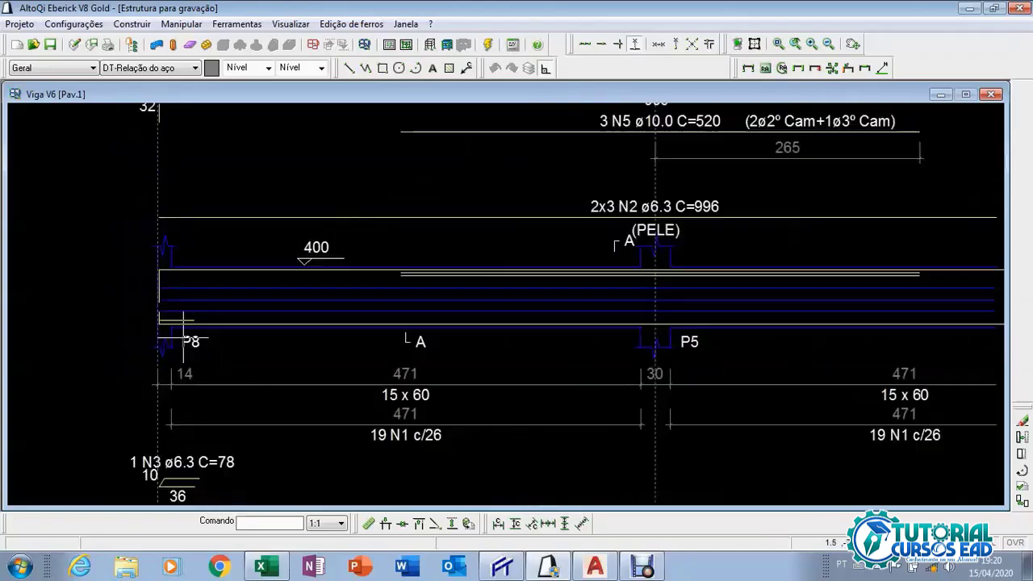
pyautogui.scroll(5, 194, 370)
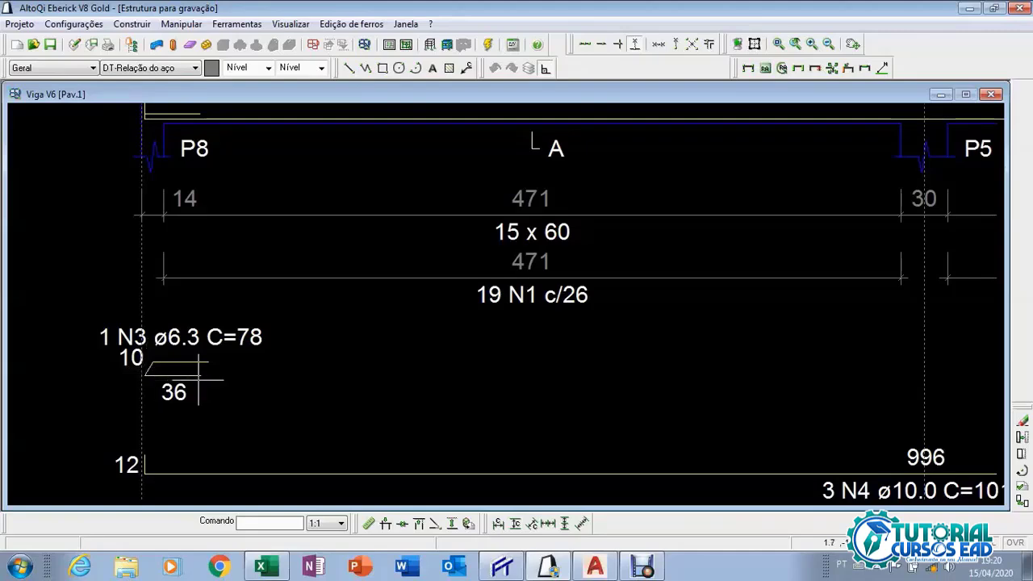
# View the full detailing of beam V6, and close it together with the Pav.1 beam table.
pyautogui.scroll(-4, 248, 337)
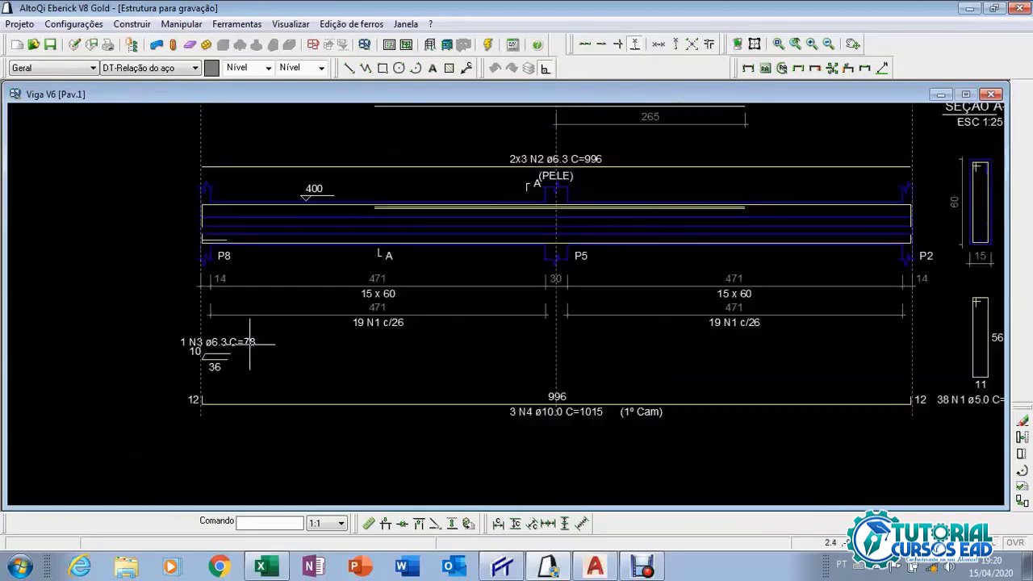
pyautogui.scroll(1, 282, 385)
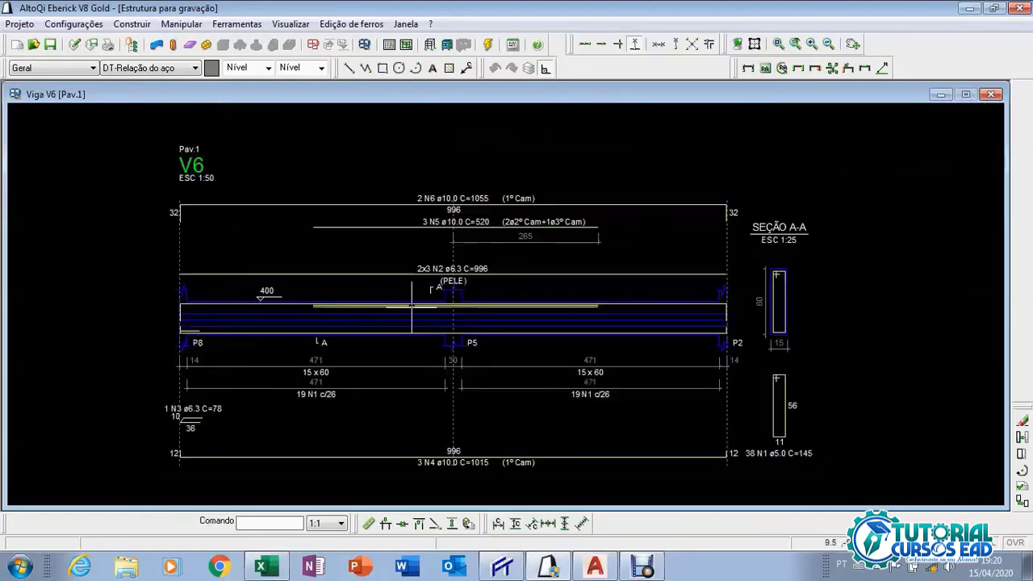
pyautogui.click(989, 94)
pyautogui.click(1007, 79)
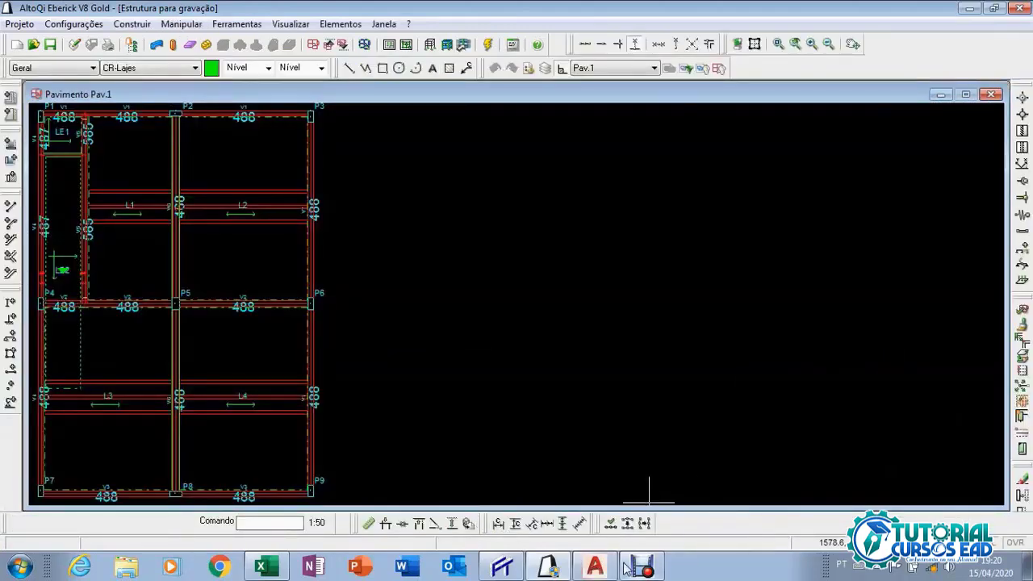
# Switch to Excel and review the positive reinforcement anchorage results at supports P2 and P3.
pyautogui.click(271, 568)
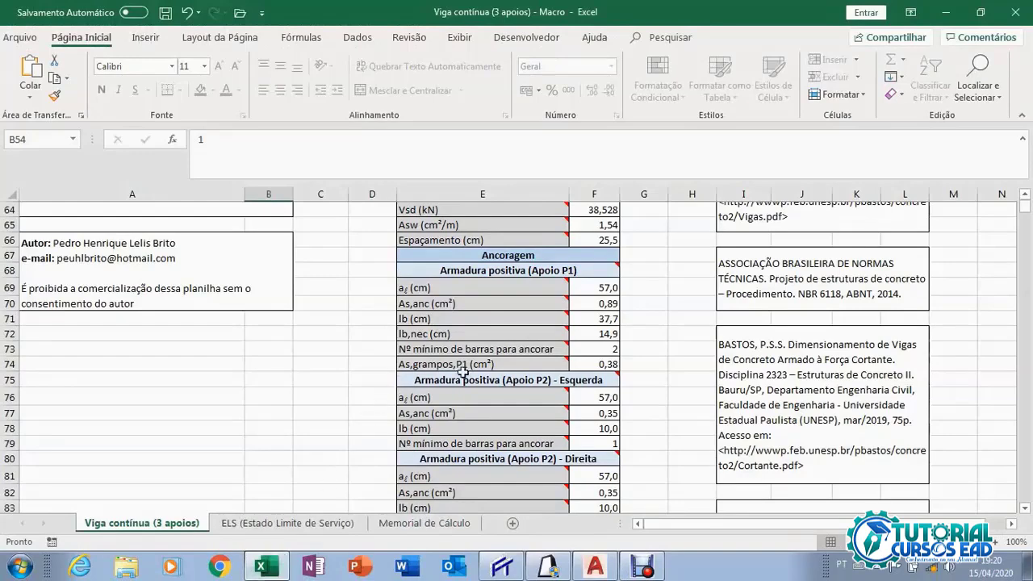
pyautogui.scroll(-1, 635, 367)
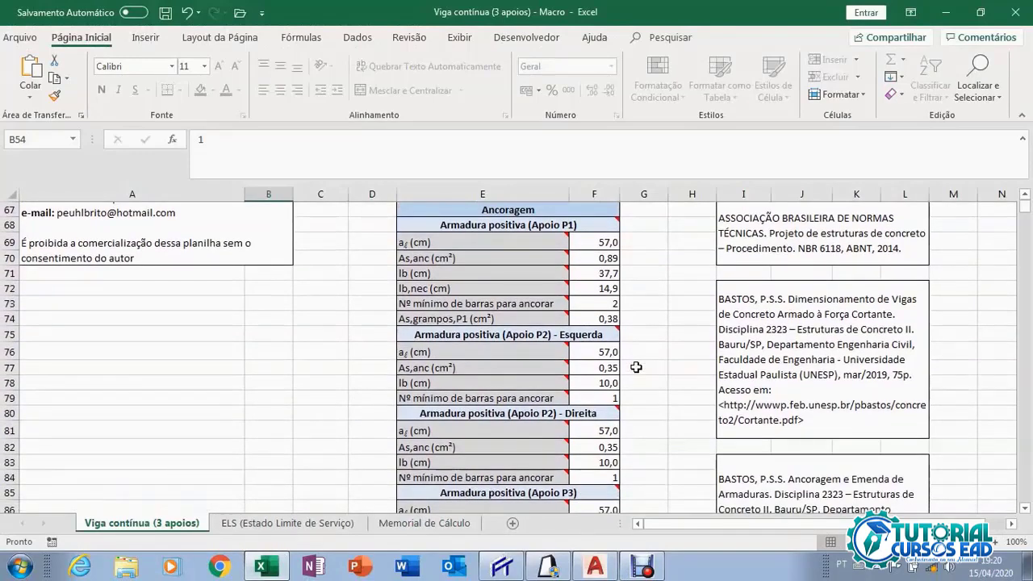
pyautogui.scroll(-3, 628, 283)
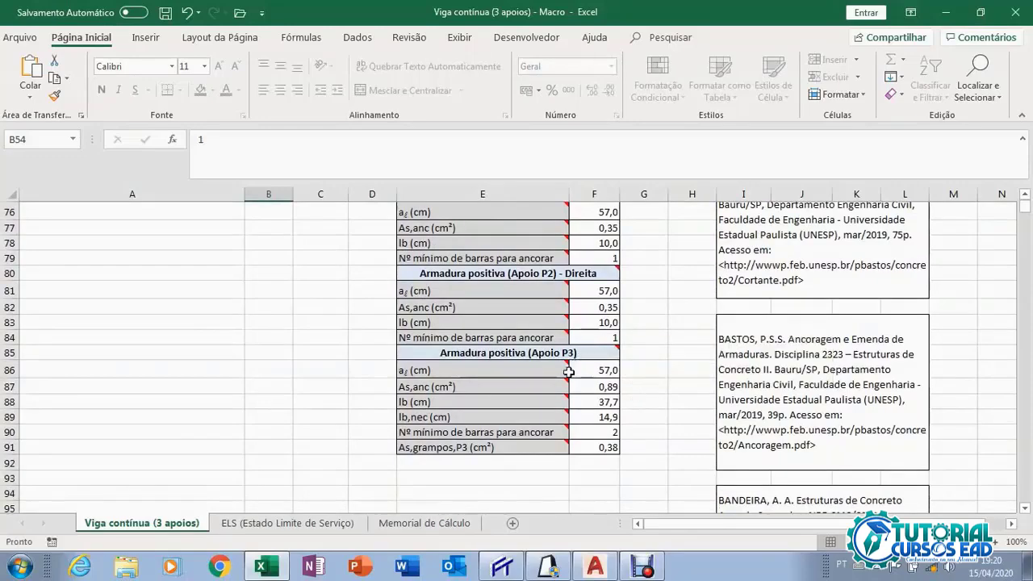
pyautogui.scroll(3, 650, 403)
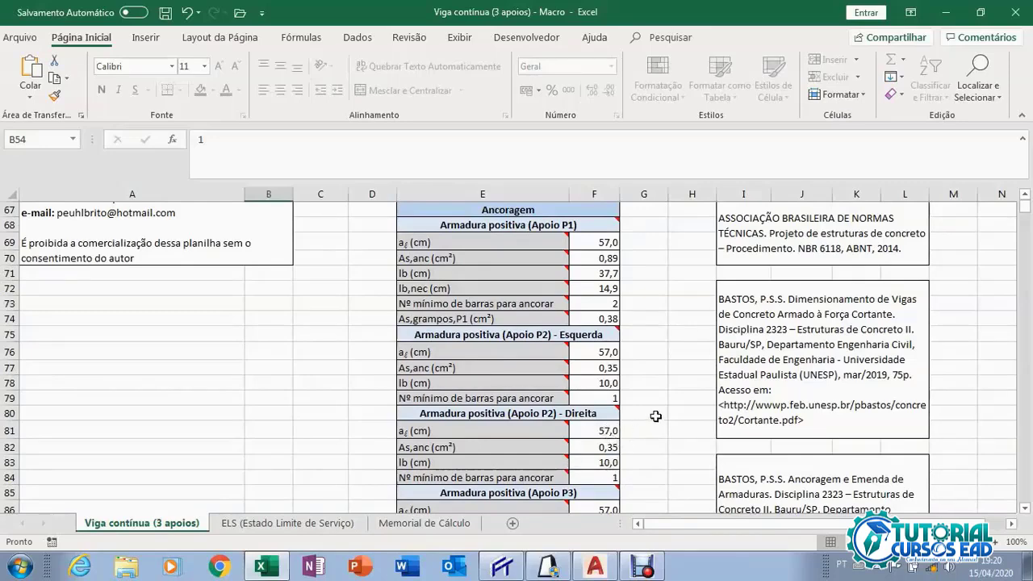
# Review the lateral stability, maximum longitudinal reinforcement and compressed concrete diagonal checks in the Verificações table.
pyautogui.scroll(8, 655, 395)
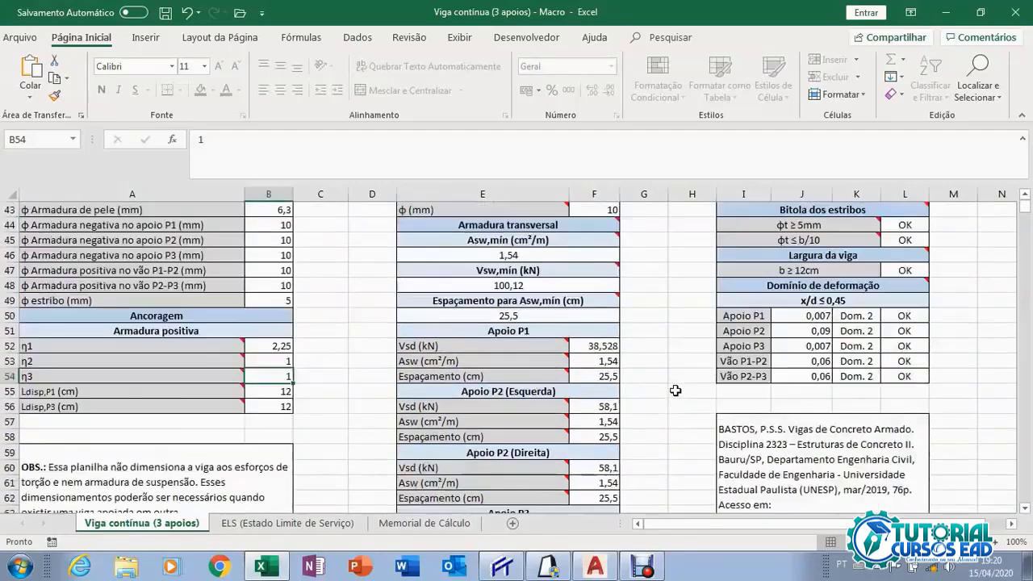
pyautogui.scroll(9, 676, 391)
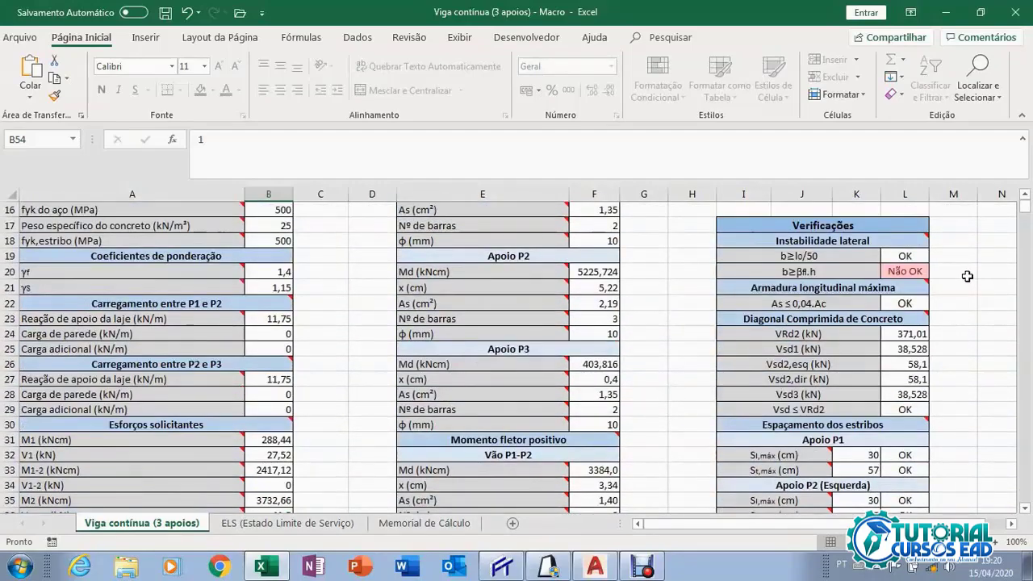
pyautogui.scroll(1, 967, 276)
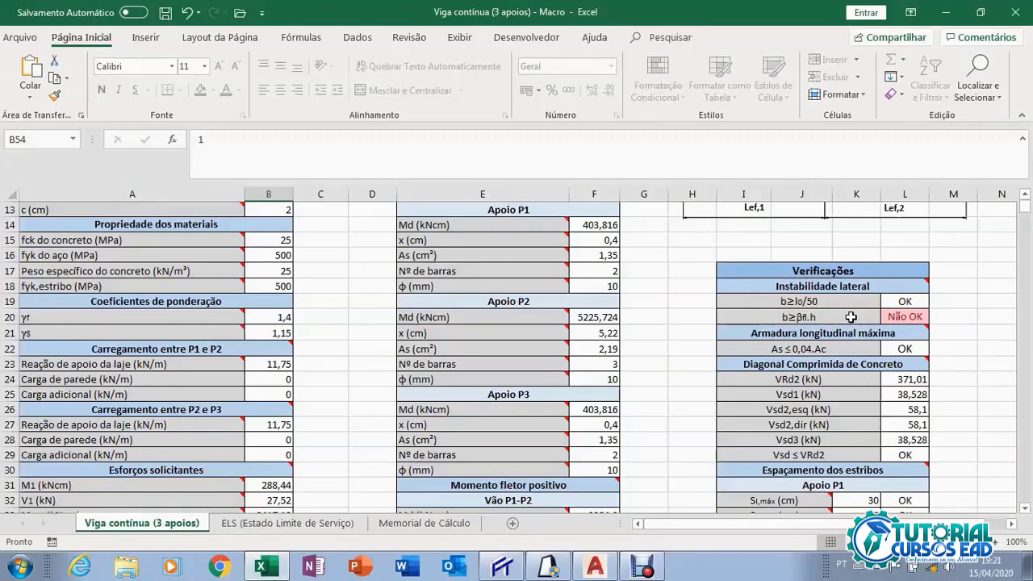
pyautogui.scroll(2, 850, 317)
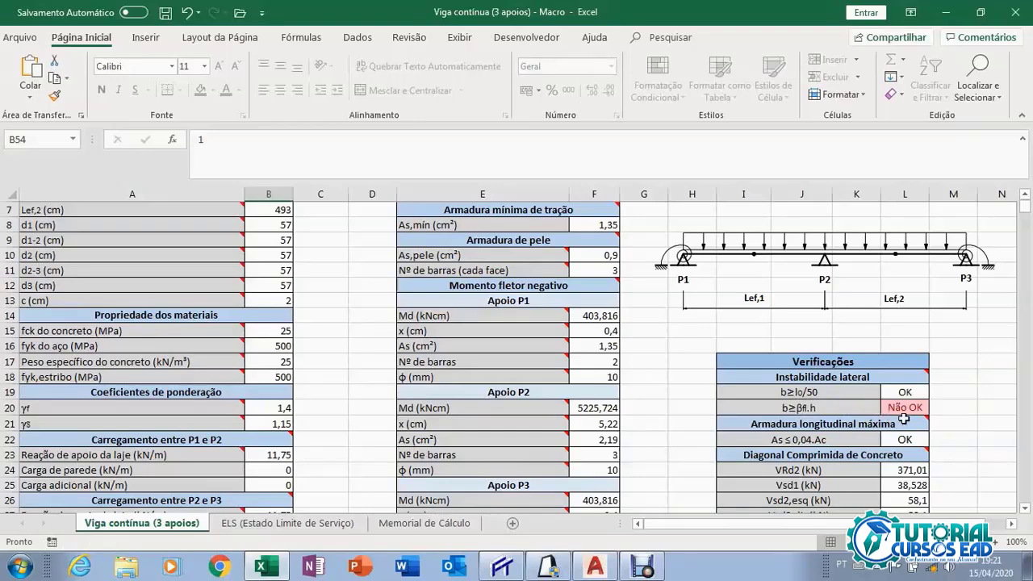
pyautogui.moveTo(922, 411)
pyautogui.scroll(-1, 954, 411)
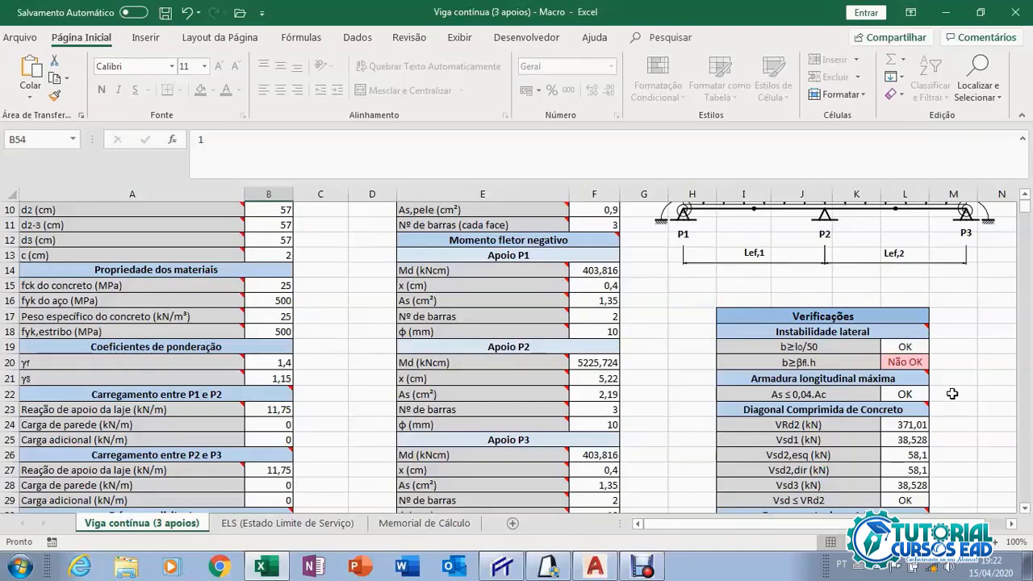
pyautogui.scroll(-1, 946, 397)
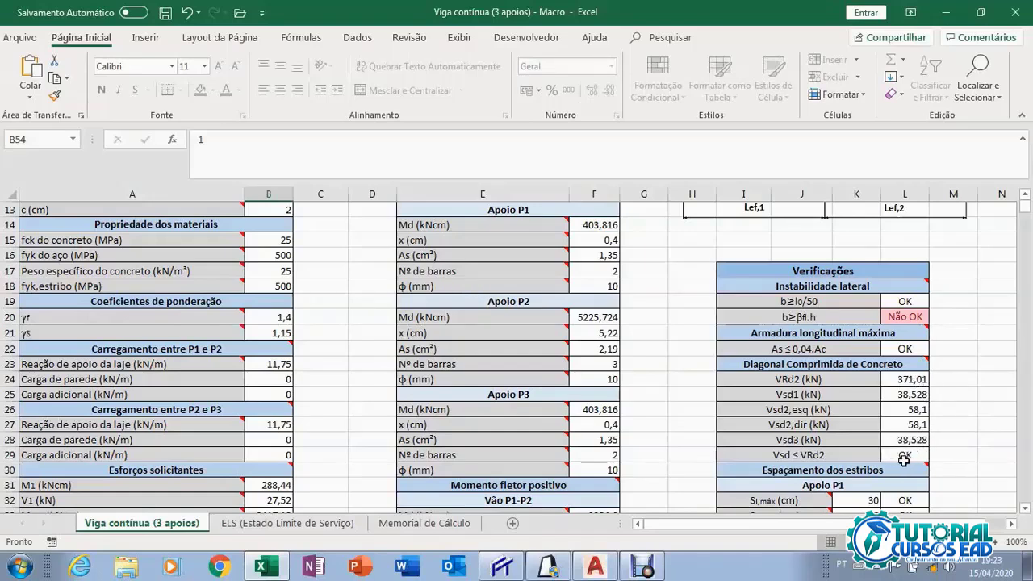
# Examine the stirrup spacing checks and read the cell note explaining the Sl,máx limit at support P1.
pyautogui.scroll(-2, 944, 427)
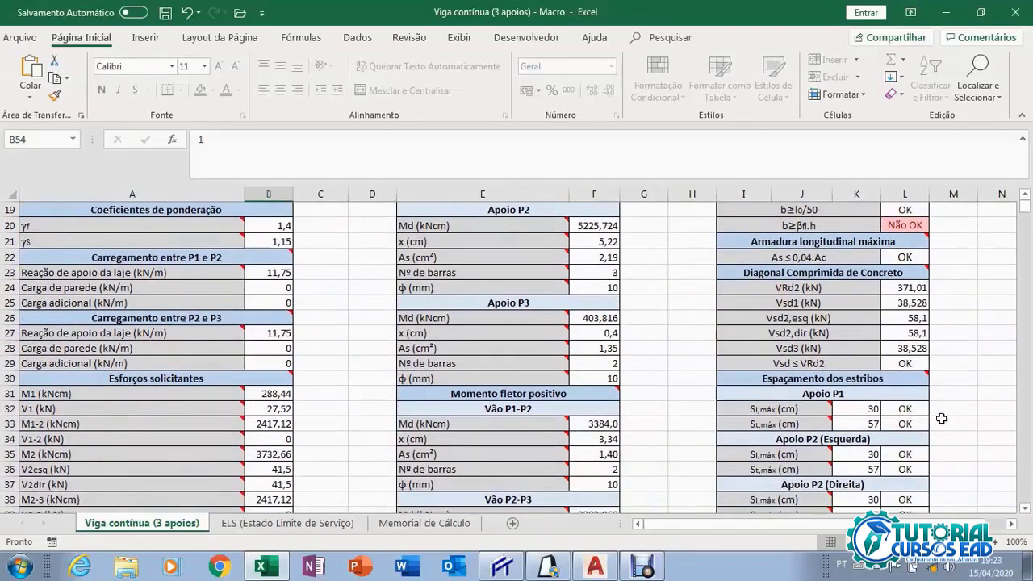
pyautogui.scroll(-2, 942, 417)
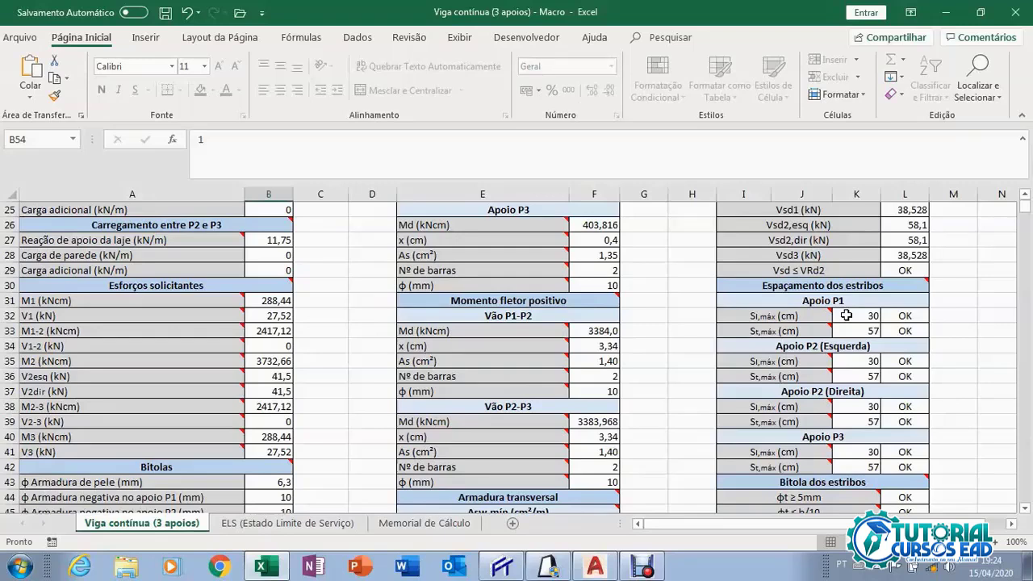
pyautogui.moveTo(819, 312)
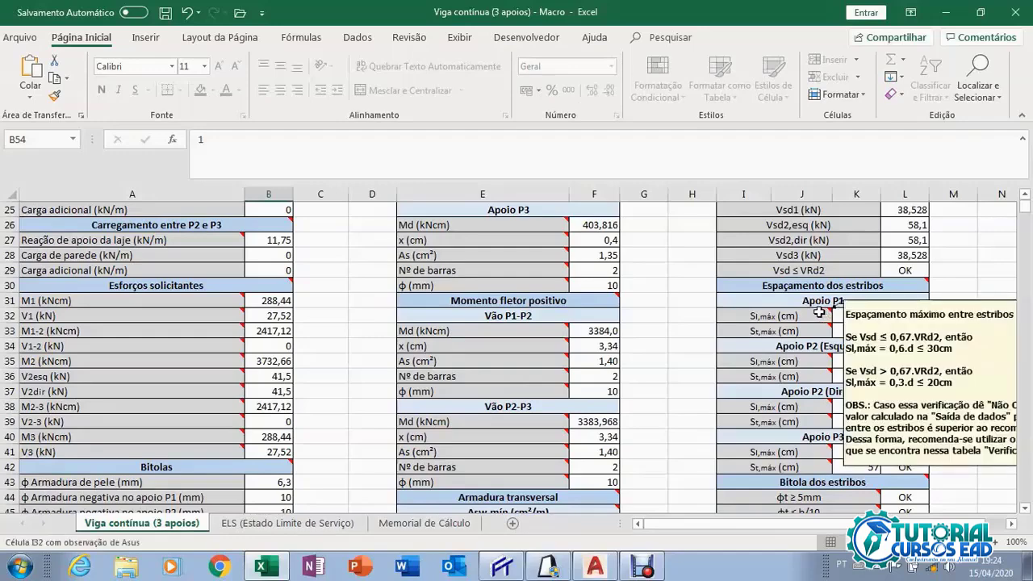
pyautogui.moveTo(736, 529); pyautogui.dragTo(748, 530)
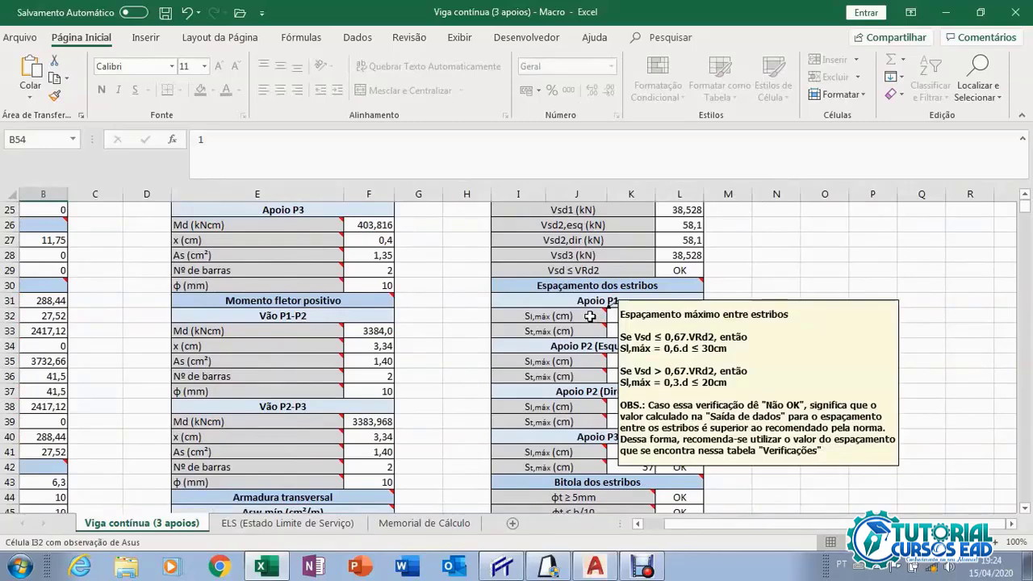
pyautogui.moveTo(590, 332)
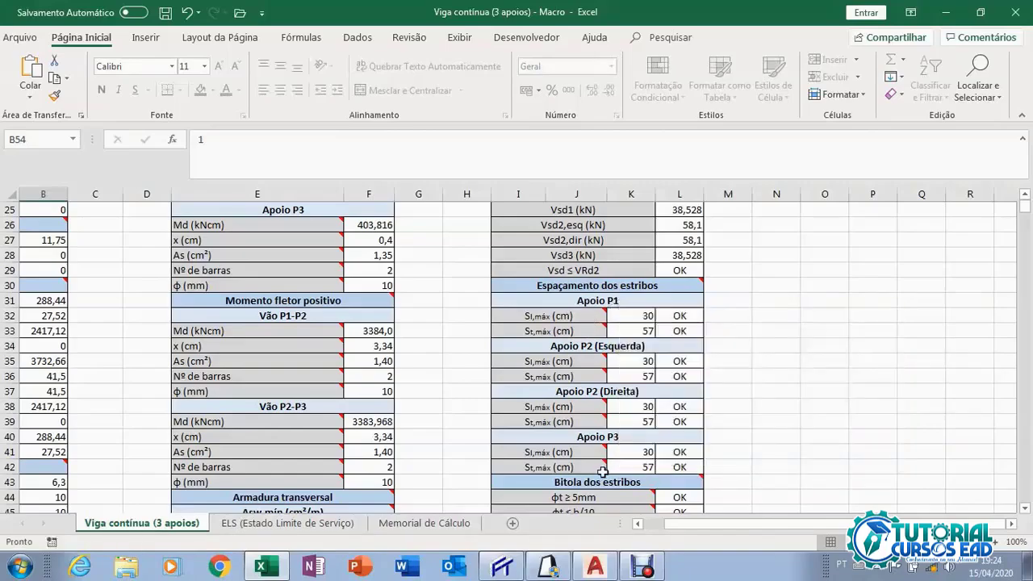
pyautogui.moveTo(689, 533); pyautogui.dragTo(670, 532)
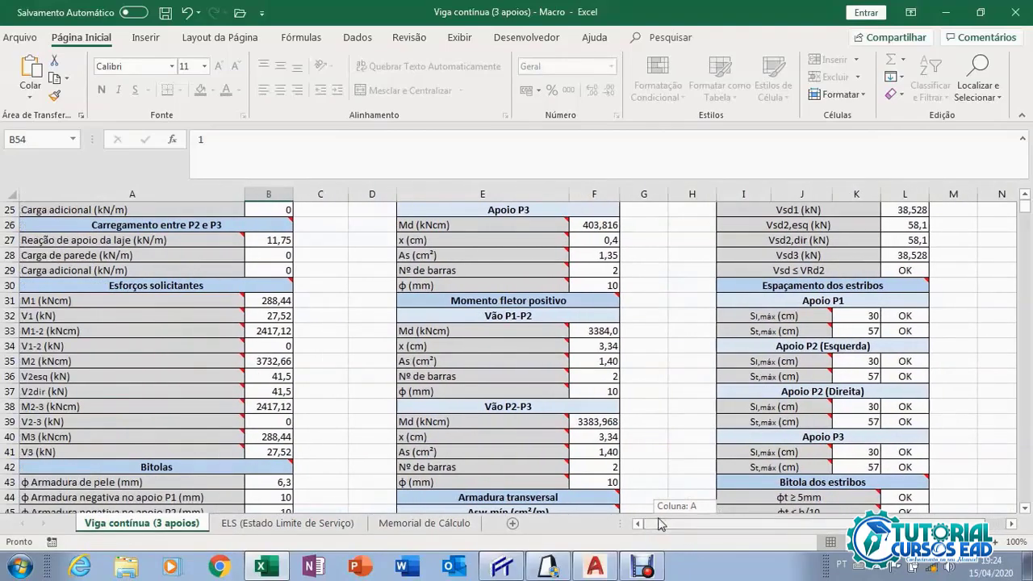
# Compare the calculated stirrup spacings at the supports with the maximum spacings in the Espaçamento dos estribos checks.
pyautogui.scroll(-1, 635, 435)
pyautogui.scroll(-2, 635, 435)
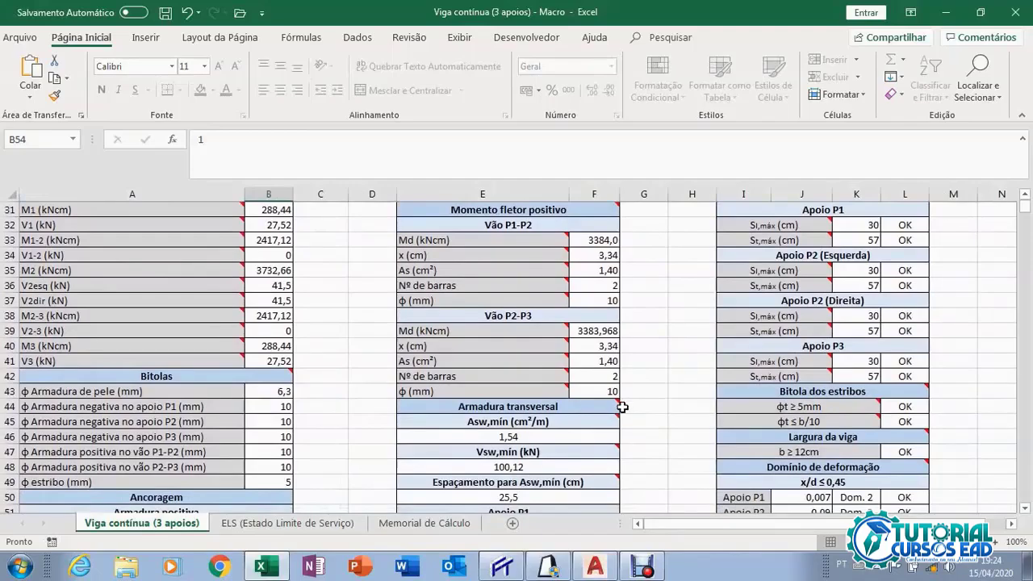
pyautogui.scroll(-6, 627, 335)
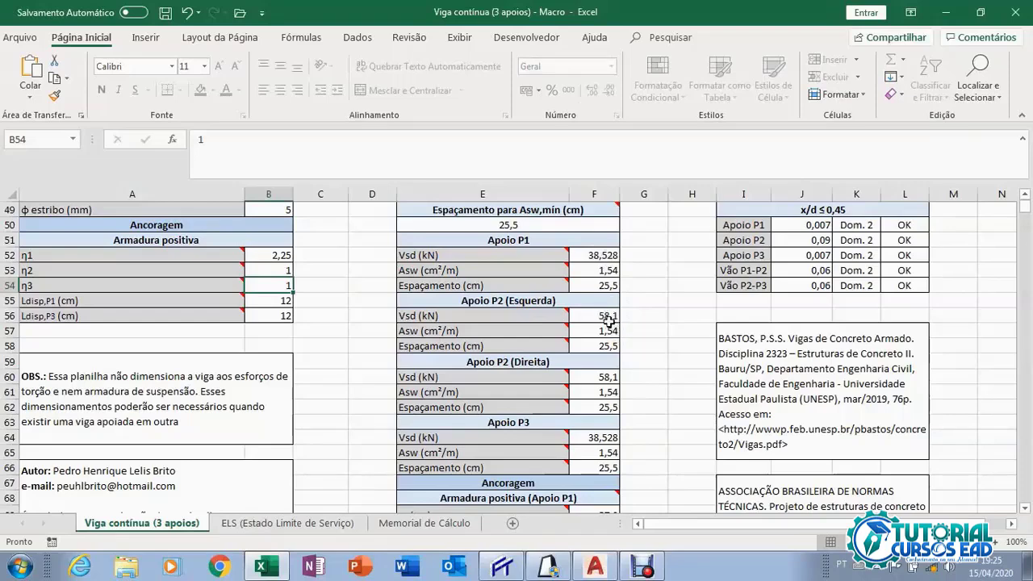
pyautogui.scroll(-1, 623, 362)
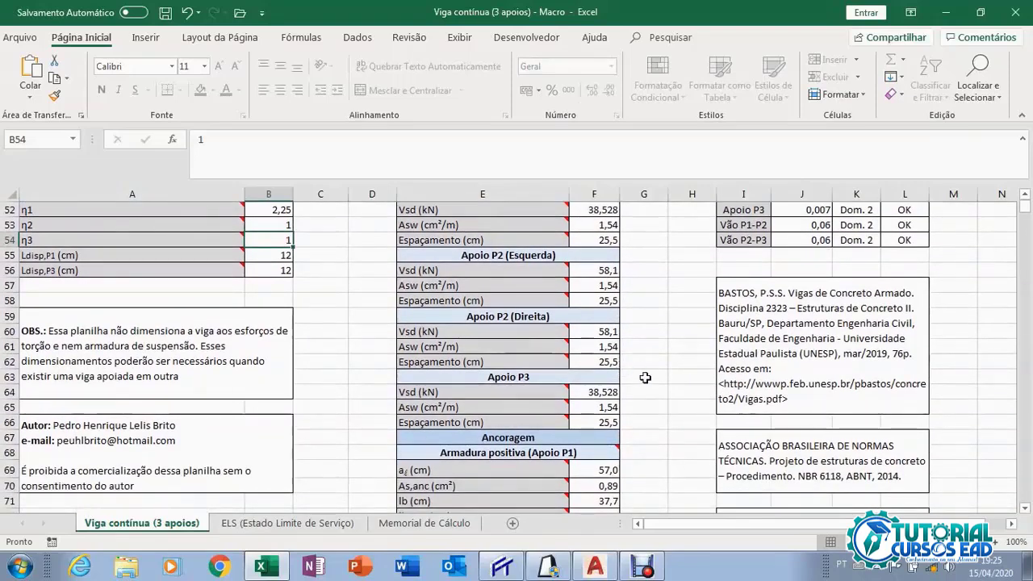
pyautogui.scroll(9, 645, 377)
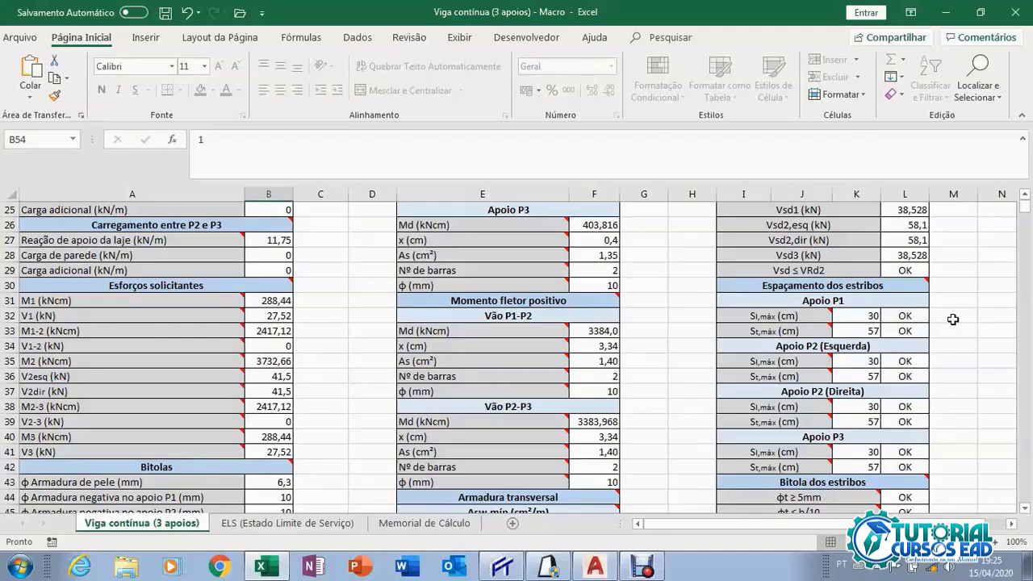
pyautogui.scroll(-5, 932, 323)
pyautogui.scroll(-1, 677, 355)
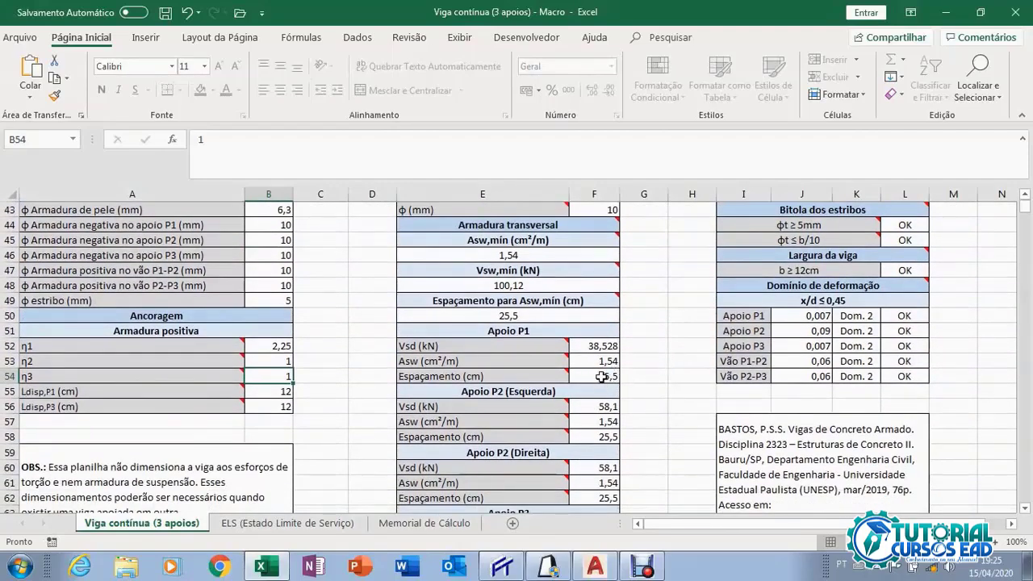
pyautogui.scroll(4, 712, 372)
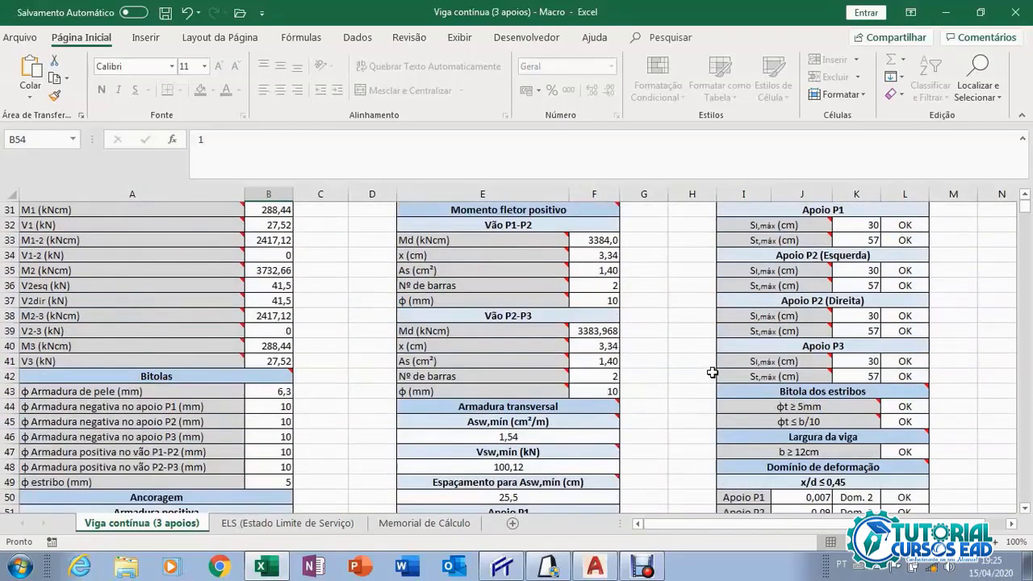
pyautogui.scroll(1, 712, 373)
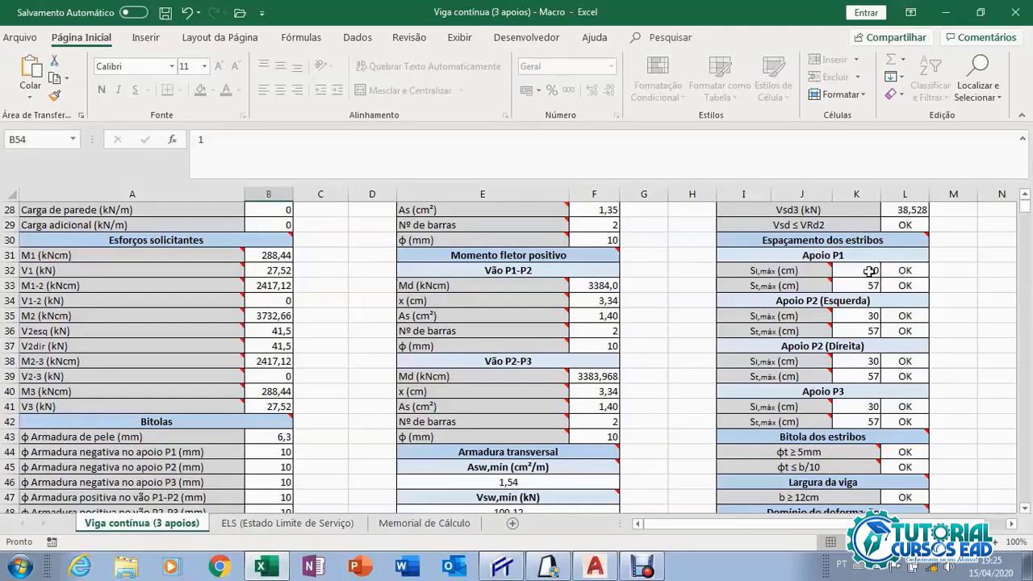
pyautogui.scroll(5, 878, 271)
pyautogui.scroll(-4, 868, 319)
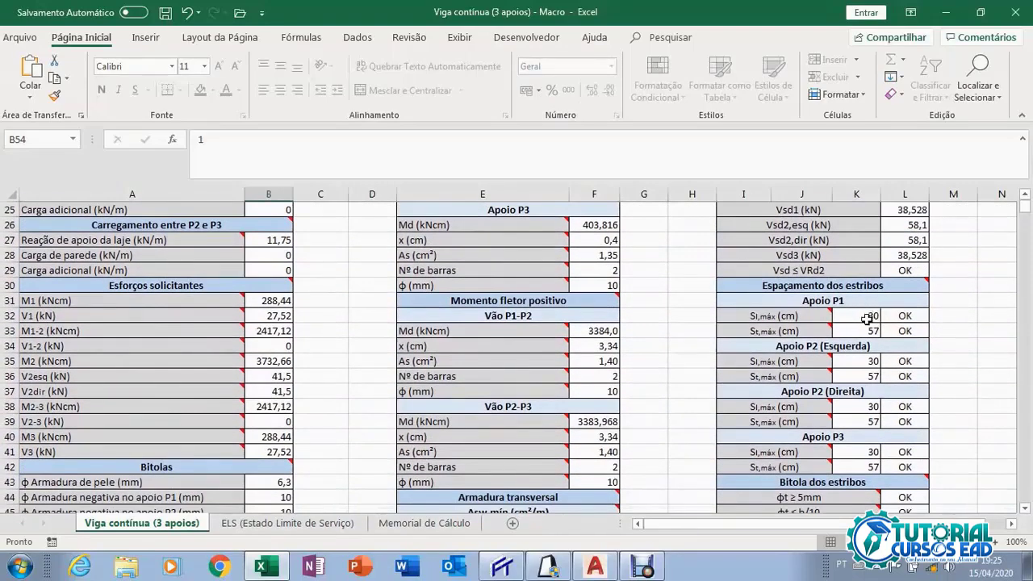
# Review the stirrup diameter, beam width and x/d deformation domain checks.
pyautogui.scroll(-1, 947, 329)
pyautogui.scroll(-5, 947, 329)
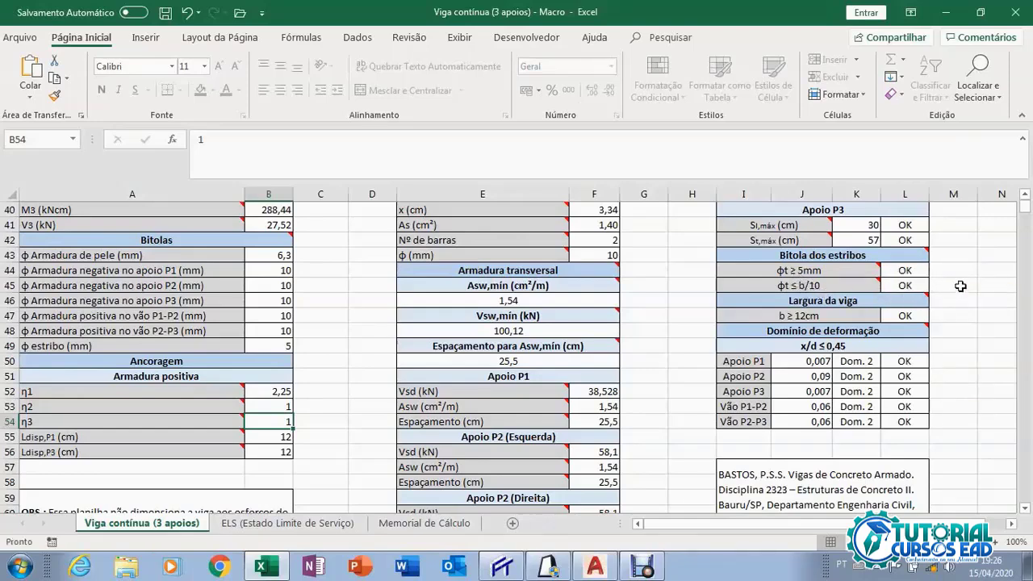
pyautogui.scroll(-1, 960, 288)
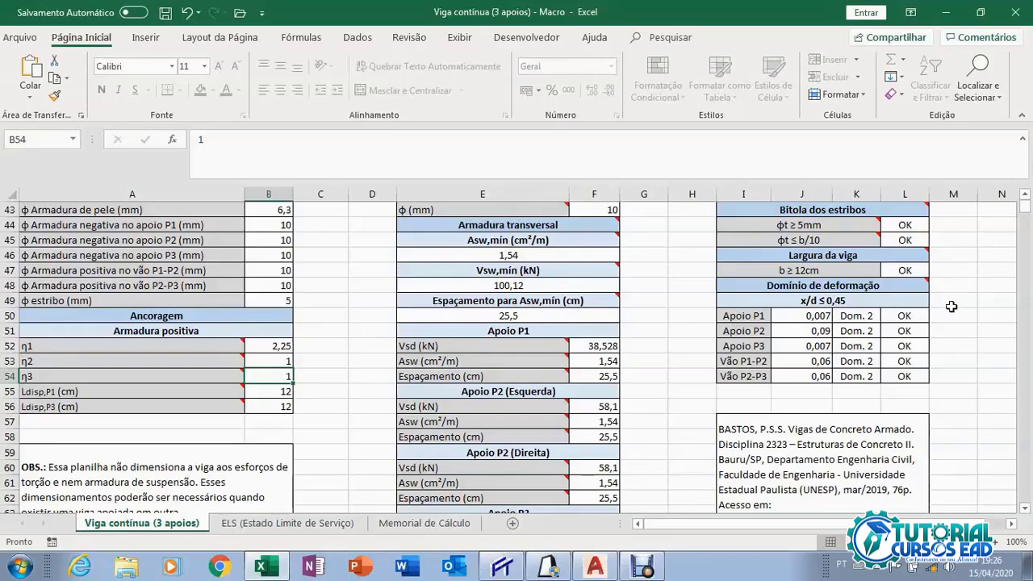
pyautogui.scroll(-1, 949, 307)
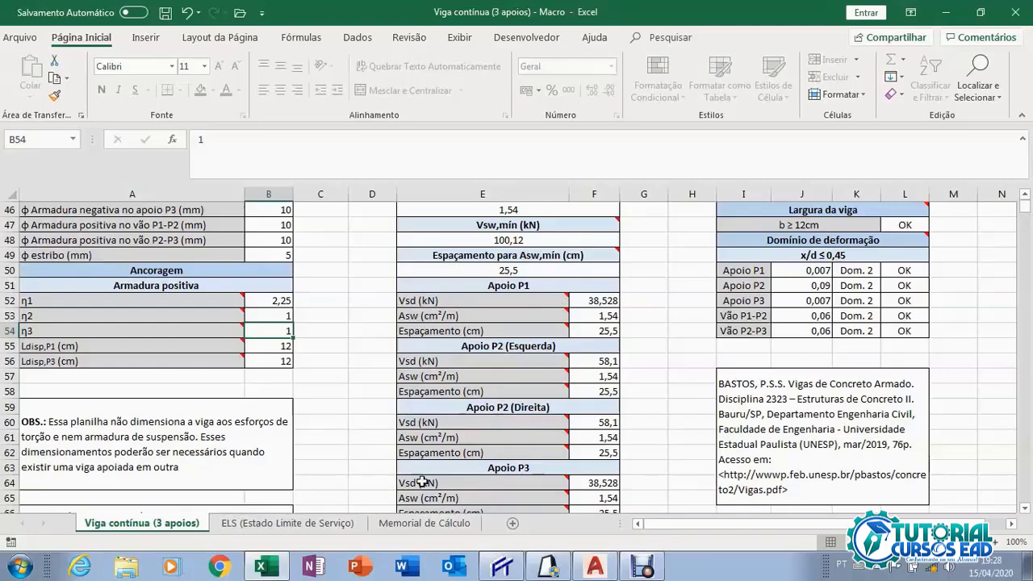
# Switch to AltoQi Eberick, close the Pav.1 drawing, and display the reinforcement detailing of beam V5 on the Cob. floor.
pyautogui.click(553, 572)
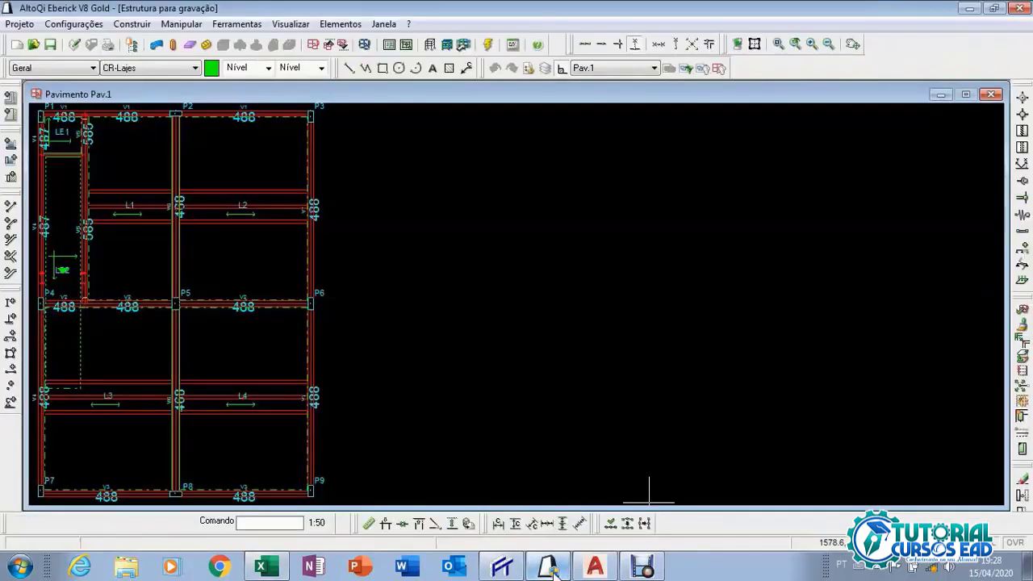
pyautogui.click(992, 94)
pyautogui.doubleClick(72, 124)
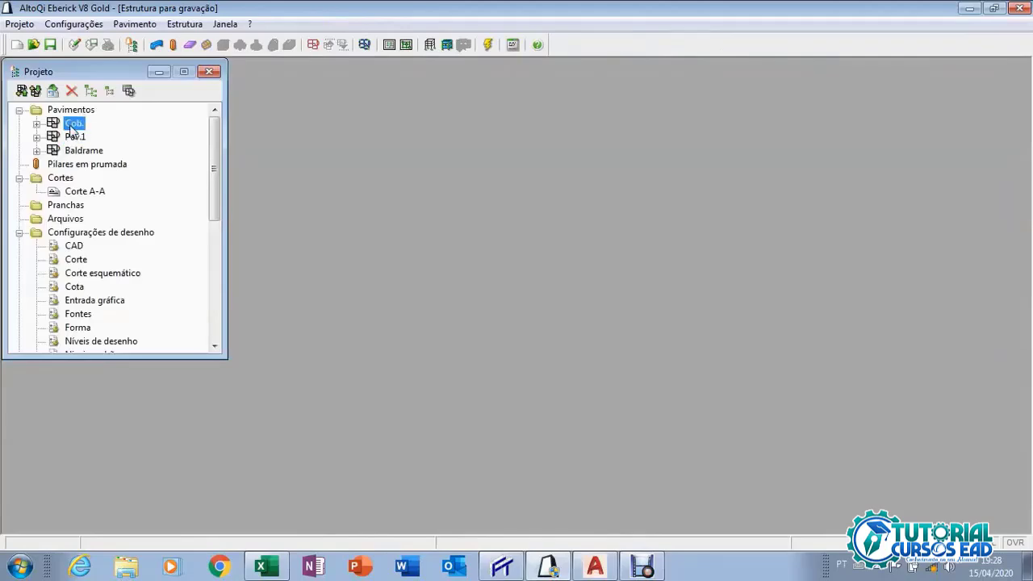
pyautogui.click(157, 47)
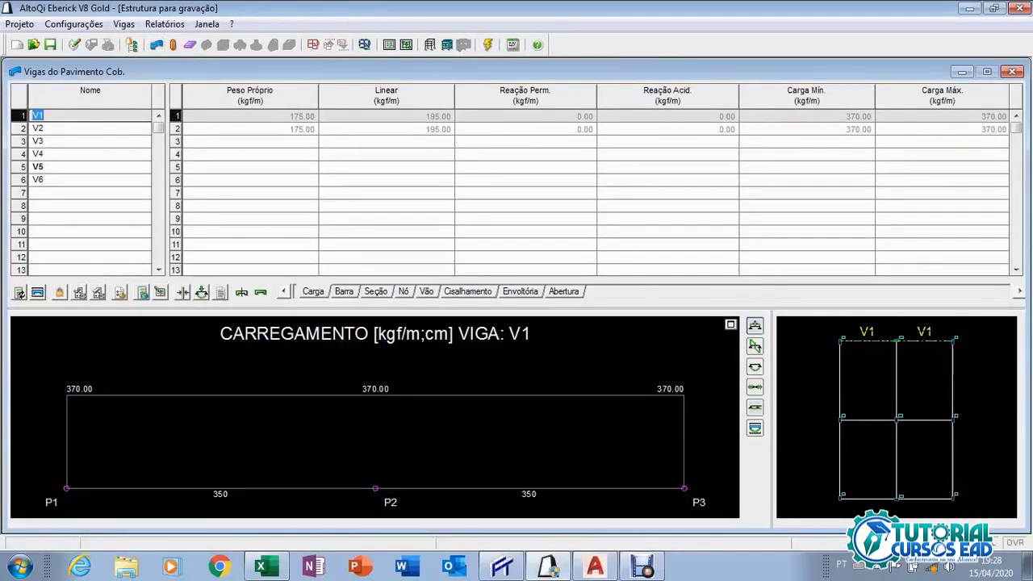
pyautogui.press('Down')
pyautogui.press('Down')
pyautogui.press('Down')
pyautogui.press('Down')
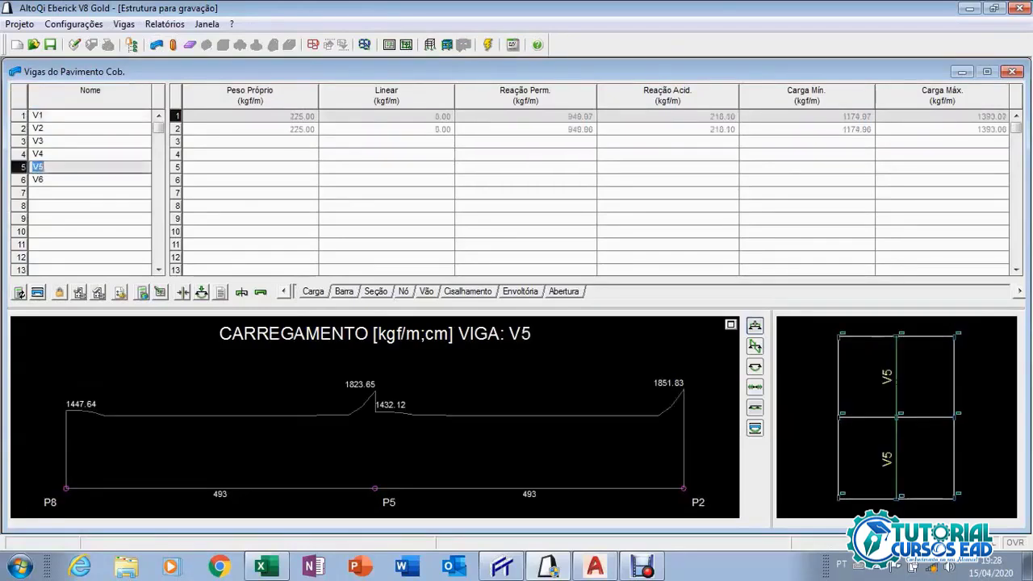
pyautogui.click(41, 293)
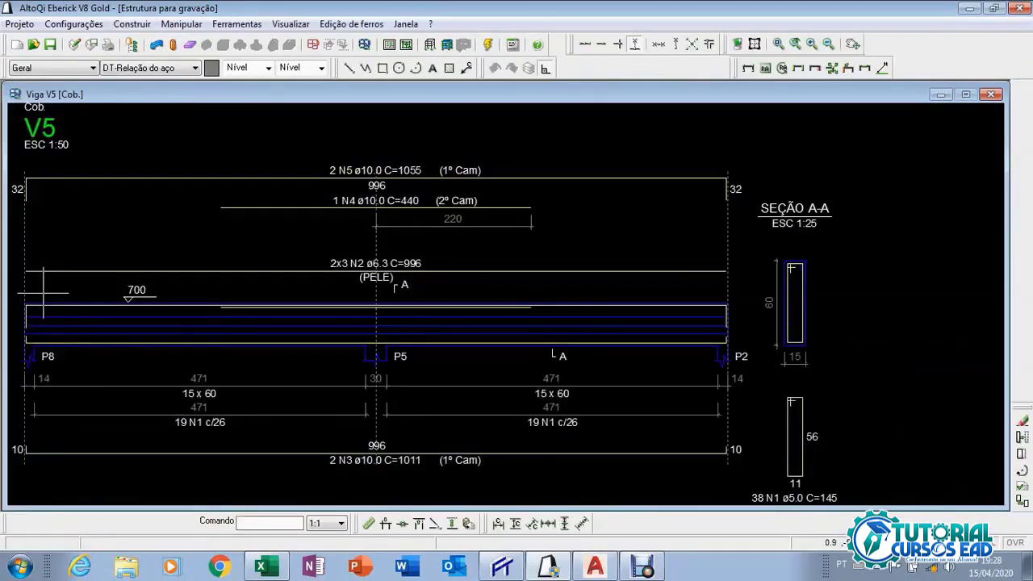
# Examine the top bars N5 and N4 of beam V5 and their layout over supports P8, P5 and P2.
pyautogui.scroll(2, 341, 227)
pyautogui.scroll(-1, 342, 226)
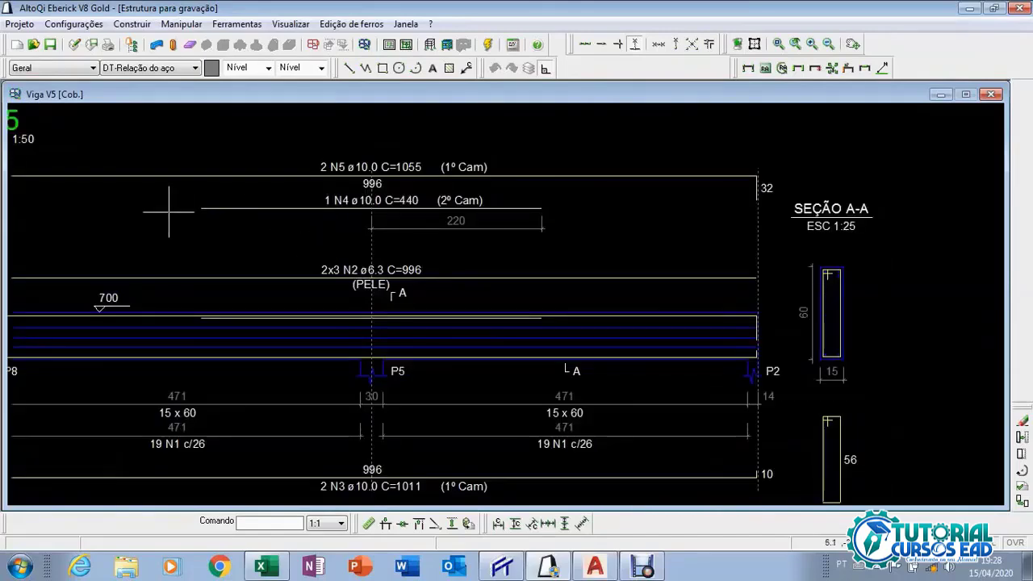
pyautogui.scroll(-1, 169, 212)
pyautogui.scroll(2, 209, 194)
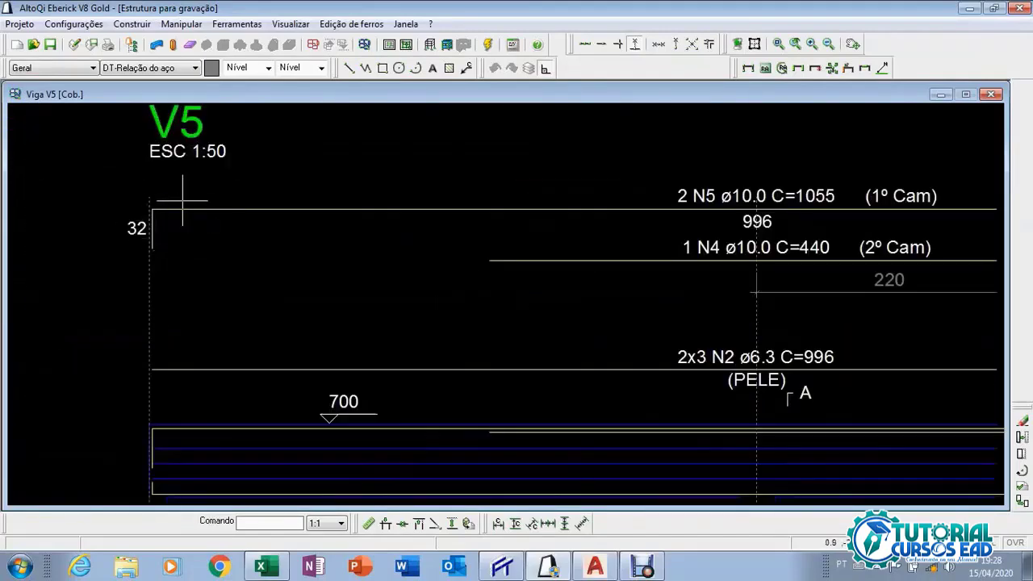
pyautogui.scroll(-2, 182, 202)
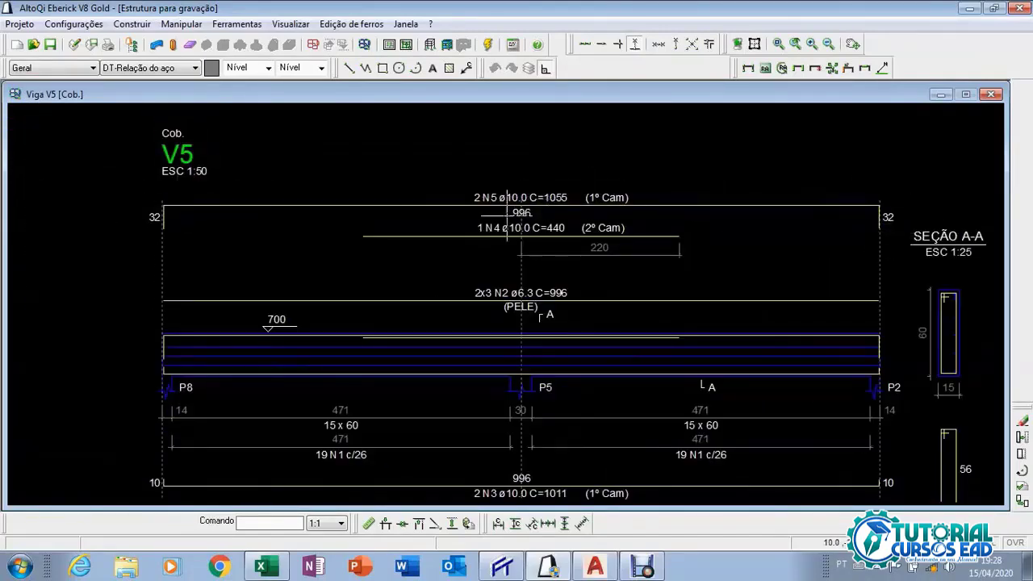
pyautogui.scroll(1, 507, 217)
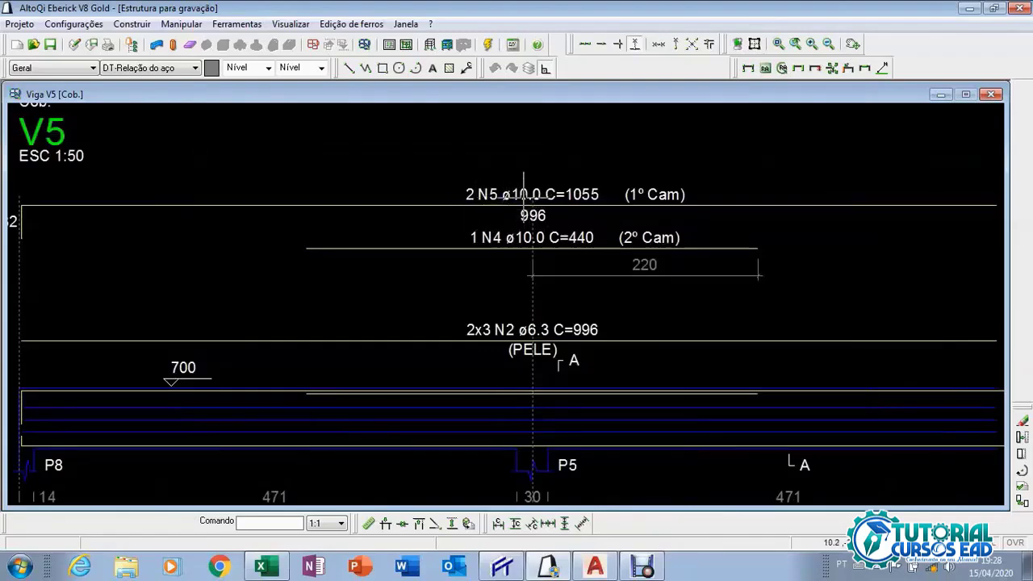
pyautogui.scroll(-2, 479, 223)
pyautogui.scroll(2, 522, 353)
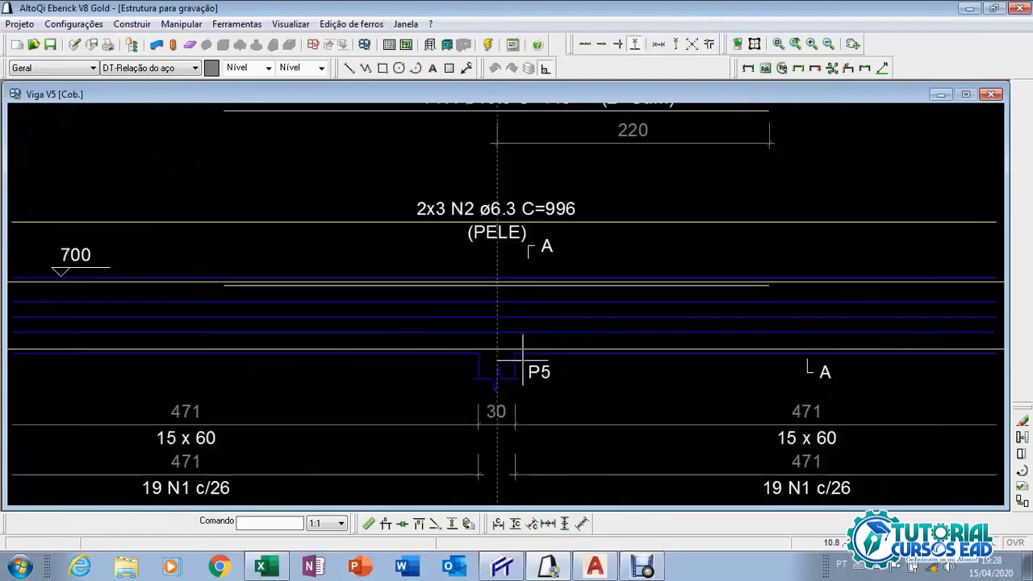
pyautogui.scroll(-1, 518, 348)
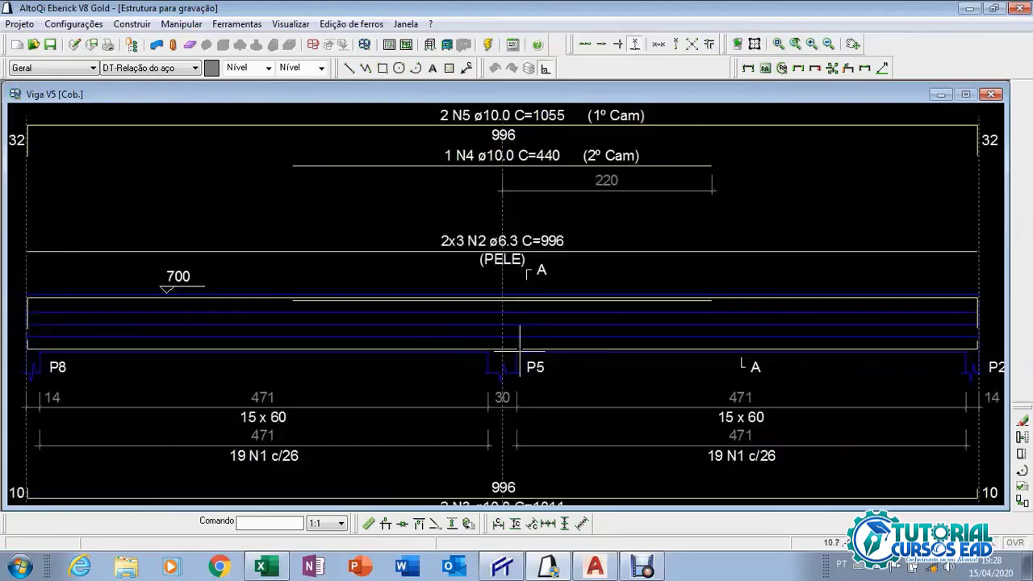
pyautogui.scroll(-1, 519, 349)
pyautogui.scroll(1, 494, 368)
pyautogui.scroll(1, 484, 182)
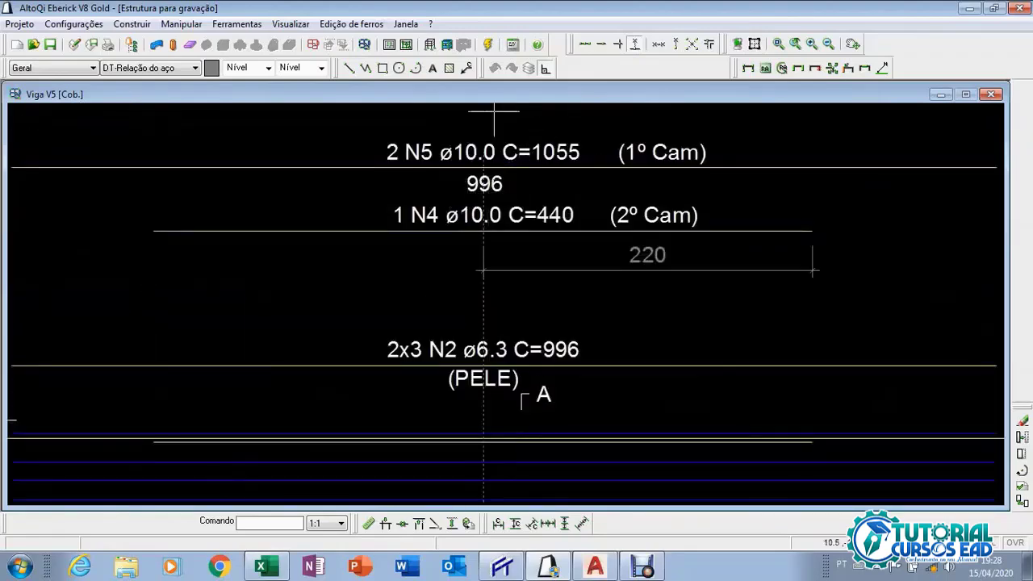
pyautogui.scroll(-1, 440, 198)
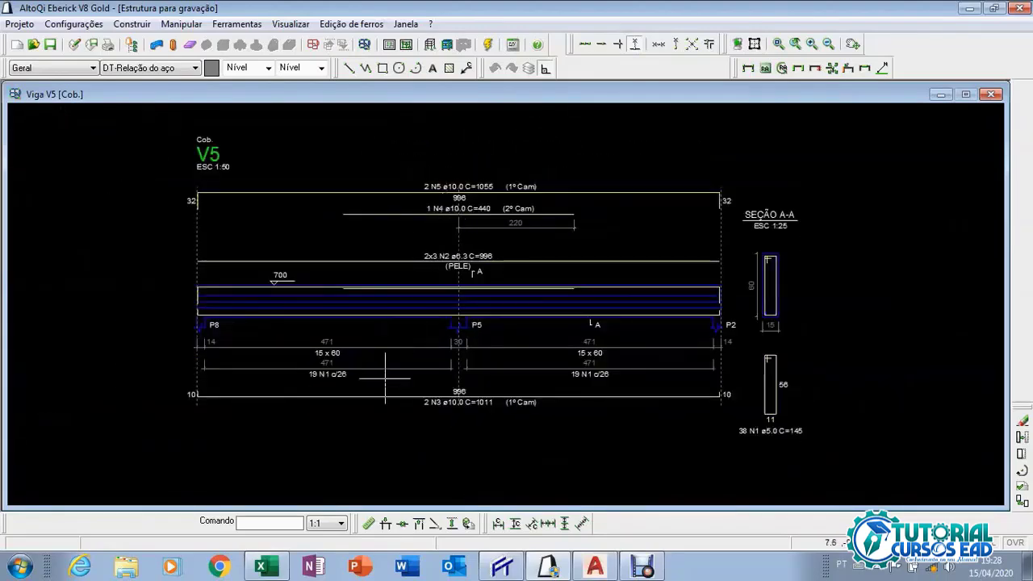
# Inspect the bottom bars N3 and the N1 stirrup spacing in both spans of beam V5.
pyautogui.scroll(2, 413, 416)
pyautogui.scroll(-1, 415, 415)
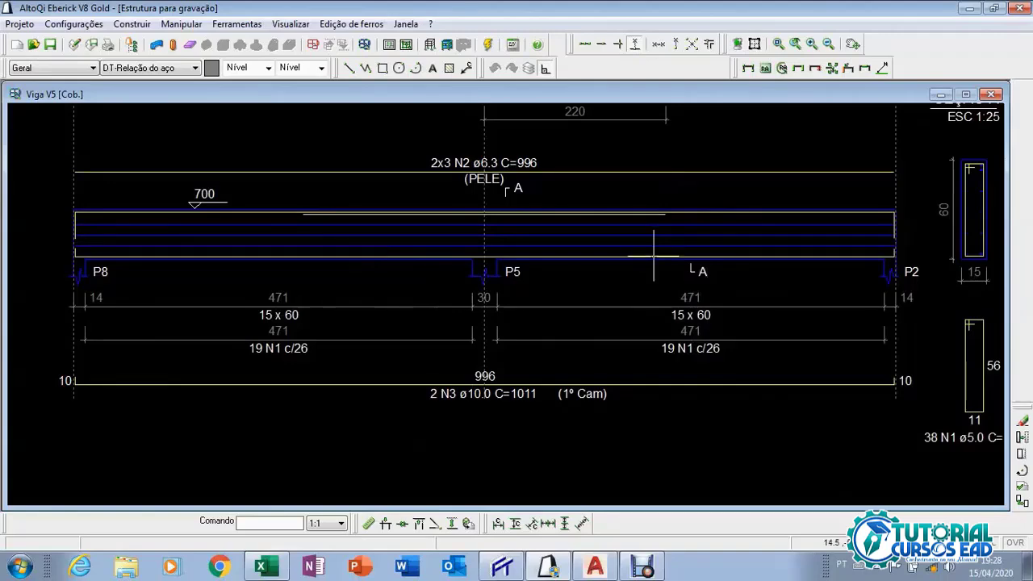
pyautogui.scroll(2, 465, 406)
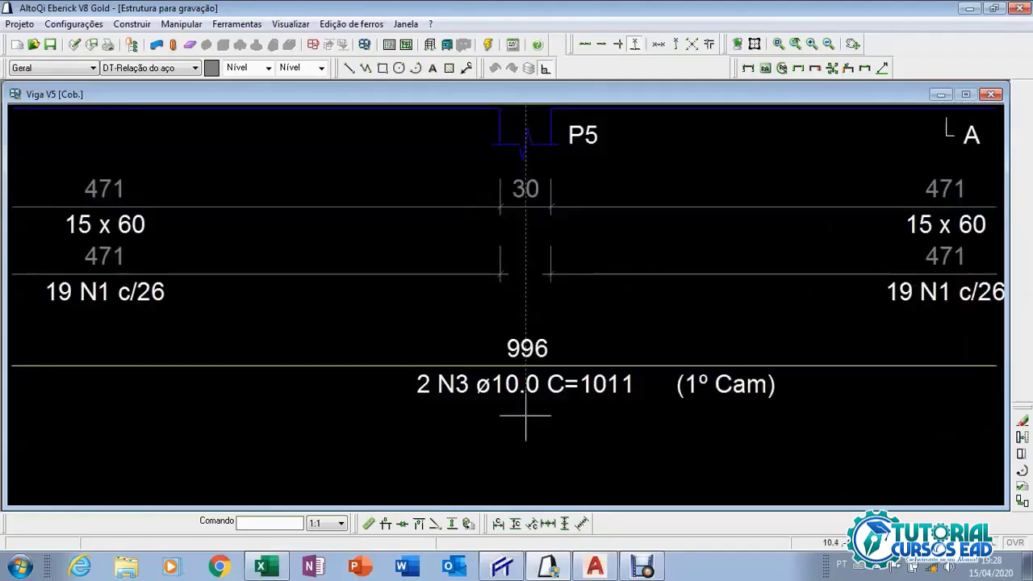
pyautogui.scroll(-3, 526, 381)
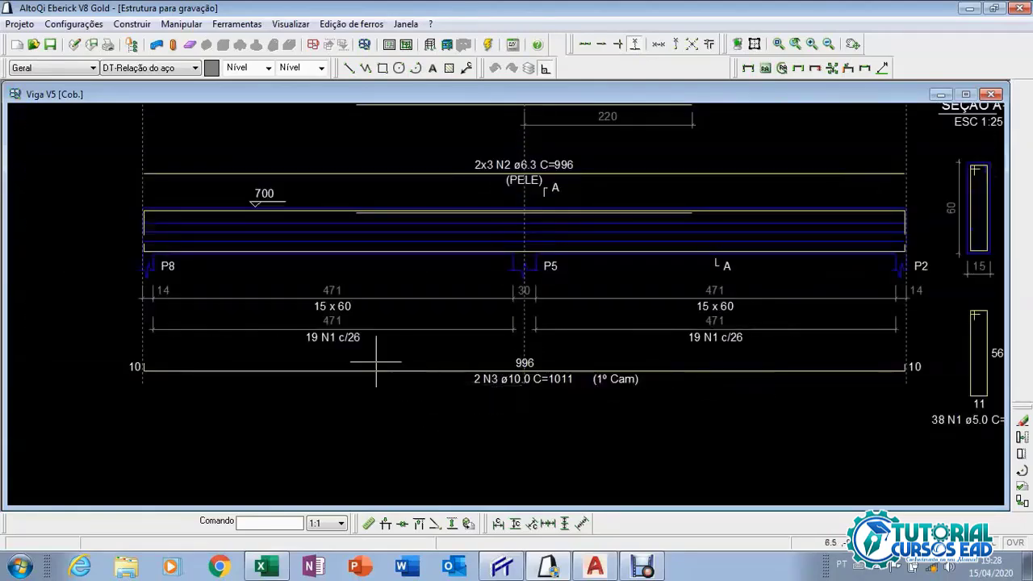
pyautogui.scroll(3, 344, 345)
pyautogui.scroll(-3, 343, 346)
pyautogui.scroll(4, 341, 347)
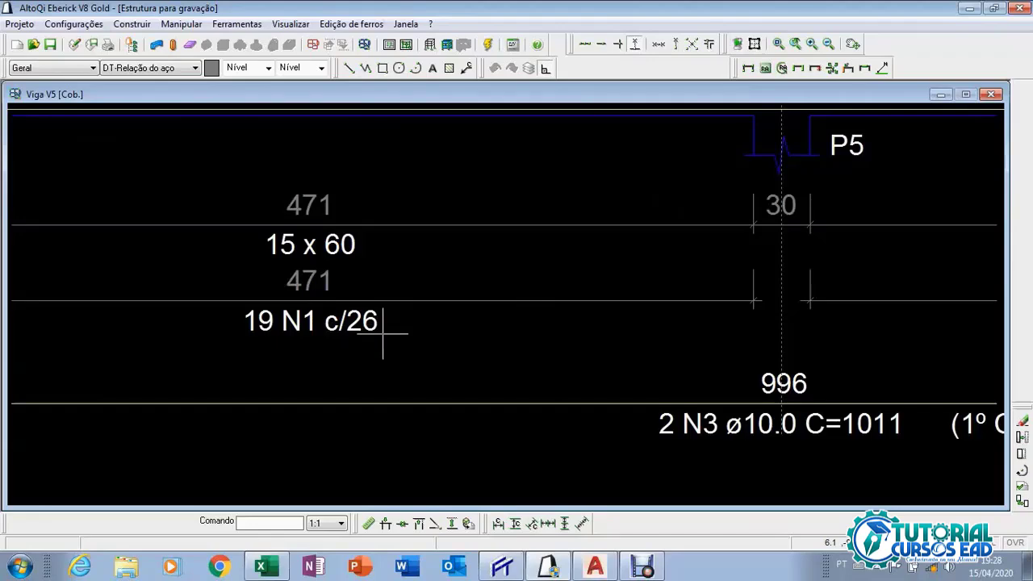
pyautogui.scroll(-2, 384, 332)
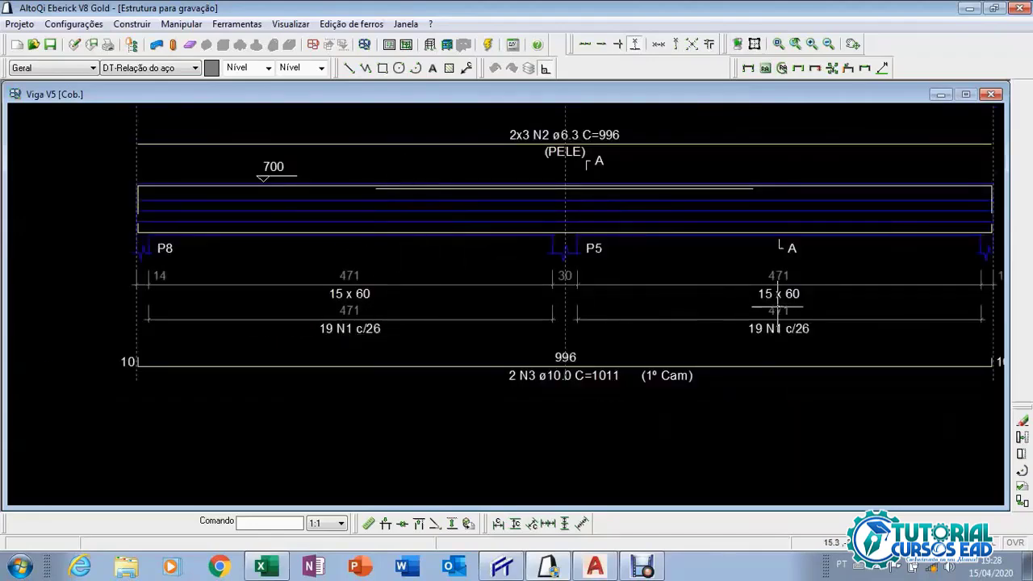
# Examine the N2 skin reinforcement of beam V5 and the bar arrangement in section A-A.
pyautogui.scroll(-2, 777, 307)
pyautogui.scroll(2, 613, 323)
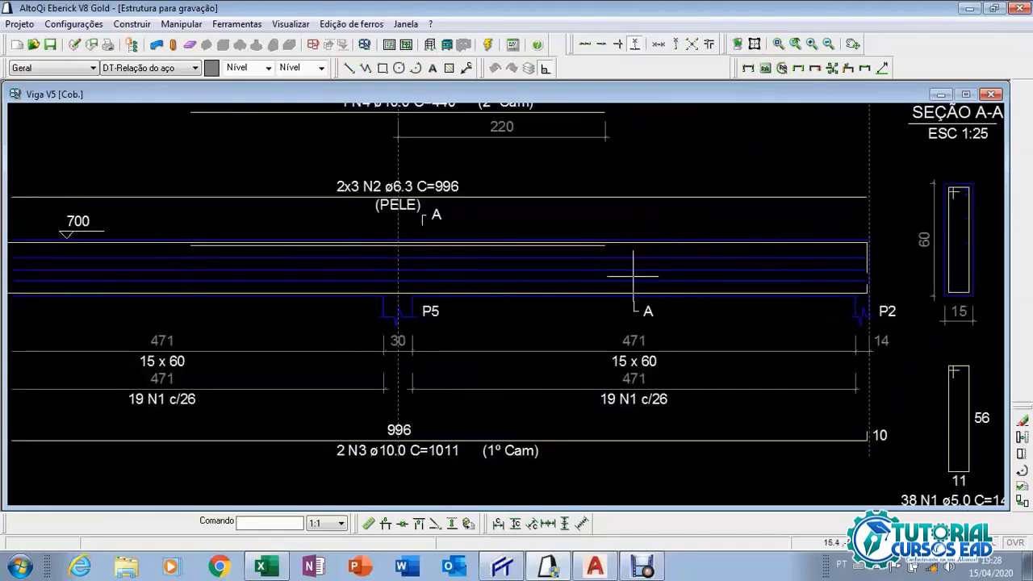
pyautogui.scroll(-1, 633, 276)
pyautogui.scroll(-1, 848, 231)
pyautogui.scroll(2, 784, 235)
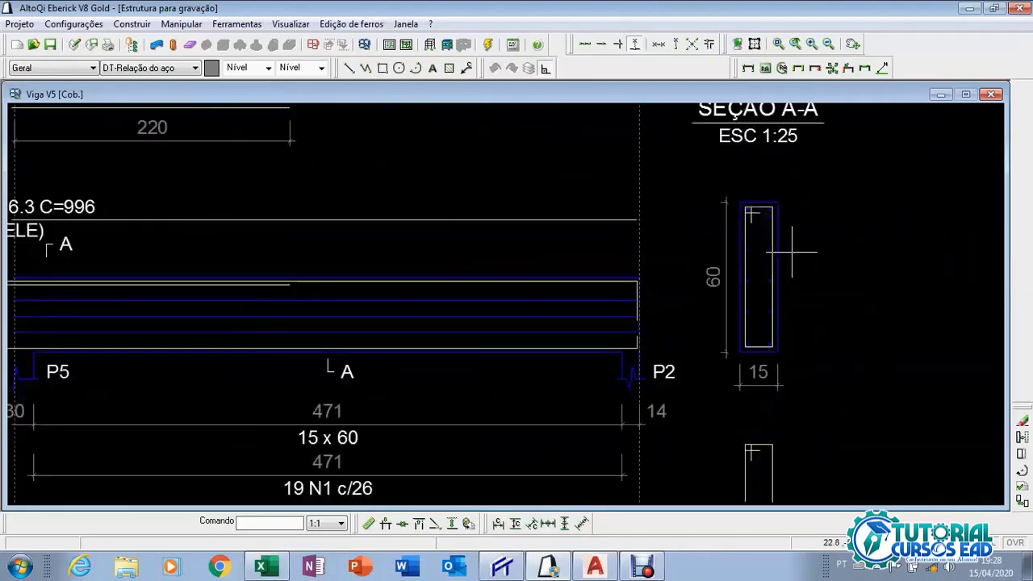
pyautogui.scroll(-1, 623, 272)
pyautogui.scroll(1, 399, 236)
pyautogui.scroll(1, 399, 235)
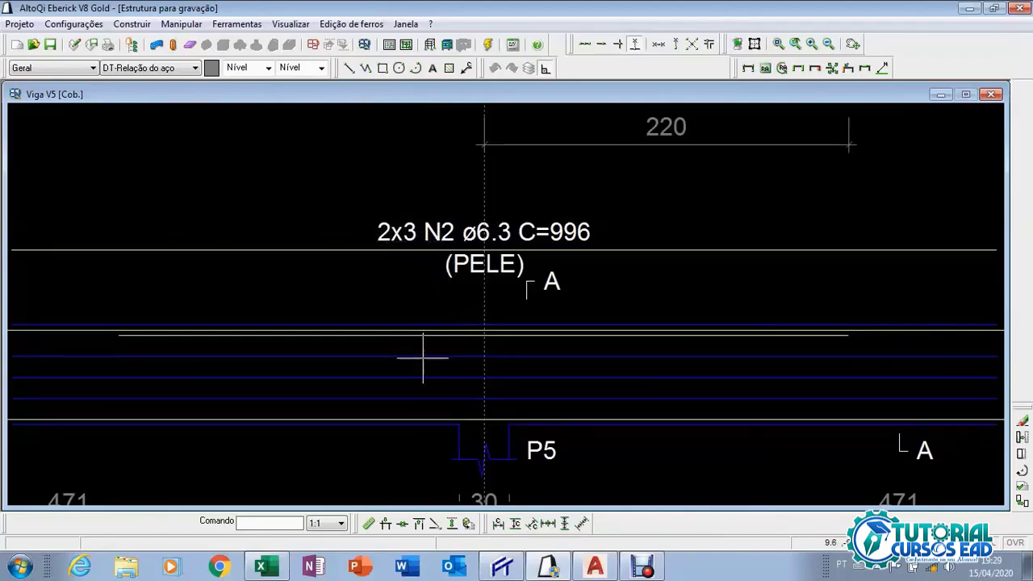
pyautogui.scroll(-2, 433, 341)
pyautogui.scroll(3, 936, 347)
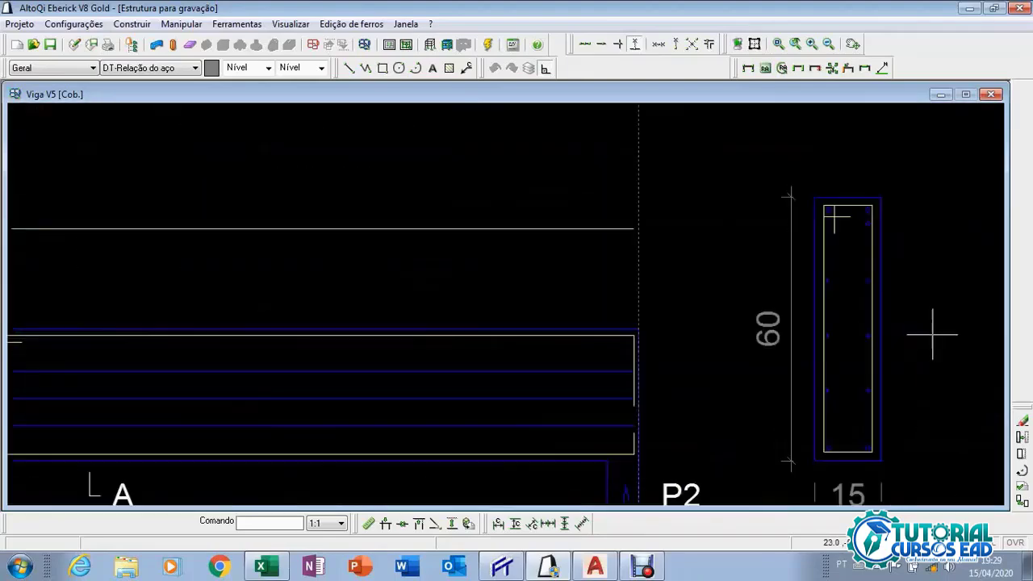
pyautogui.moveTo(918, 330); pyautogui.dragTo(791, 283)
pyautogui.scroll(1, 790, 283)
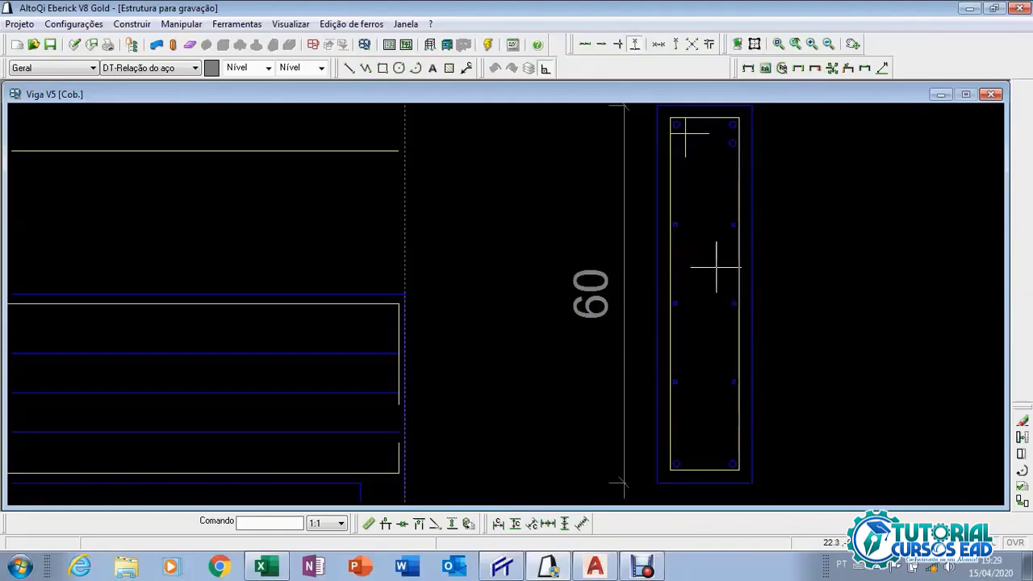
pyautogui.scroll(-5, 716, 266)
pyautogui.click(589, 361)
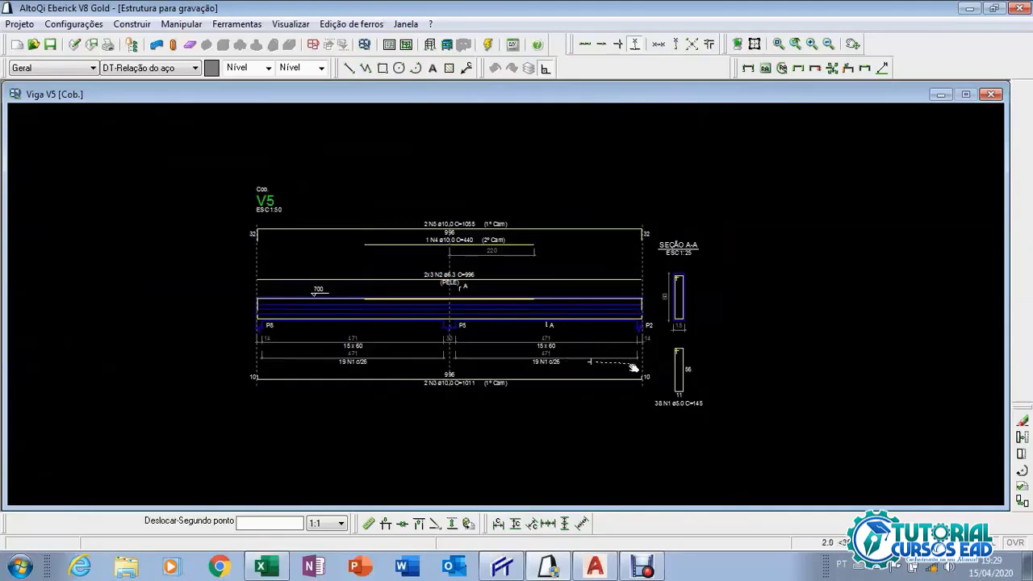
pyautogui.click(632, 364)
pyautogui.scroll(3, 549, 323)
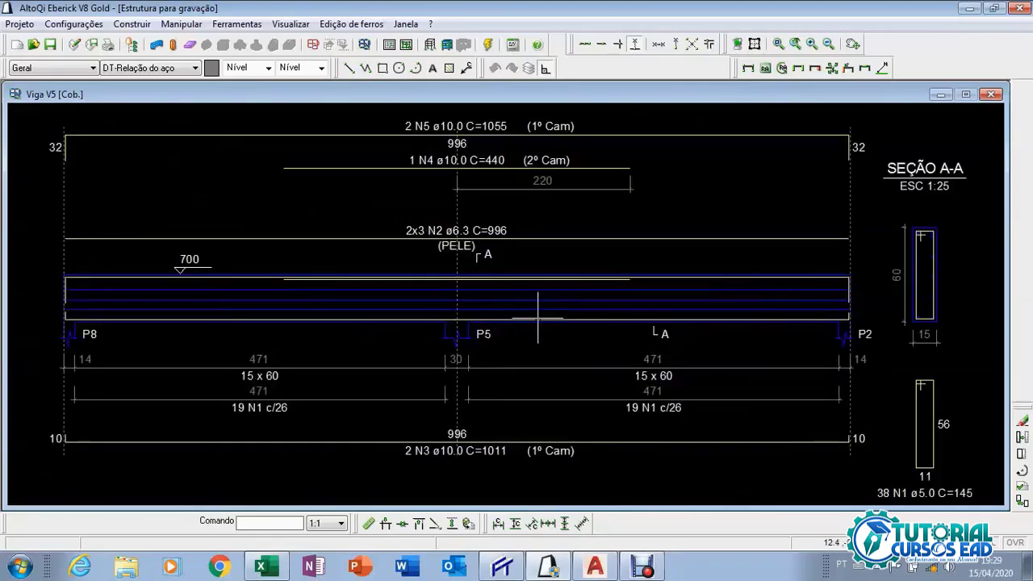
# Switch to Excel and review the beam's support diagram, longitudinal and transverse reinforcement results, and verifications for comparison with beam V5.
pyautogui.click(260, 566)
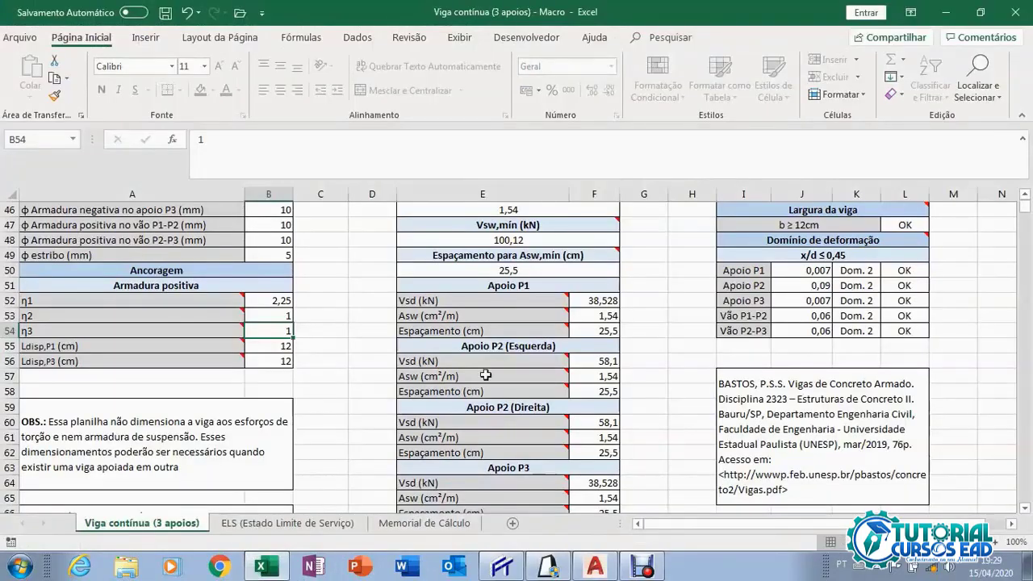
pyautogui.scroll(10, 508, 363)
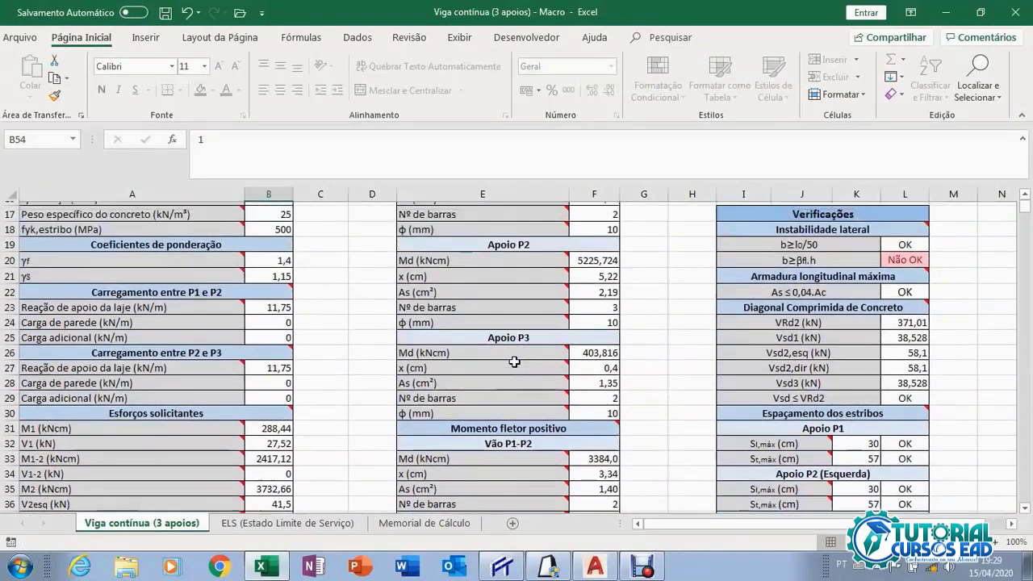
pyautogui.scroll(3, 514, 362)
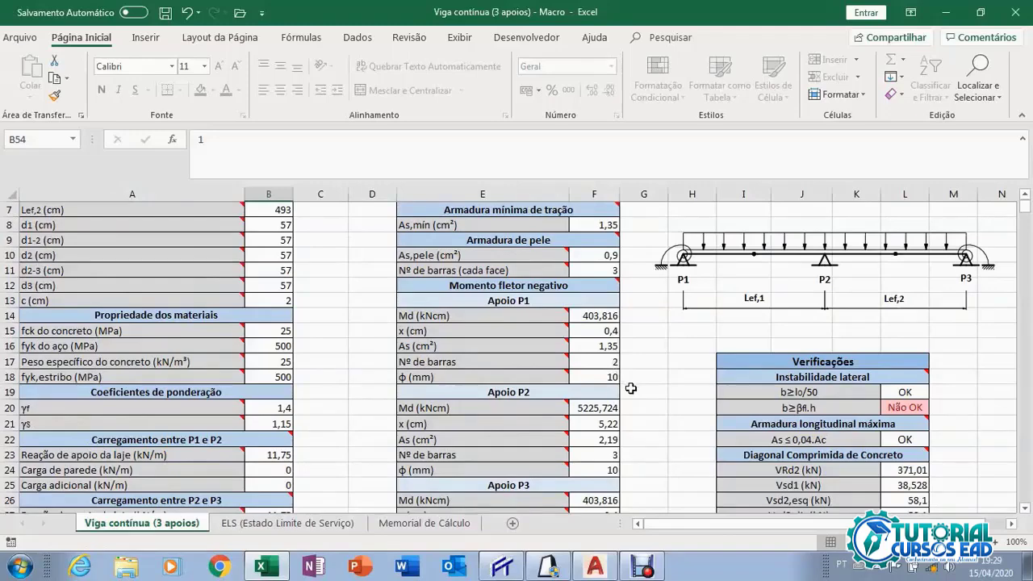
pyautogui.scroll(-1, 685, 299)
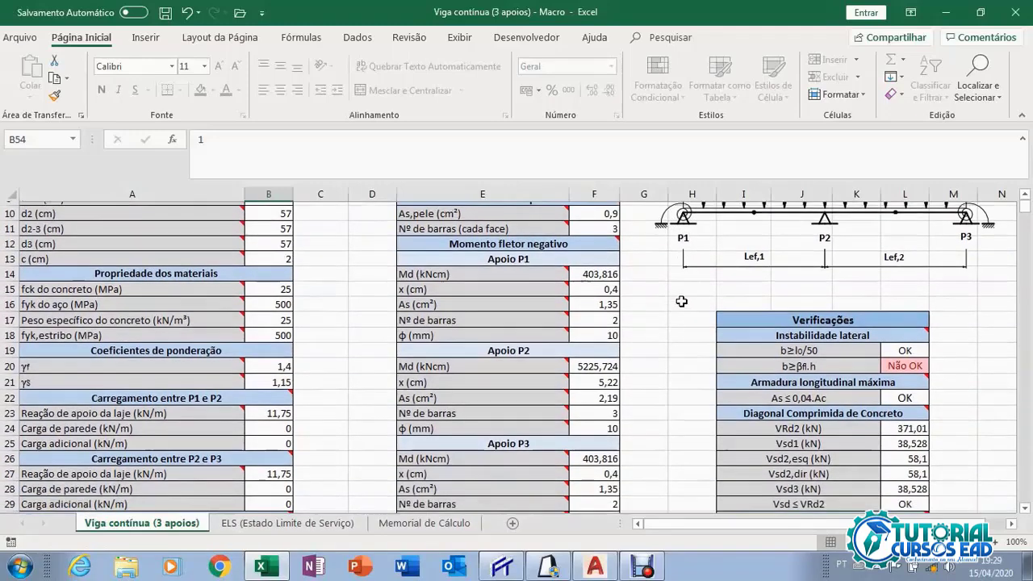
pyautogui.scroll(2, 777, 279)
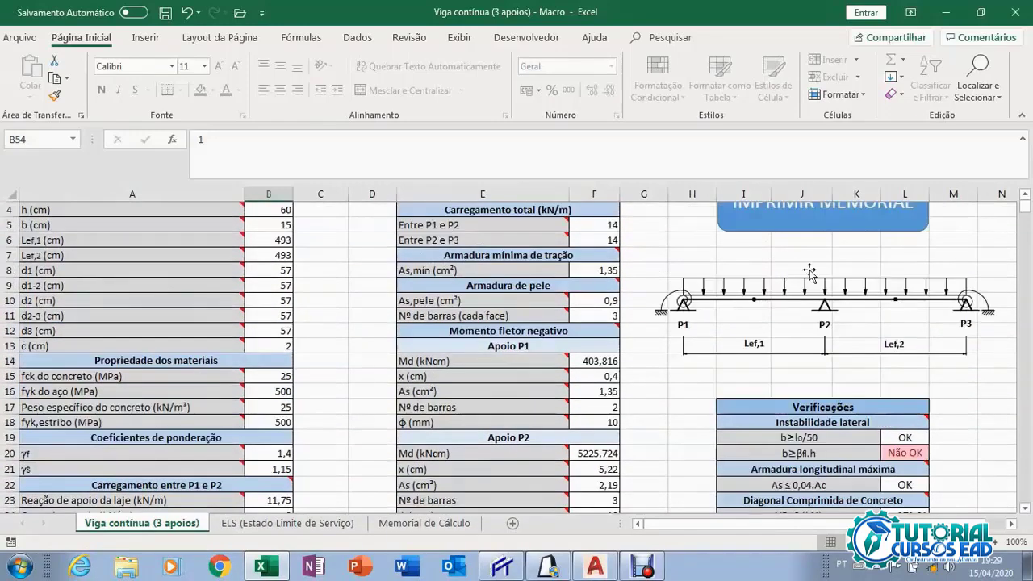
pyautogui.scroll(-3, 808, 317)
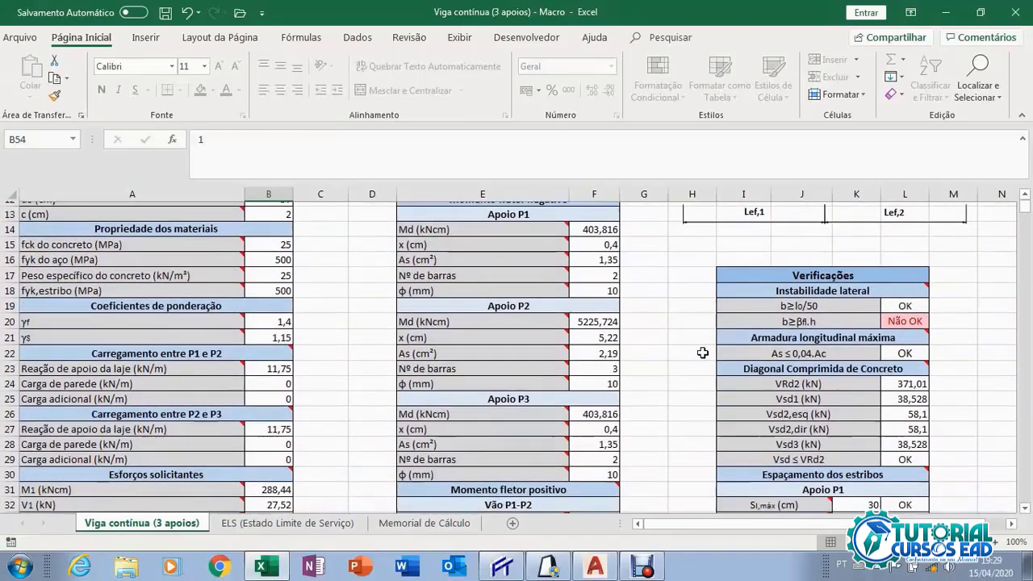
pyautogui.scroll(2, 965, 240)
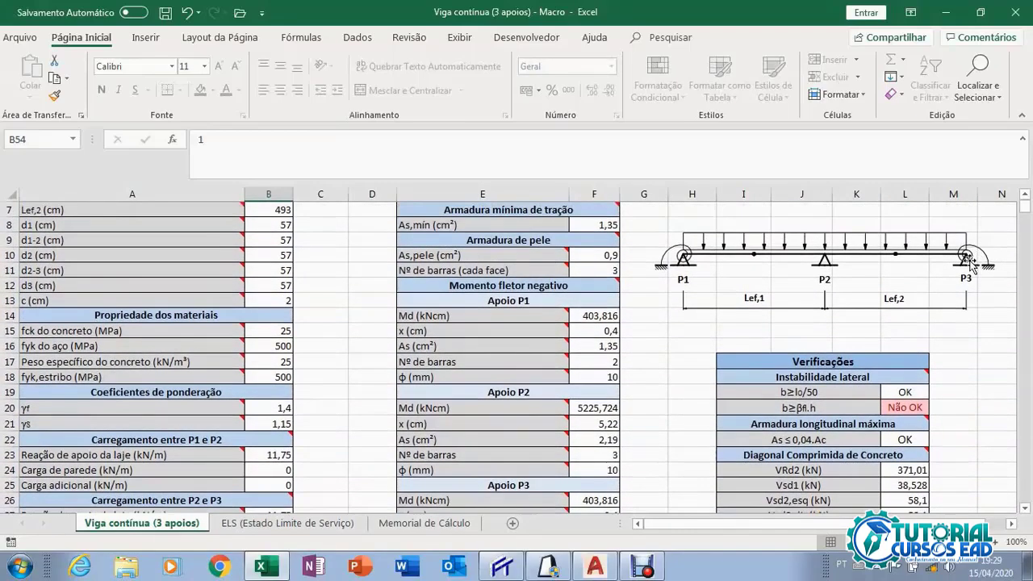
pyautogui.scroll(-6, 684, 358)
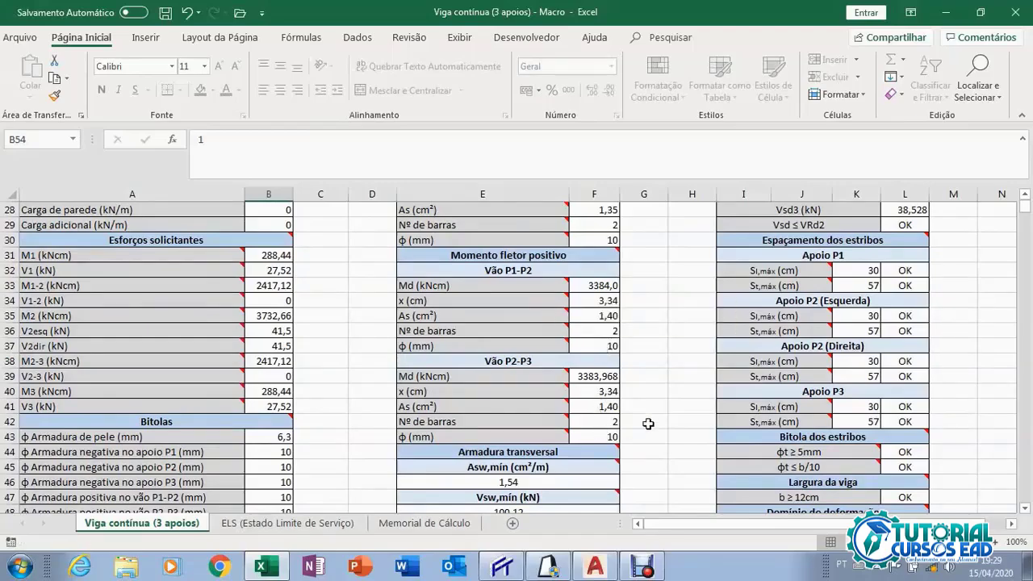
pyautogui.scroll(-5, 648, 423)
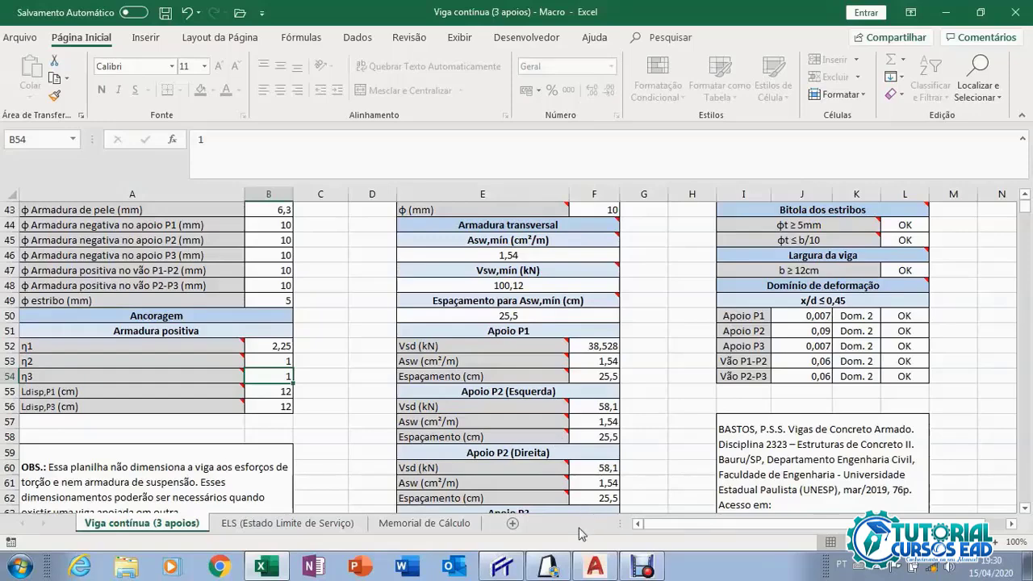
# Recheck the V5 detailing in Eberick, and return to Excel to review the span reinforcement, bar diameters and stirrup spacing checks.
pyautogui.click(549, 566)
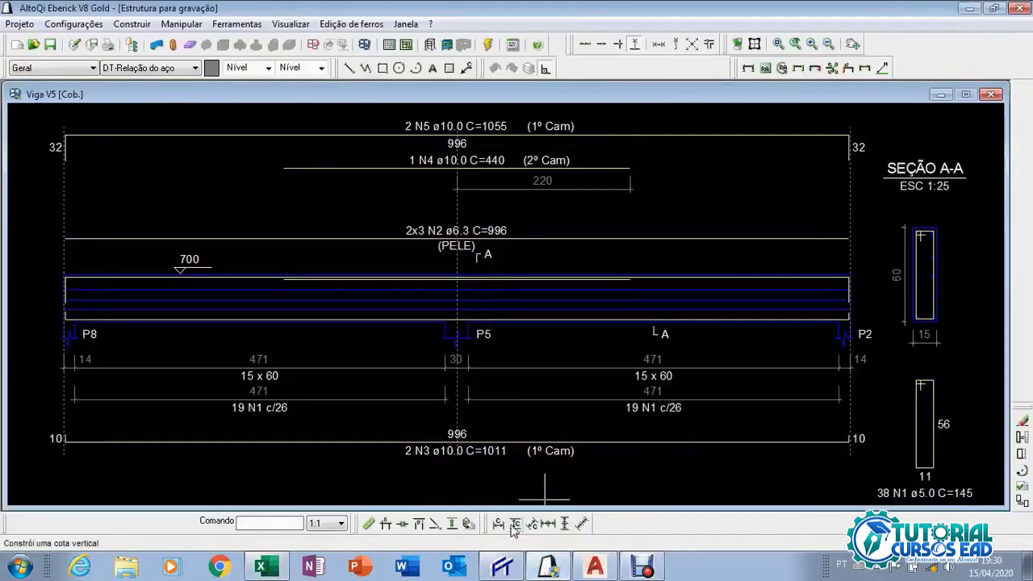
pyautogui.click(264, 566)
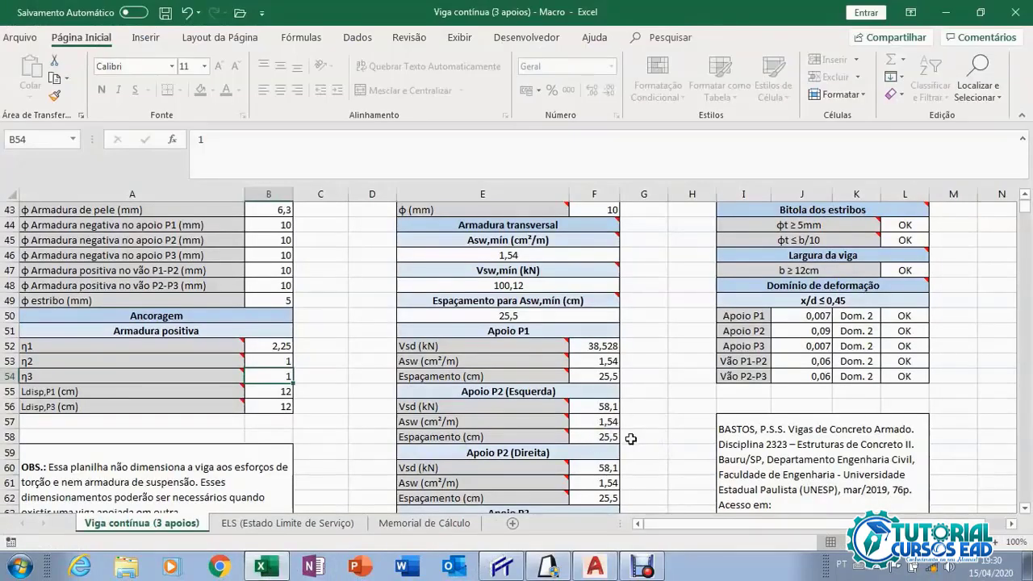
pyautogui.scroll(6, 654, 418)
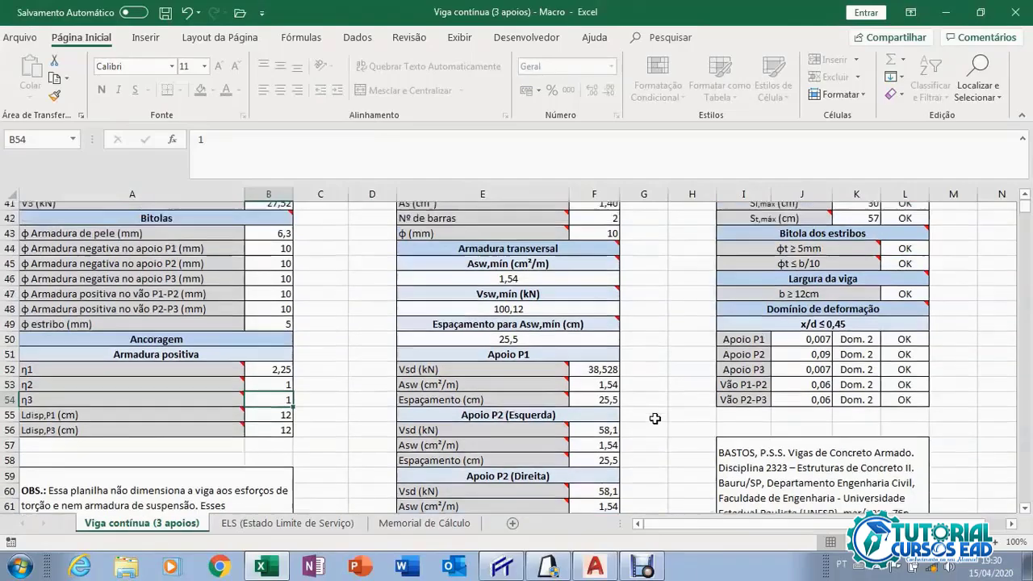
pyautogui.scroll(2, 654, 418)
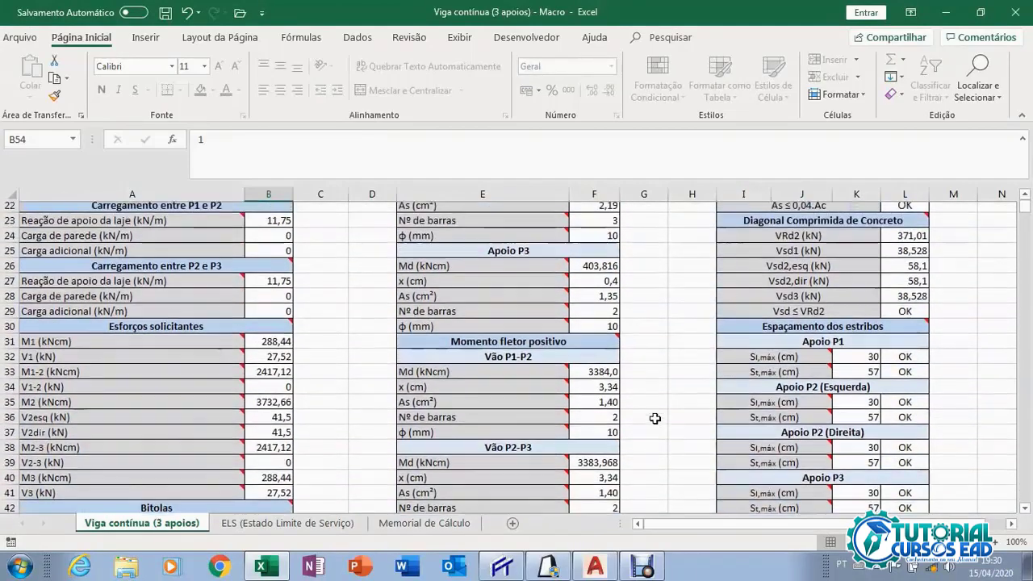
pyautogui.scroll(-3, 654, 418)
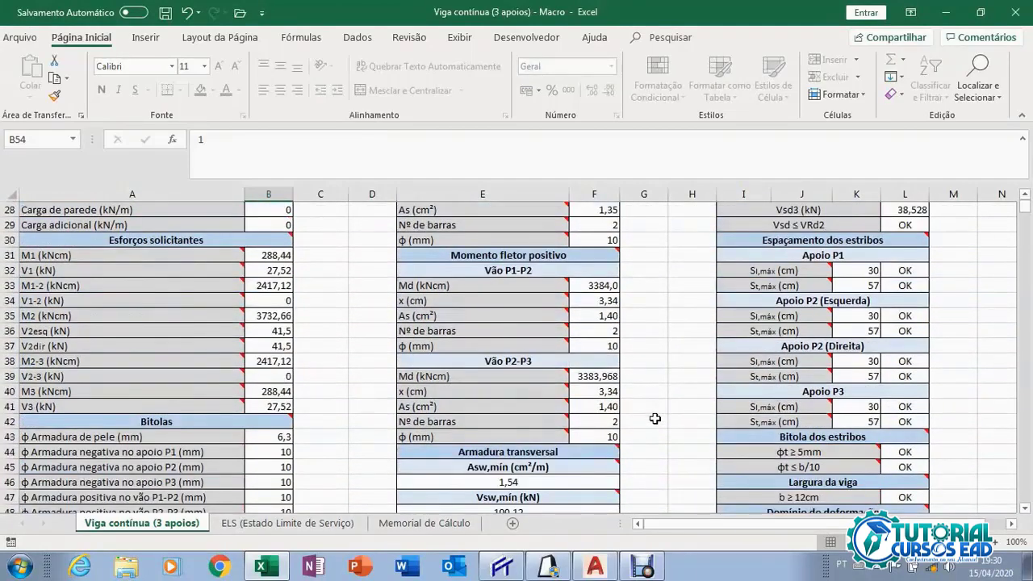
pyautogui.scroll(-2, 654, 418)
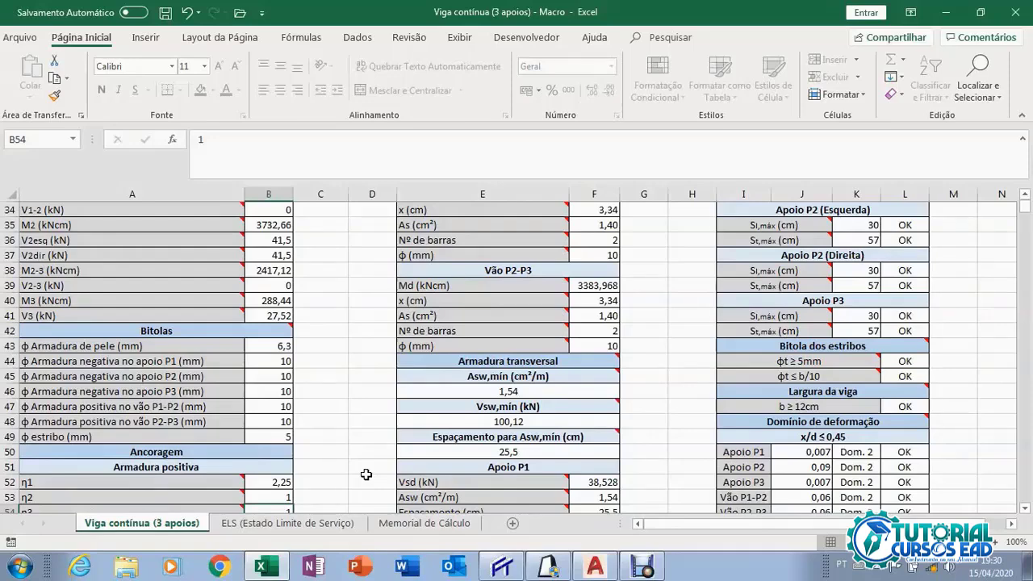
# Recheck the geometry and loading inputs on the continuous-beam sheet, and open the ELS (Estado Limite de Serviço) sheet.
pyautogui.click(299, 523)
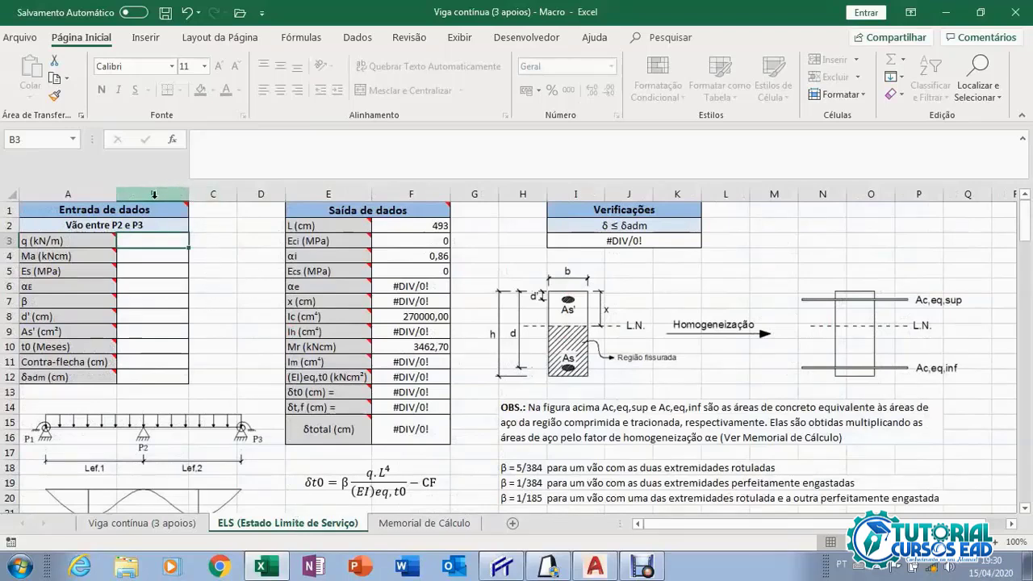
pyautogui.click(154, 525)
pyautogui.scroll(9, 321, 288)
pyautogui.scroll(4, 317, 261)
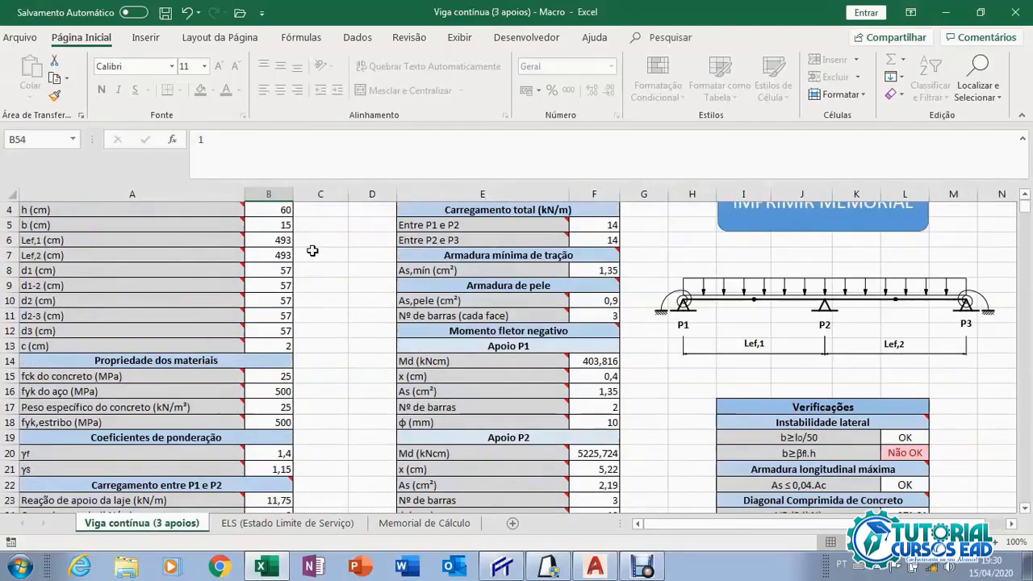
pyautogui.click(309, 524)
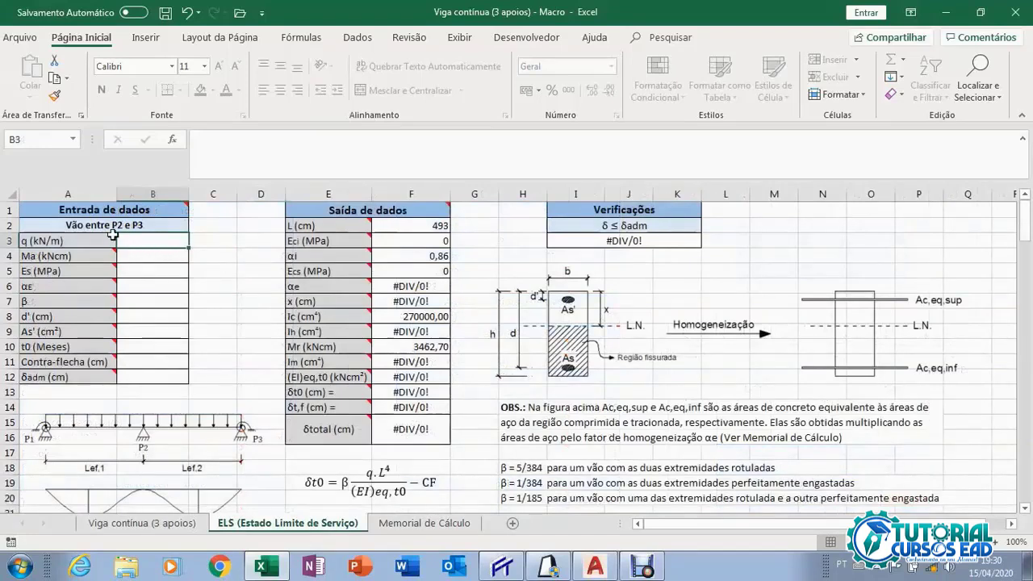
# Alternate the ELS input data's span selection between "Vão entre P1 e P2" and "Vão entre P2 e P3".
pyautogui.click(173, 232)
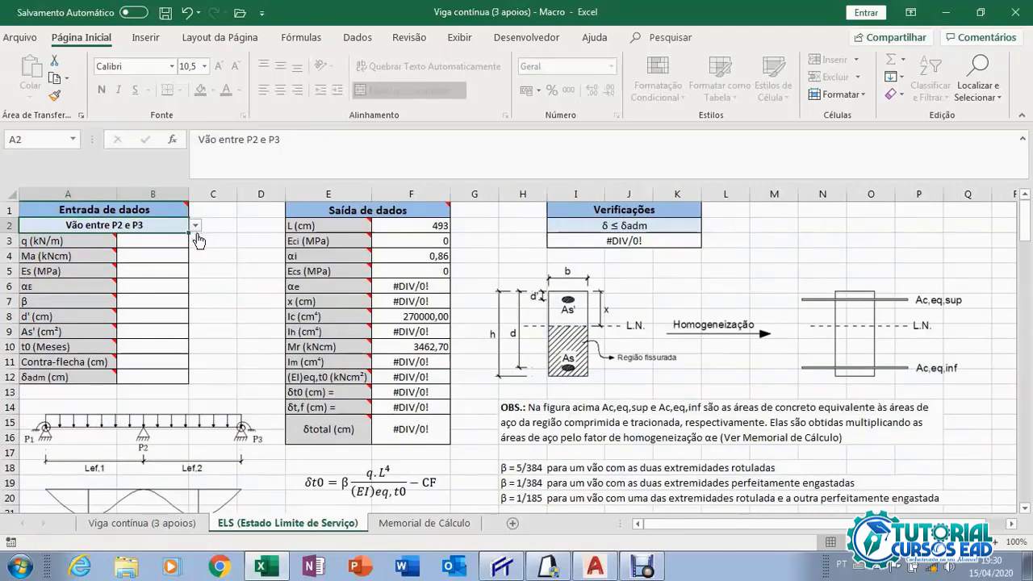
pyautogui.click(195, 229)
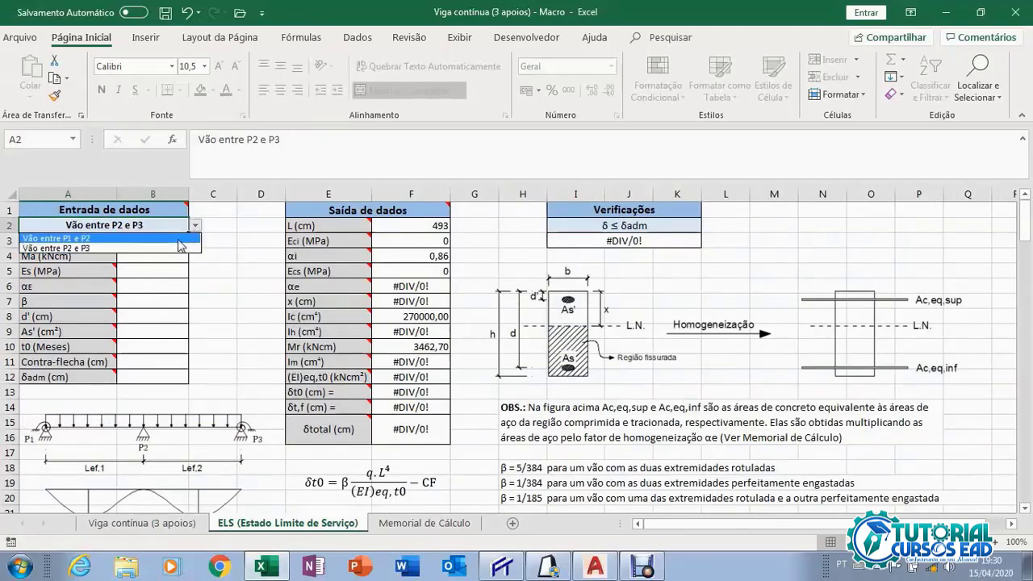
pyautogui.click(176, 238)
pyautogui.click(196, 226)
pyautogui.click(175, 246)
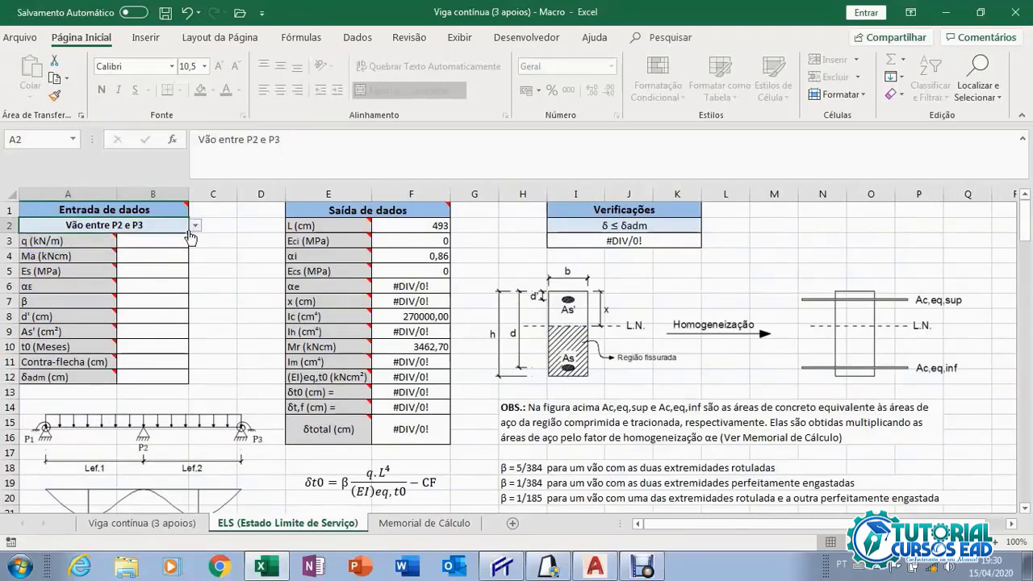
pyautogui.click(195, 226)
pyautogui.click(176, 241)
pyautogui.click(197, 227)
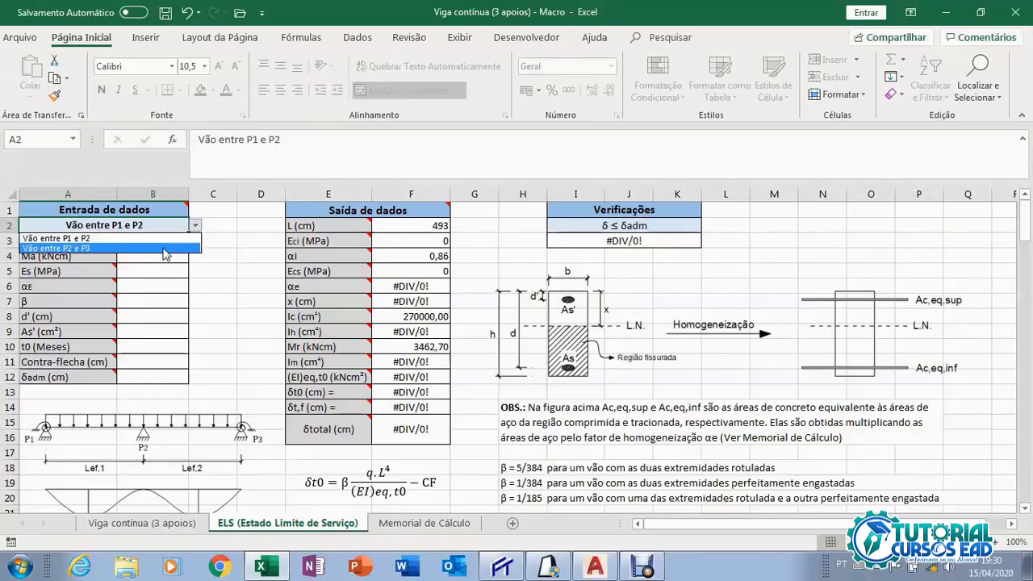
pyautogui.click(163, 254)
pyautogui.click(196, 226)
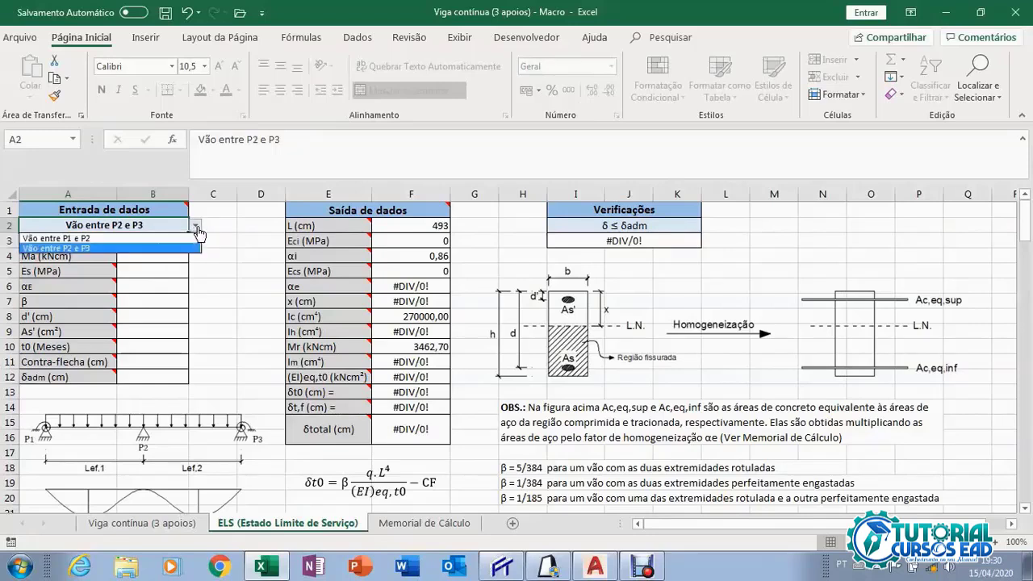
pyautogui.click(170, 240)
pyautogui.click(195, 229)
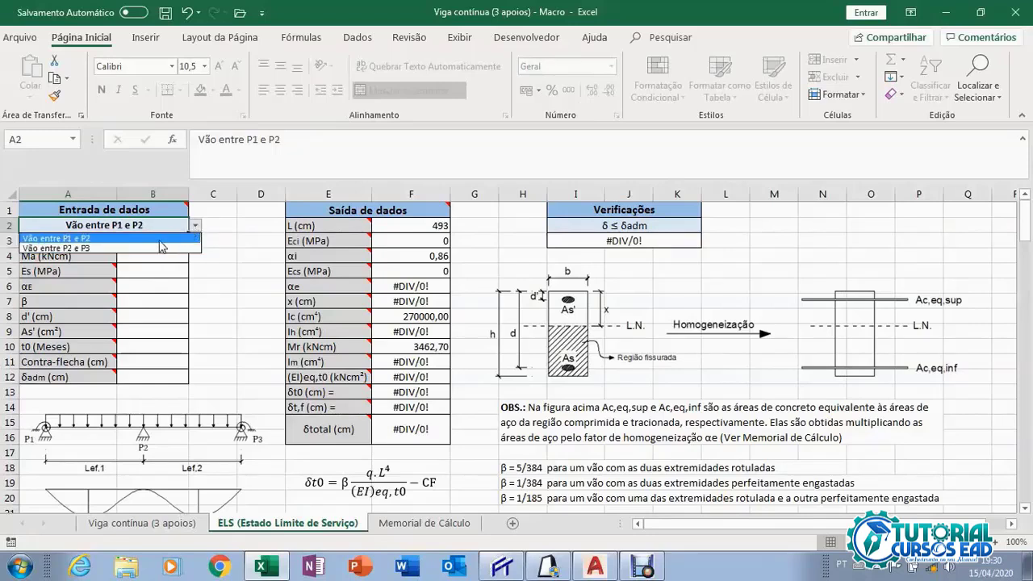
pyautogui.click(159, 241)
pyautogui.click(195, 226)
pyautogui.click(163, 249)
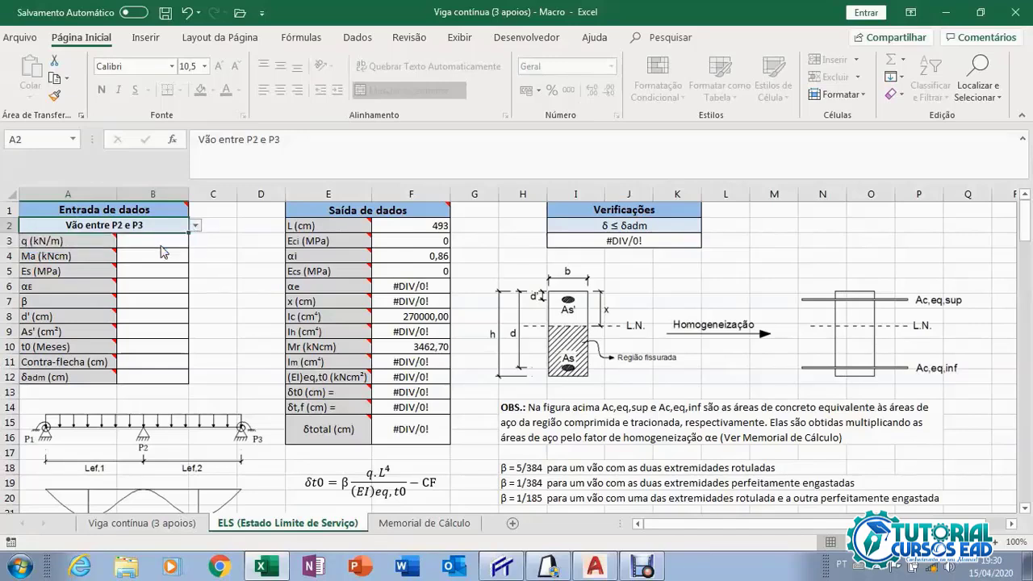
# Choose "Vão entre P1 e P2" as the span for the deflection check.
pyautogui.click(195, 226)
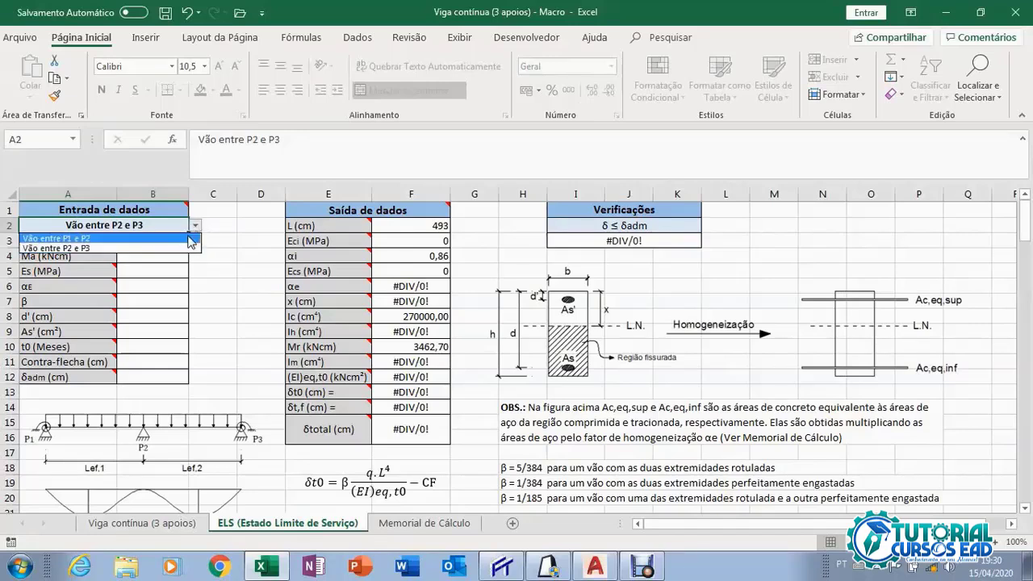
pyautogui.click(146, 240)
pyautogui.click(145, 243)
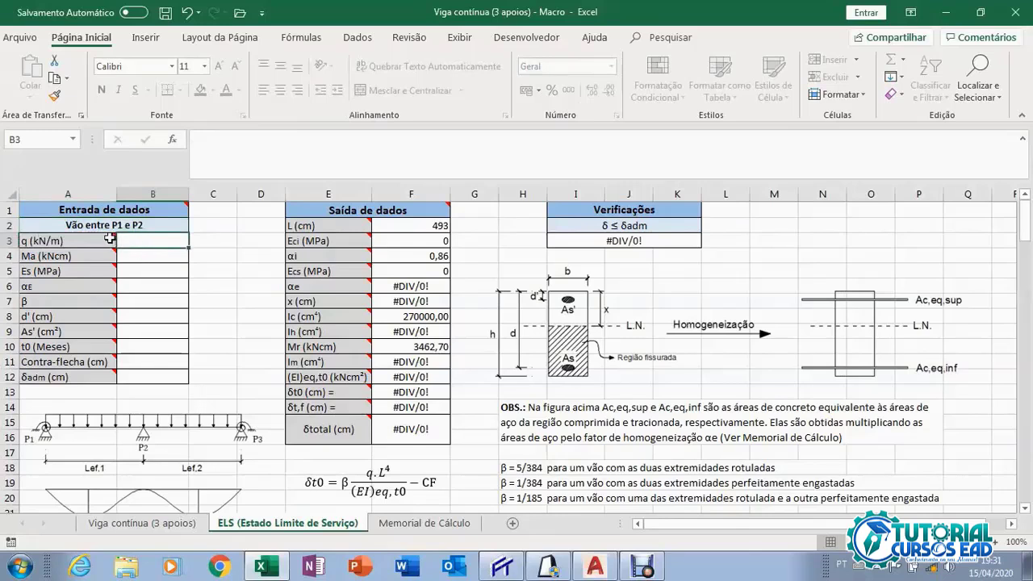
# Look up the upper beam's distributed load in Ftool, and enter q as 14 kN/m in Excel's ELS input data.
pyautogui.moveTo(107, 238)
pyautogui.click(502, 567)
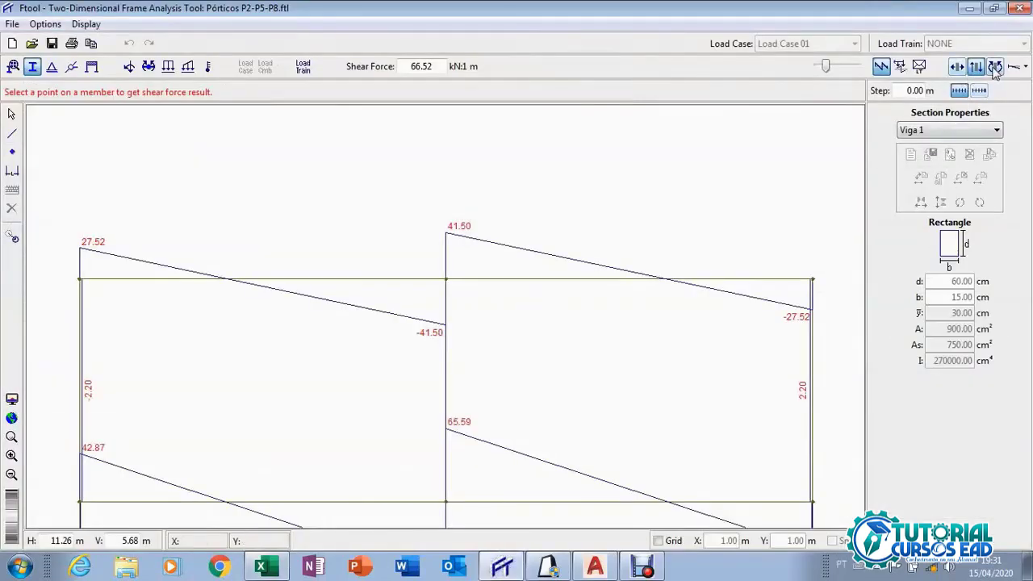
pyautogui.click(975, 66)
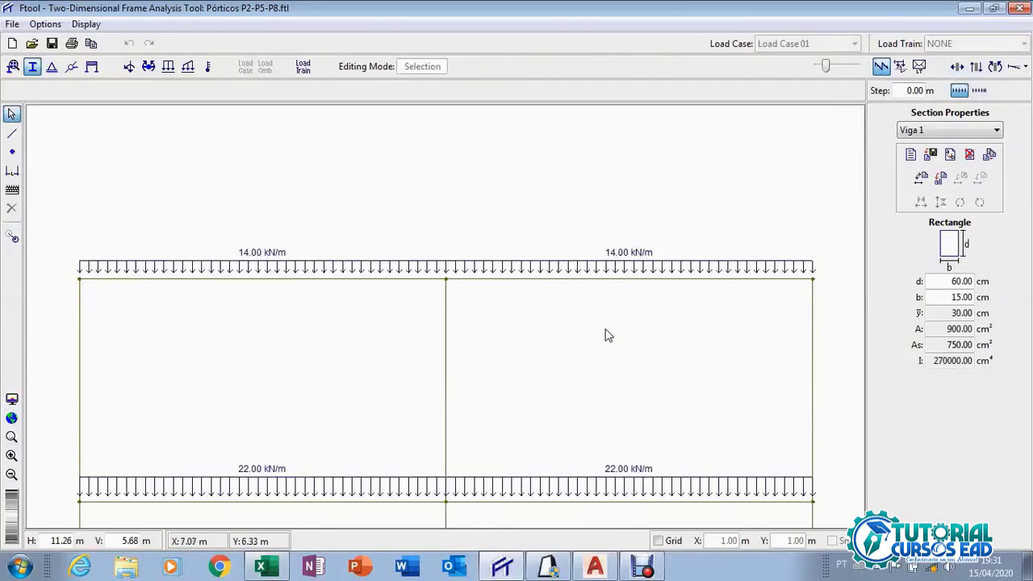
pyautogui.click(277, 569)
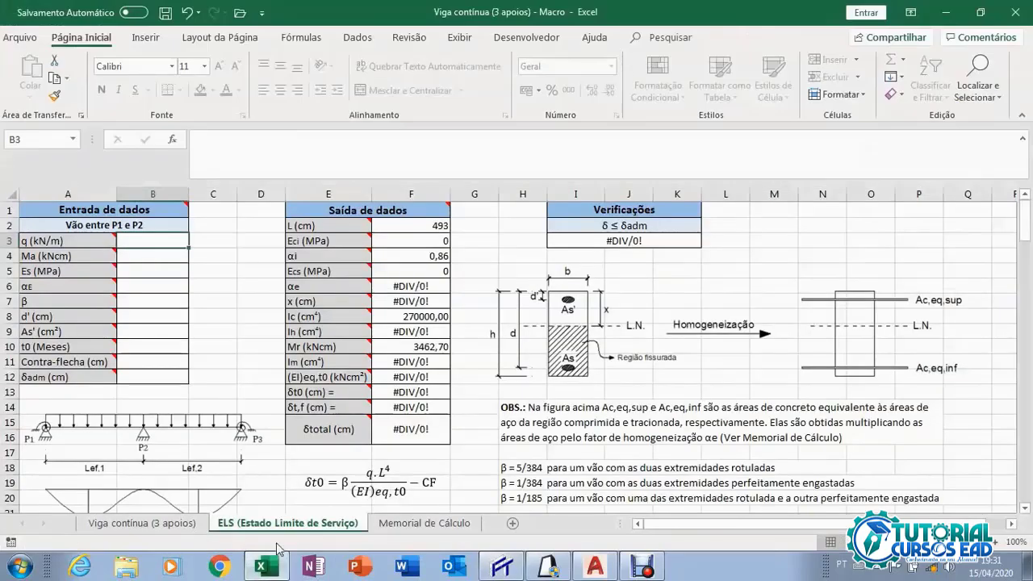
pyautogui.write('1')
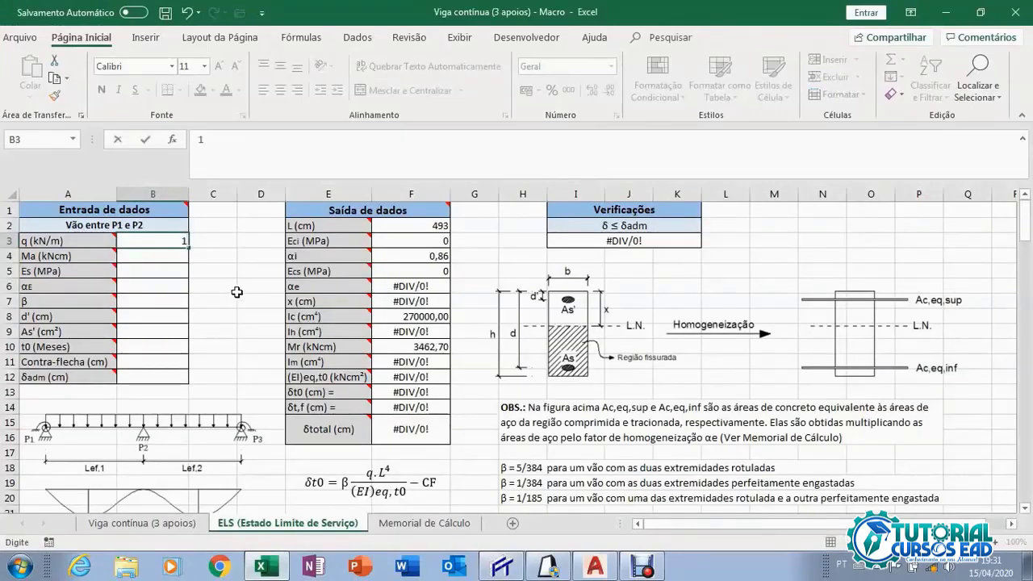
pyautogui.write('4')
pyautogui.click(173, 253)
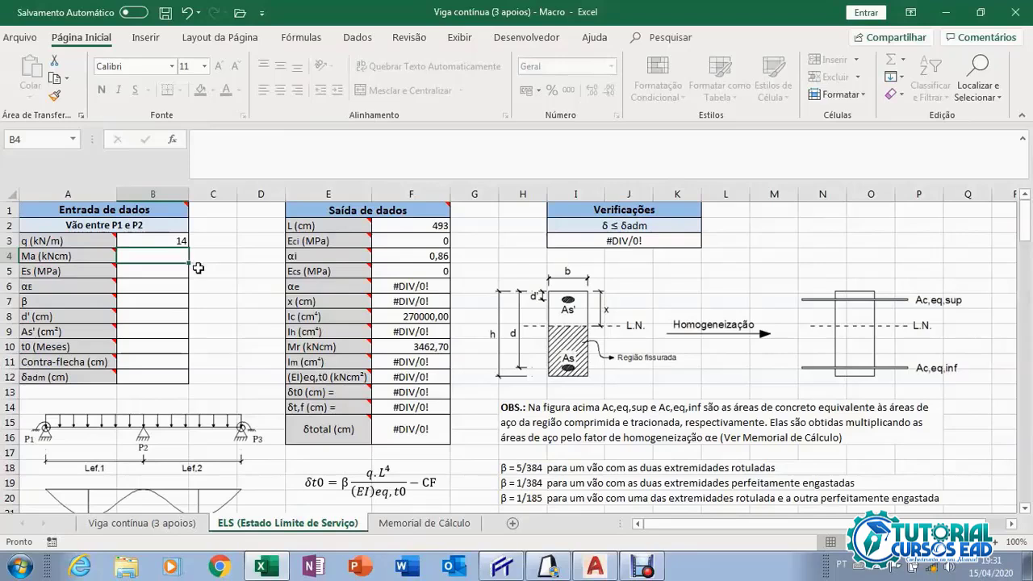
pyautogui.click(176, 240)
pyautogui.press('Return')
pyautogui.click(174, 240)
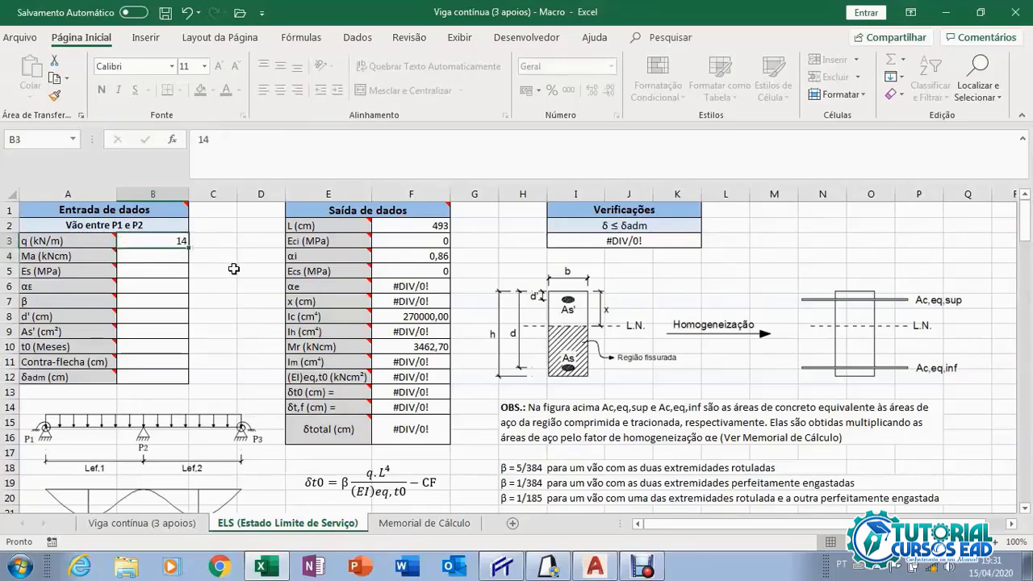
# Display the bending moment diagram in Ftool, and enter the span's maximum moment Ma as 2417,12 kNcm in Excel.
pyautogui.click(165, 257)
pyautogui.moveTo(109, 255)
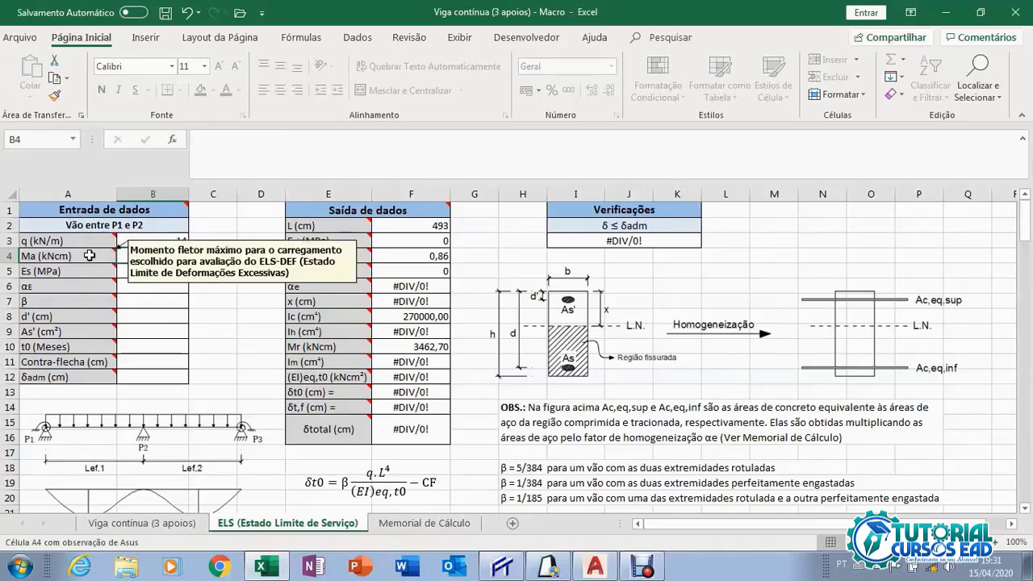
pyautogui.click(505, 574)
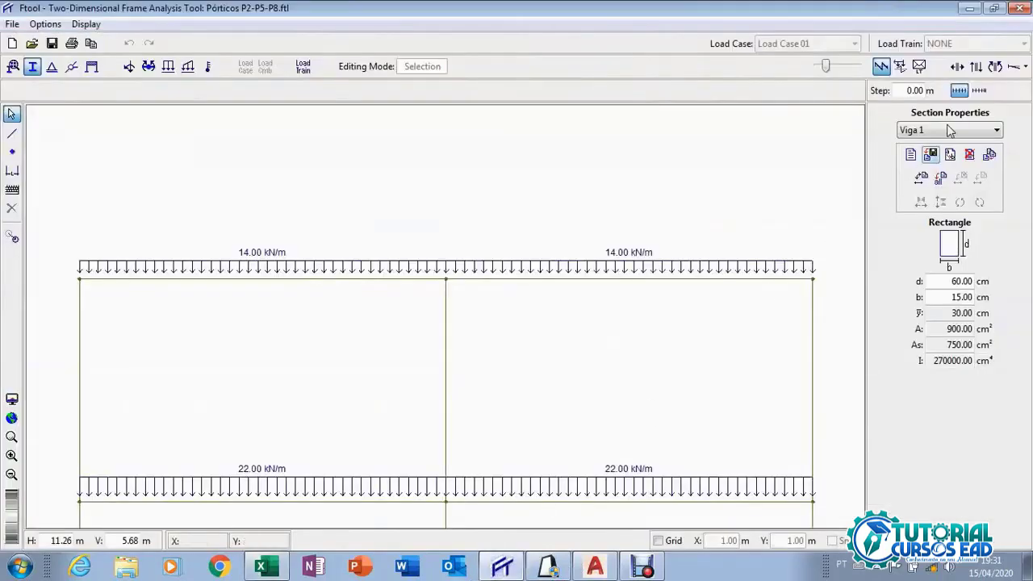
pyautogui.click(998, 68)
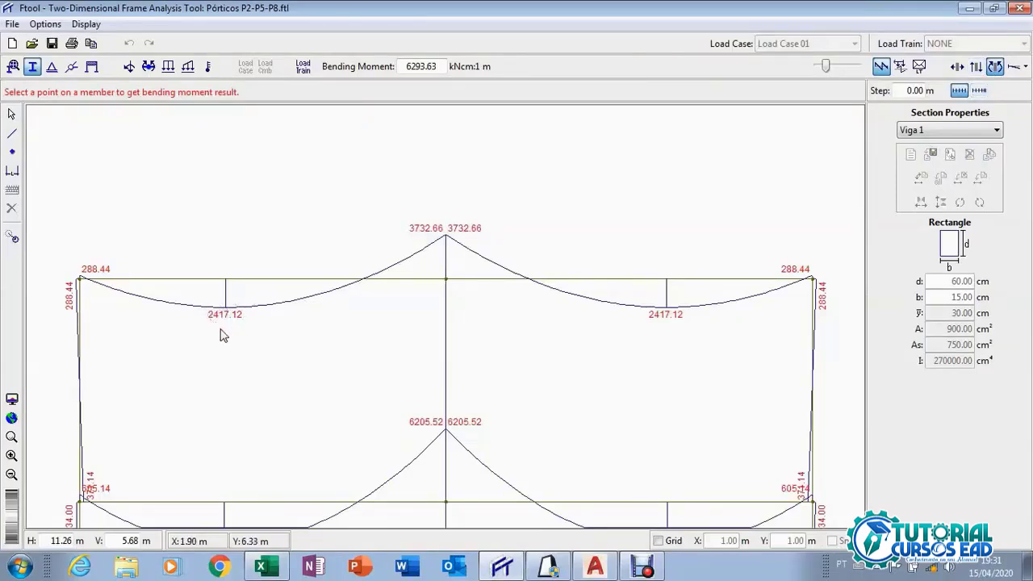
pyautogui.click(261, 567)
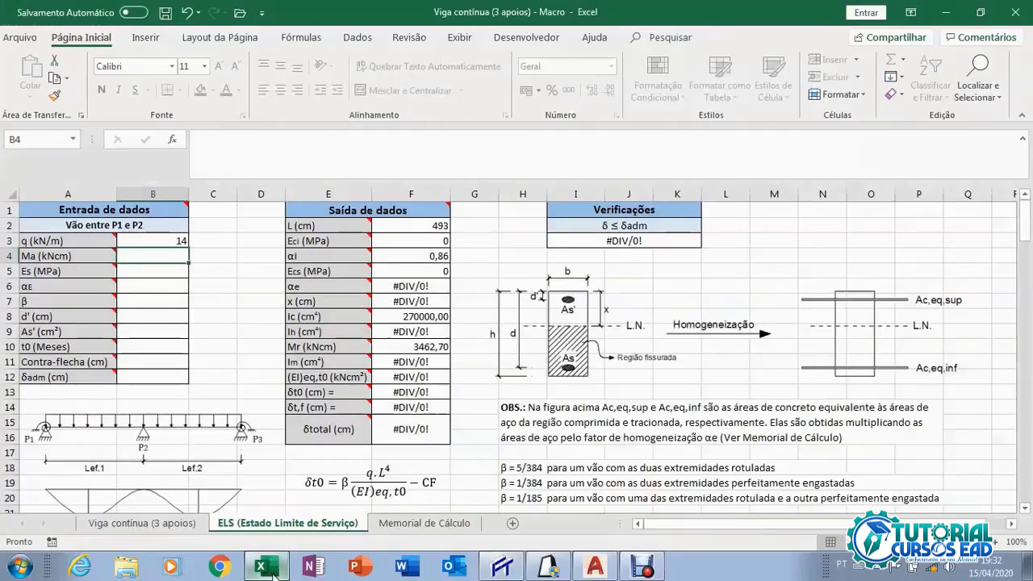
pyautogui.write('2')
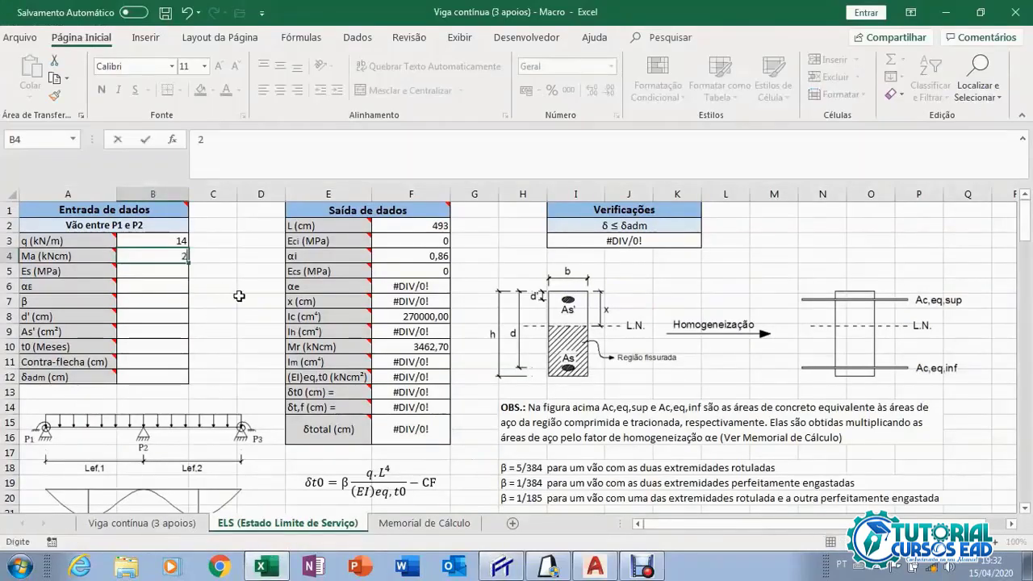
pyautogui.write('417,12')
pyautogui.press('Return')
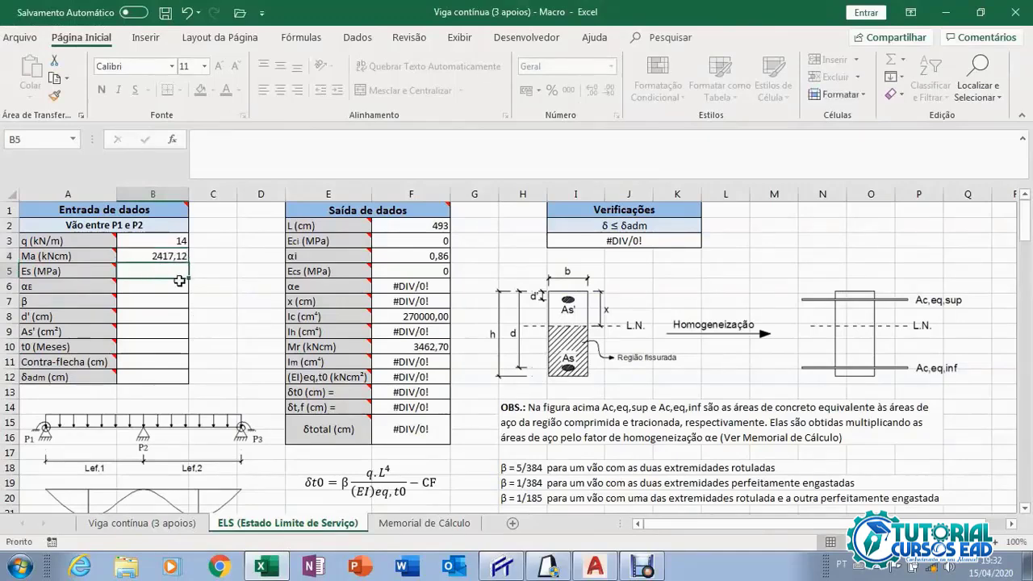
# Set the steel modulus Es to 210000 MPa and the aggregate coefficient αE to 1.
pyautogui.click(520, 570)
pyautogui.click(260, 568)
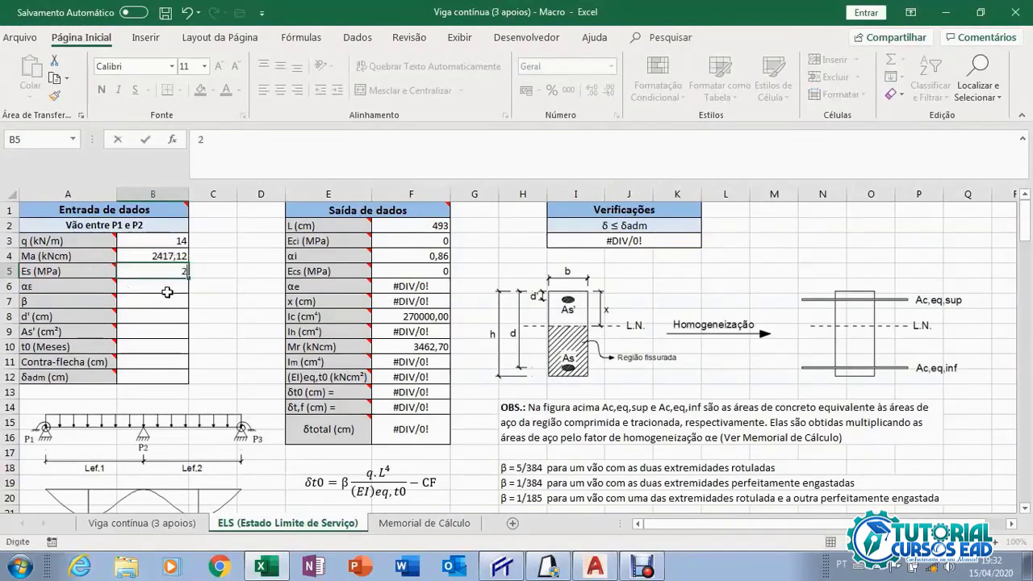
pyautogui.write('210000')
pyautogui.click(167, 292)
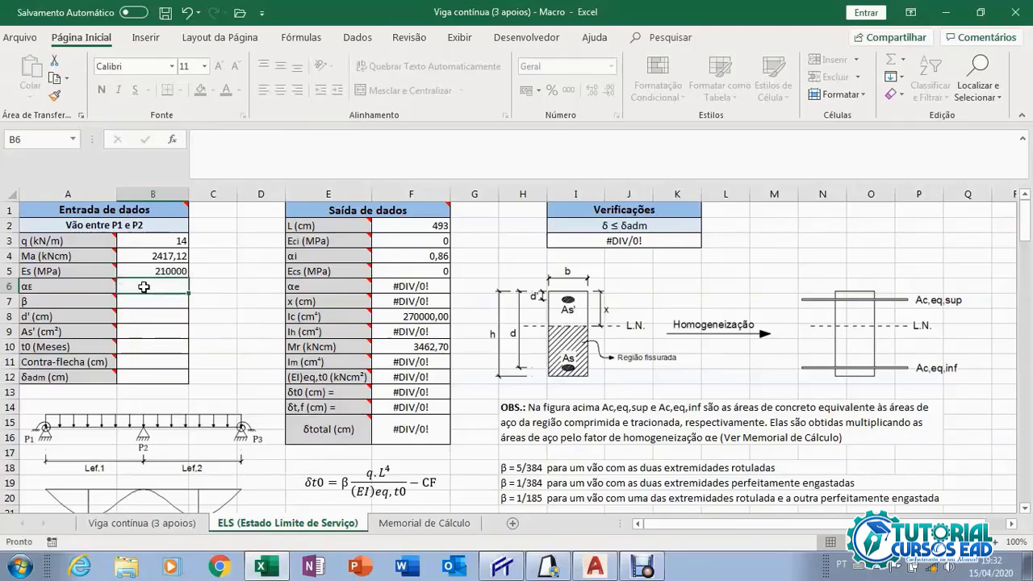
pyautogui.write('1')
pyautogui.press('Return')
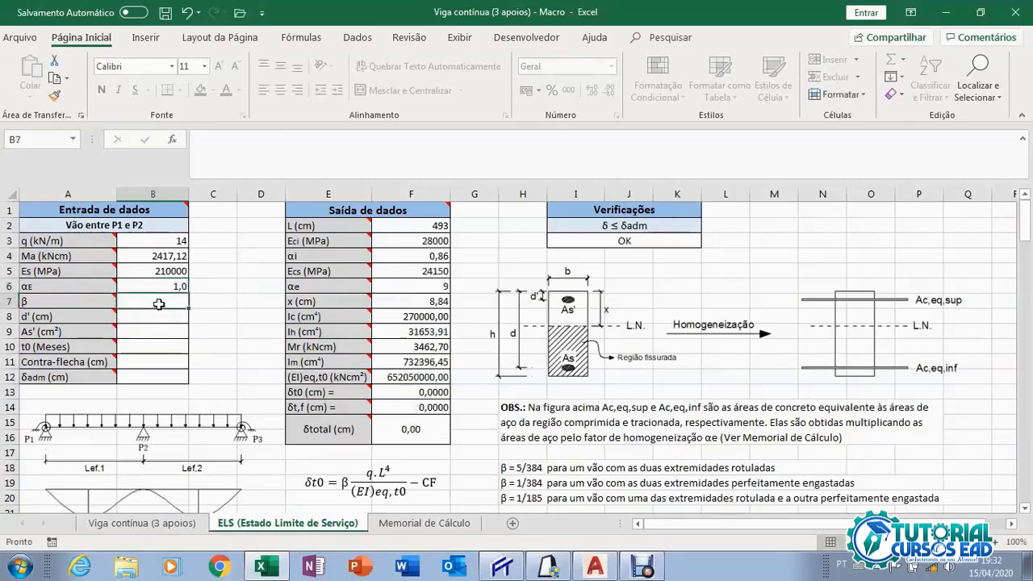
# Check the β options against the beam's support diagram, and enter β as =1/185 for one hinged and one fixed end.
pyautogui.moveTo(111, 301)
pyautogui.scroll(-1, 161, 311)
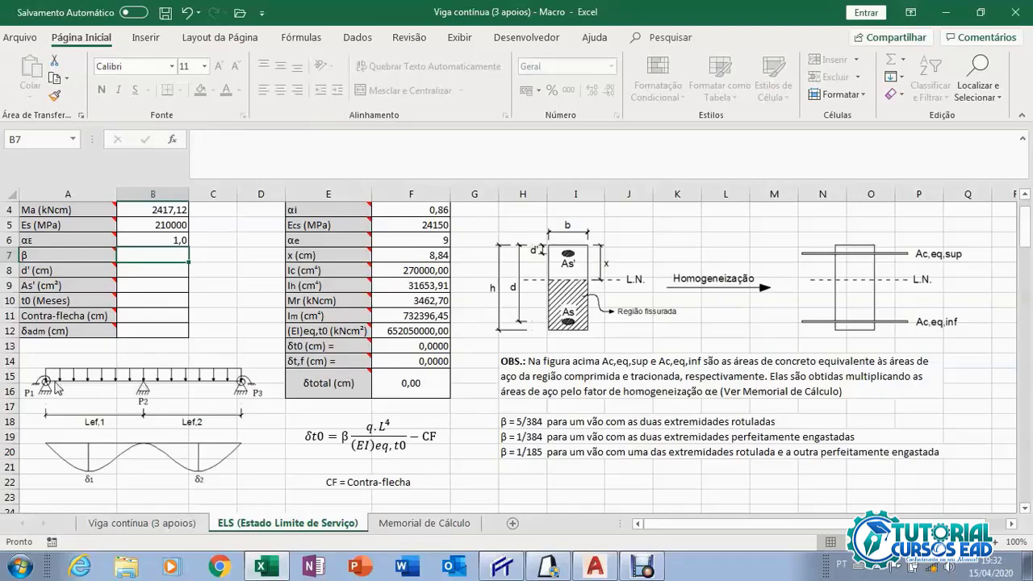
pyautogui.scroll(1, 273, 376)
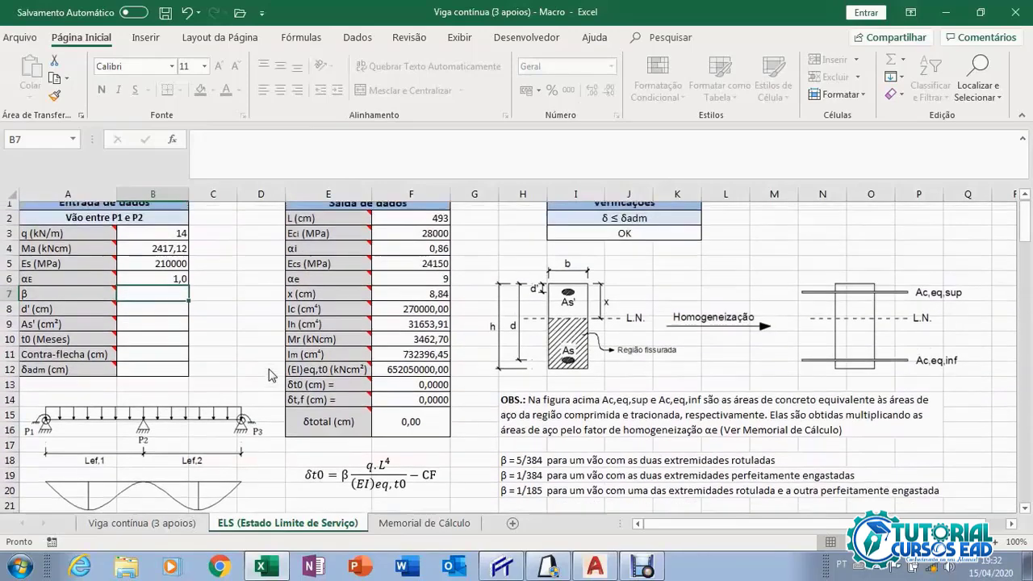
pyautogui.scroll(-1, 498, 435)
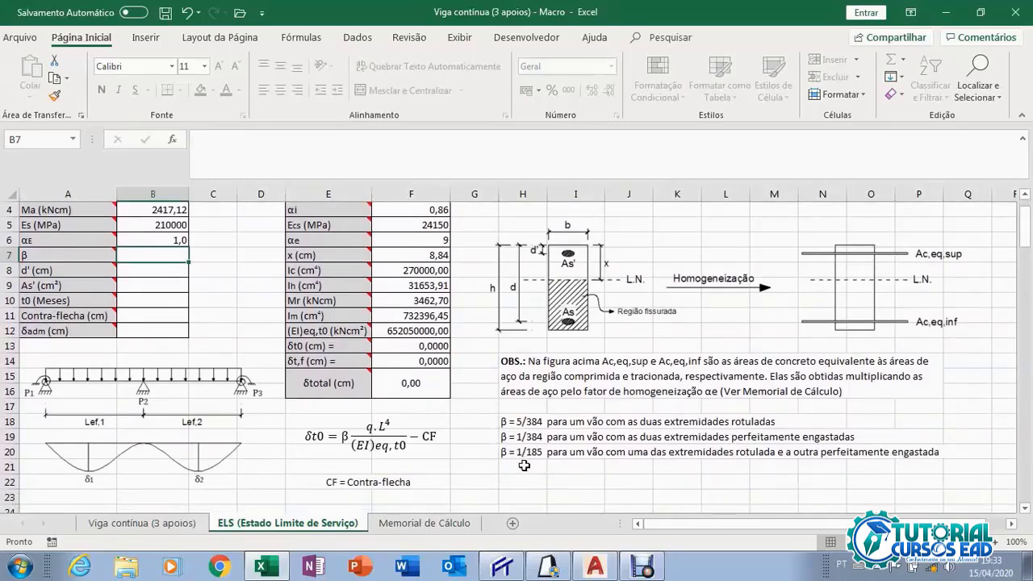
pyautogui.scroll(1, 535, 466)
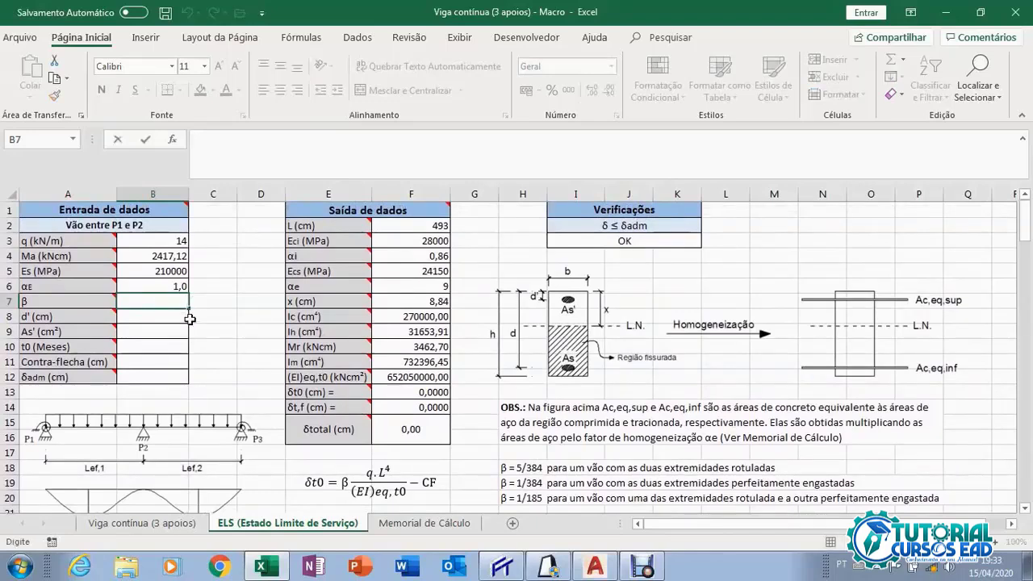
pyautogui.write('=1/185')
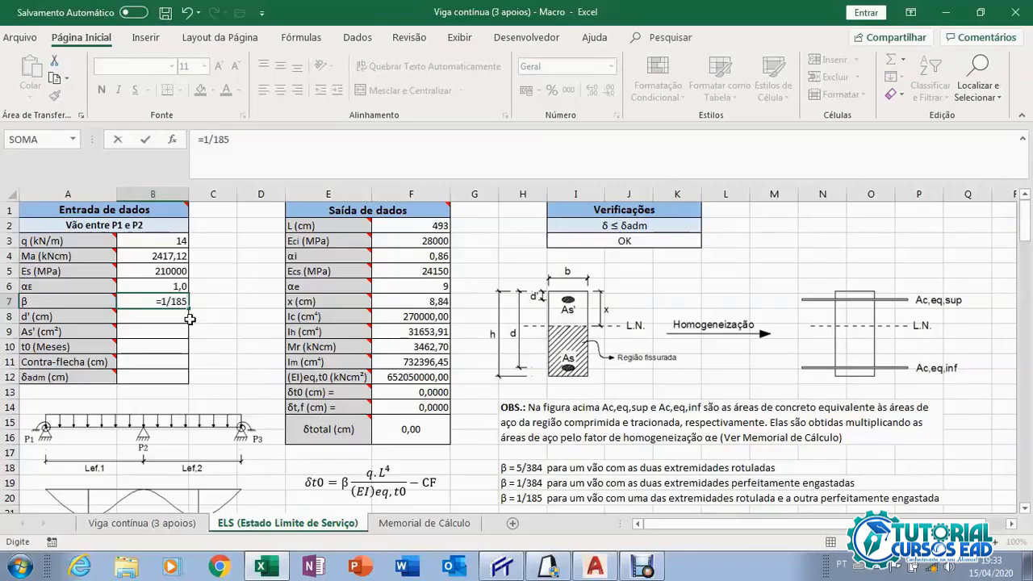
pyautogui.press('Return')
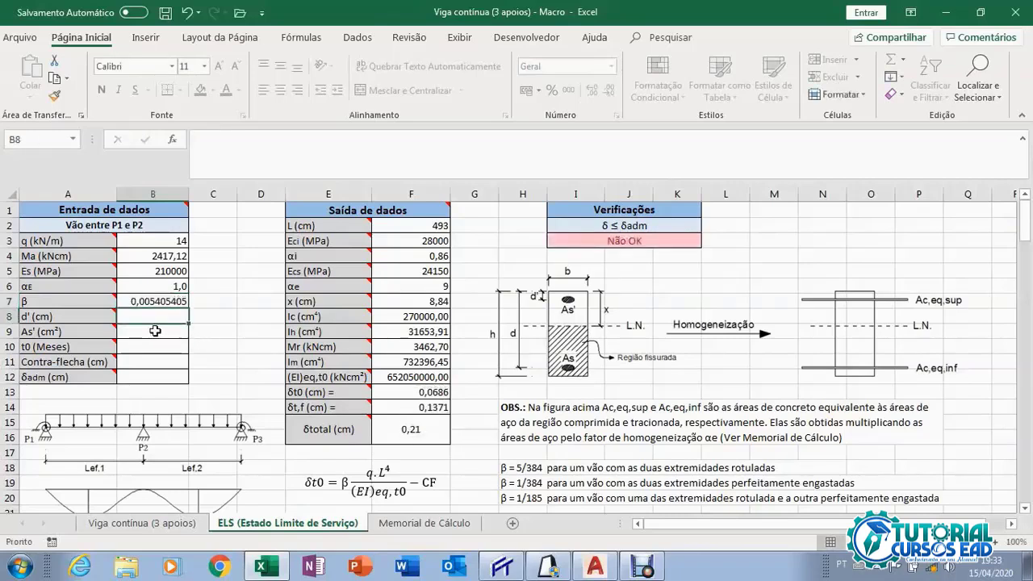
# Enter the compression reinforcement distance d' as =2+0,5+(1/2) in the ELS input data.
pyautogui.moveTo(97, 317)
pyautogui.doubleClick(159, 316)
pyautogui.write('=2')
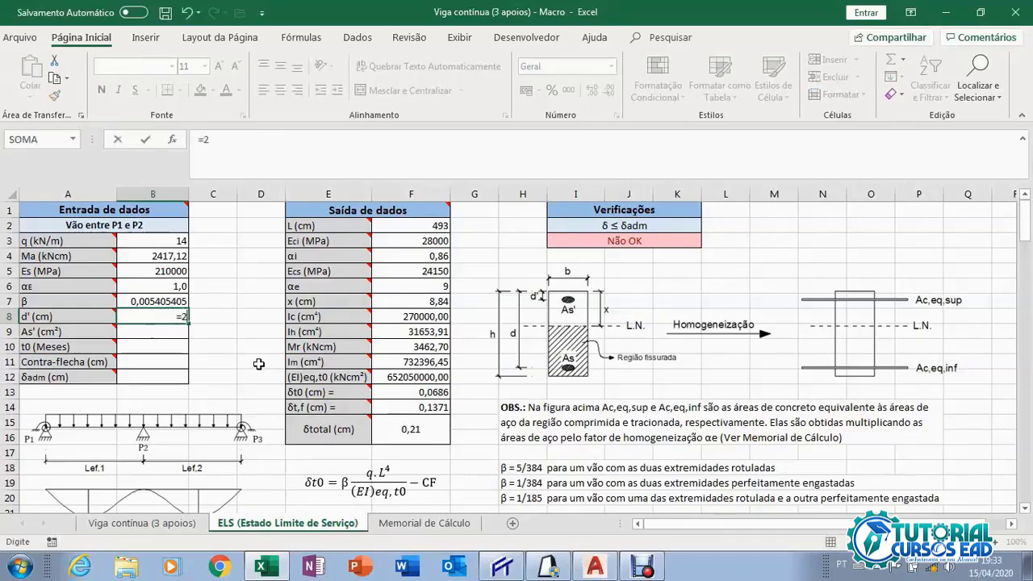
pyautogui.write('+0,5+(1/2')
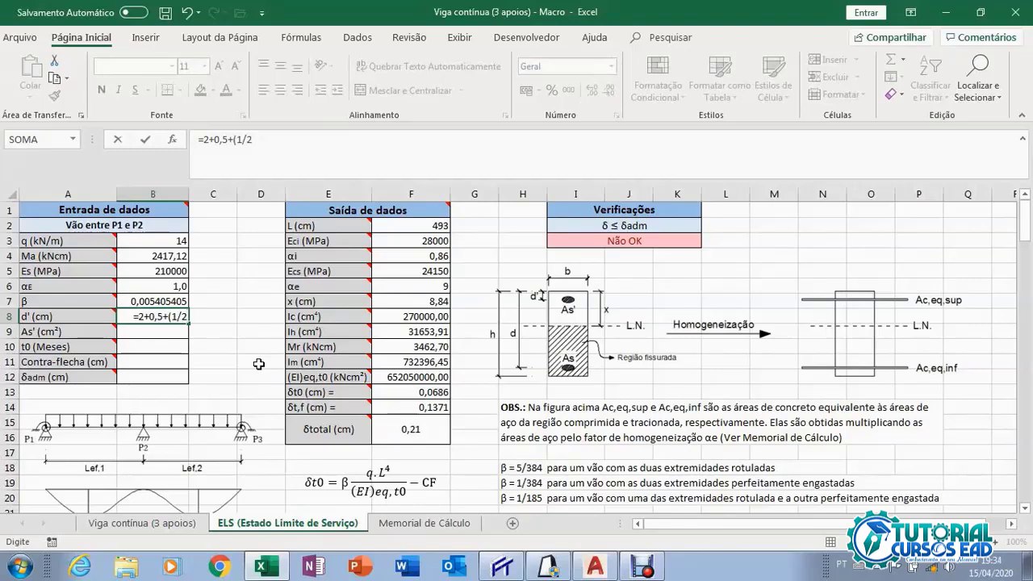
pyautogui.write(')')
pyautogui.press('Return')
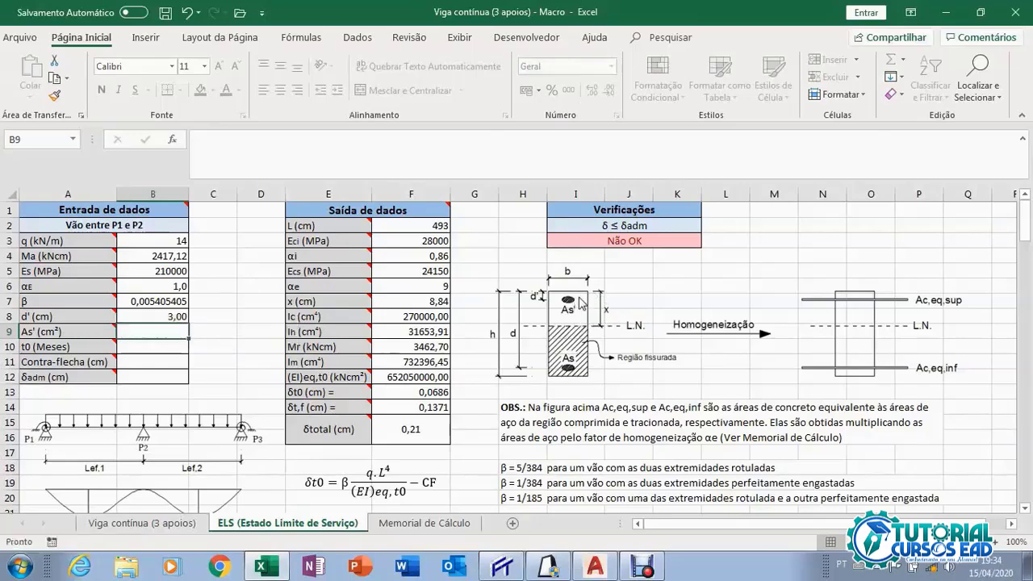
# Enter the compression steel area As' as =2*PI()*1*0,25 in the ELS input data.
pyautogui.doubleClick(154, 330)
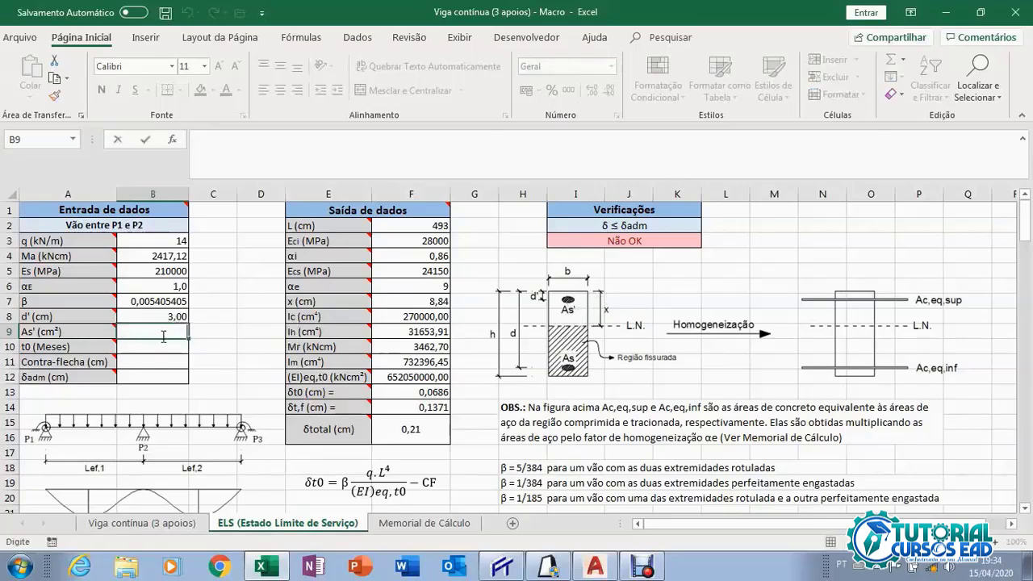
pyautogui.write('=')
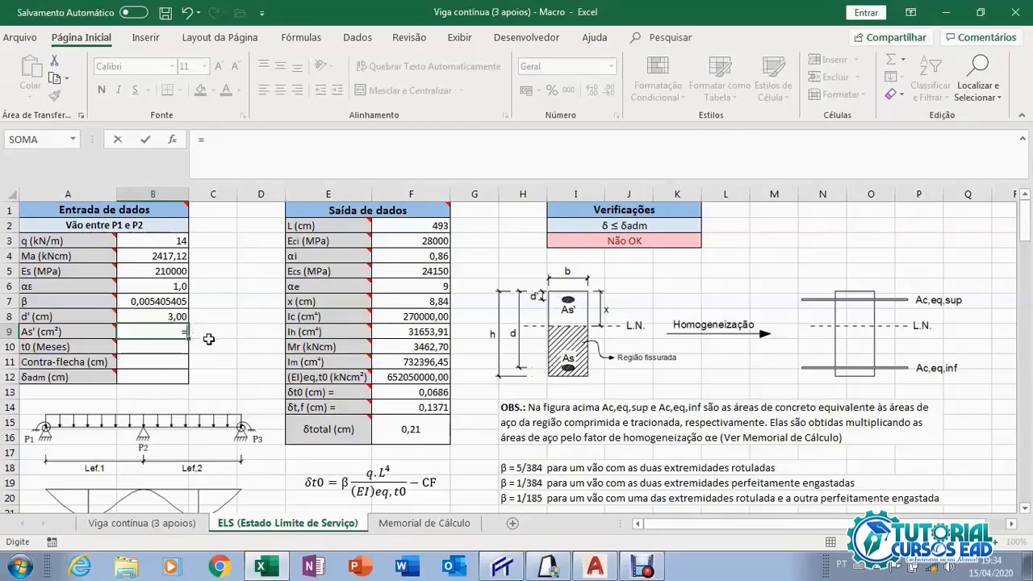
pyautogui.write('2')
pyautogui.write('*p')
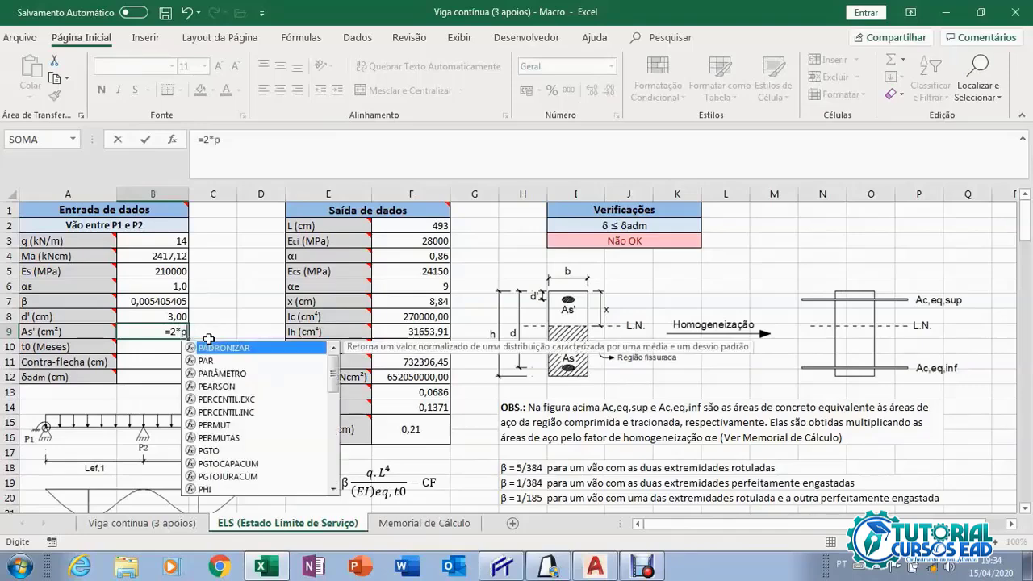
pyautogui.write('i()*')
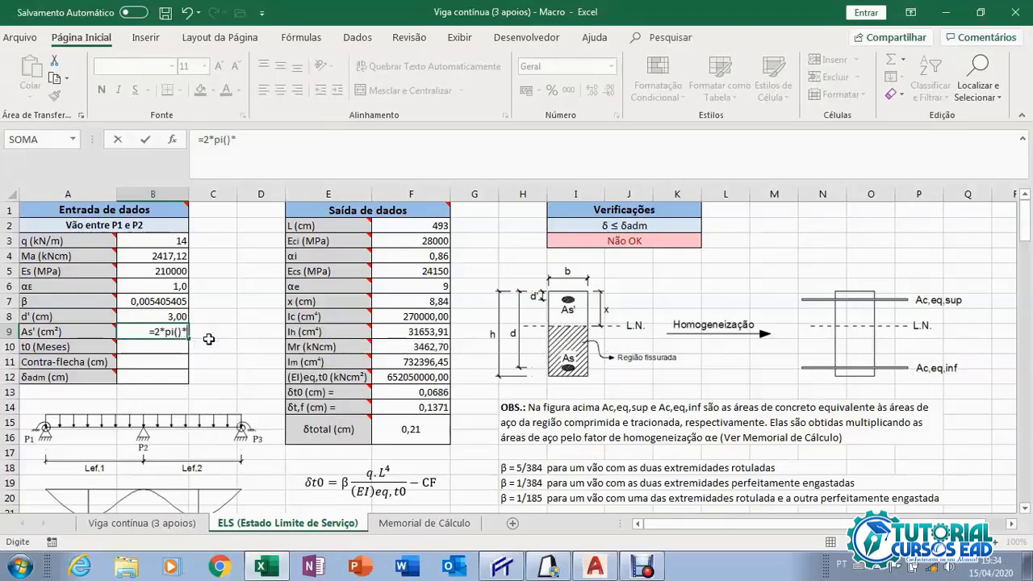
pyautogui.write('1')
pyautogui.write('*')
pyautogui.write(',25')
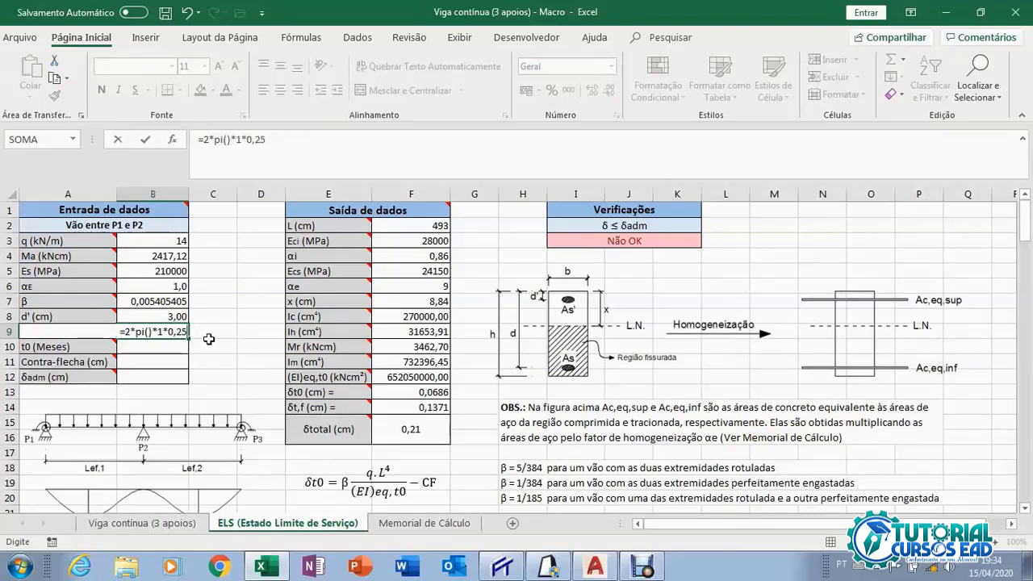
pyautogui.press('Return')
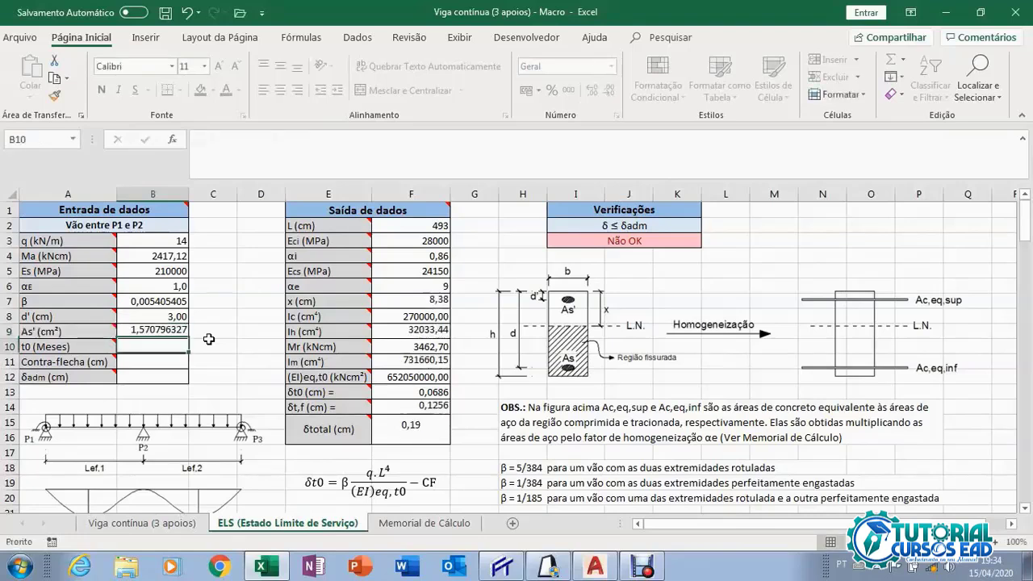
pyautogui.click(165, 327)
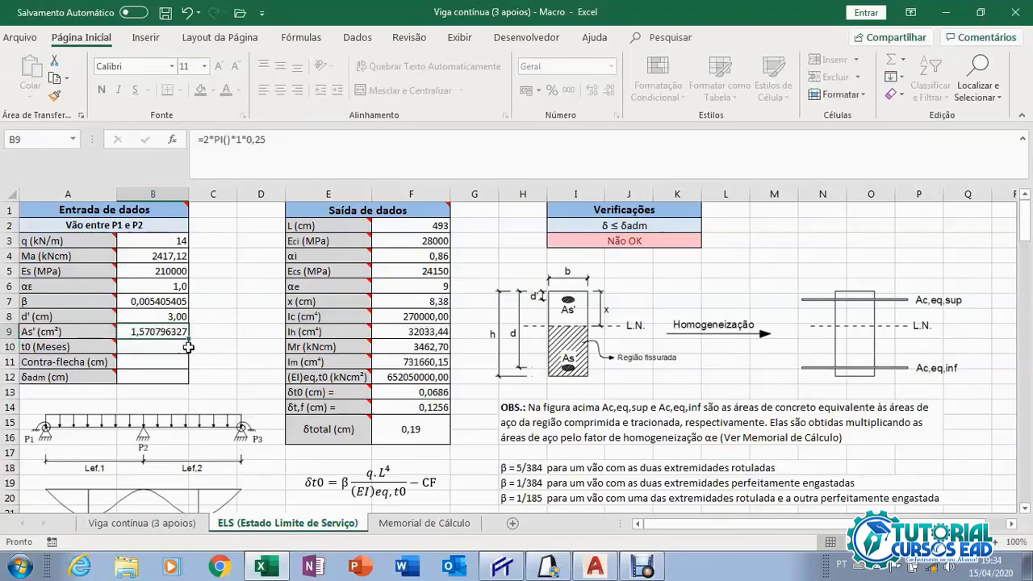
pyautogui.click(157, 348)
pyautogui.click(158, 333)
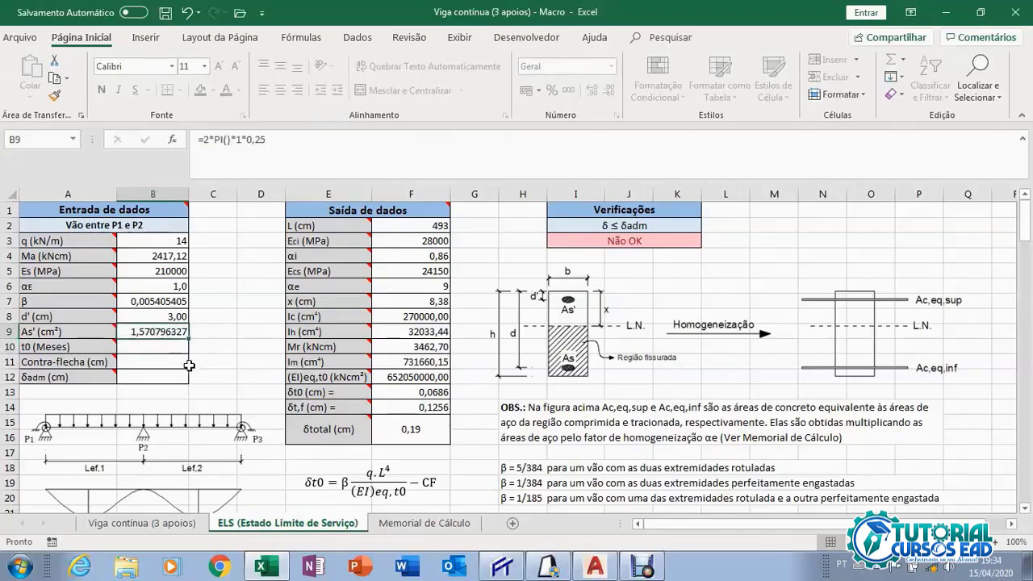
# Set the load application time t0 to 0,5 months and the beam's contra-flecha to 0 cm.
pyautogui.click(142, 345)
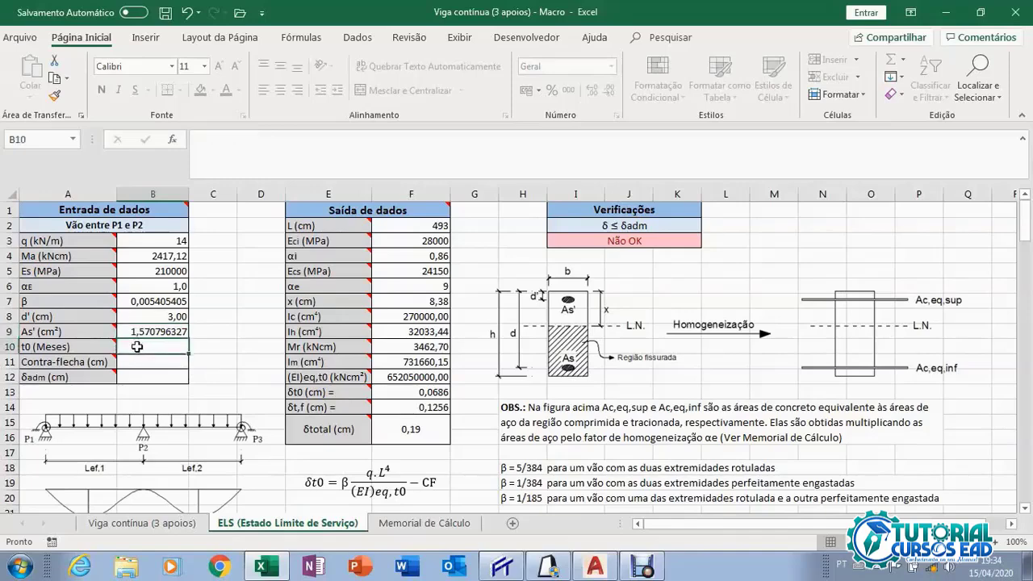
pyautogui.moveTo(96, 349)
pyautogui.write('0,5')
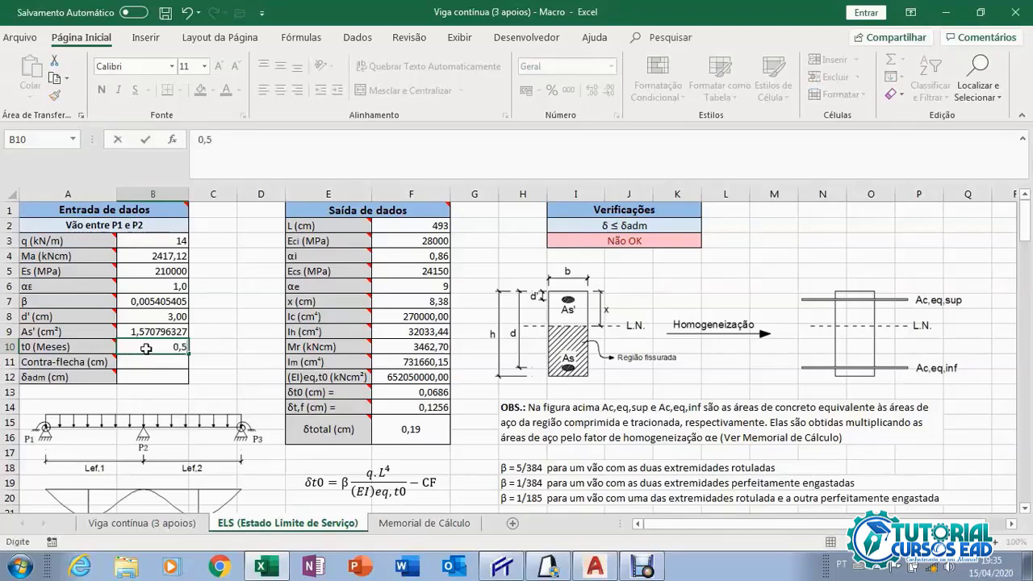
pyautogui.press('Return')
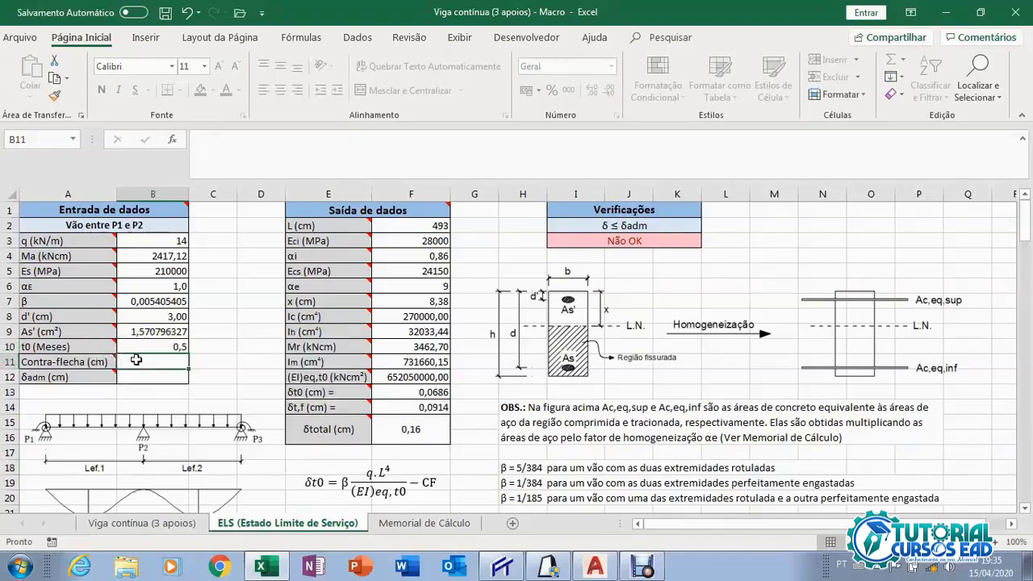
pyautogui.scroll(-1, 136, 349)
pyautogui.moveTo(96, 314)
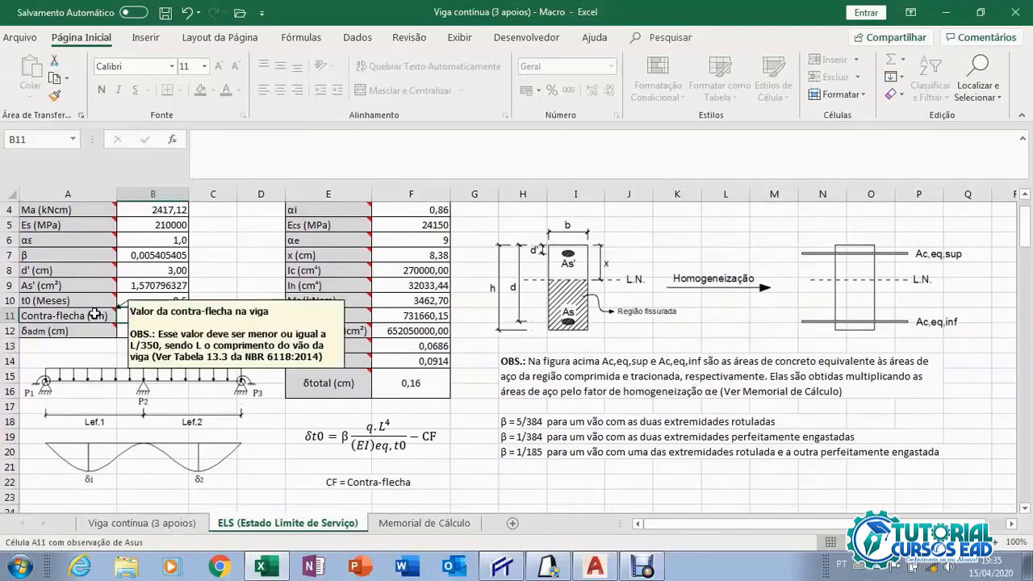
pyautogui.write('0')
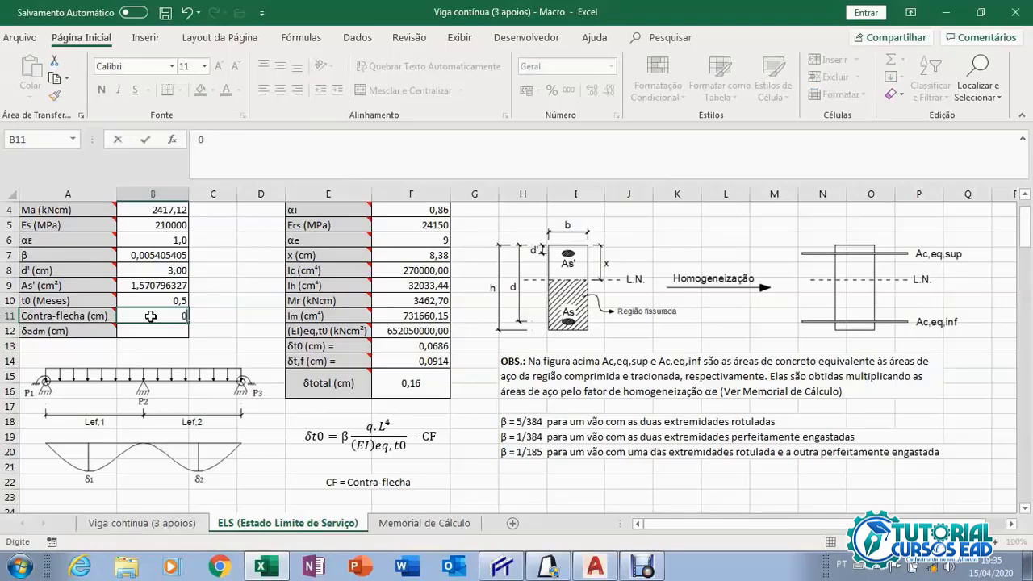
pyautogui.click(151, 326)
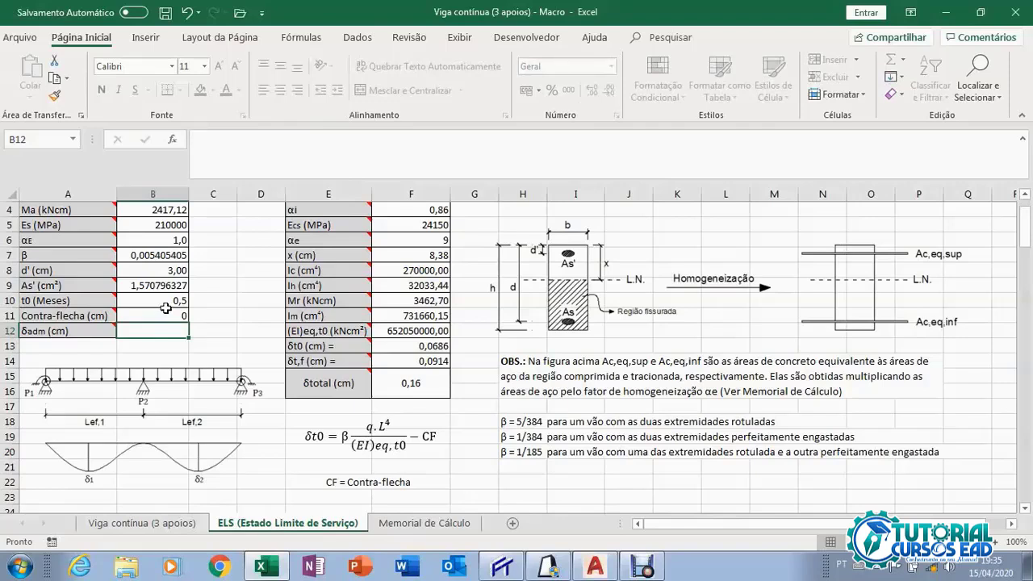
# Check the span length in the beam's geometric data, and enter the admissible deflection δadm as =493/250.
pyautogui.moveTo(95, 331)
pyautogui.click(176, 524)
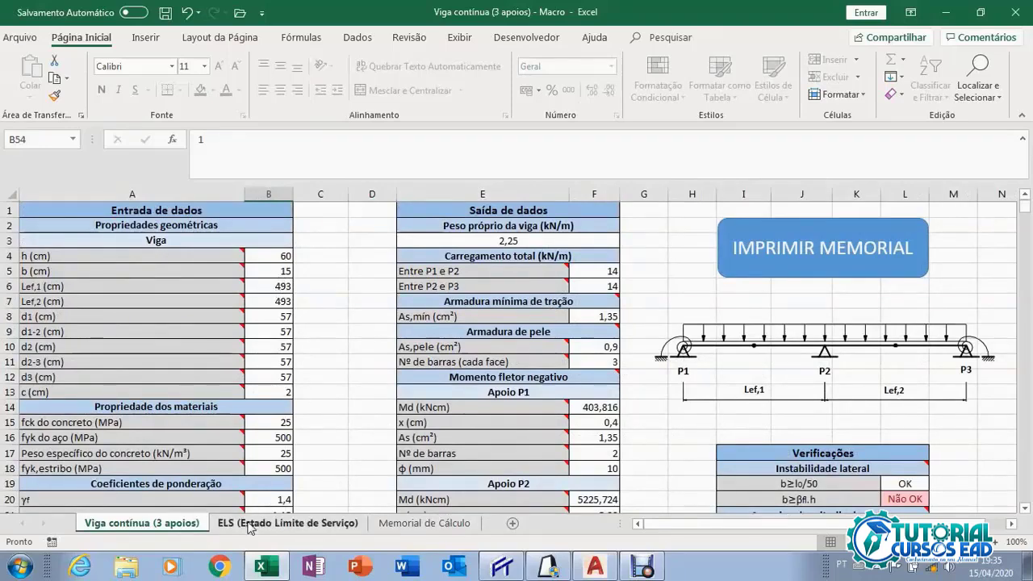
pyautogui.click(303, 520)
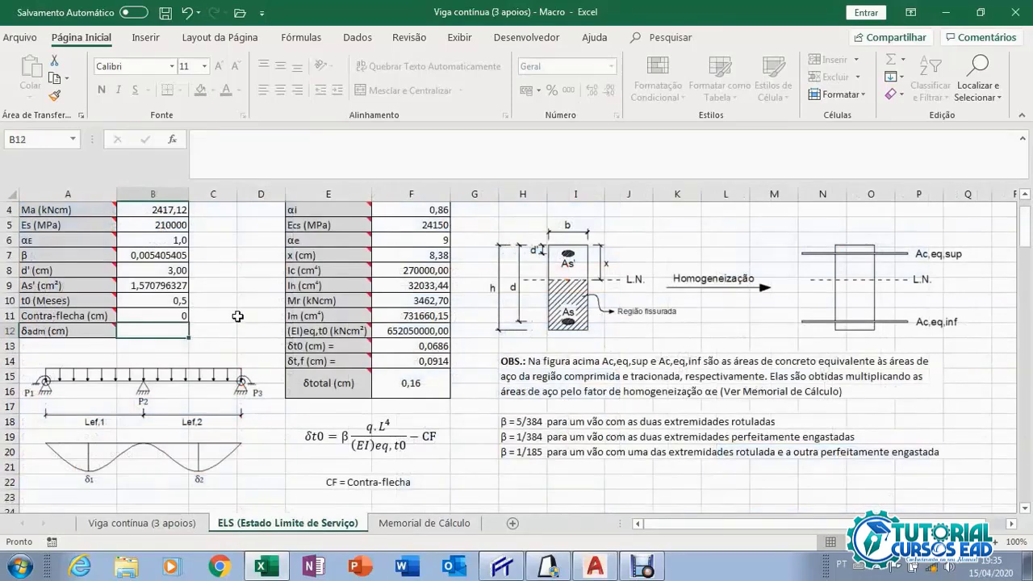
pyautogui.press('Down')
pyautogui.write('=493')
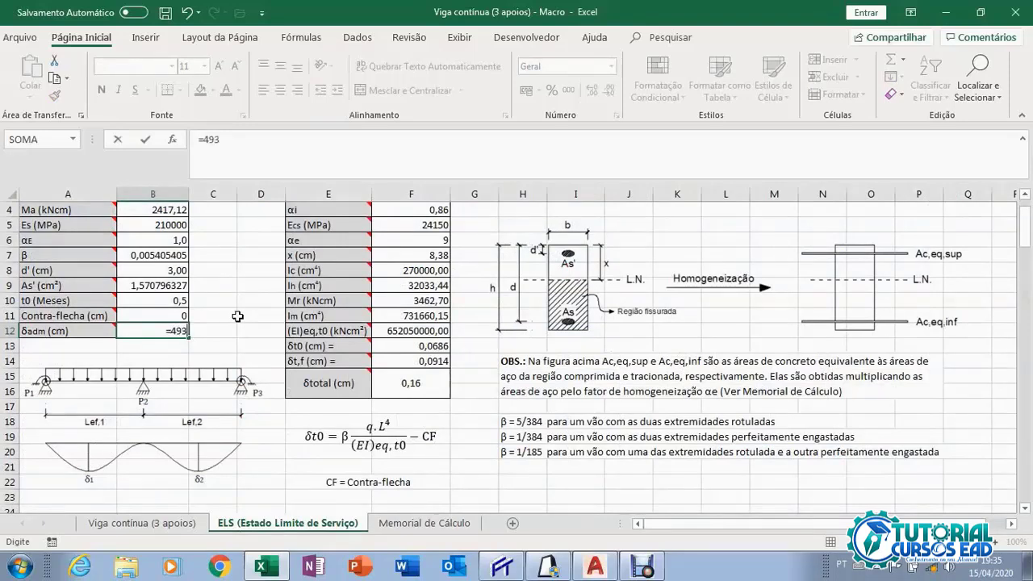
pyautogui.write('/250')
pyautogui.press('Return')
pyautogui.click(213, 255)
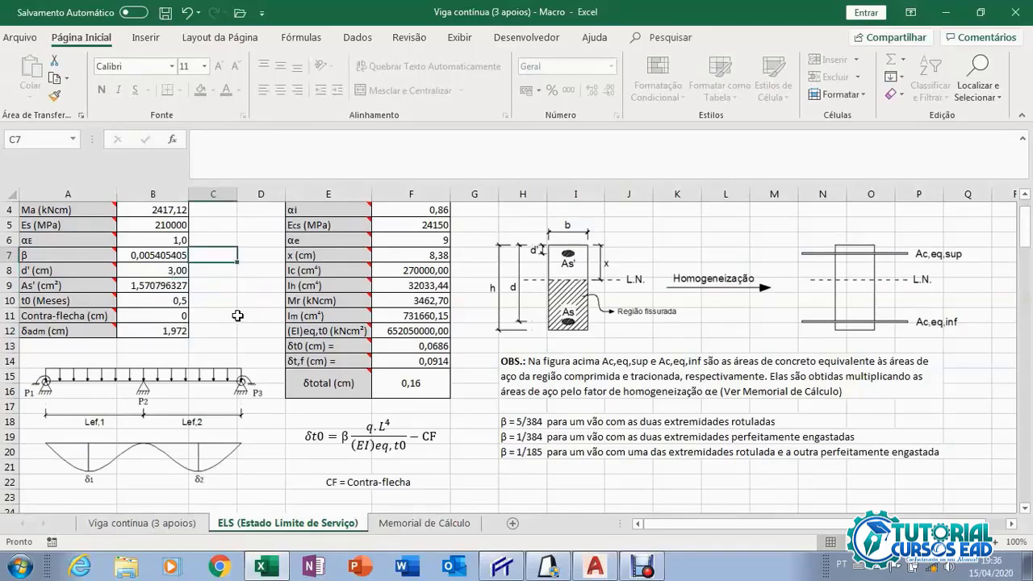
pyautogui.scroll(1, 228, 320)
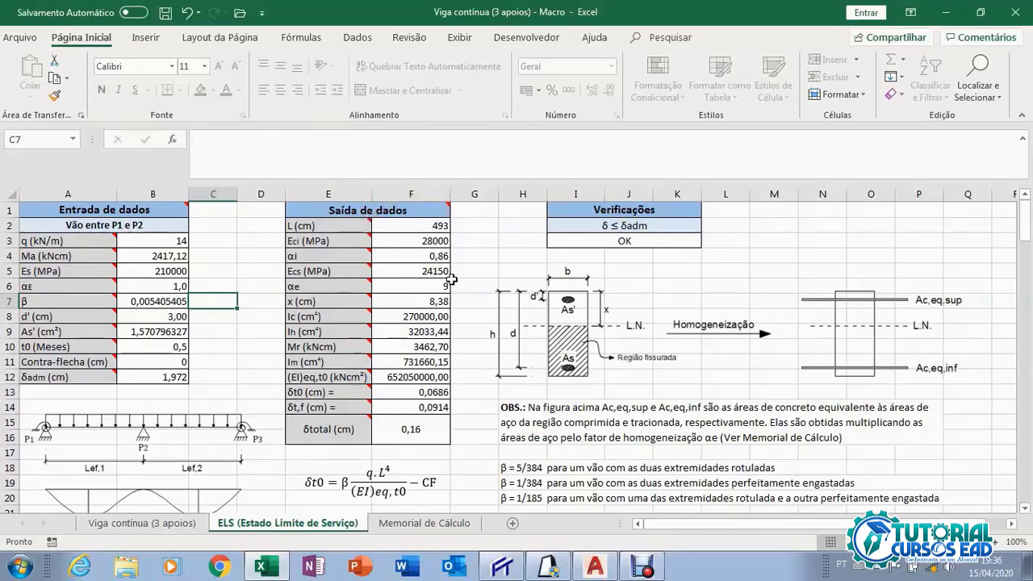
# Compare the ELS output data for the spans P2-P3 and P1-P2, leaving the option Vão entre P1 e P2 selected.
pyautogui.moveTo(355, 222)
pyautogui.click(182, 233)
pyautogui.click(196, 229)
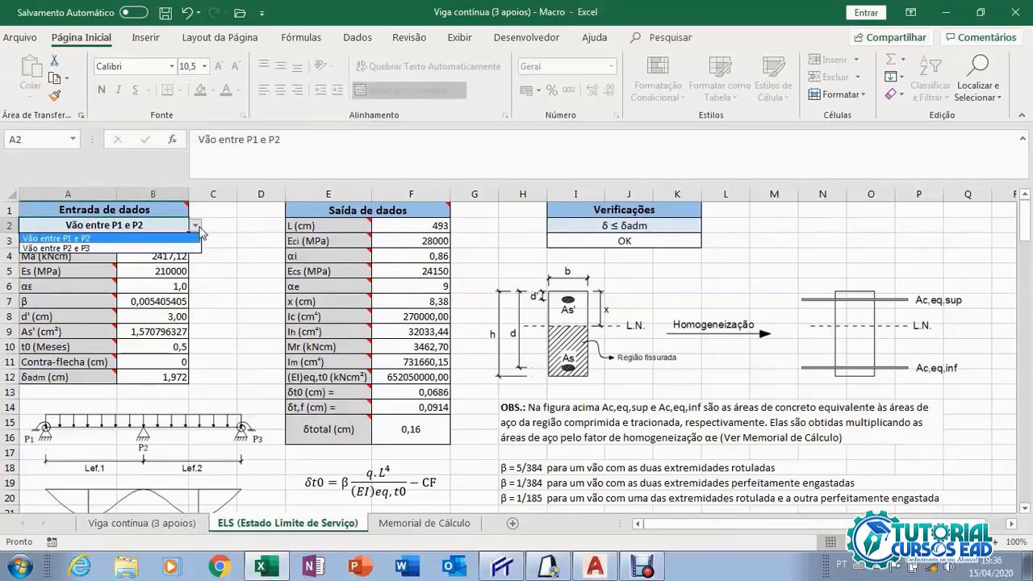
pyautogui.click(163, 248)
pyautogui.click(196, 227)
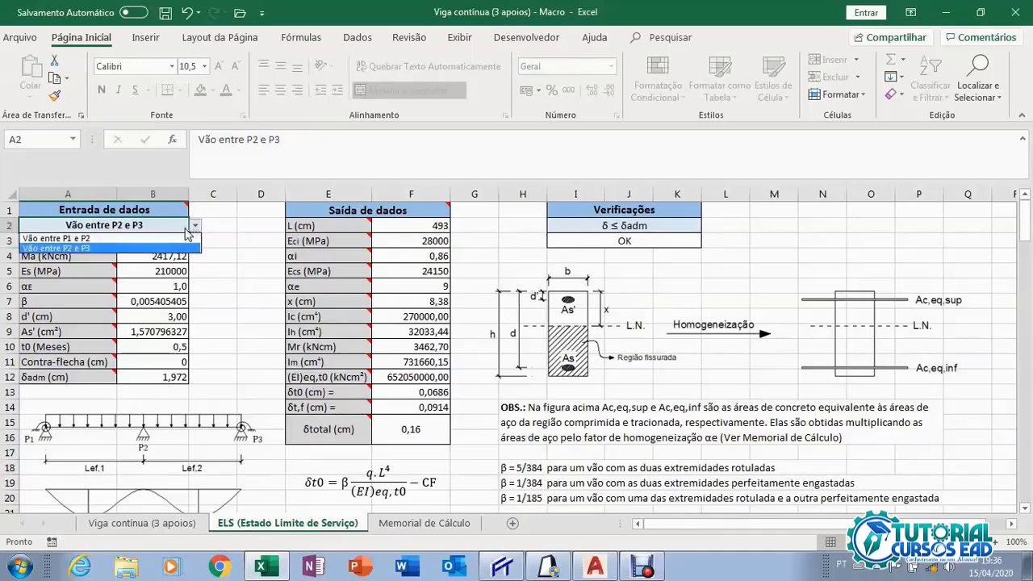
pyautogui.click(157, 239)
pyautogui.click(140, 526)
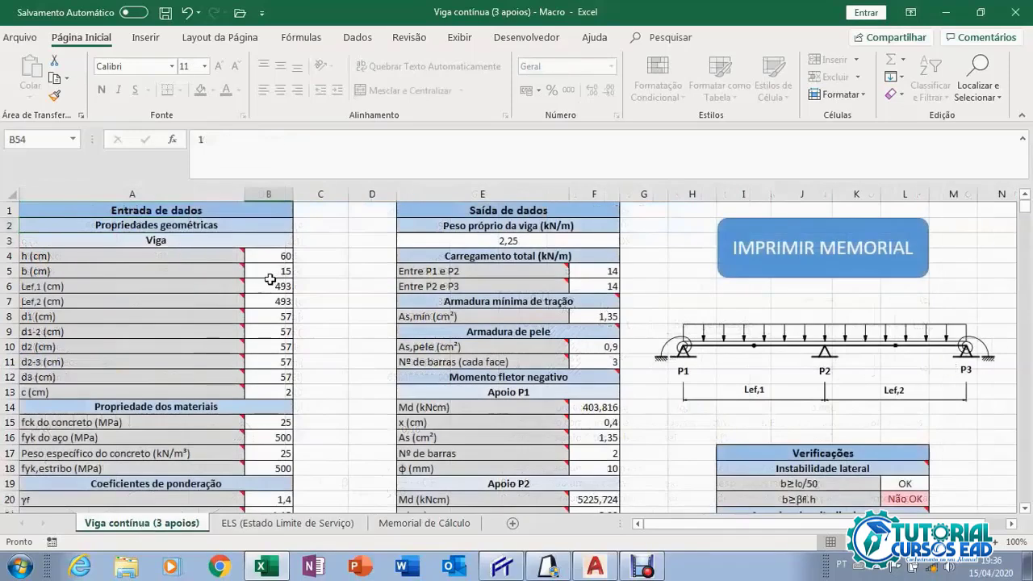
pyautogui.click(291, 524)
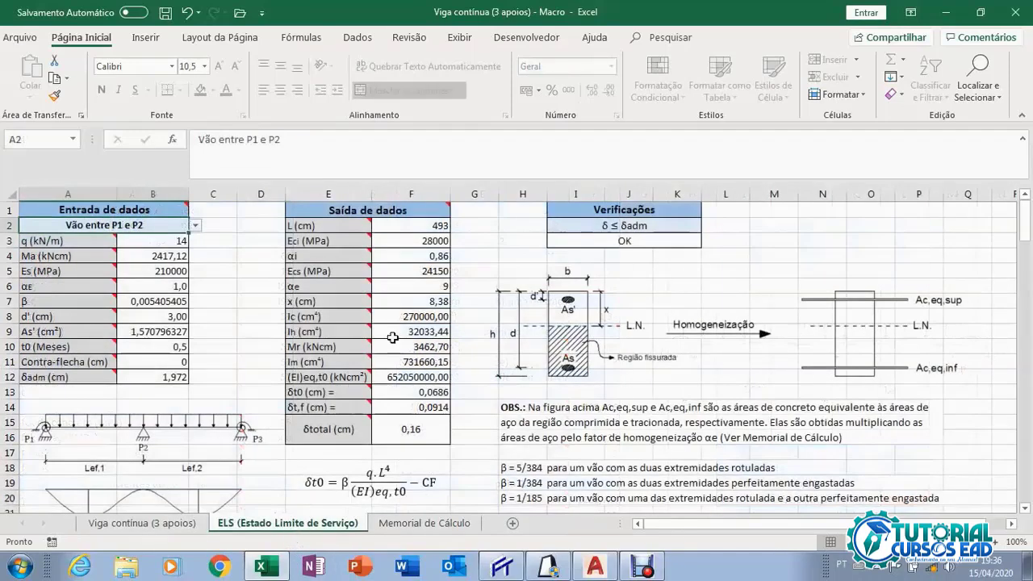
pyautogui.click(196, 226)
pyautogui.click(169, 253)
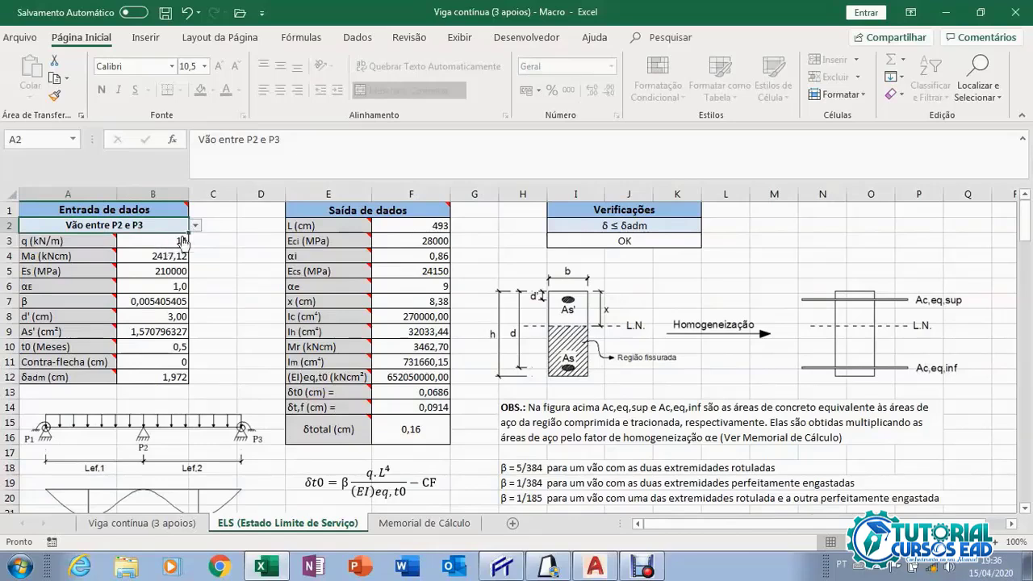
pyautogui.click(196, 226)
pyautogui.click(192, 239)
pyautogui.click(195, 228)
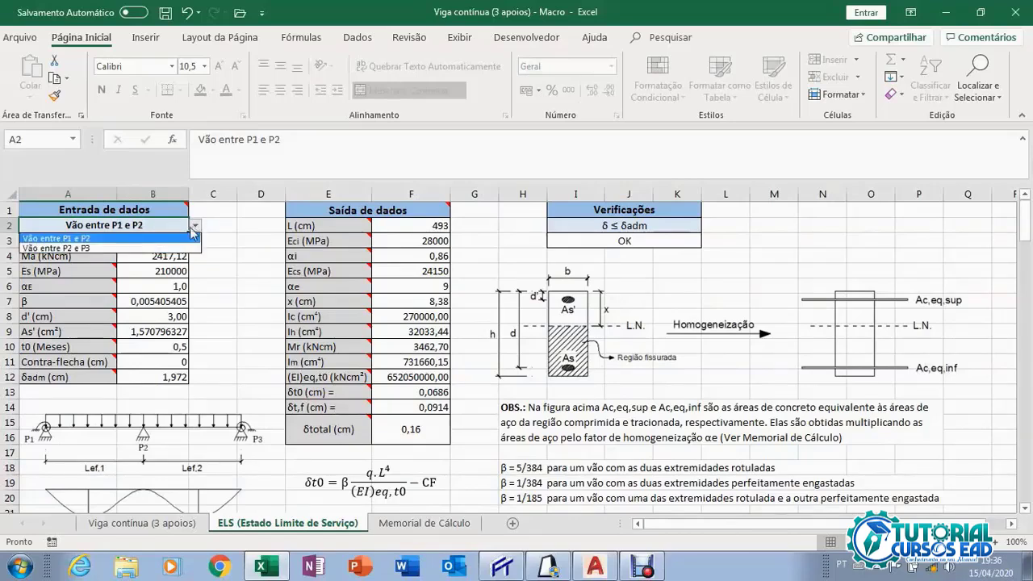
pyautogui.click(169, 247)
pyautogui.click(195, 227)
pyautogui.click(154, 240)
pyautogui.click(195, 227)
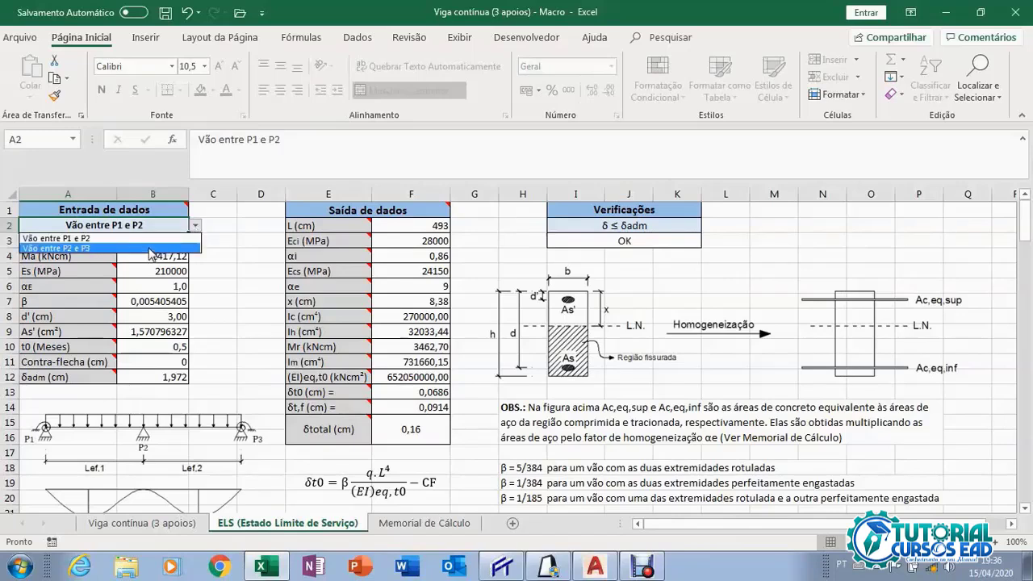
pyautogui.click(150, 248)
pyautogui.click(196, 226)
pyautogui.click(189, 239)
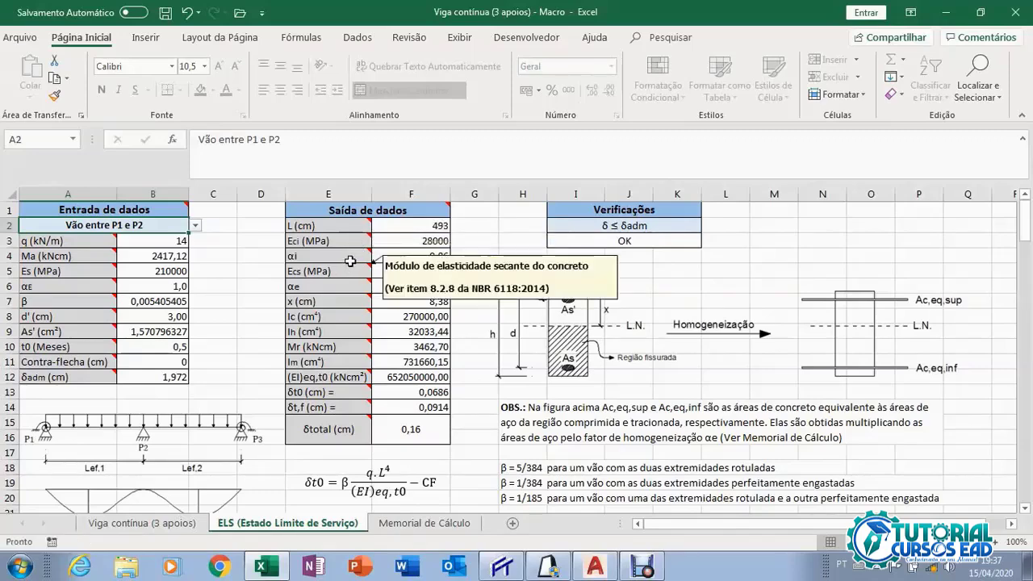
# Examine the explanatory notes on the ELS output data, including Ecs, αe, x and (EI)eq,t0, and the deflection formula.
pyautogui.moveTo(350, 260)
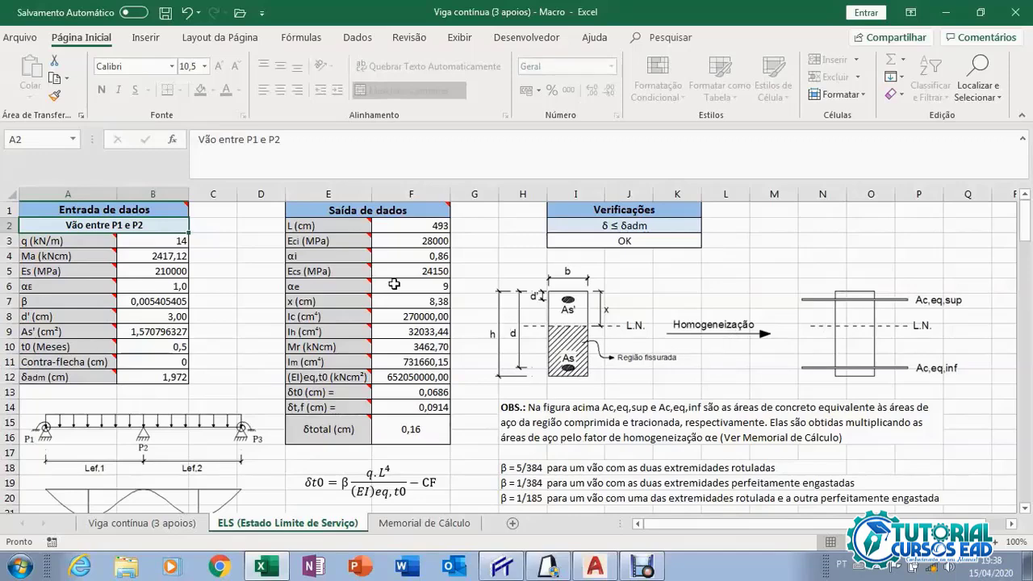
pyautogui.moveTo(360, 299)
pyautogui.moveTo(353, 376)
pyautogui.moveTo(359, 272)
pyautogui.scroll(-1, 390, 428)
pyautogui.scroll(1, 391, 428)
pyautogui.scroll(-2, 460, 376)
pyautogui.scroll(2, 460, 377)
# Examine the Memorial de Cálculo sheet from the loads and internal forces through materials and coefficients to the support anchorage section.
pyautogui.click(434, 525)
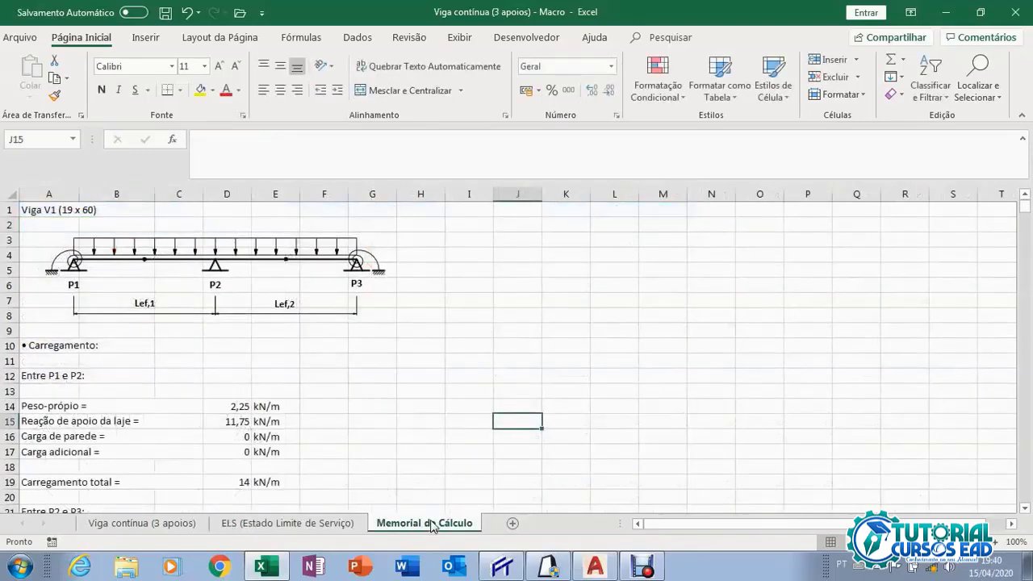
pyautogui.scroll(-2, 478, 269)
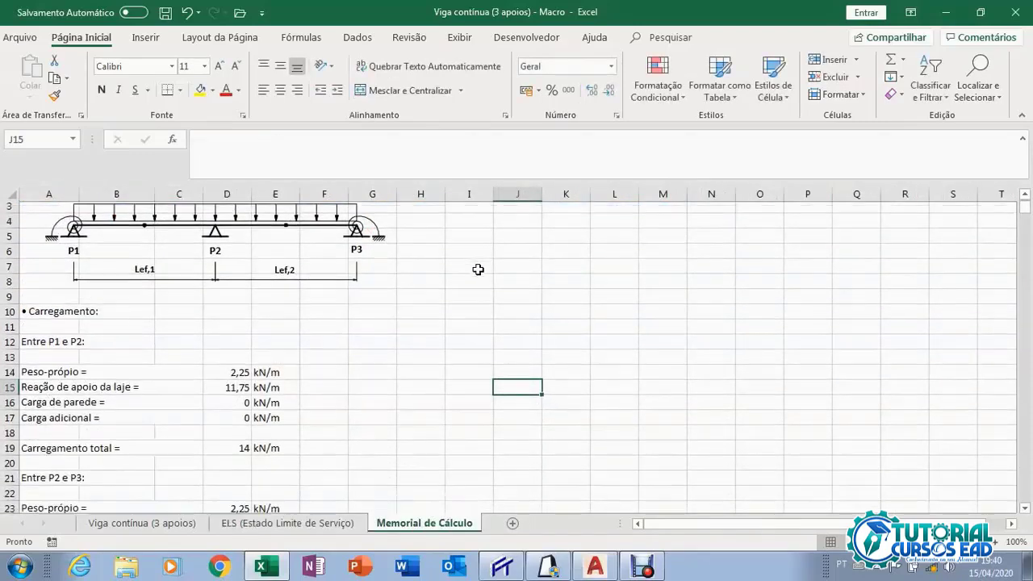
pyautogui.scroll(-12, 478, 270)
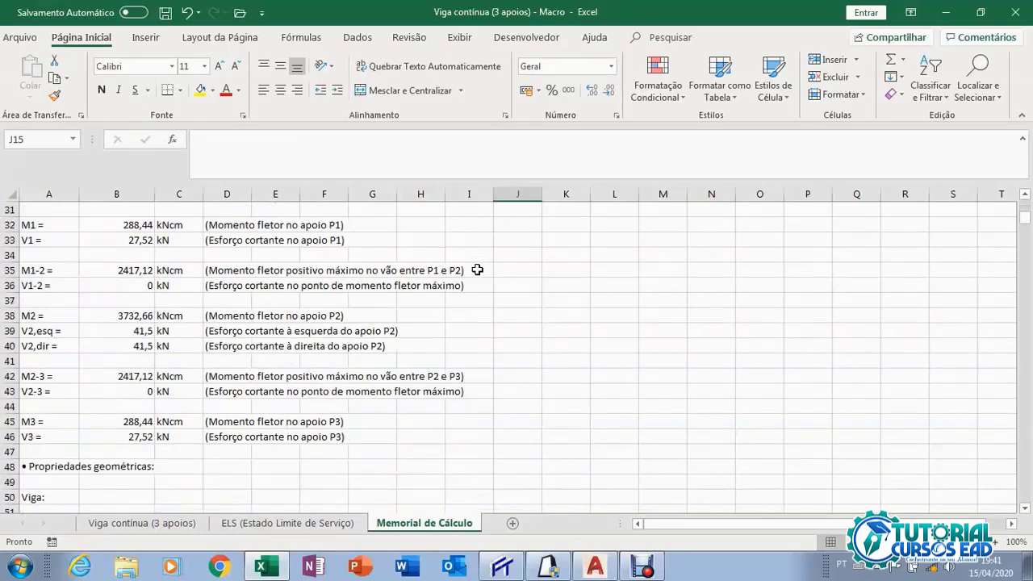
pyautogui.scroll(-1, 500, 309)
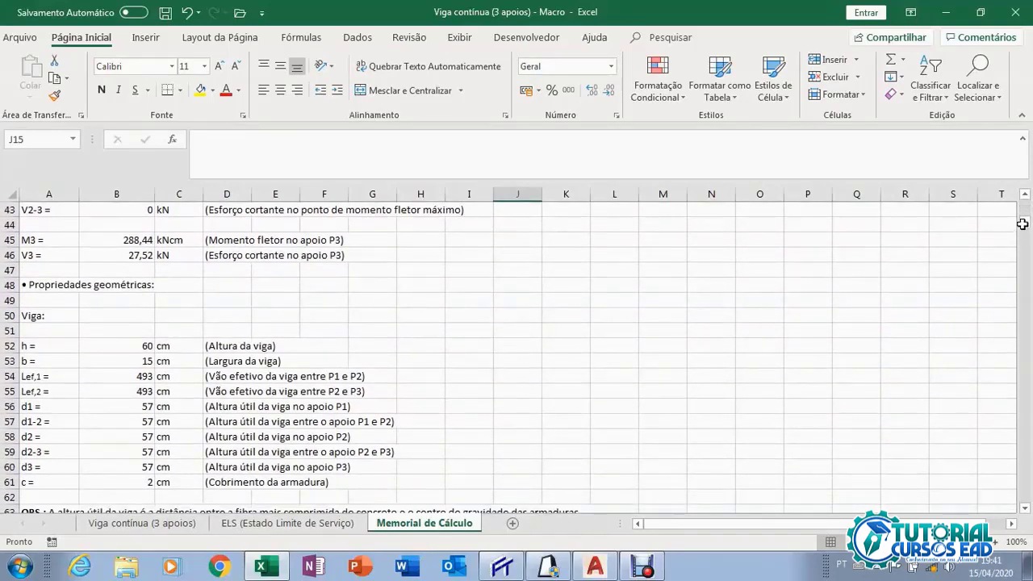
pyautogui.moveTo(1023, 221); pyautogui.dragTo(1026, 244)
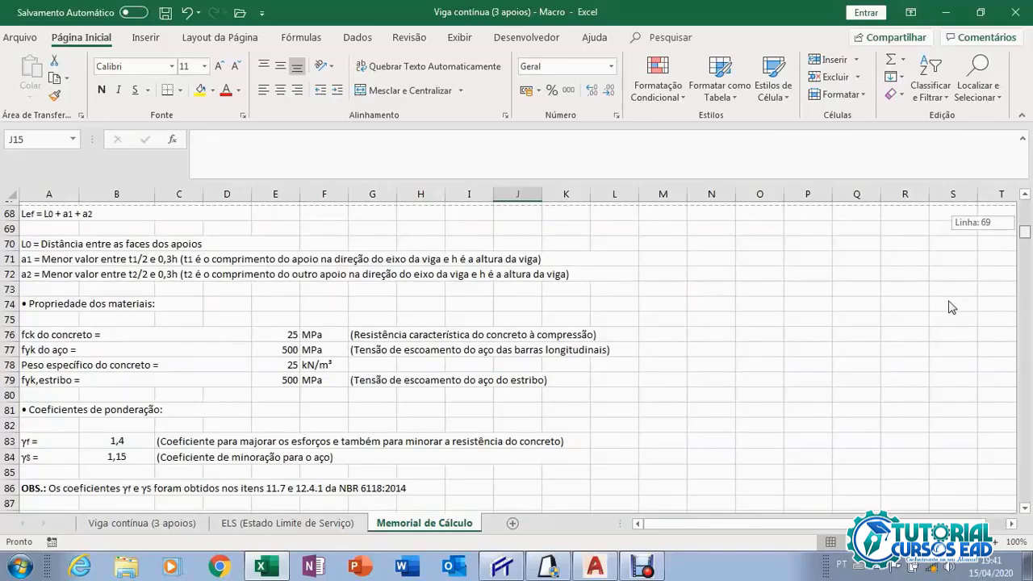
pyautogui.scroll(-1, 950, 307)
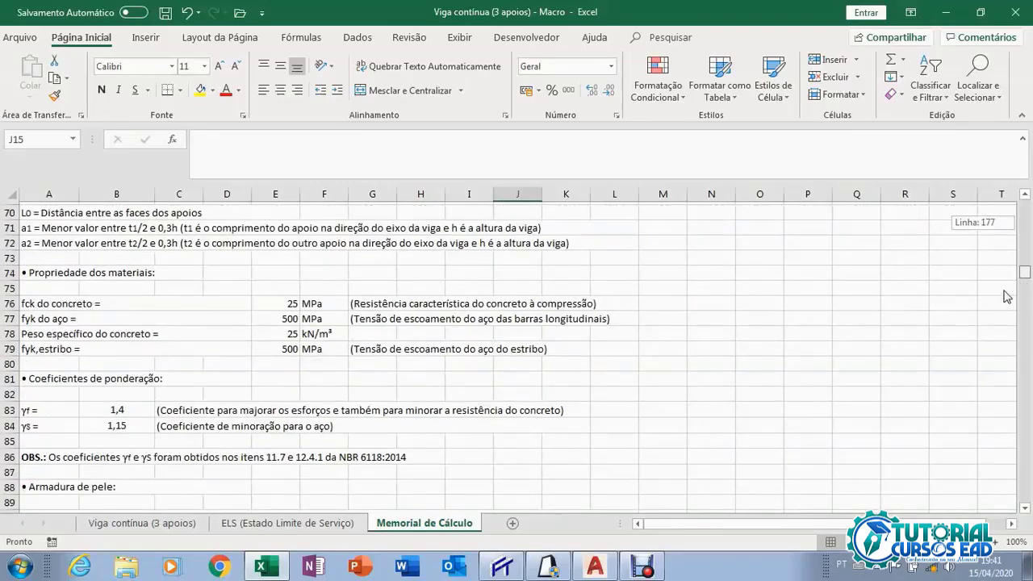
pyautogui.moveTo(1006, 297); pyautogui.dragTo(1028, 321)
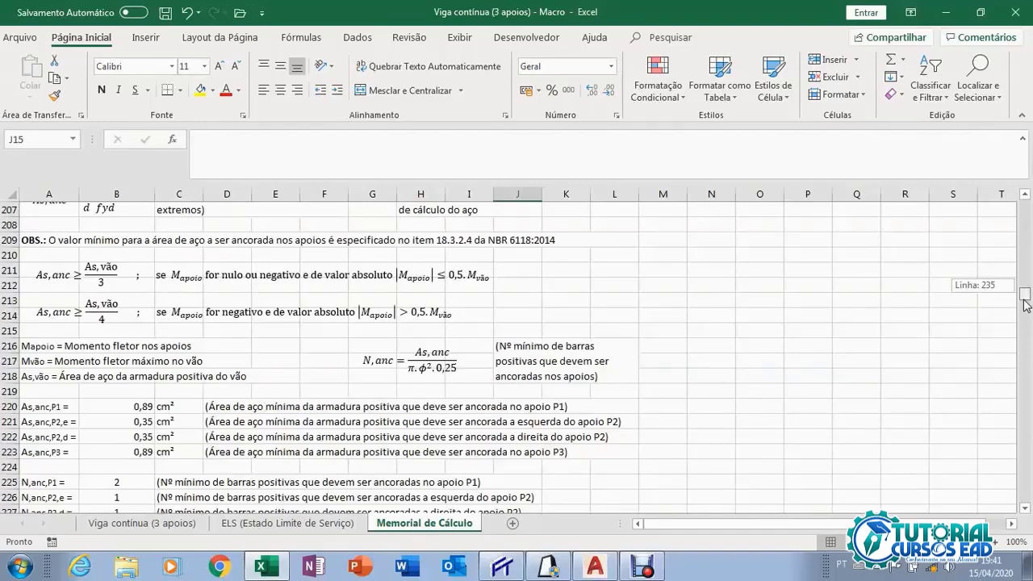
pyautogui.scroll(-3, 940, 331)
pyautogui.click(936, 329)
pyautogui.moveTo(1024, 298); pyautogui.dragTo(1024, 211)
pyautogui.click(615, 272)
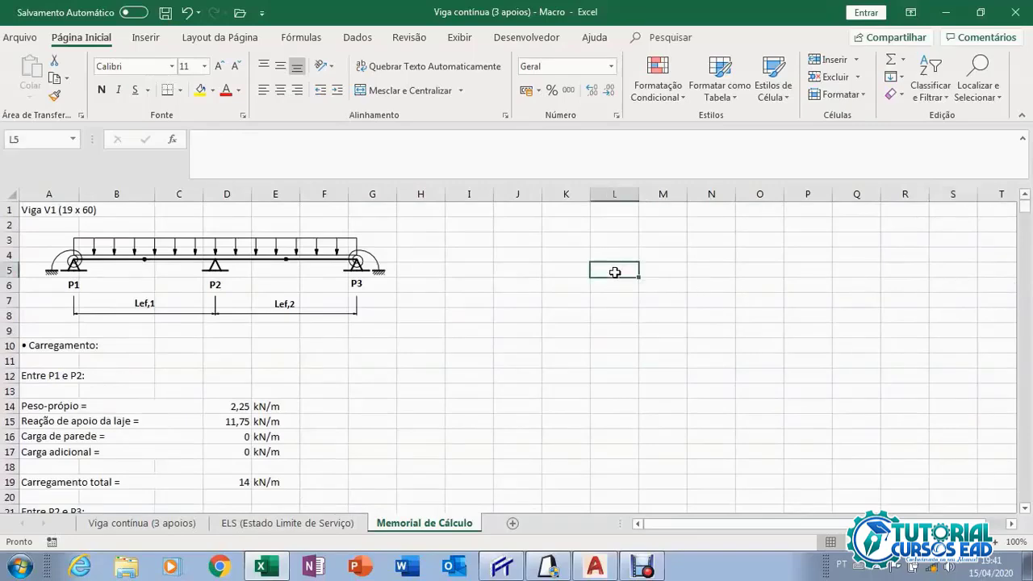
# Generate the PDF calculation report from the Viga contínua (3 apoios) sheet and review its loads, material properties and bending formulas.
pyautogui.click(148, 523)
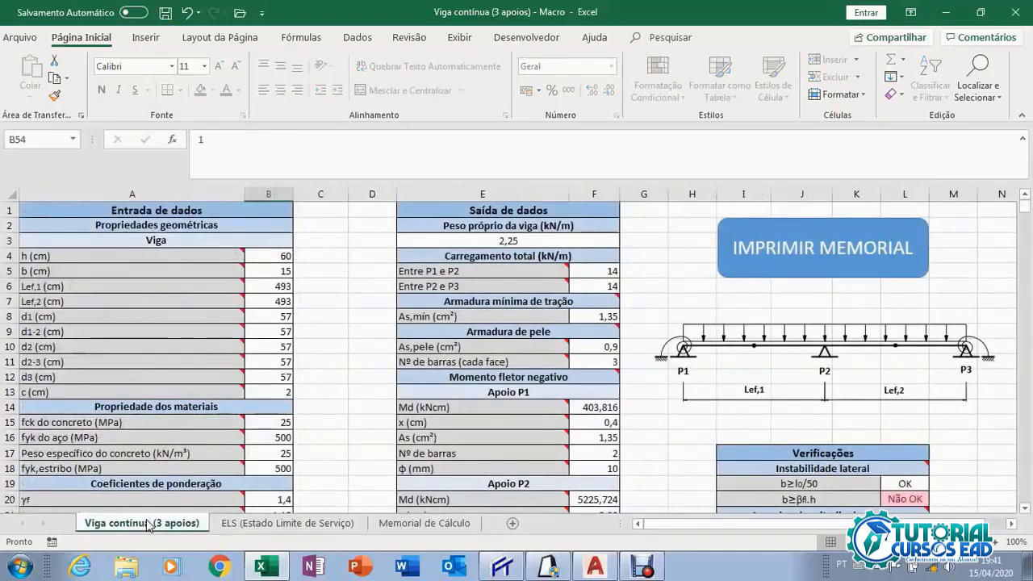
pyautogui.click(820, 264)
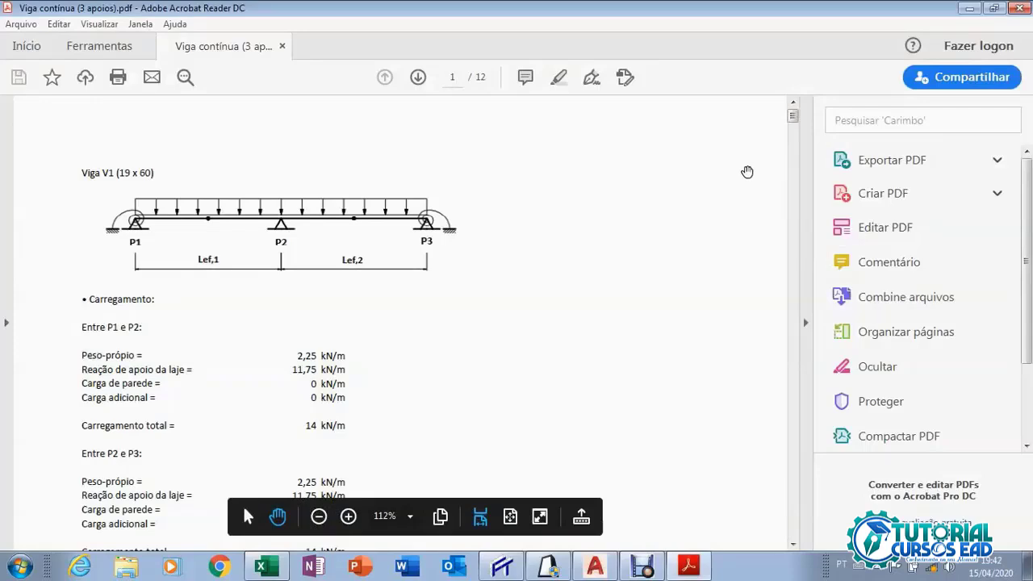
pyautogui.scroll(-6, 747, 172)
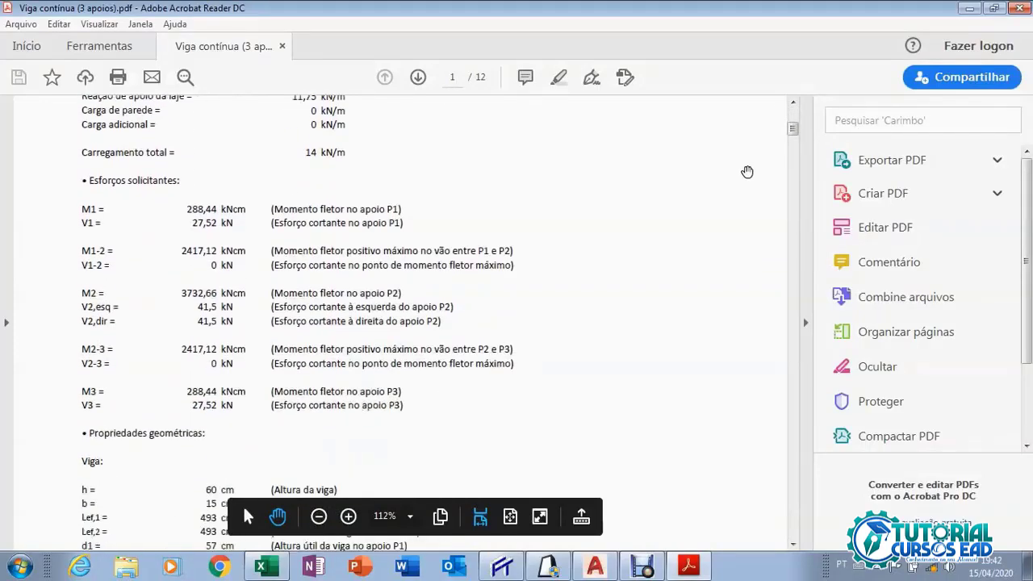
pyautogui.scroll(-18, 747, 172)
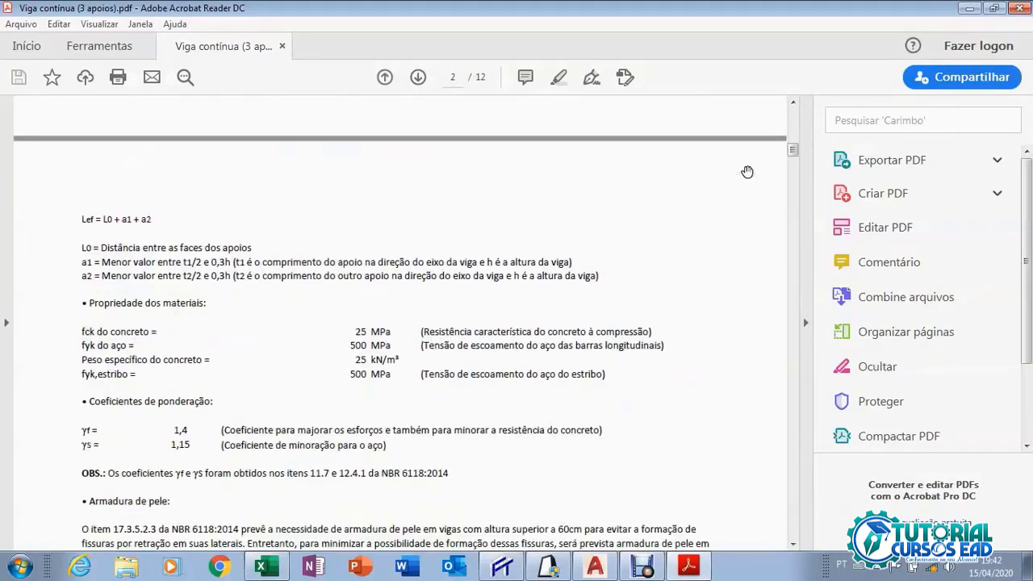
pyautogui.scroll(-20, 747, 172)
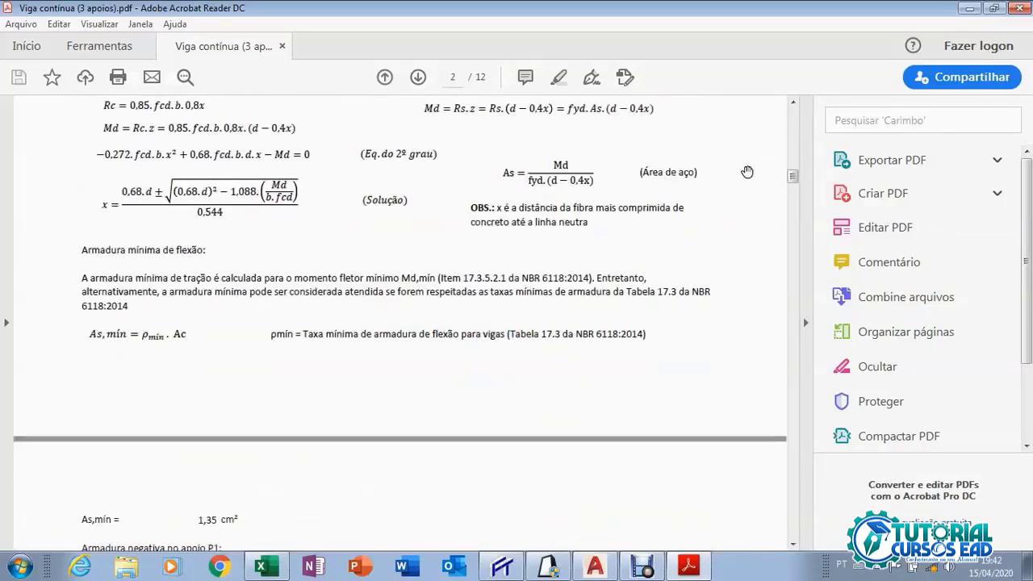
pyautogui.scroll(3, 747, 172)
pyautogui.click(805, 322)
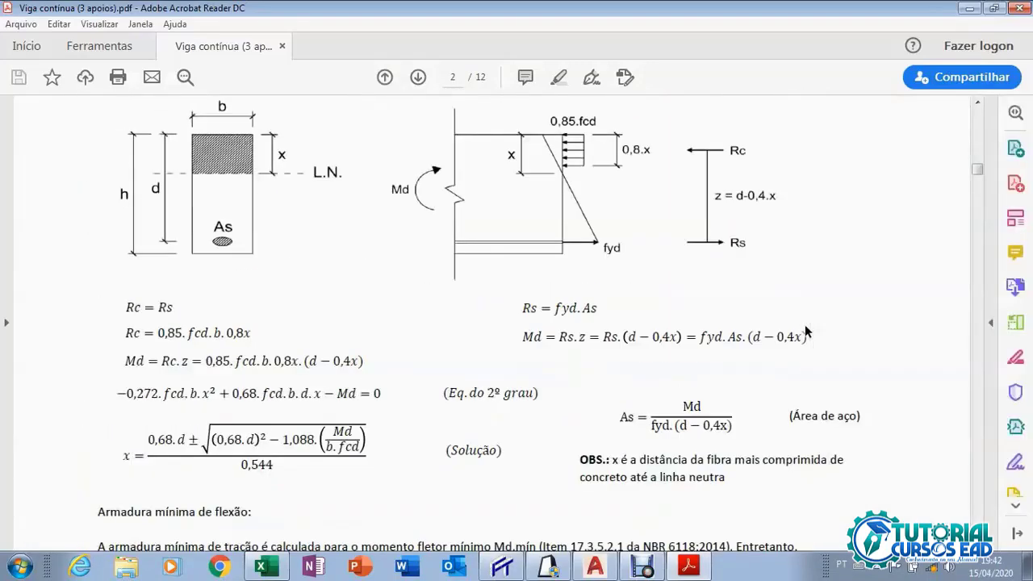
pyautogui.scroll(2, 851, 247)
pyautogui.scroll(-7, 851, 247)
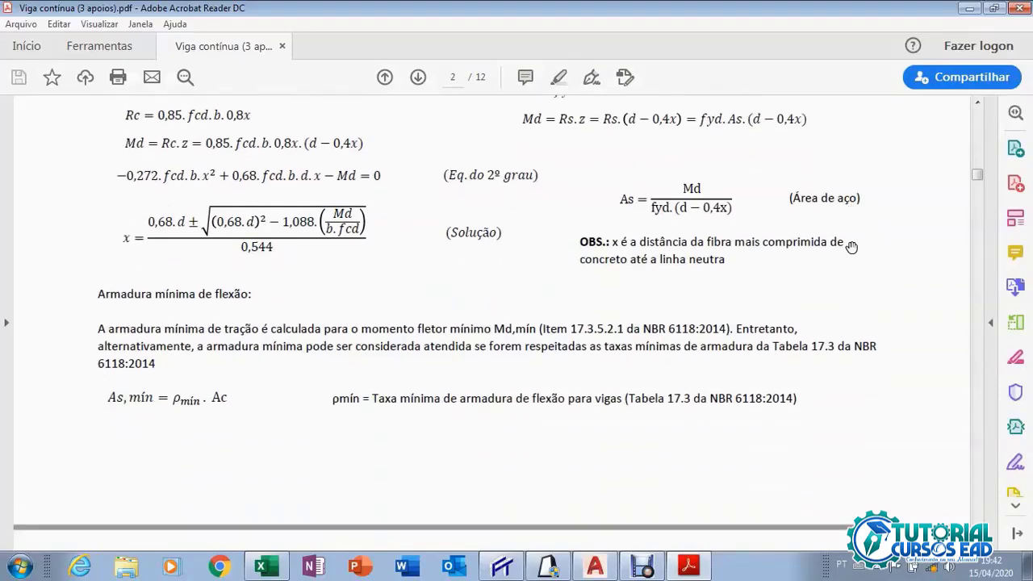
# Review the PDF report's longitudinal reinforcement, shear and lateral instability sections, return to its first page and close it.
pyautogui.scroll(-7, 852, 247)
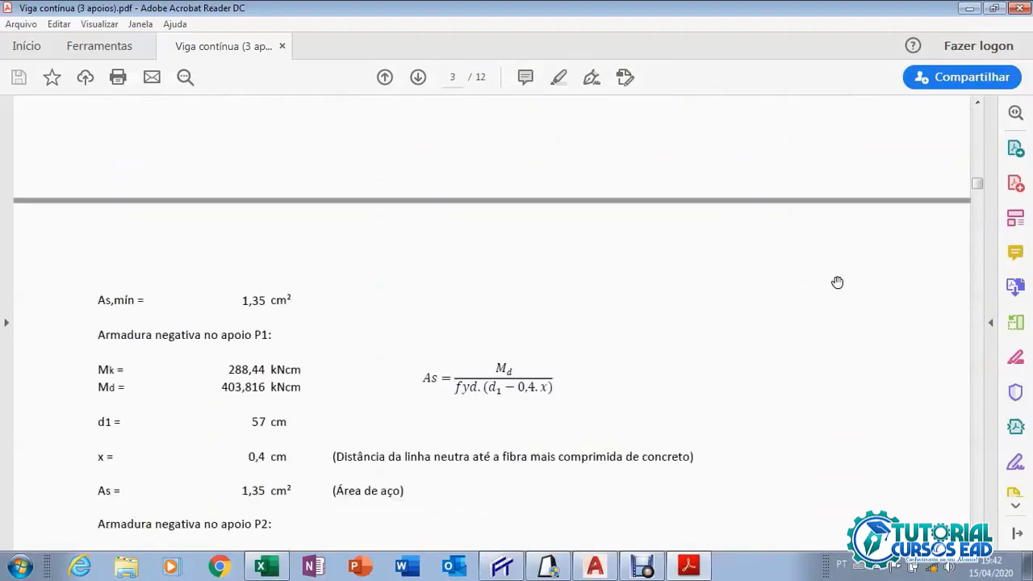
pyautogui.scroll(-14, 838, 282)
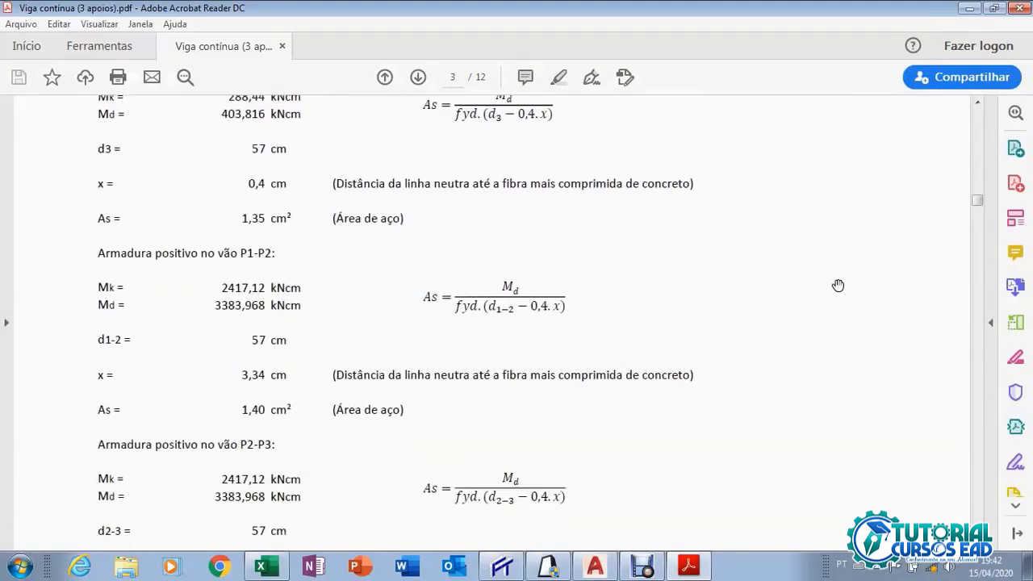
pyautogui.scroll(-12, 838, 286)
pyautogui.moveTo(978, 218); pyautogui.dragTo(983, 321)
pyautogui.scroll(-8, 920, 327)
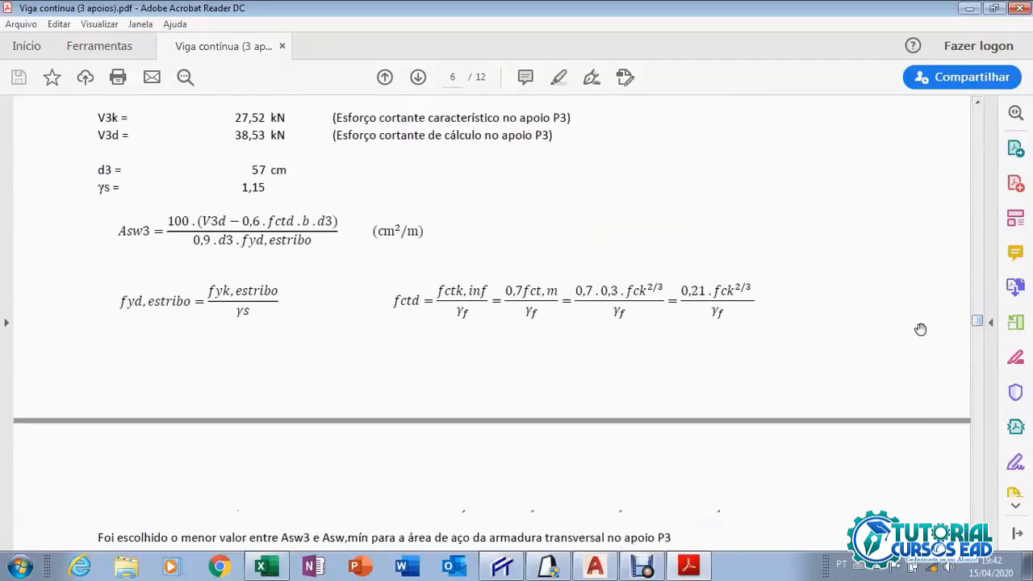
pyautogui.scroll(-5, 920, 329)
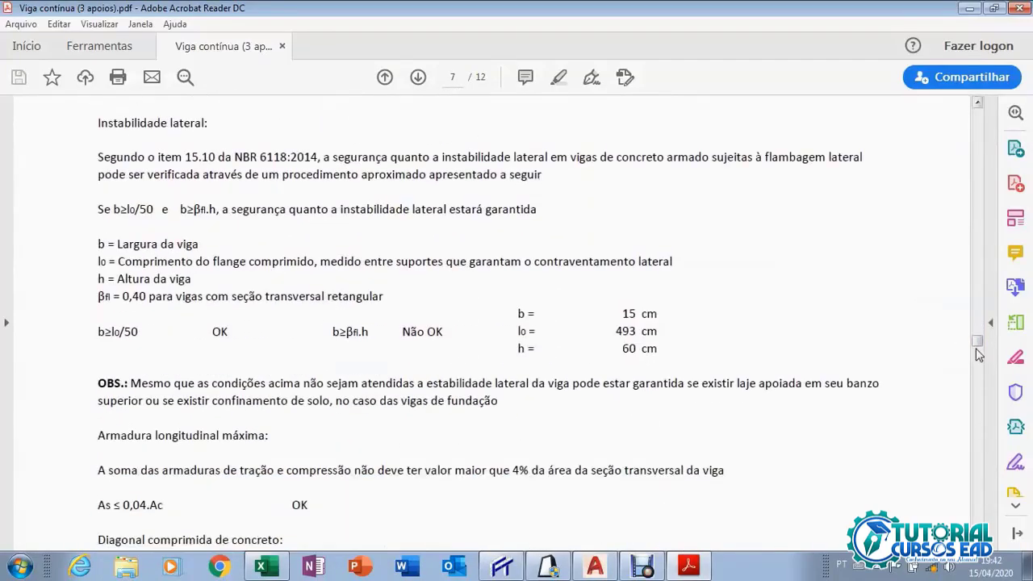
pyautogui.moveTo(977, 355); pyautogui.dragTo(1001, 113)
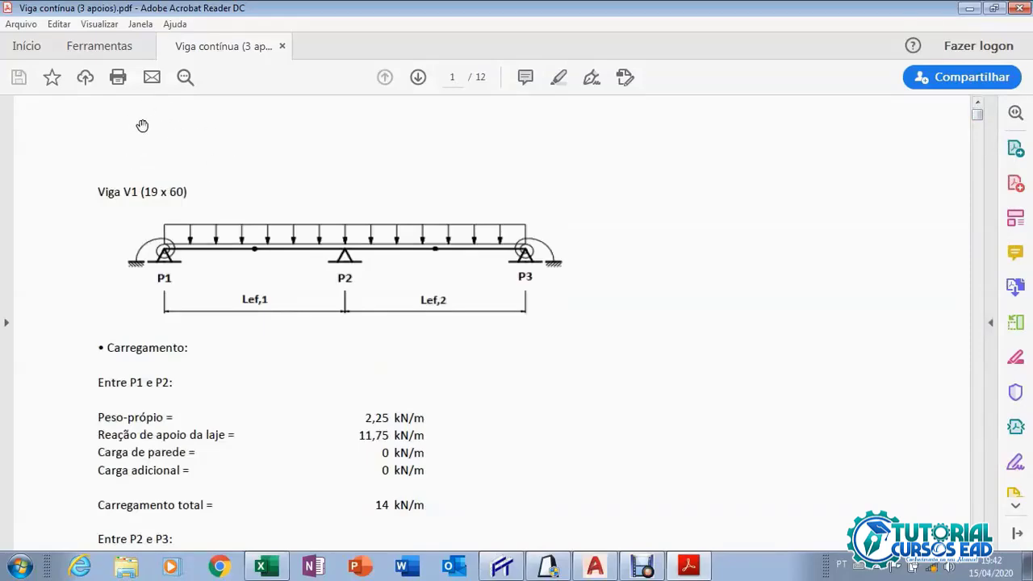
pyautogui.click(1022, 9)
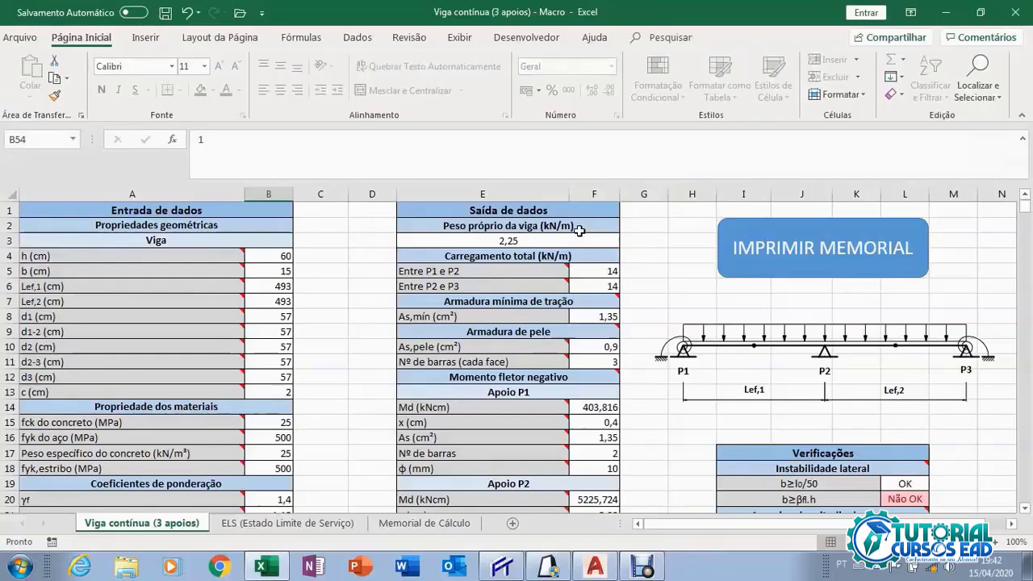
# Insert four blank rows above the Viga V1 (19 x 60) title on the Memorial de Cálculo sheet.
pyautogui.click(413, 523)
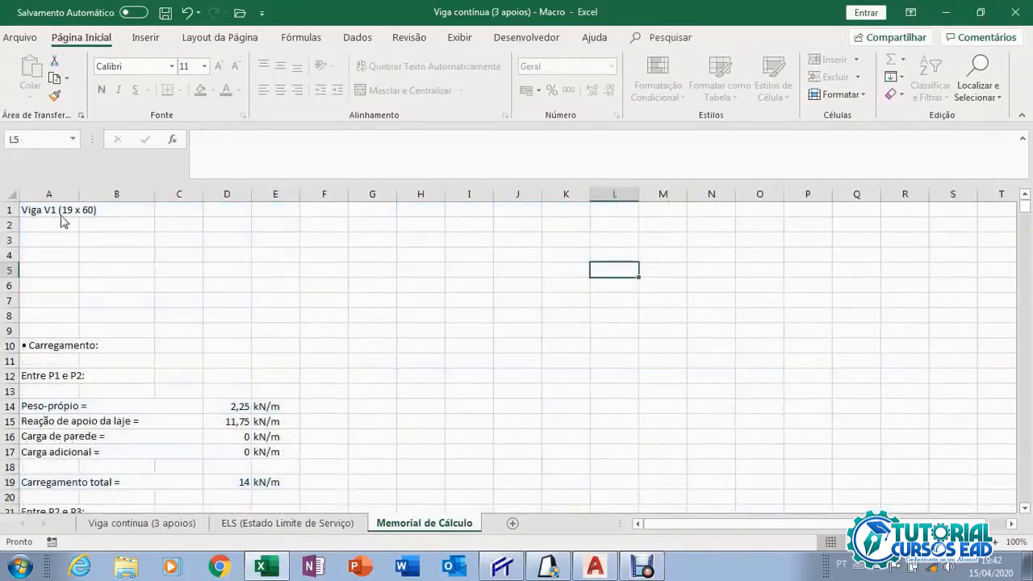
pyautogui.click(9, 209)
pyautogui.rightClick(10, 210)
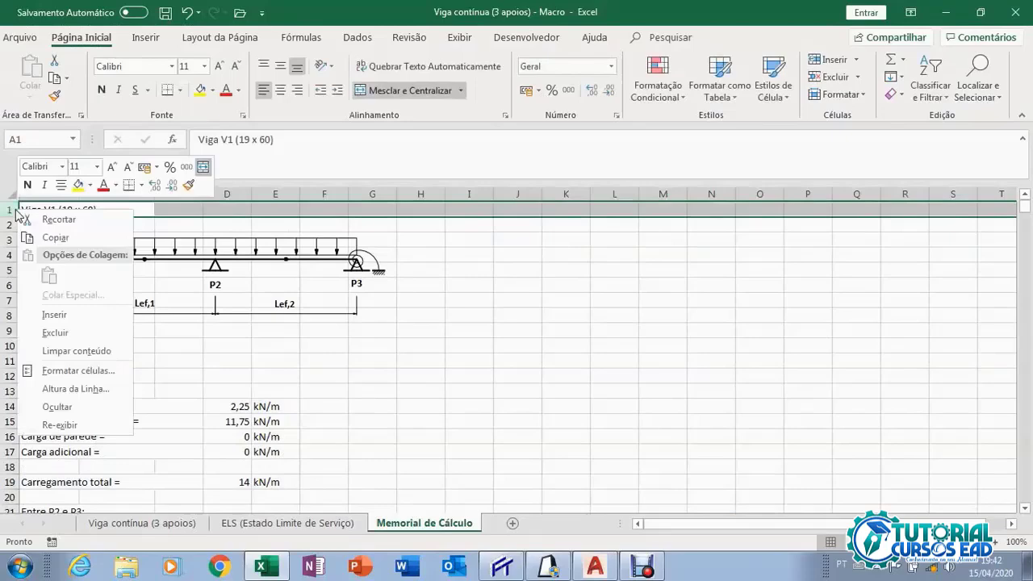
pyautogui.click(71, 316)
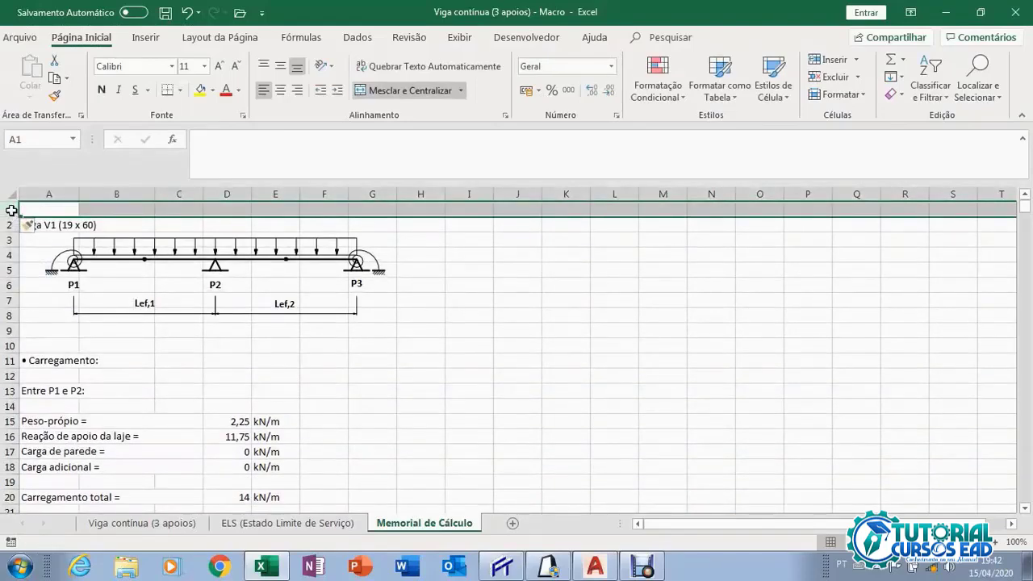
pyautogui.rightClick(11, 210)
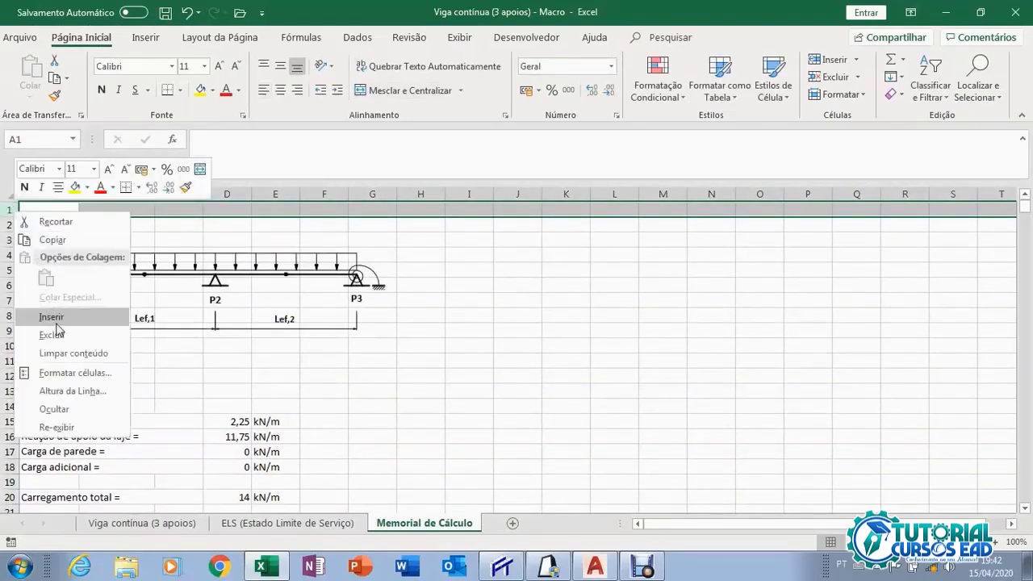
pyautogui.click(55, 321)
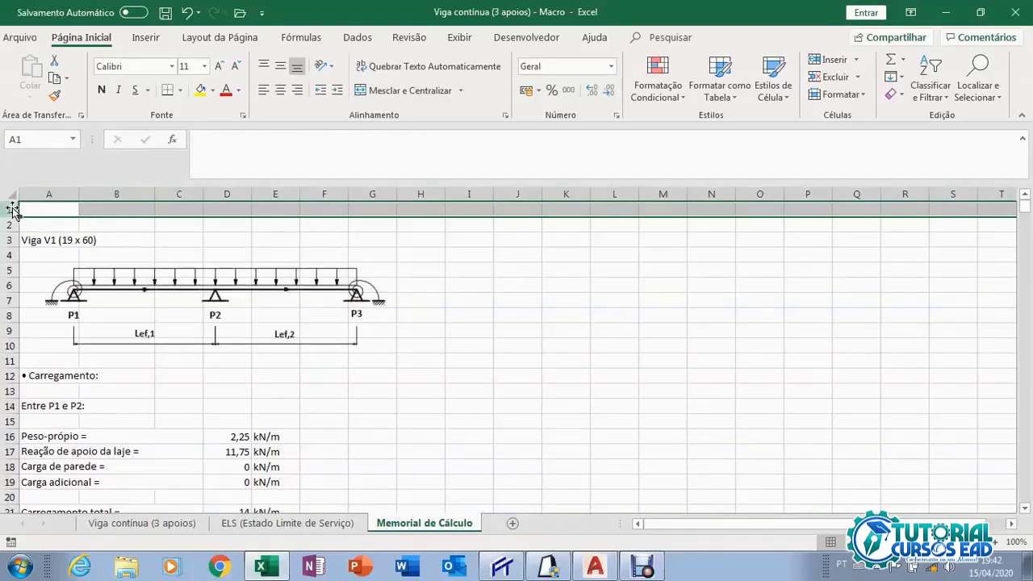
pyautogui.rightClick(13, 209)
pyautogui.click(54, 312)
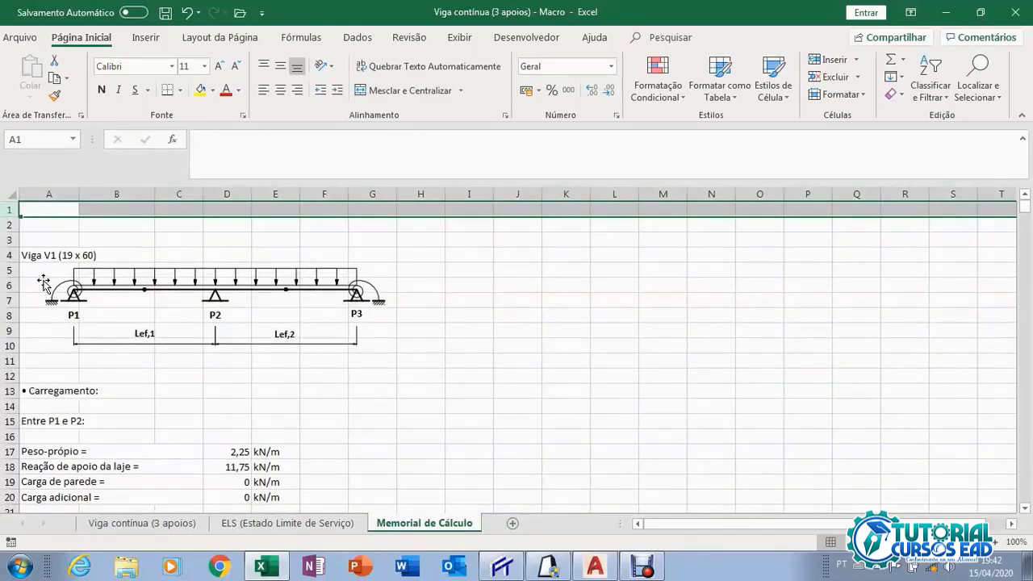
pyautogui.rightClick(11, 211)
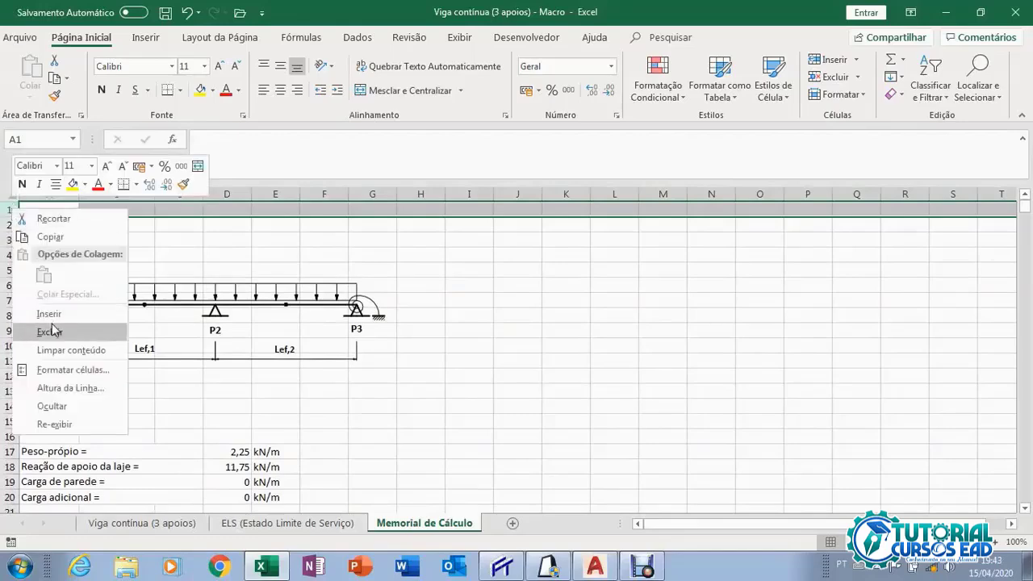
pyautogui.click(54, 318)
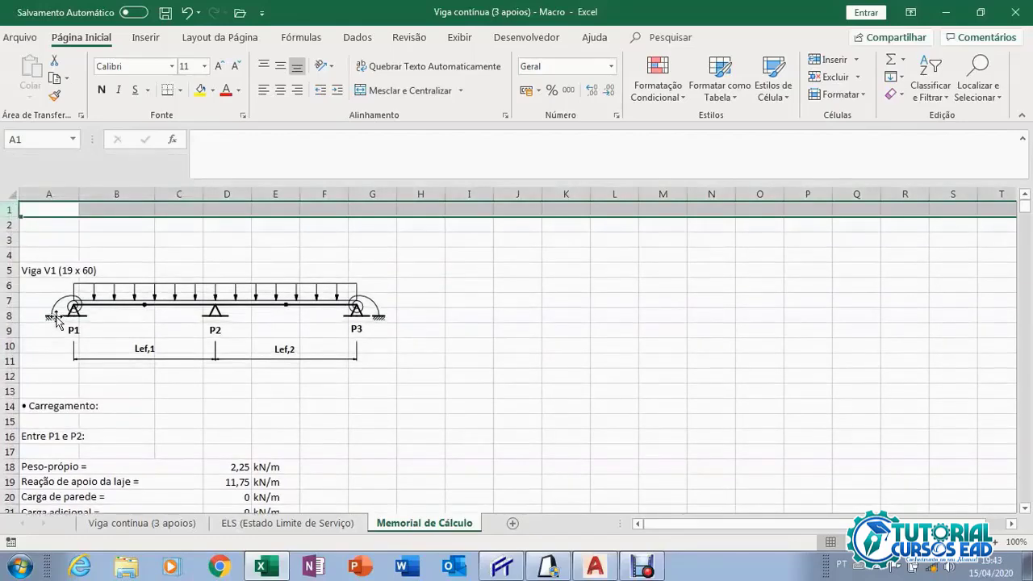
# Enter sample header text above the beam title: fdfsdfs in A2, ff in B2 and ffsdfs in D2.
pyautogui.click(135, 234)
pyautogui.click(83, 222)
pyautogui.click(76, 224)
pyautogui.write('fd')
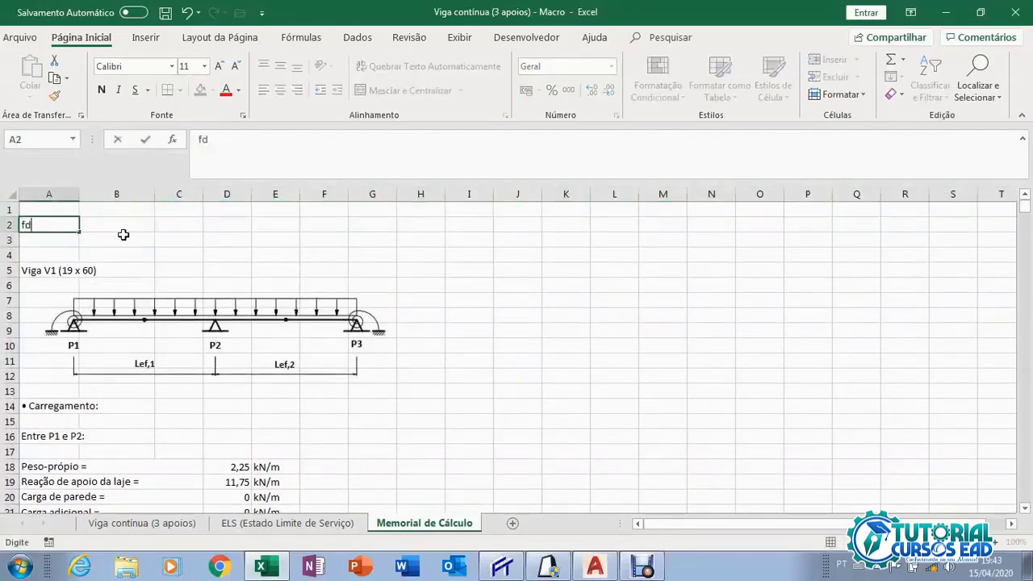
pyautogui.write('fsdfs')
pyautogui.click(150, 226)
pyautogui.write('ff')
pyautogui.click(238, 231)
pyautogui.write('f')
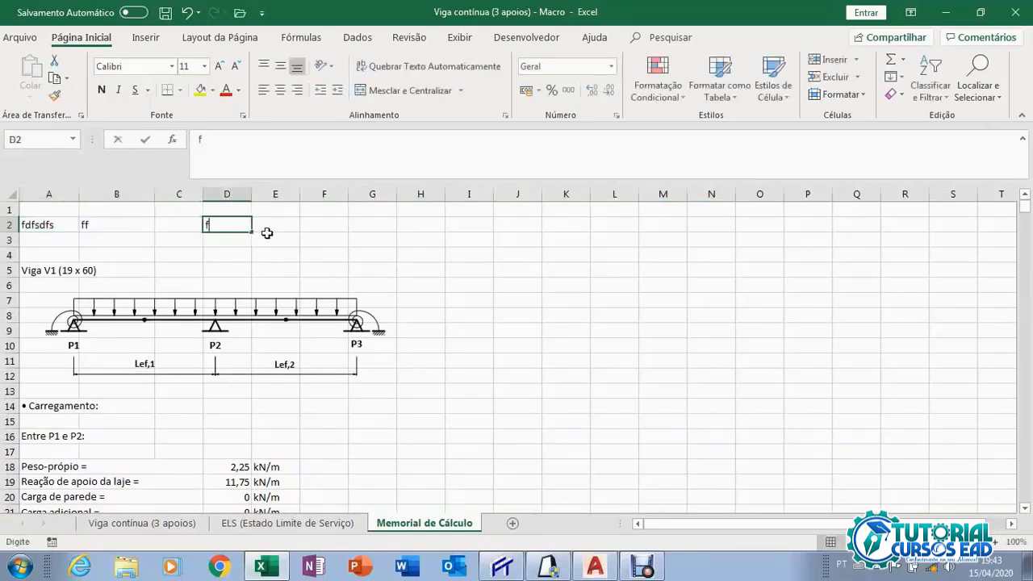
pyautogui.write('fsdfs')
# Enter fsdfghg in E2 and 332 in F2, and return to the Viga contínua (3 apoios) sheet.
pyautogui.click(269, 234)
pyautogui.write('fsdfgh')
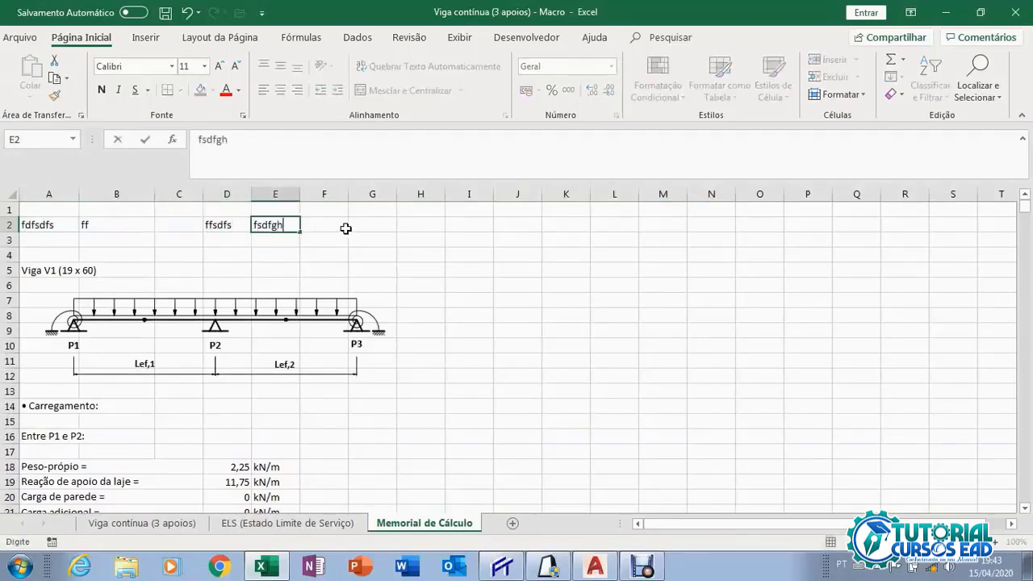
pyautogui.write('g')
pyautogui.click(346, 228)
pyautogui.write('332')
pyautogui.click(422, 253)
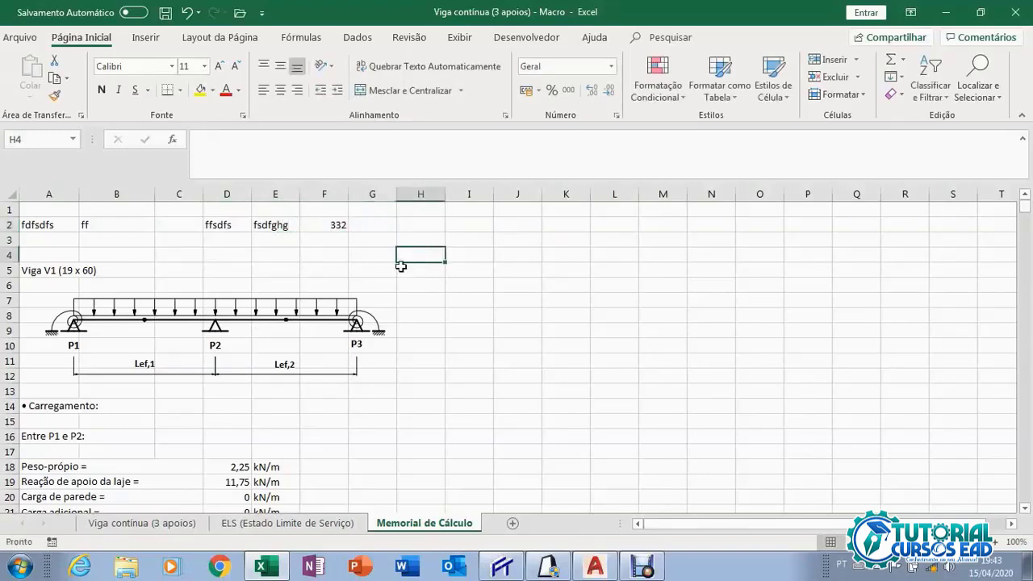
pyautogui.click(510, 292)
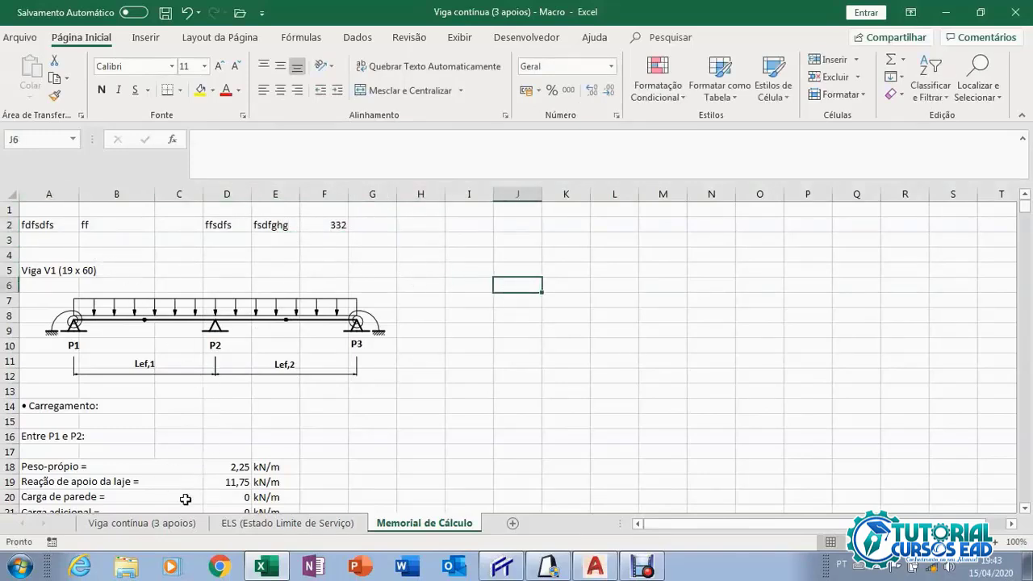
pyautogui.click(171, 524)
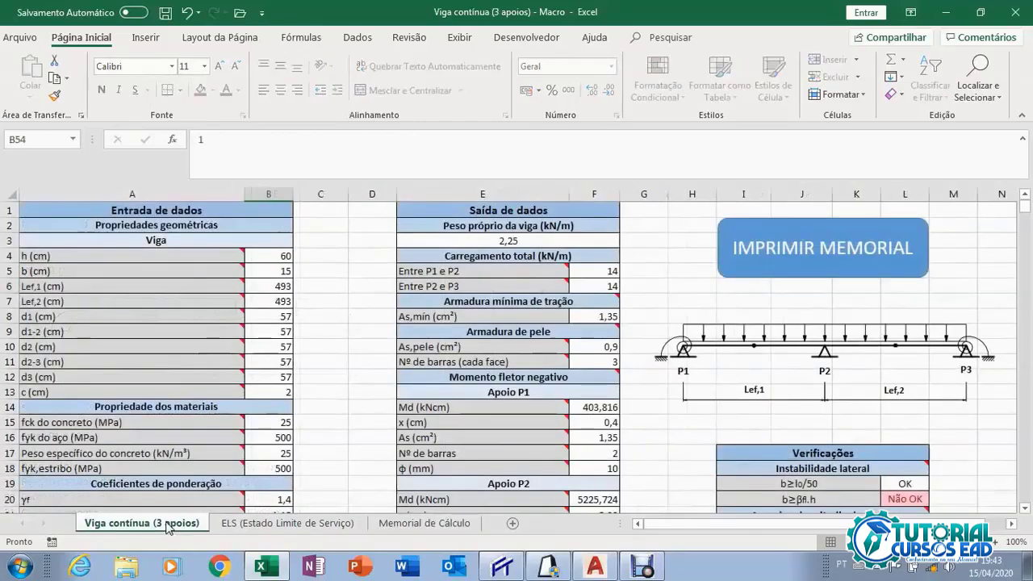
# Print the calculation report to PDF and save it on the Desktop as Viga contínua (3 apoios), closing the PDF.
pyautogui.click(819, 265)
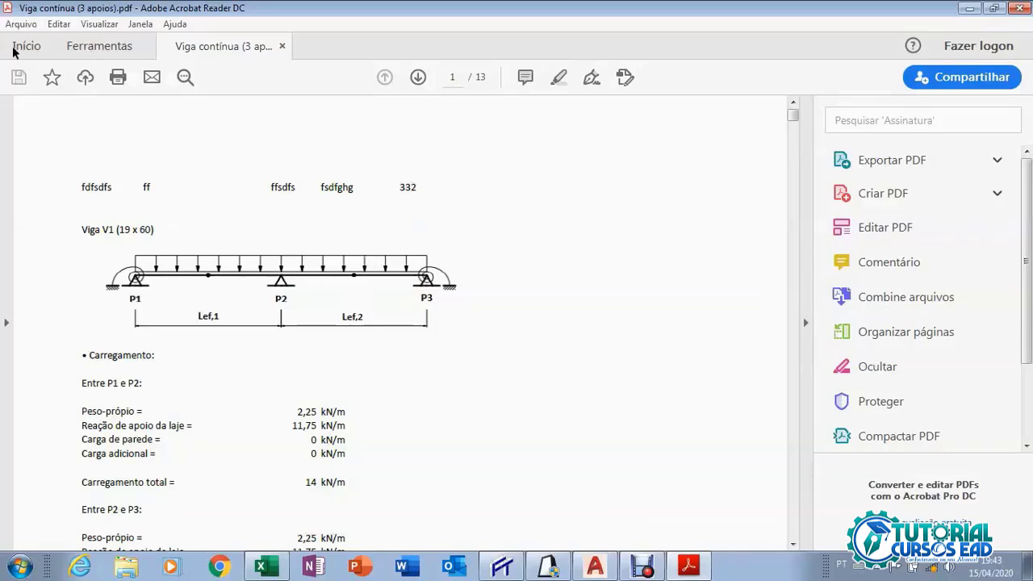
pyautogui.click(19, 25)
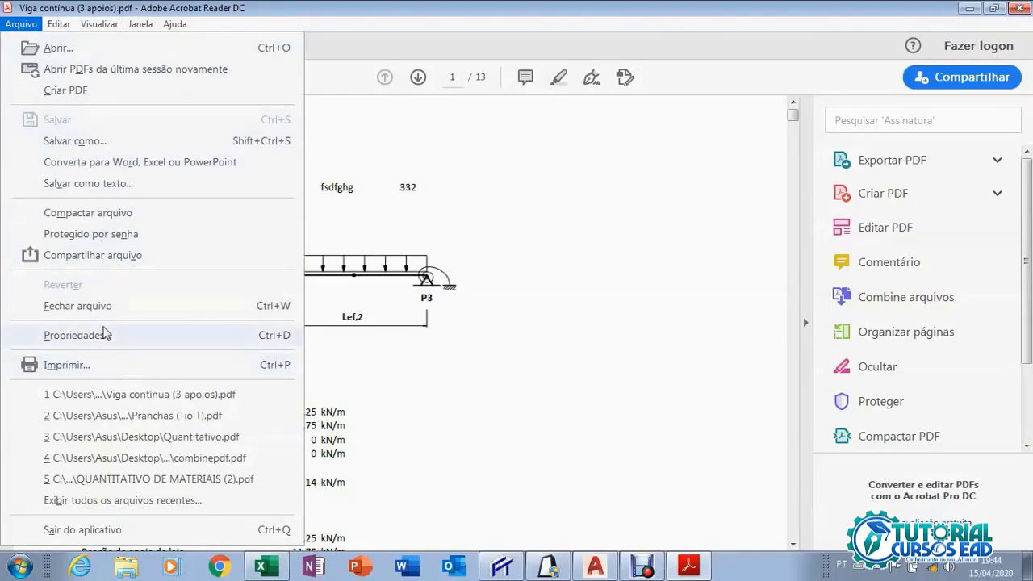
pyautogui.click(77, 142)
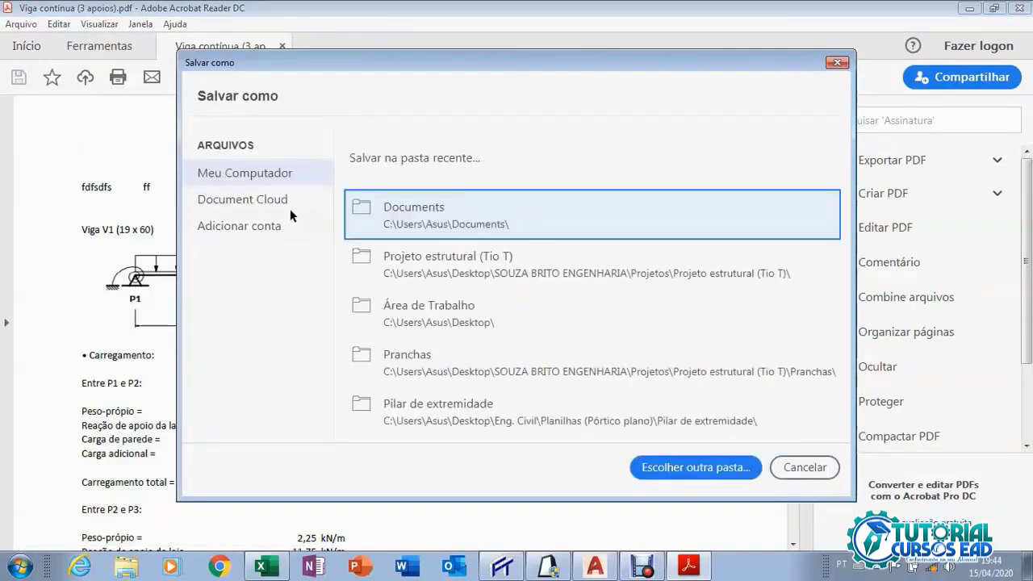
pyautogui.click(268, 183)
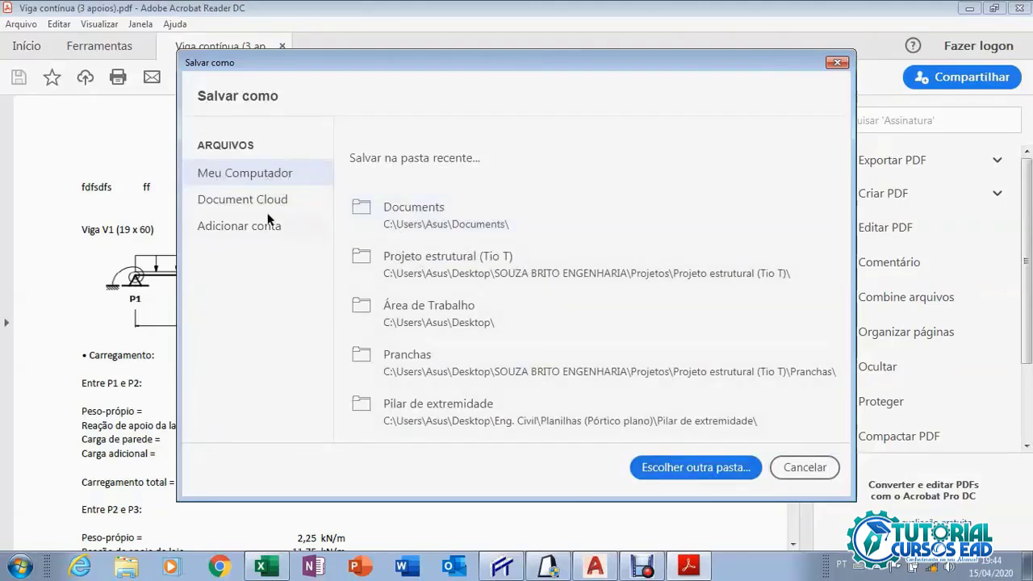
pyautogui.click(428, 323)
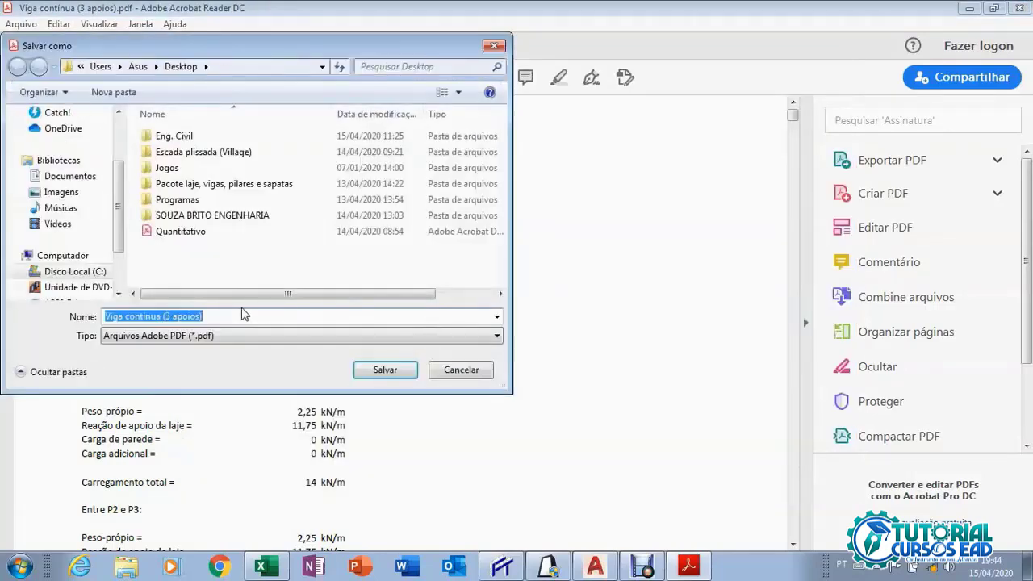
pyautogui.click(395, 373)
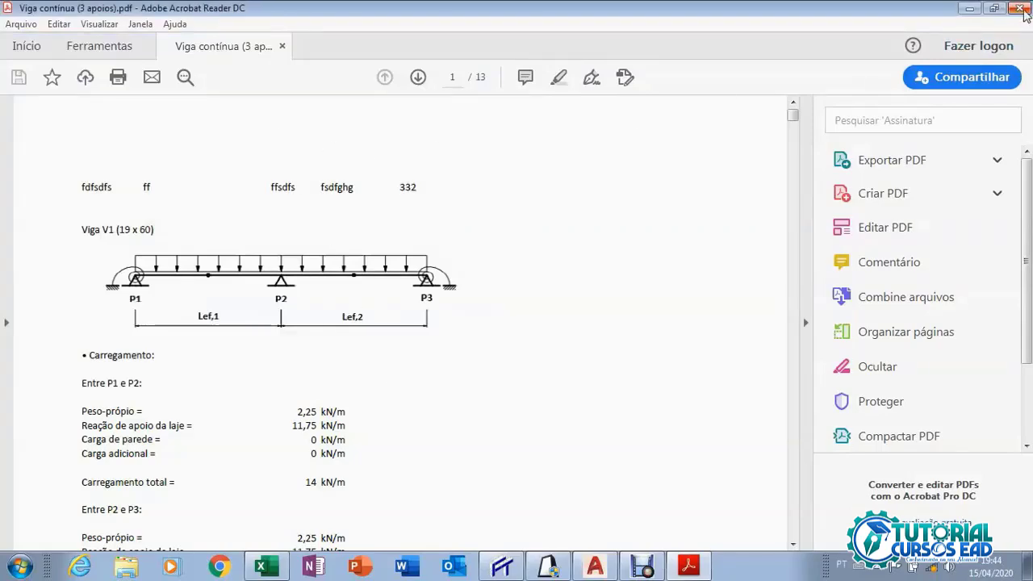
pyautogui.click(1021, 8)
# Review the output data, author's notes and bibliographic references down the Viga contínua (3 apoios) sheet.
pyautogui.scroll(-3, 605, 287)
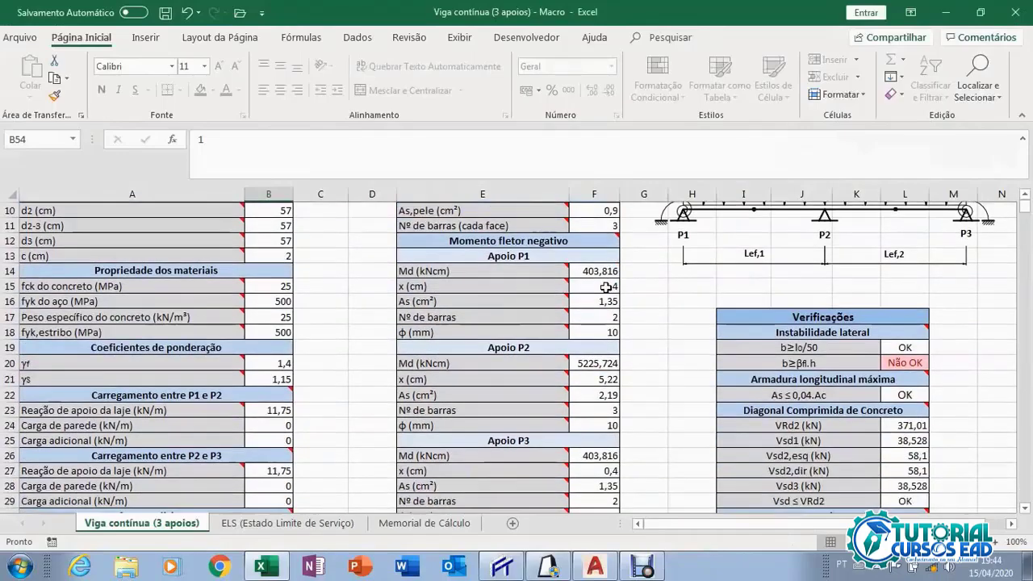
pyautogui.scroll(-15, 605, 288)
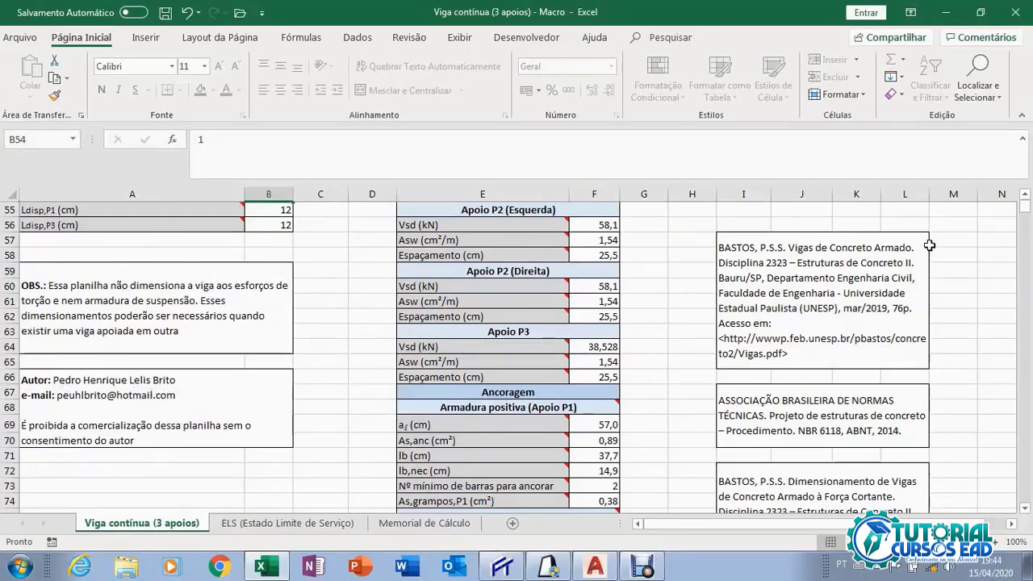
pyautogui.scroll(-6, 708, 307)
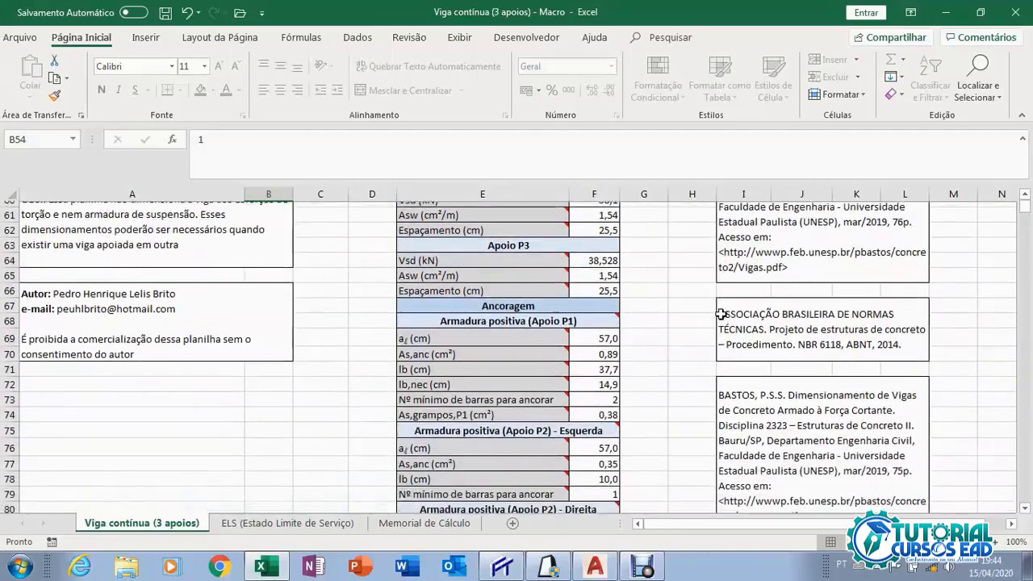
pyautogui.scroll(-7, 704, 356)
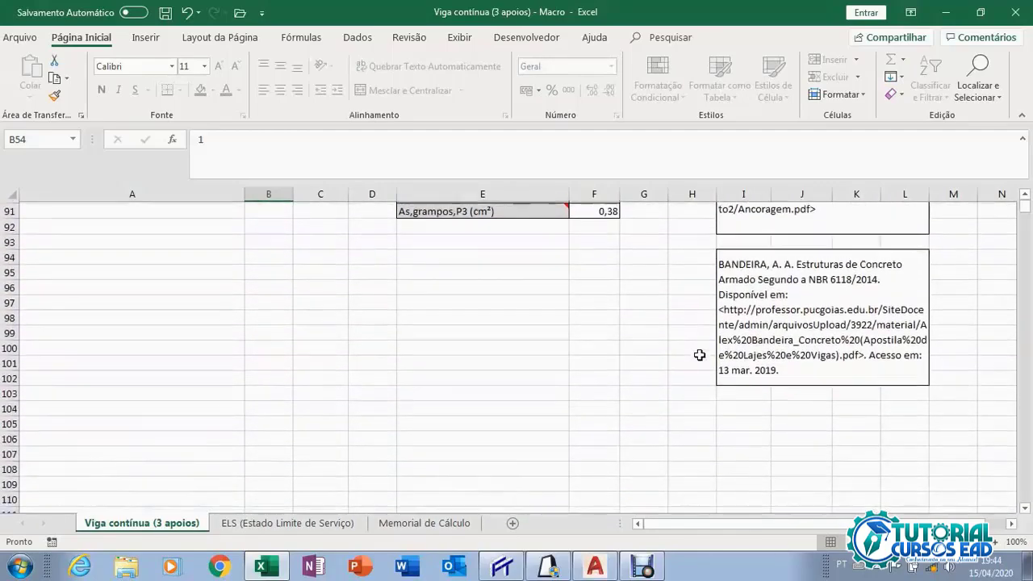
pyautogui.scroll(16, 965, 331)
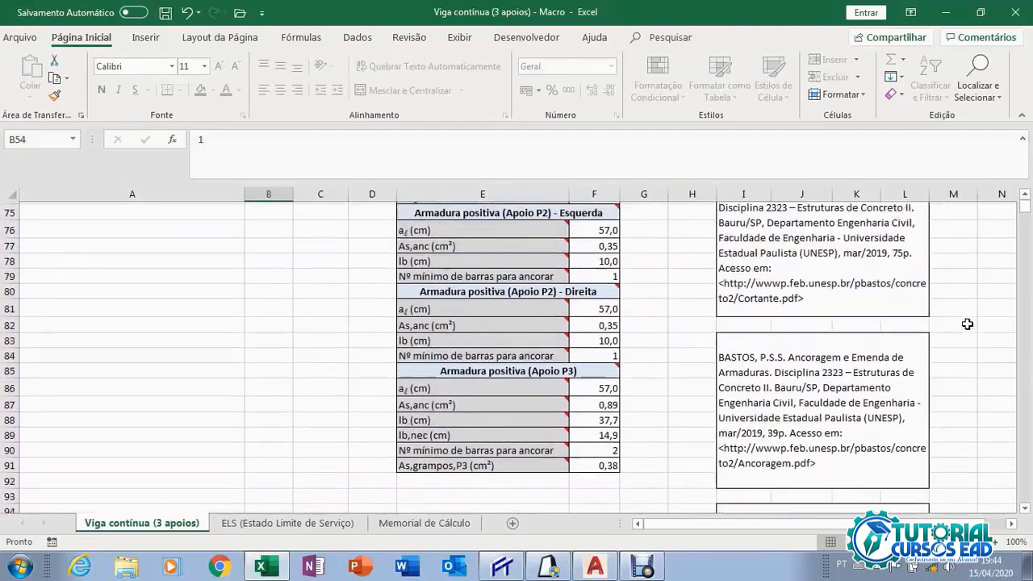
pyautogui.scroll(9, 965, 321)
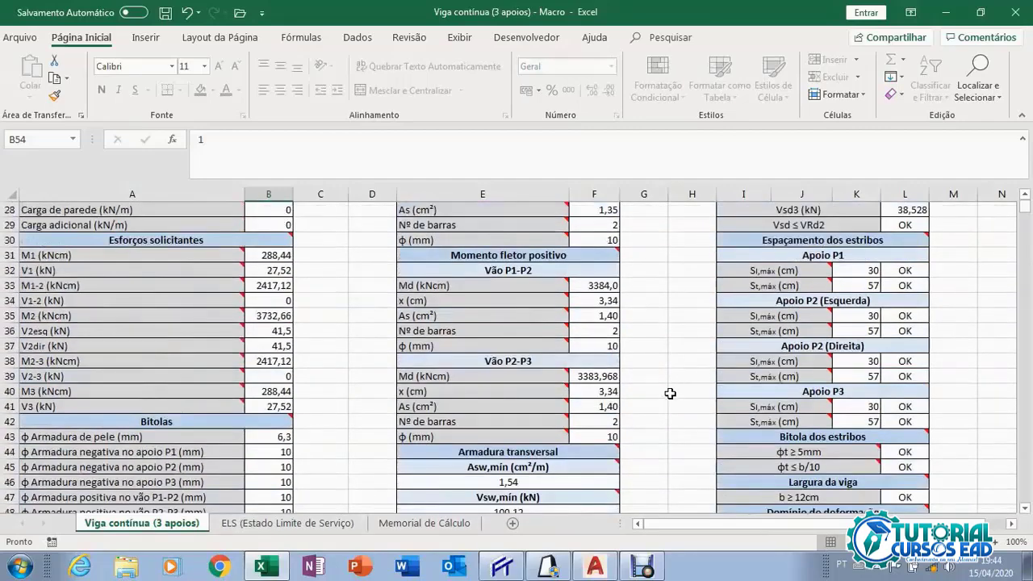
# Switch to AltoQi Eberick, close the Viga V5 detail drawing and open the deferred displacements of the Cob. floor.
pyautogui.click(549, 568)
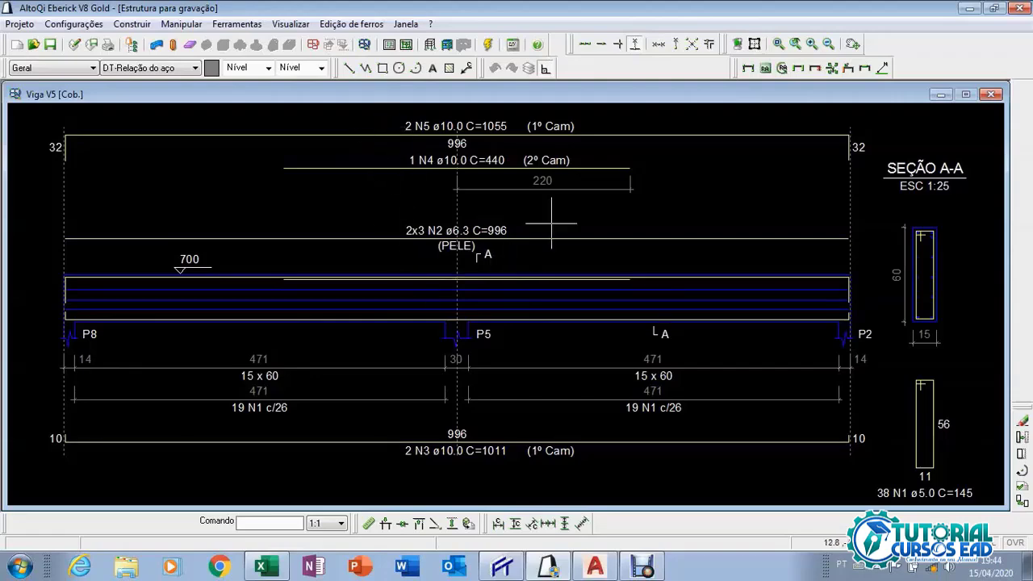
pyautogui.click(991, 95)
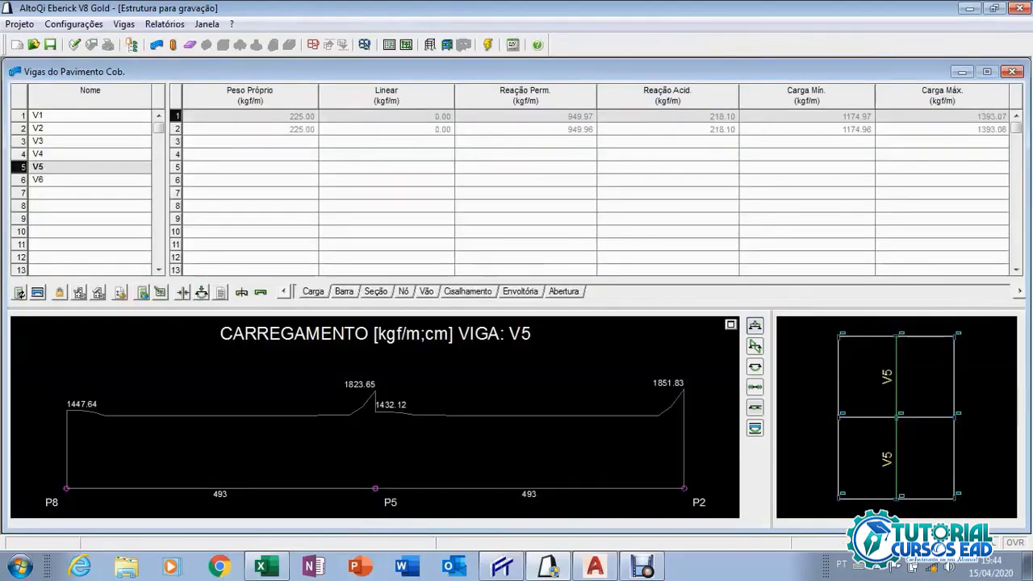
pyautogui.click(202, 293)
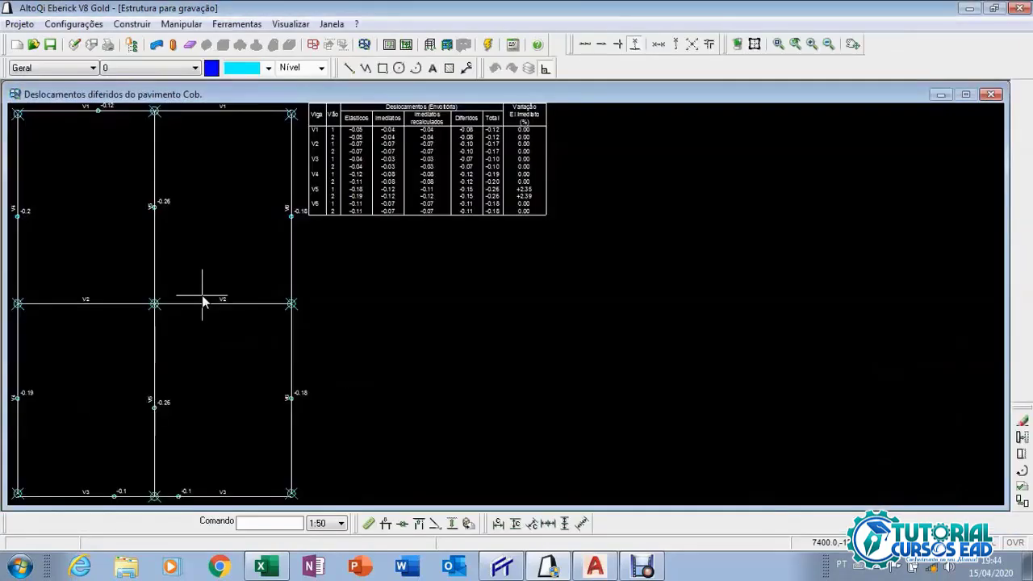
# Examine beam V5's displacement on the Cob. floor plan and in the displacement table.
pyautogui.scroll(1, 148, 234)
pyautogui.scroll(1, 162, 184)
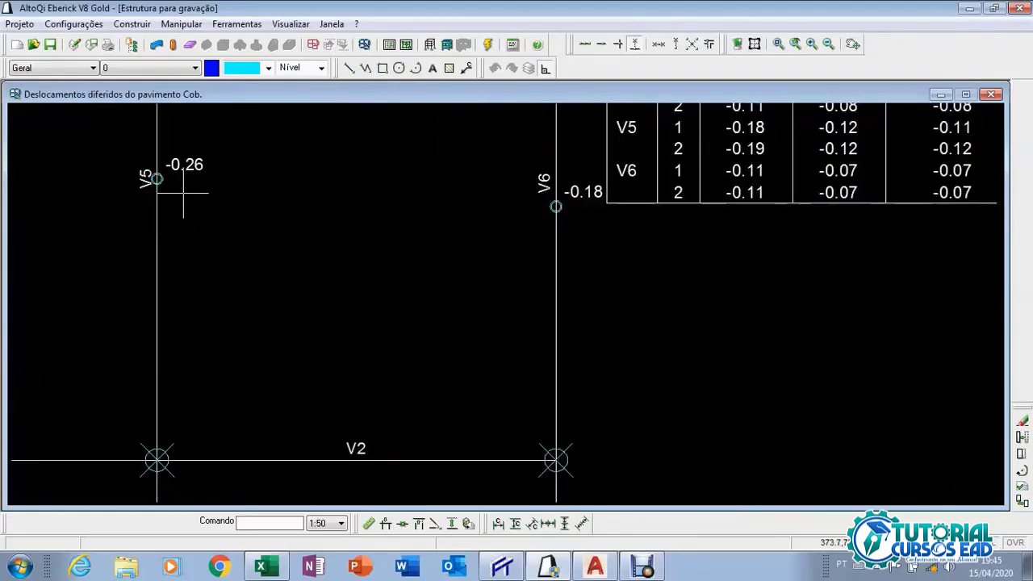
pyautogui.scroll(-2, 186, 195)
pyautogui.scroll(2, 292, 333)
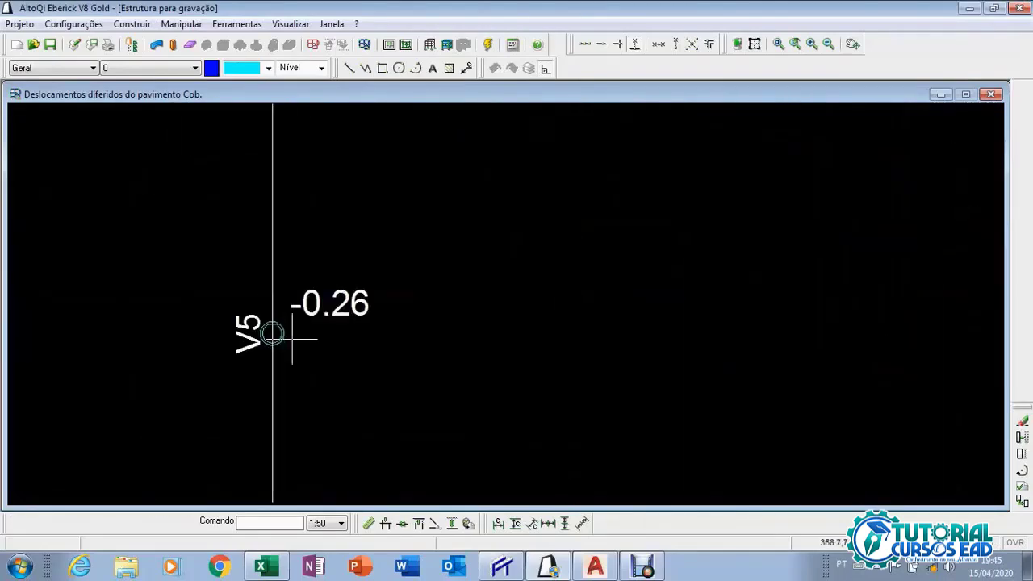
pyautogui.scroll(-1, 279, 339)
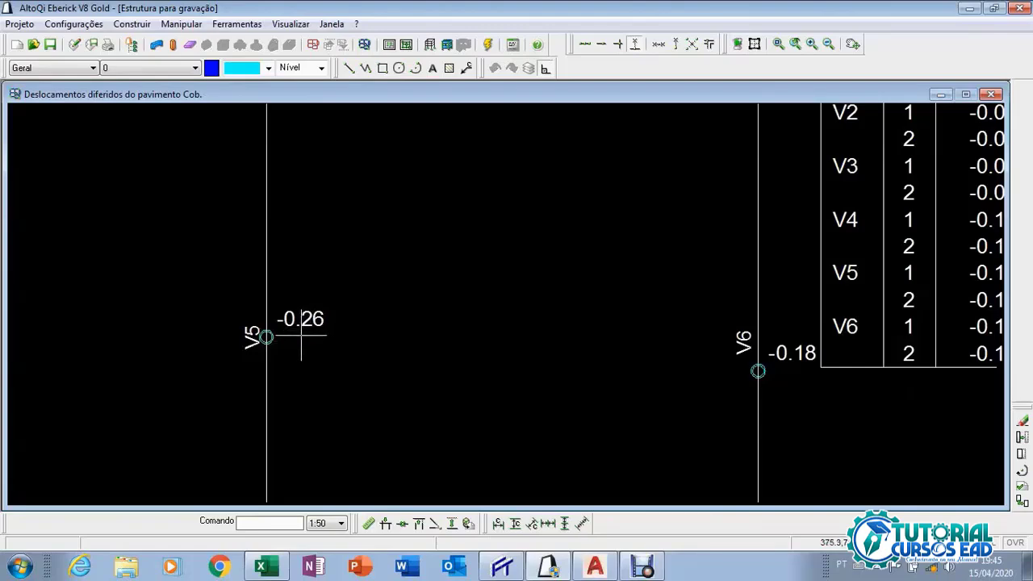
pyautogui.scroll(-2, 301, 343)
pyautogui.scroll(2, 307, 345)
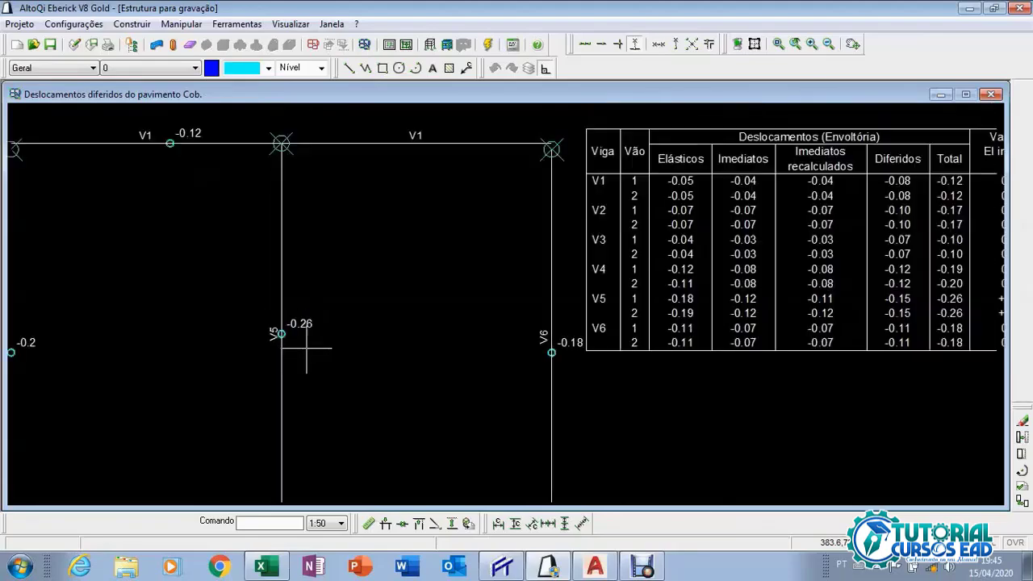
pyautogui.scroll(-1, 307, 347)
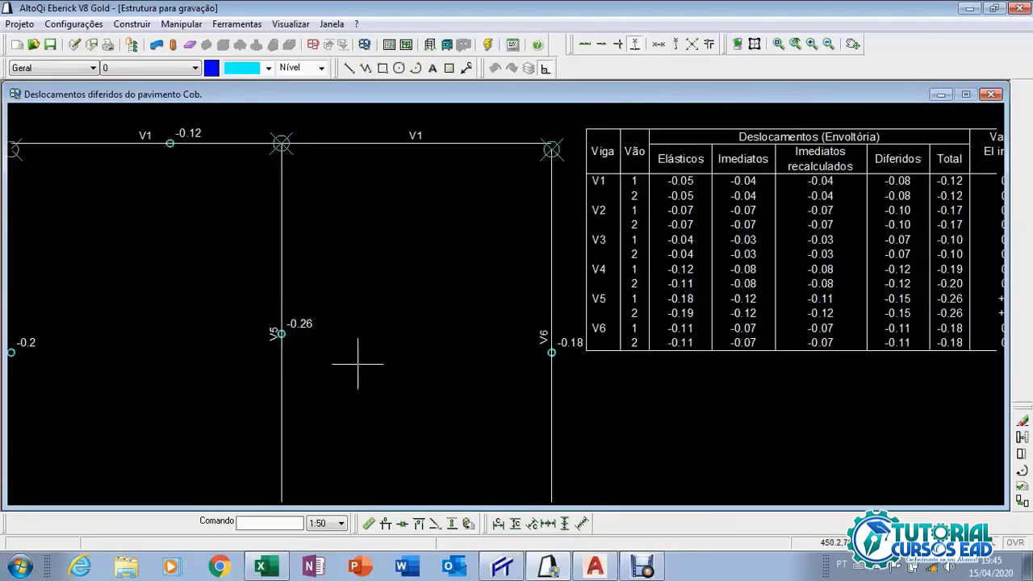
pyautogui.scroll(-1, 349, 363)
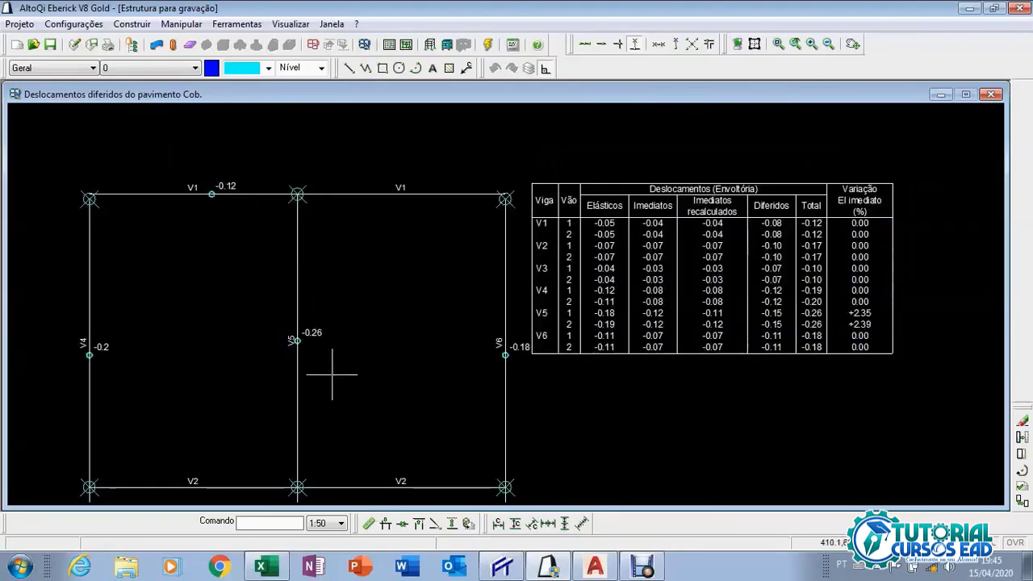
pyautogui.scroll(2, 313, 349)
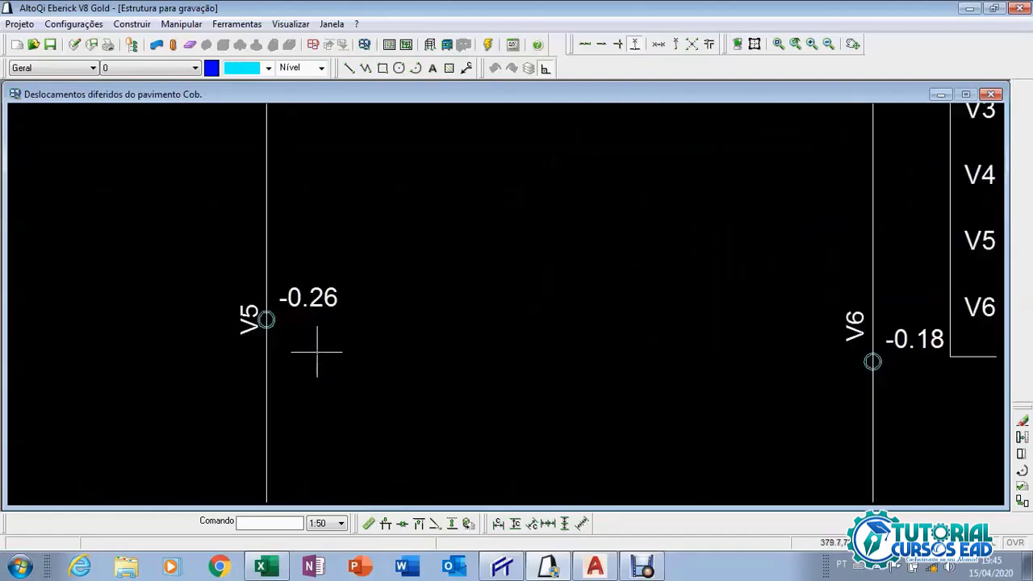
# Return to Excel, check the Memorial de Cálculo and ELS sheets, and go back to the start of the Viga contínua sheet.
pyautogui.click(267, 568)
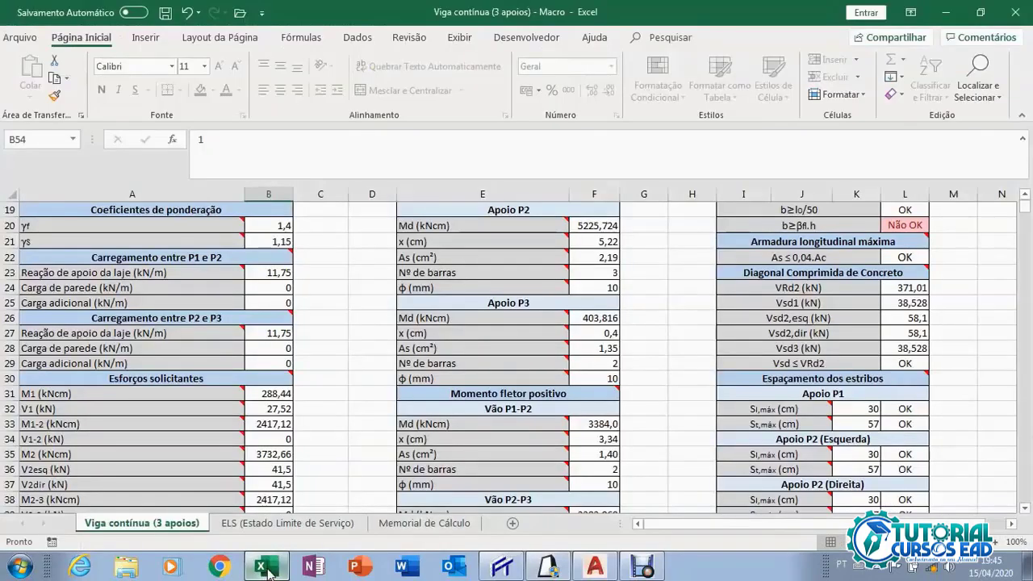
pyautogui.click(412, 525)
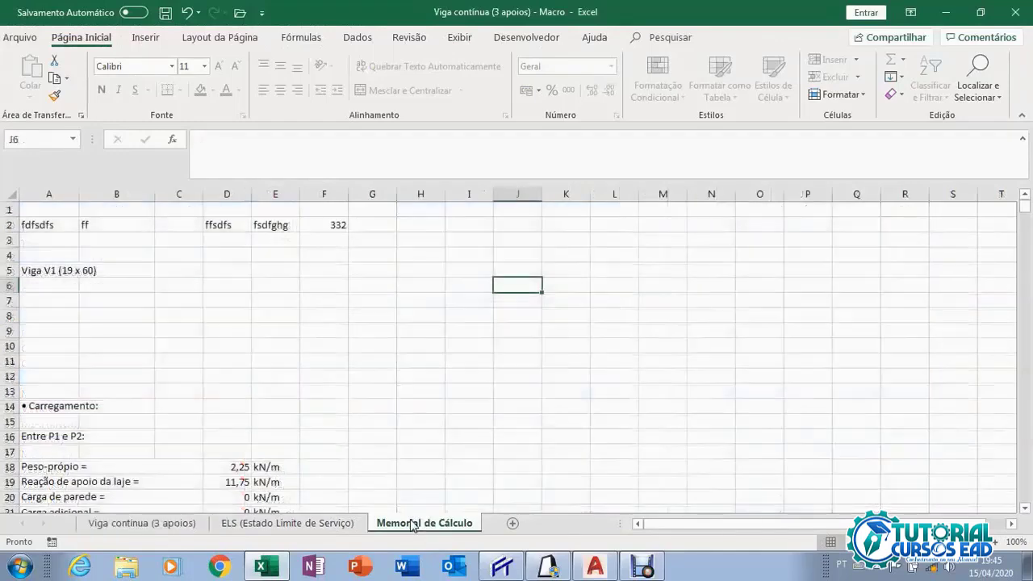
pyautogui.click(281, 525)
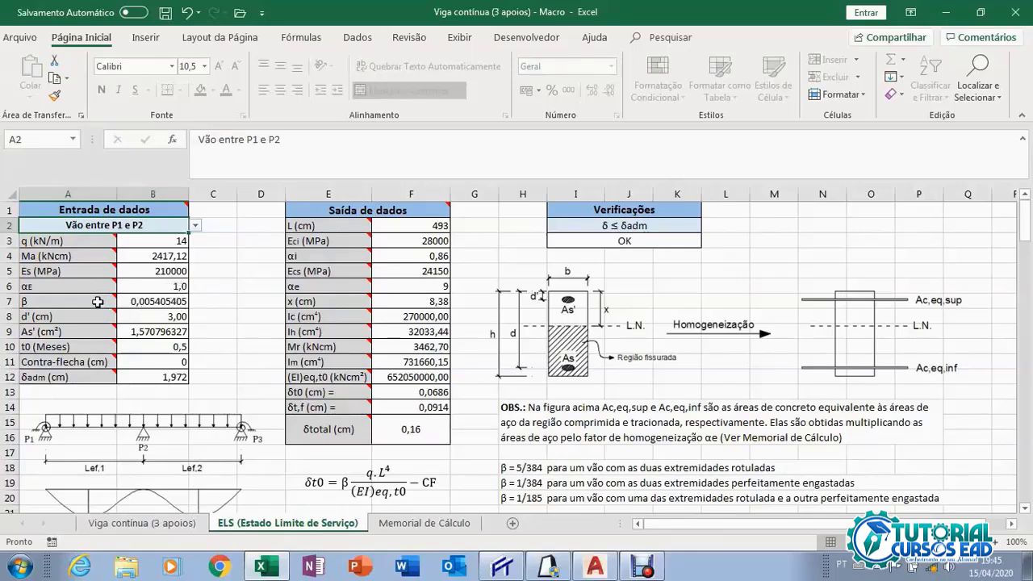
pyautogui.moveTo(96, 301)
pyautogui.click(166, 526)
pyautogui.scroll(3, 348, 392)
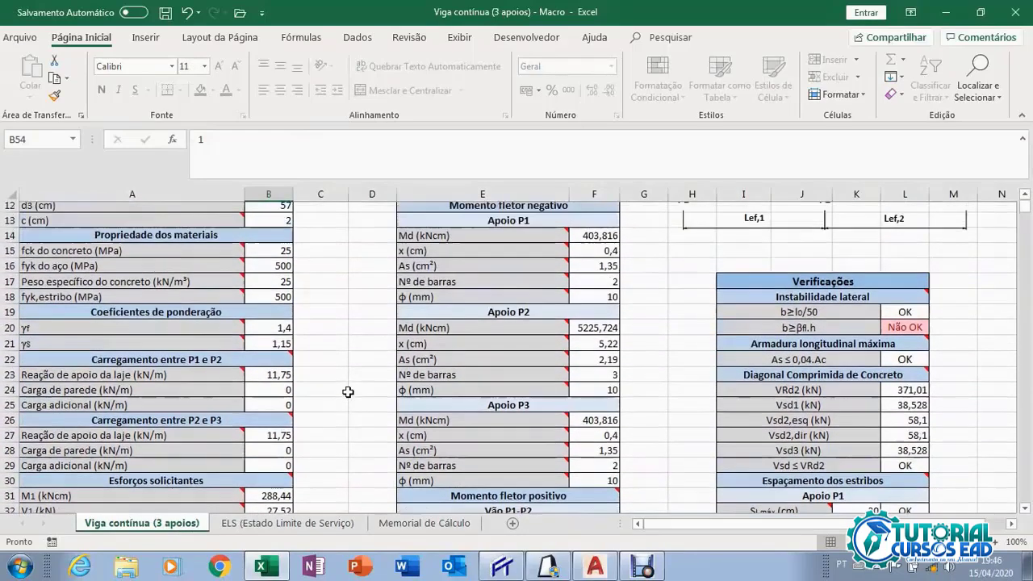
pyautogui.scroll(4, 348, 392)
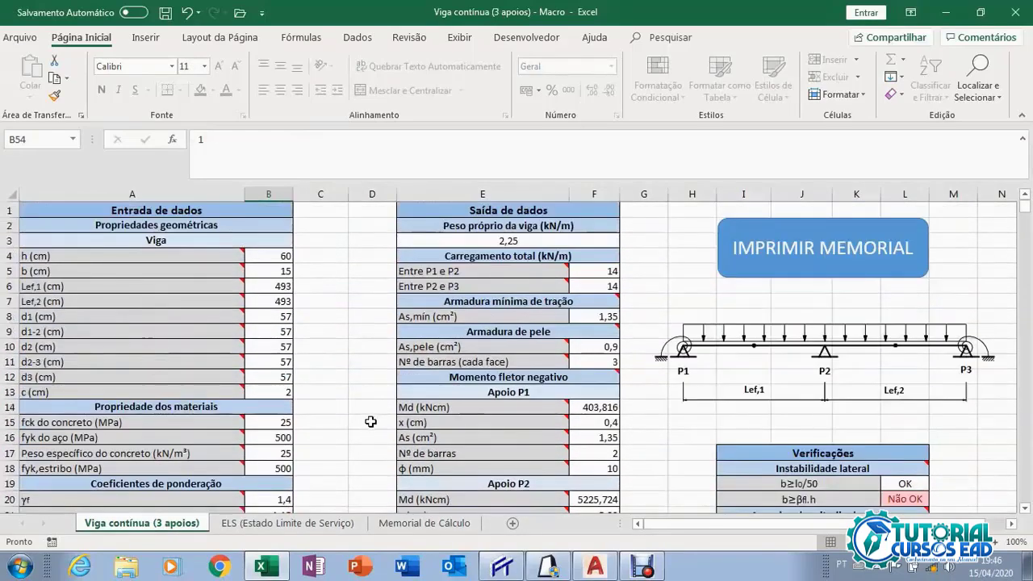